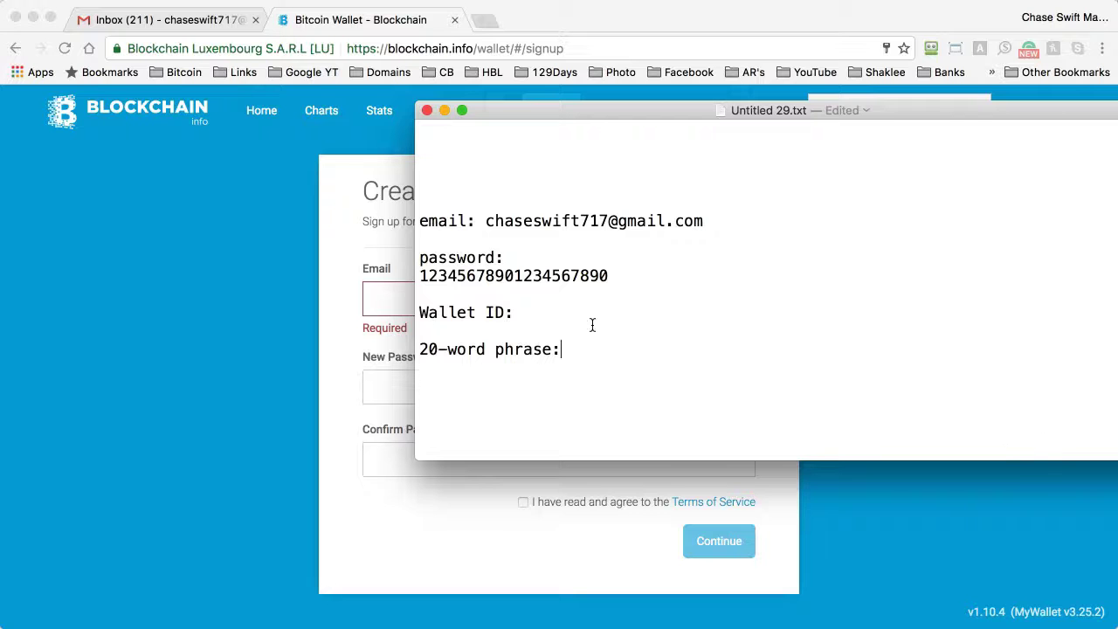
Select and review the wallet notes text, including the email address on the first line
drag(419, 220, 424, 374)
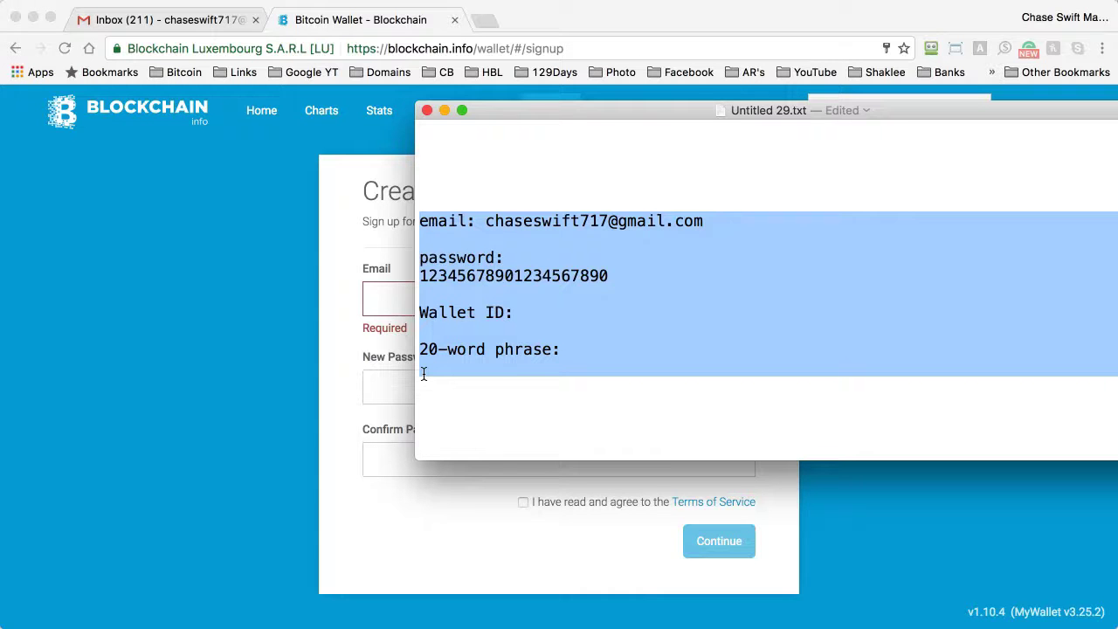
click(490, 218)
drag(487, 219, 724, 223)
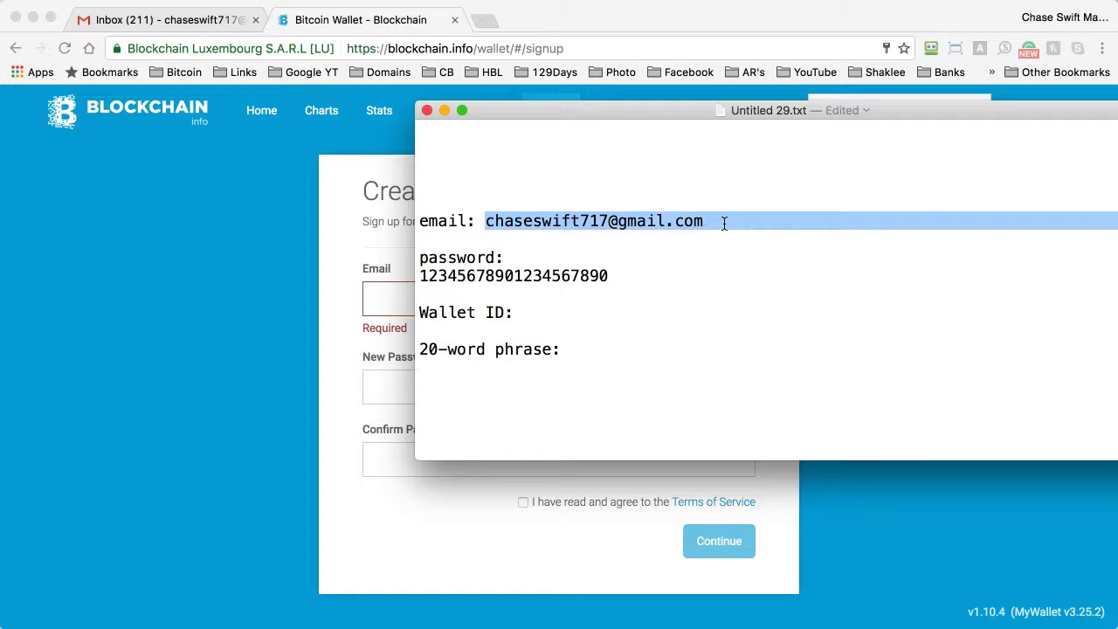
click(439, 311)
Add a new strong password on its own line beneath the existing password in the notes
click(642, 277)
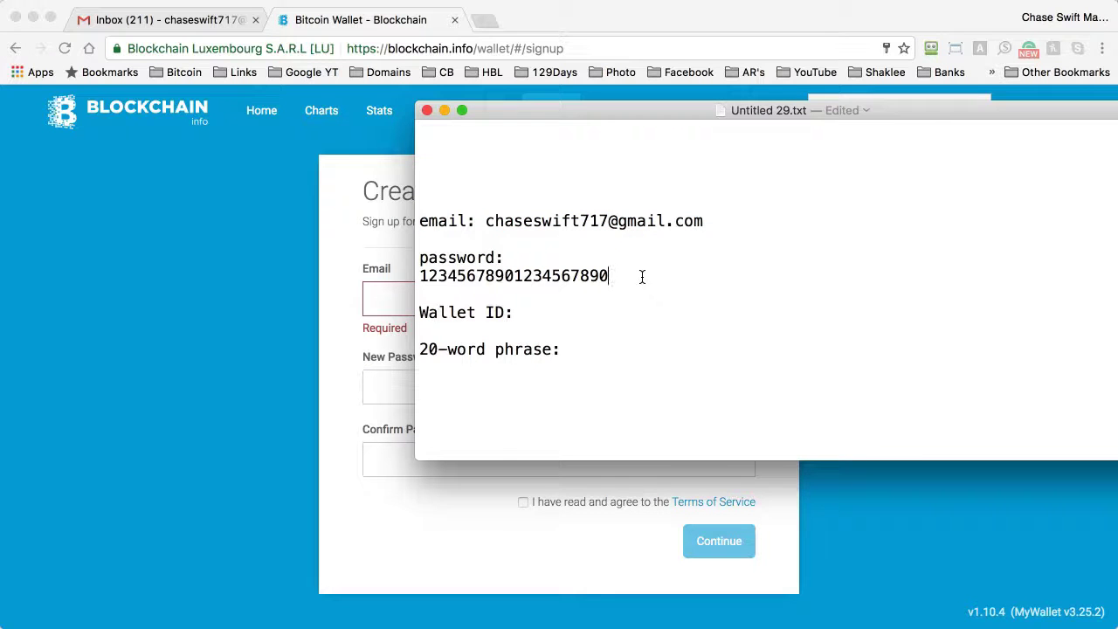
key(Return)
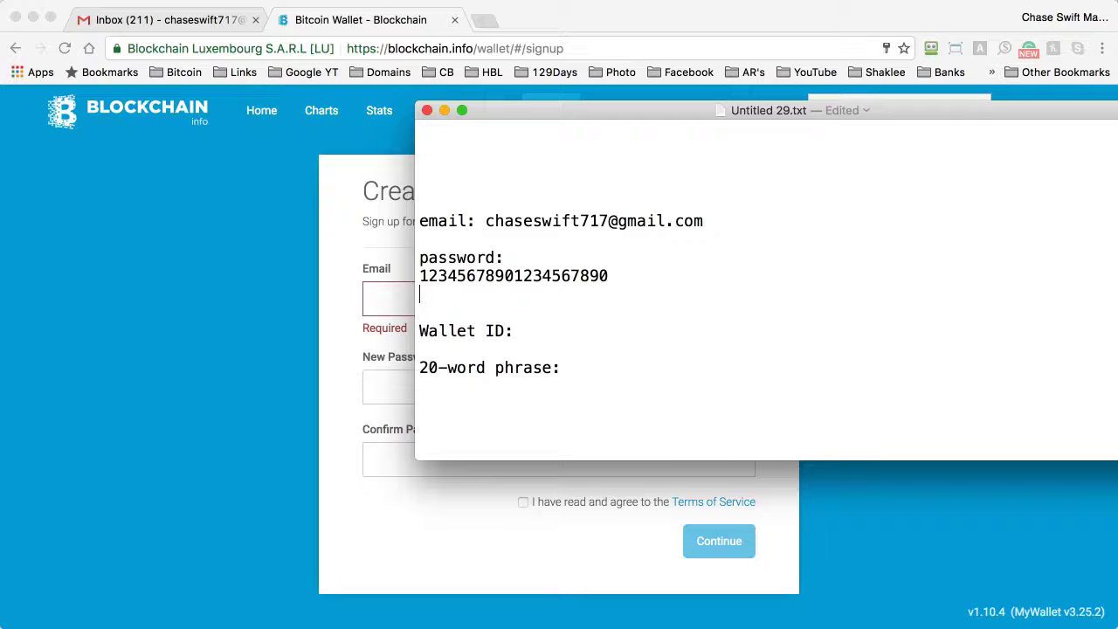
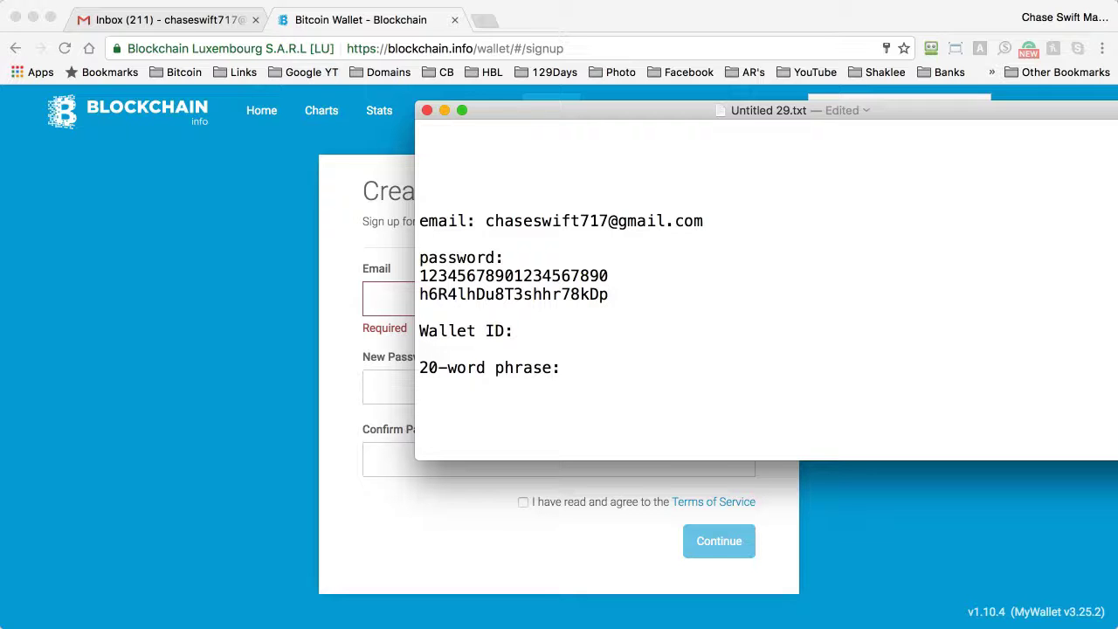
double_click(531, 295)
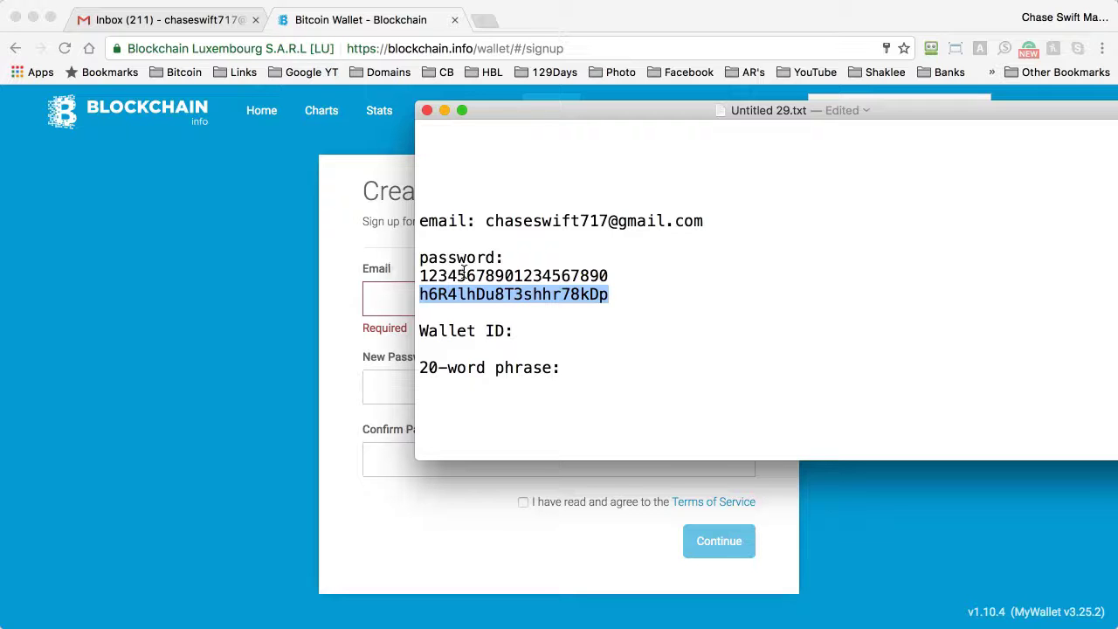
drag(486, 221, 713, 220)
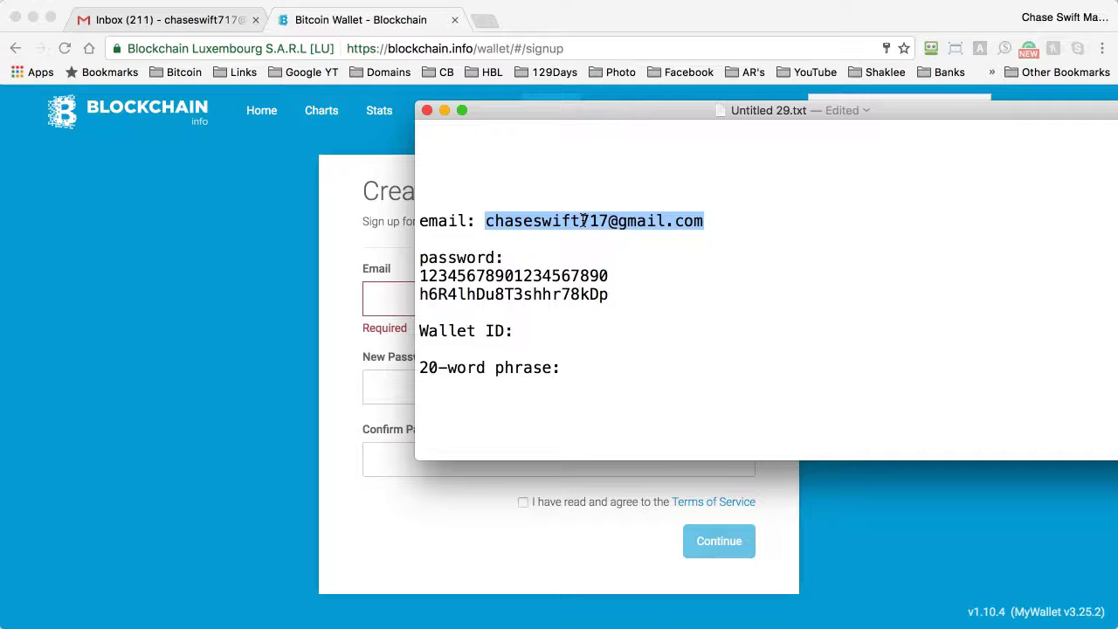
double_click(496, 294)
click(532, 330)
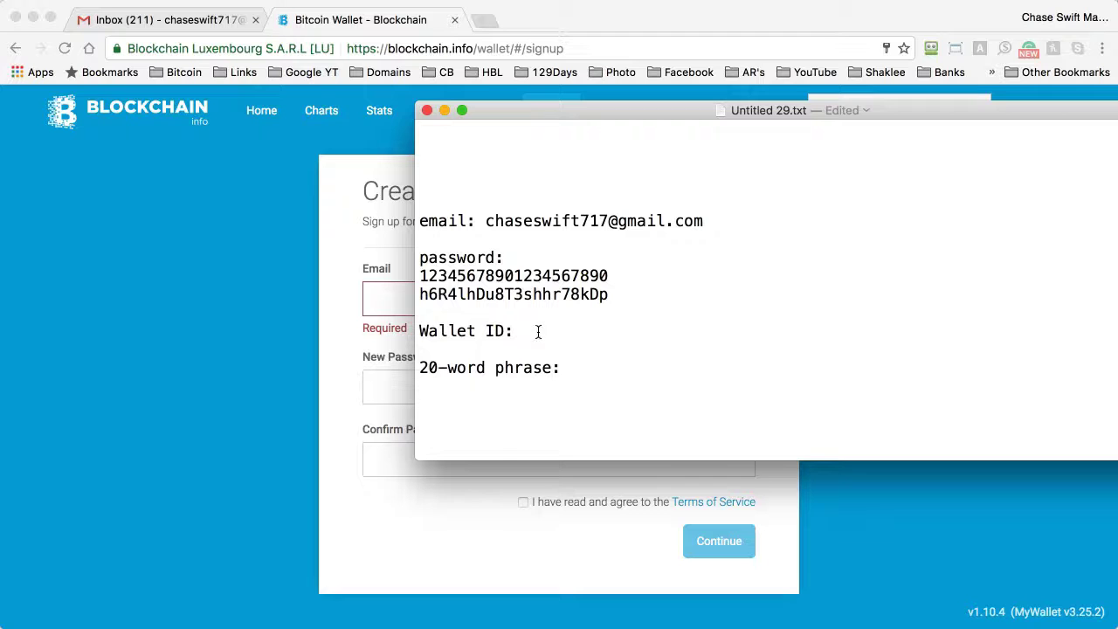
click(578, 373)
drag(420, 371, 564, 365)
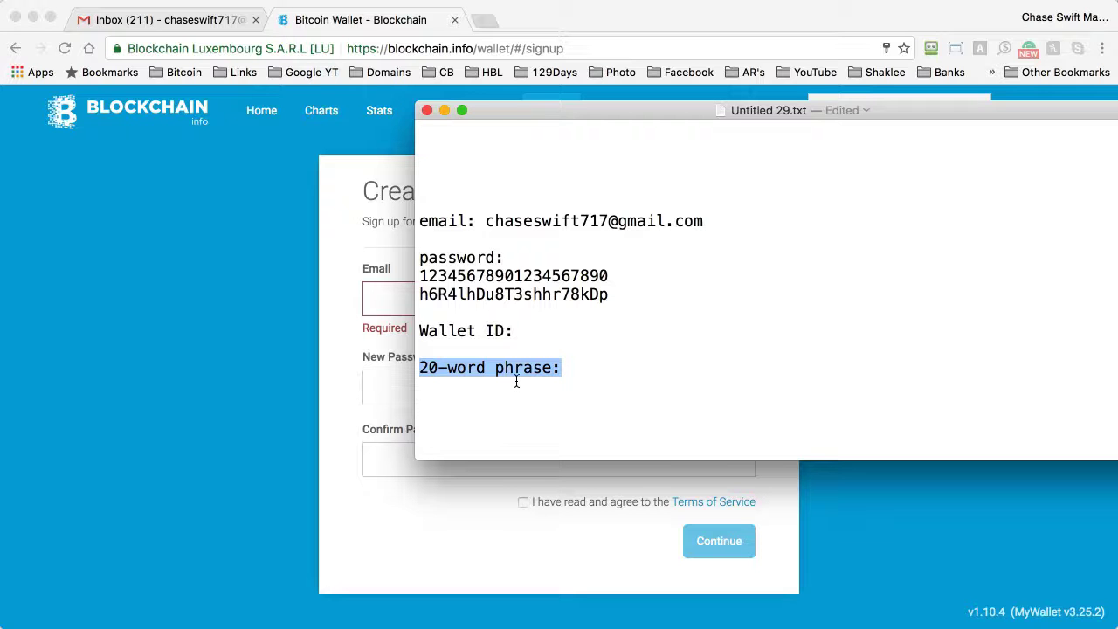
click(439, 365)
drag(420, 367, 578, 364)
click(578, 366)
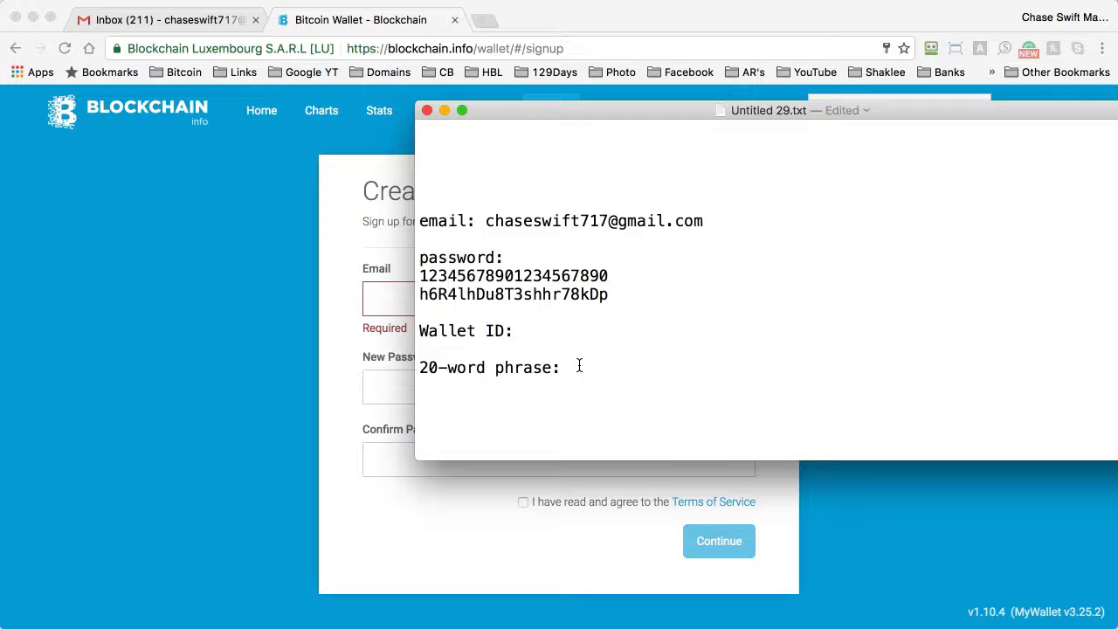
click(251, 369)
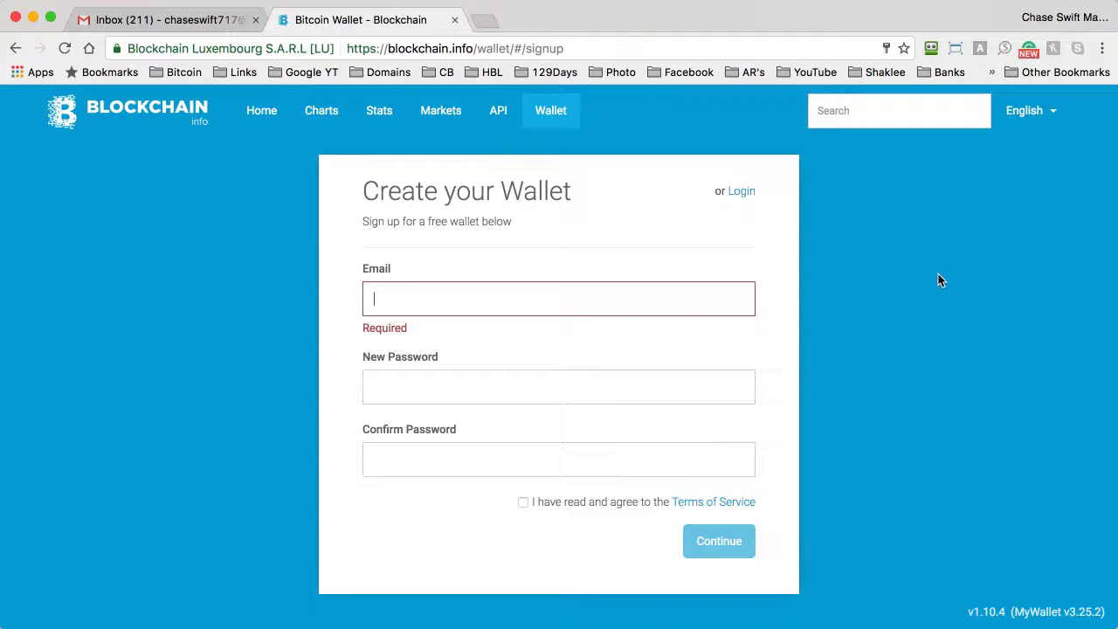
key(super+Tab)
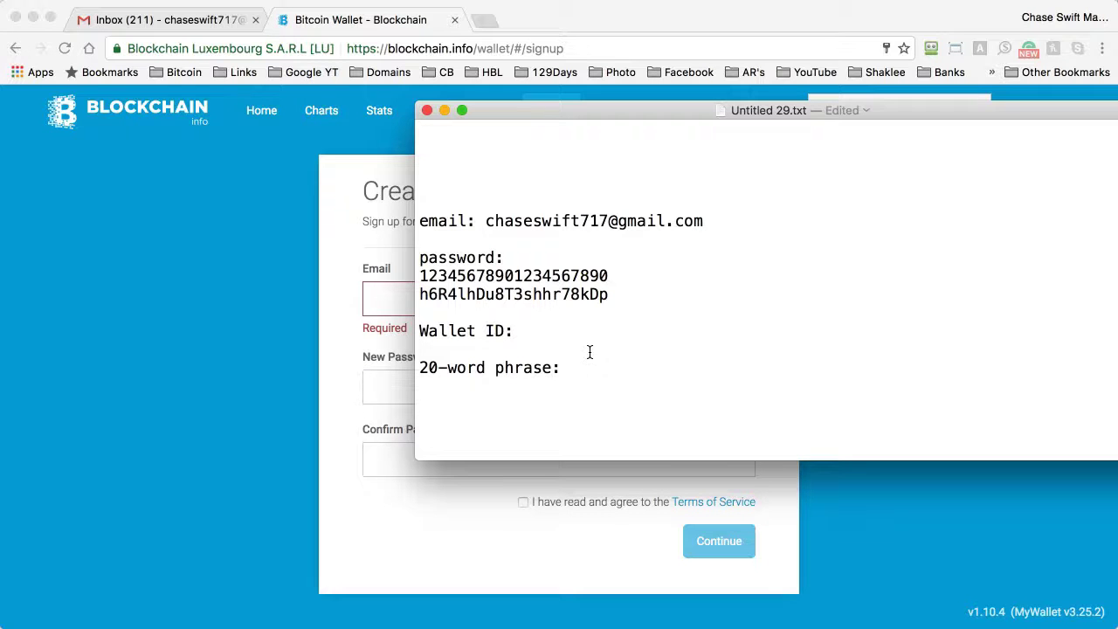
drag(586, 372, 386, 224)
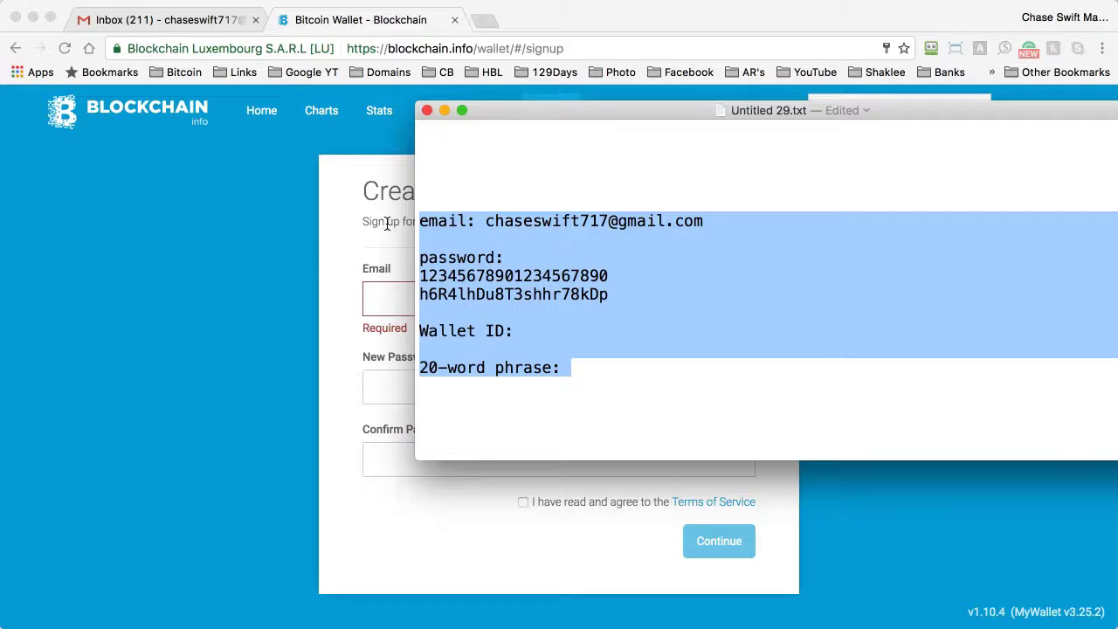
click(577, 238)
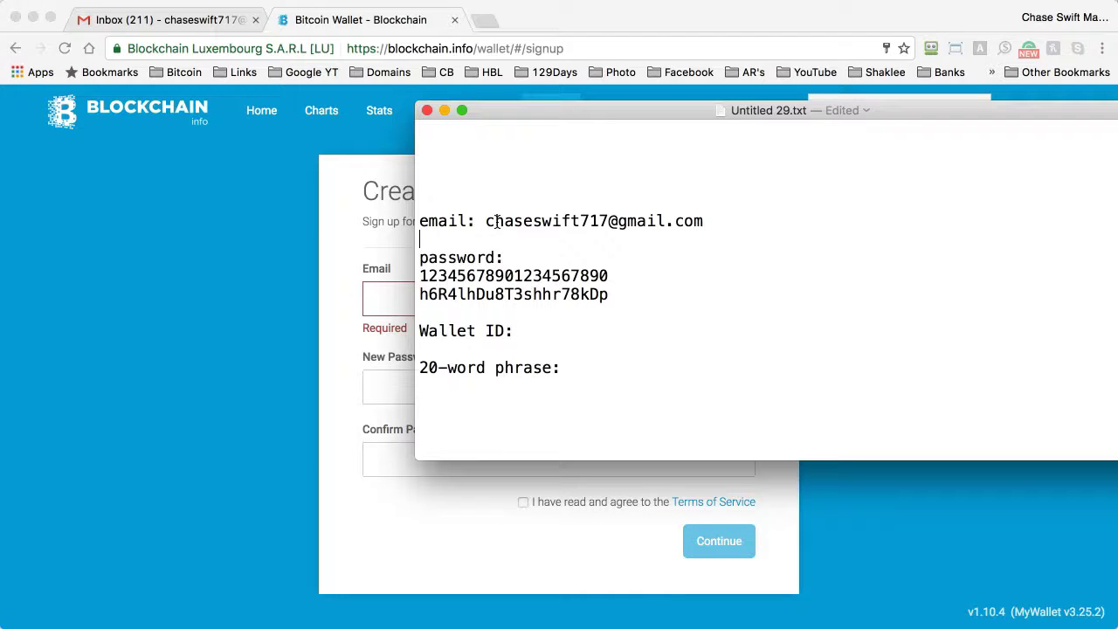
click(316, 234)
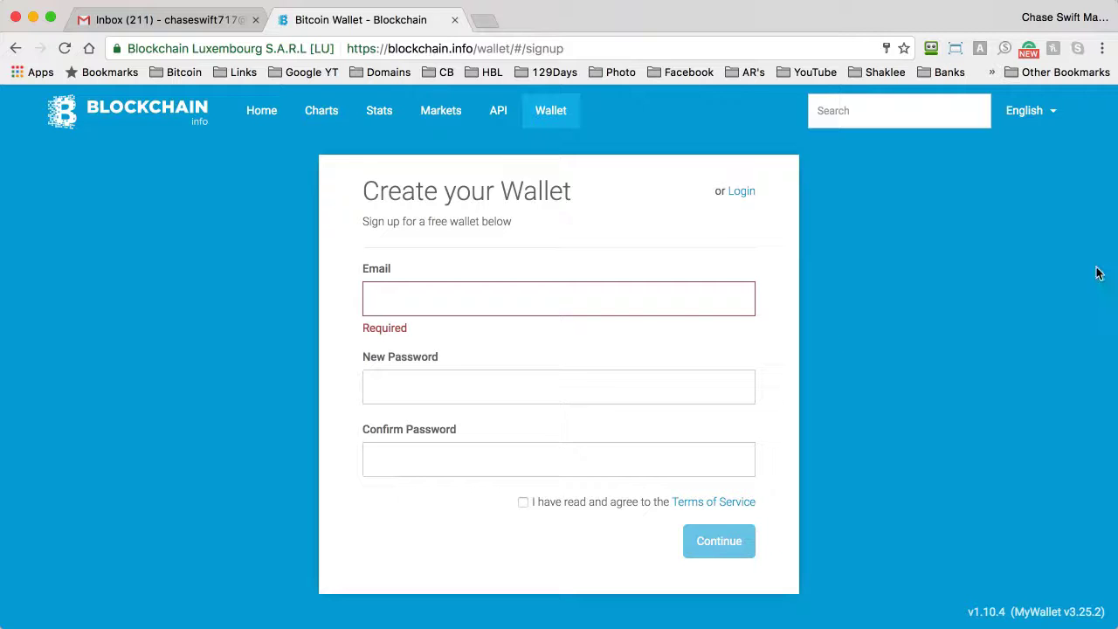
click(1116, 285)
drag(487, 224, 712, 218)
key(ctrl+c)
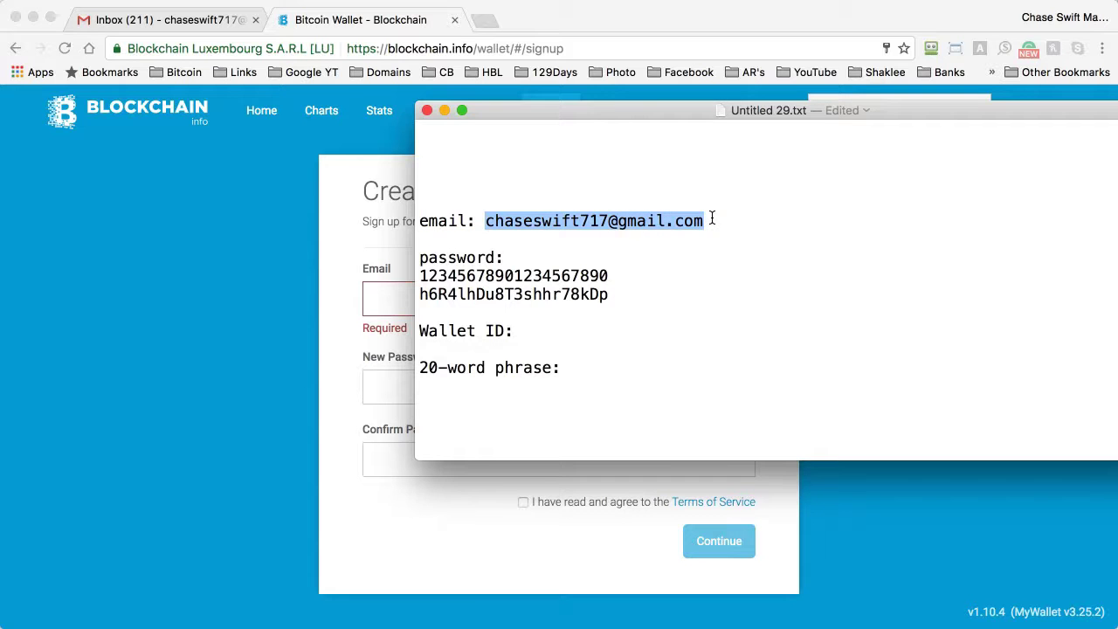
Paste the noted email address into the signup form's Email field
click(307, 285)
click(439, 297)
key(ctrl+v)
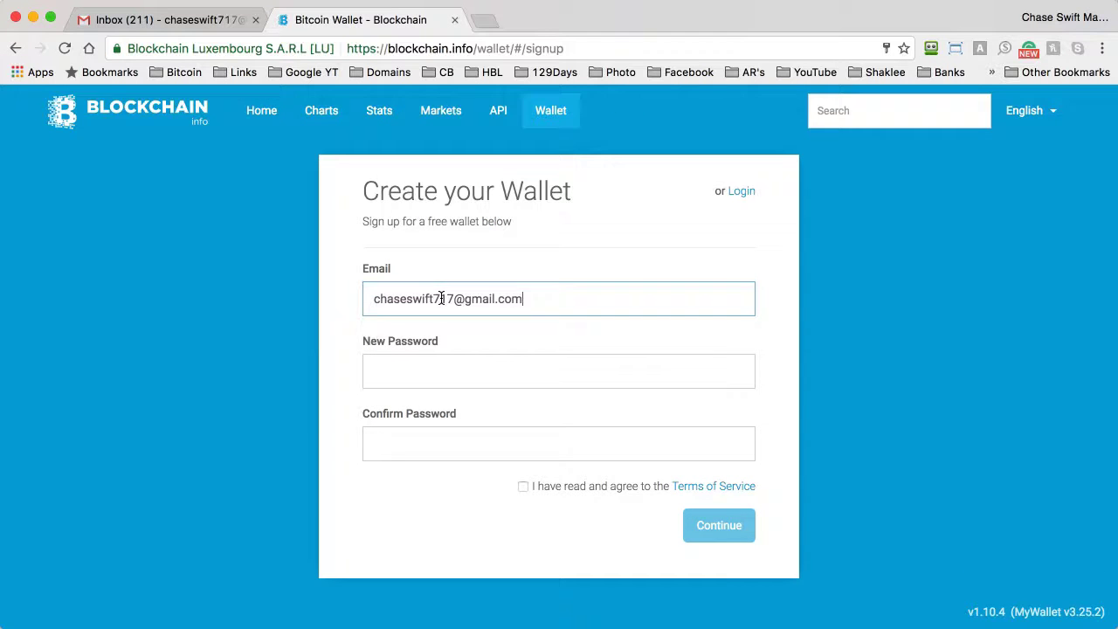
click(333, 301)
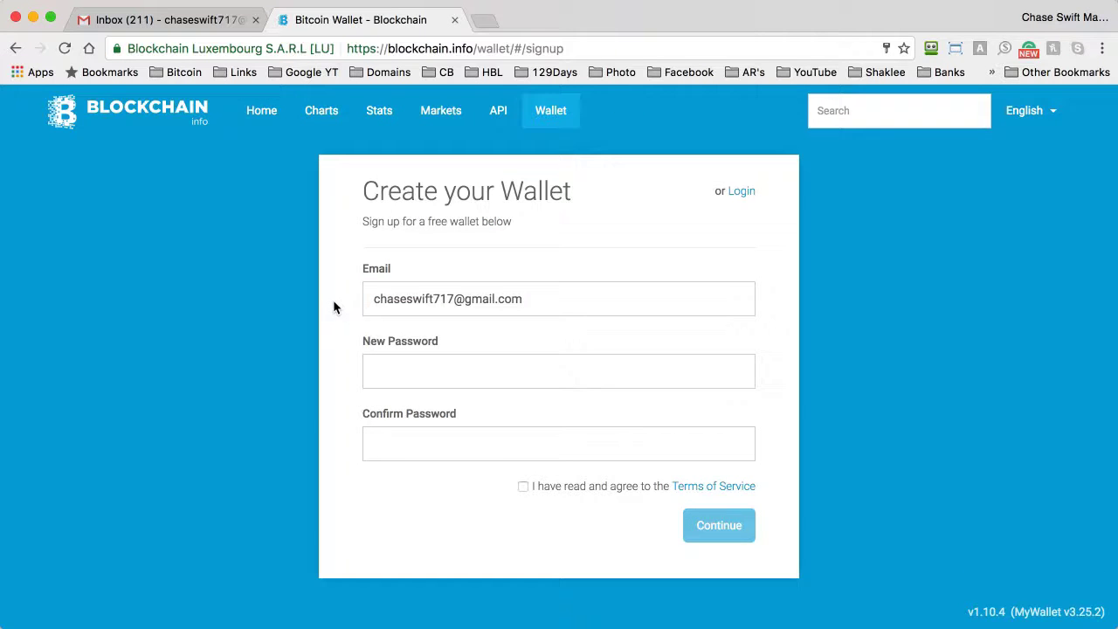
Copy the new password from the notes into both New Password and Confirm Password
key(super+Tab)
double_click(500, 292)
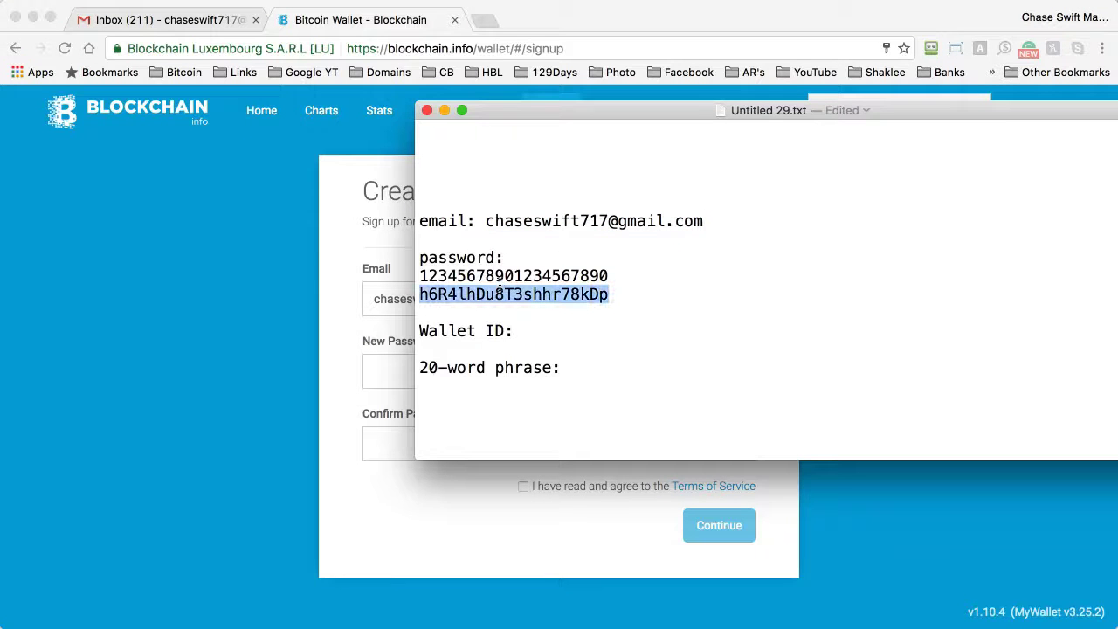
click(298, 359)
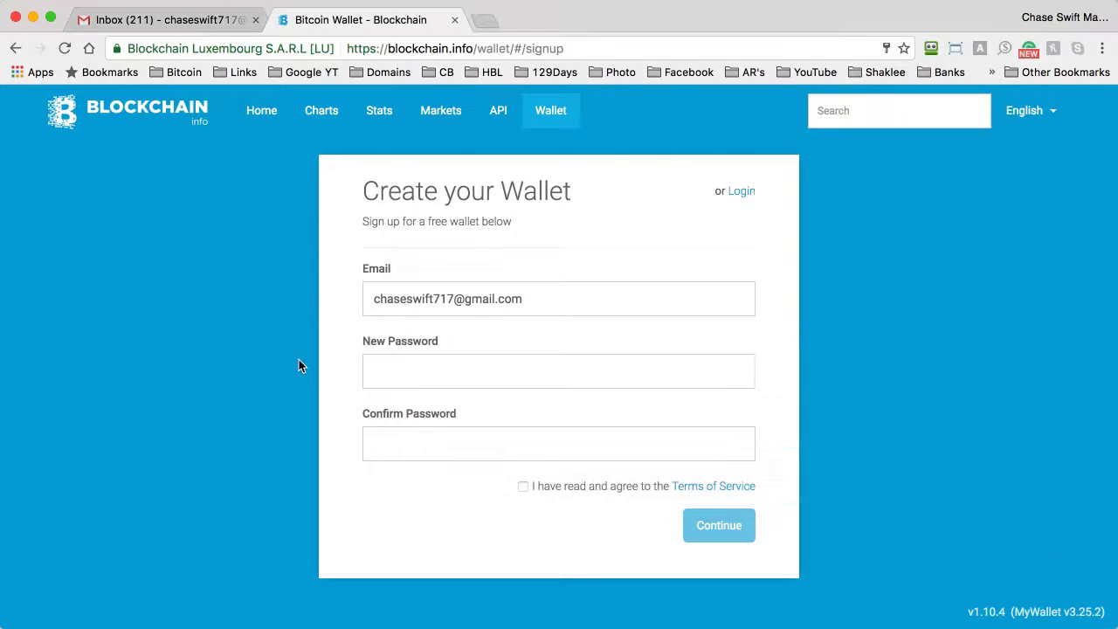
click(435, 373)
key(super+v)
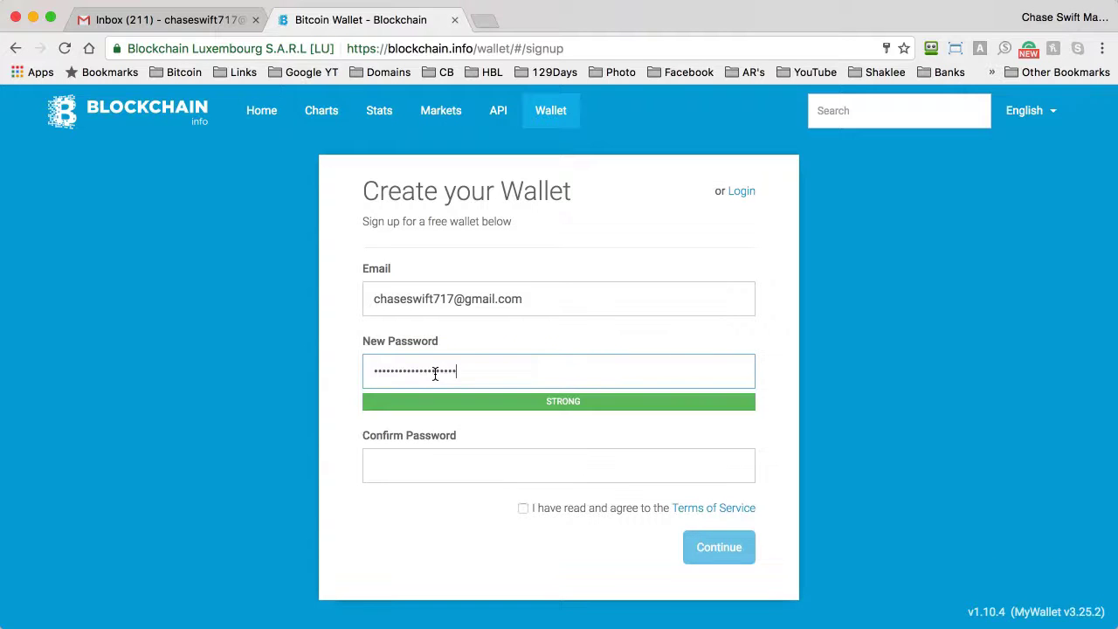
click(402, 463)
key(super+v)
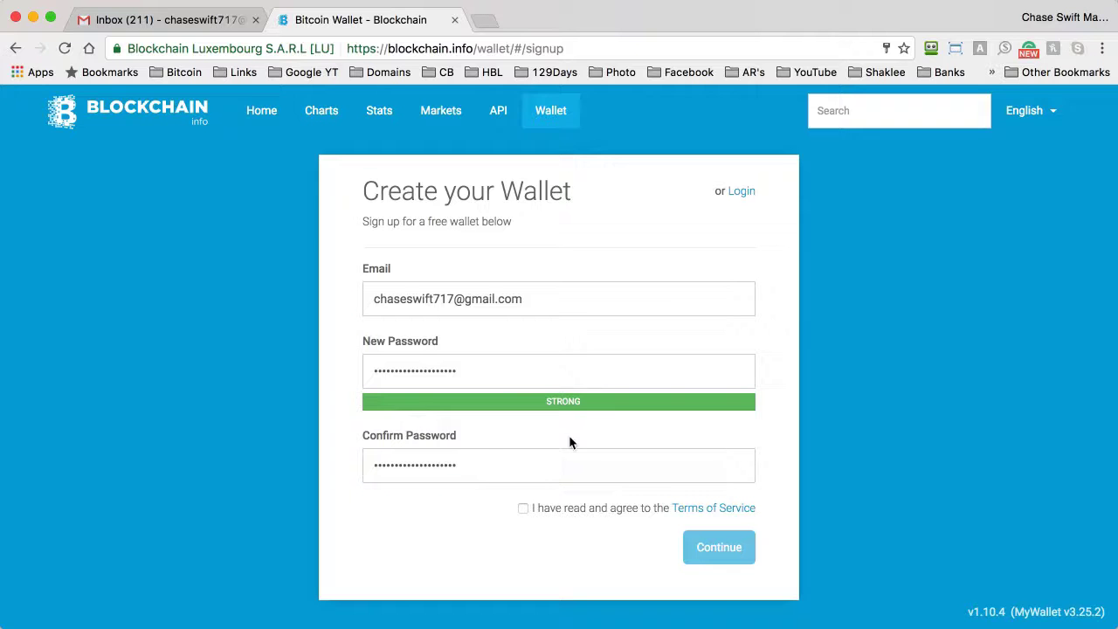
Agree to the Terms of Service and clear the stray text highlight
click(522, 509)
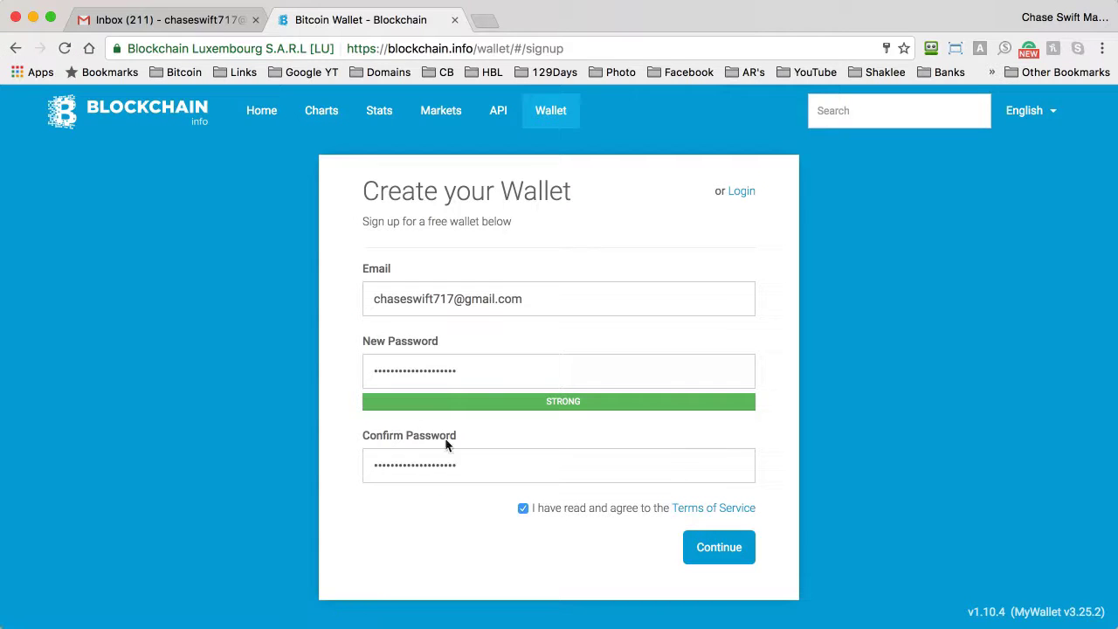
drag(412, 221, 518, 223)
click(576, 223)
key(super+Tab)
Select the 20-word phrase line in the wallet notes
drag(576, 371, 391, 223)
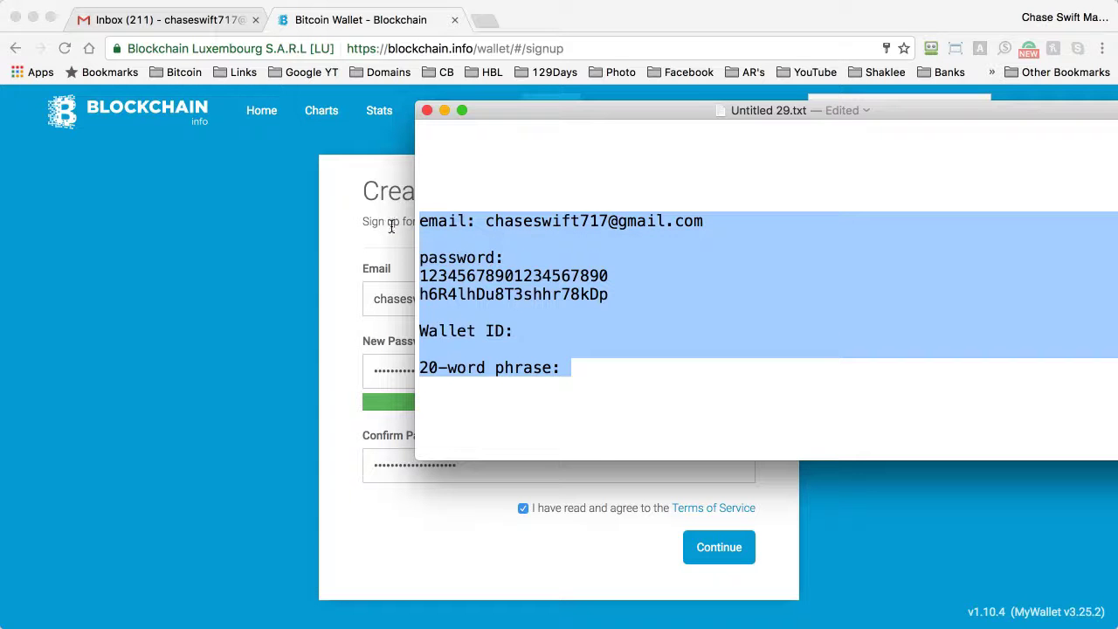
click(505, 367)
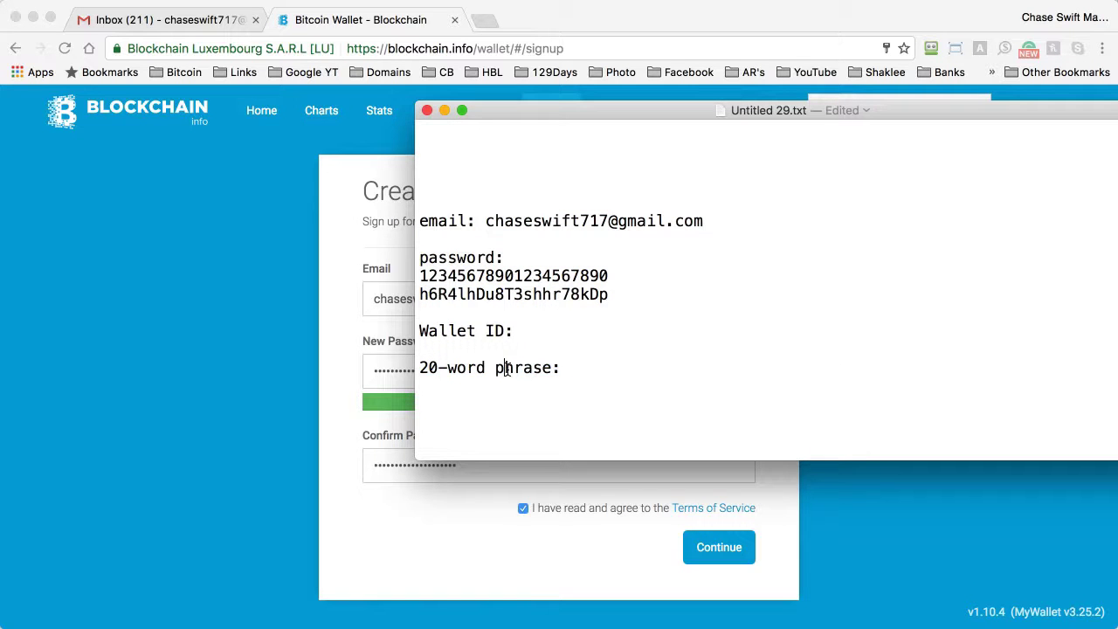
drag(574, 367, 412, 370)
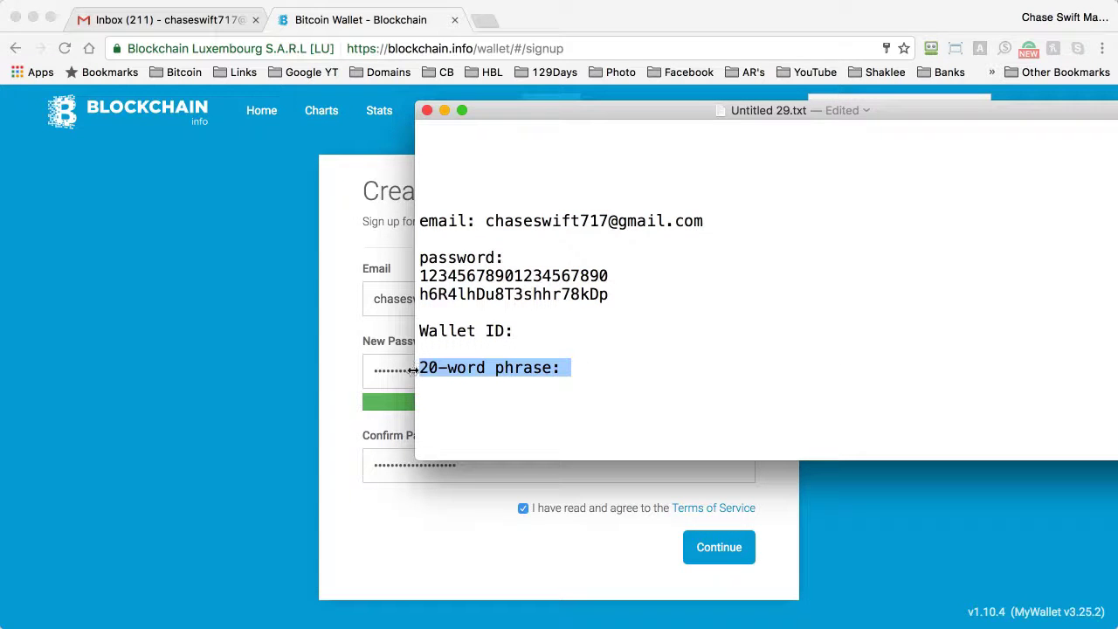
Submit the signup form, let the browser save the password, and close the welcome message
click(344, 367)
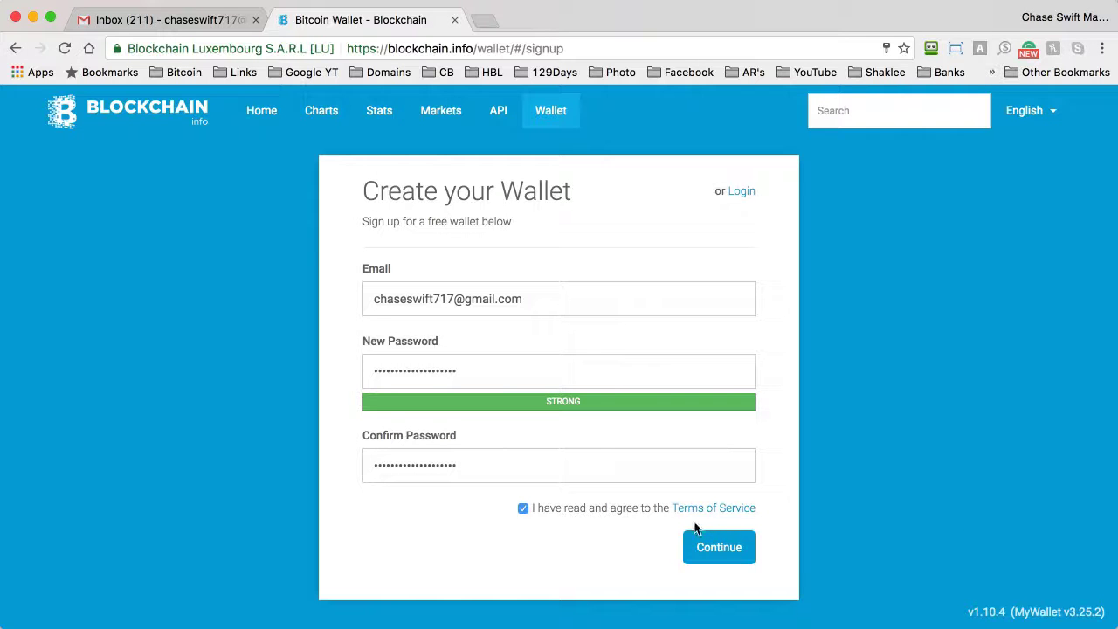
click(722, 557)
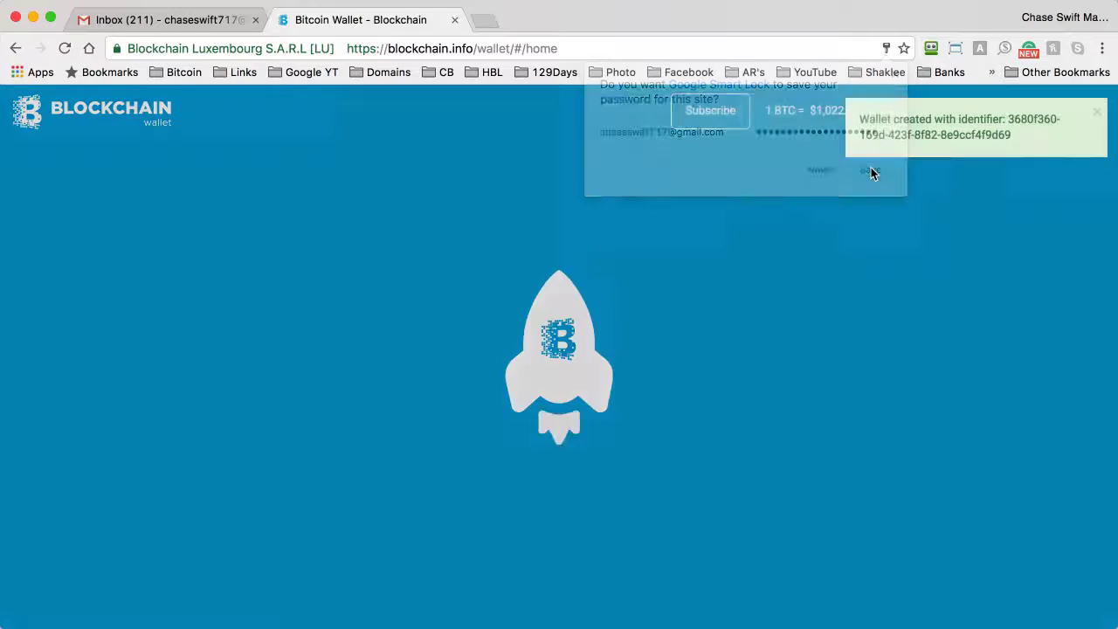
click(870, 169)
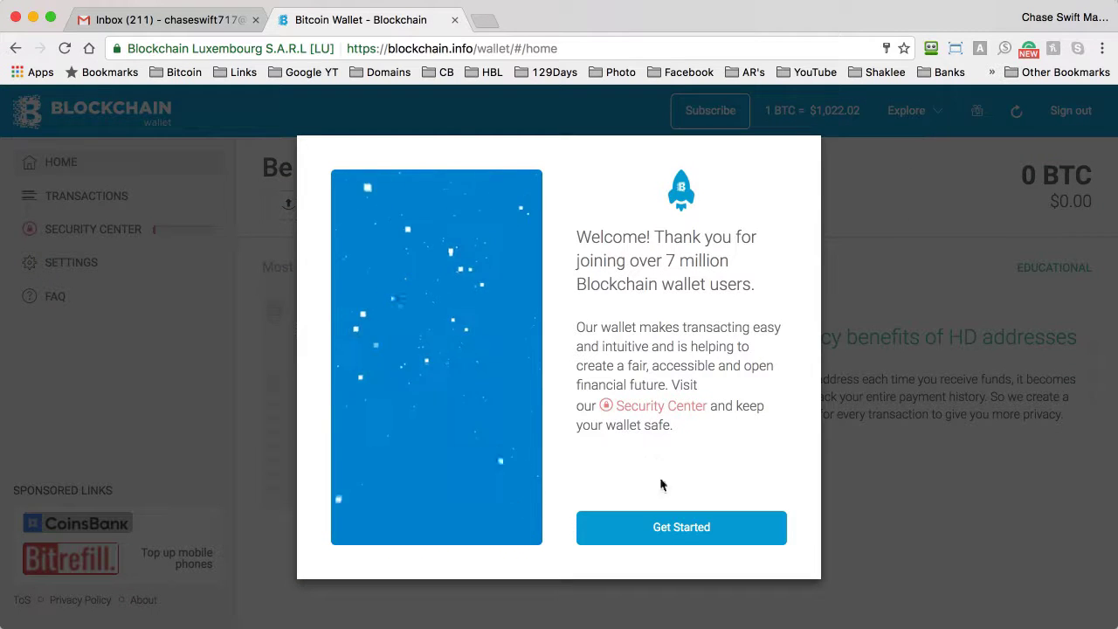
click(684, 528)
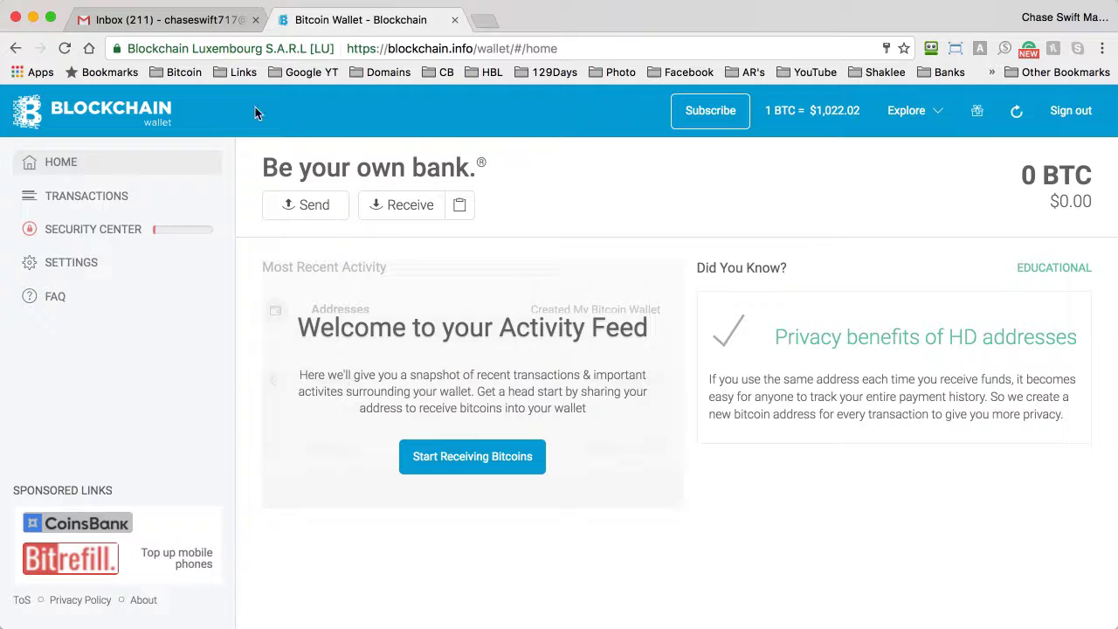
Open Blockchain's 'Welcome To My Wallet' email in Gmail and select the wallet identifier
click(159, 21)
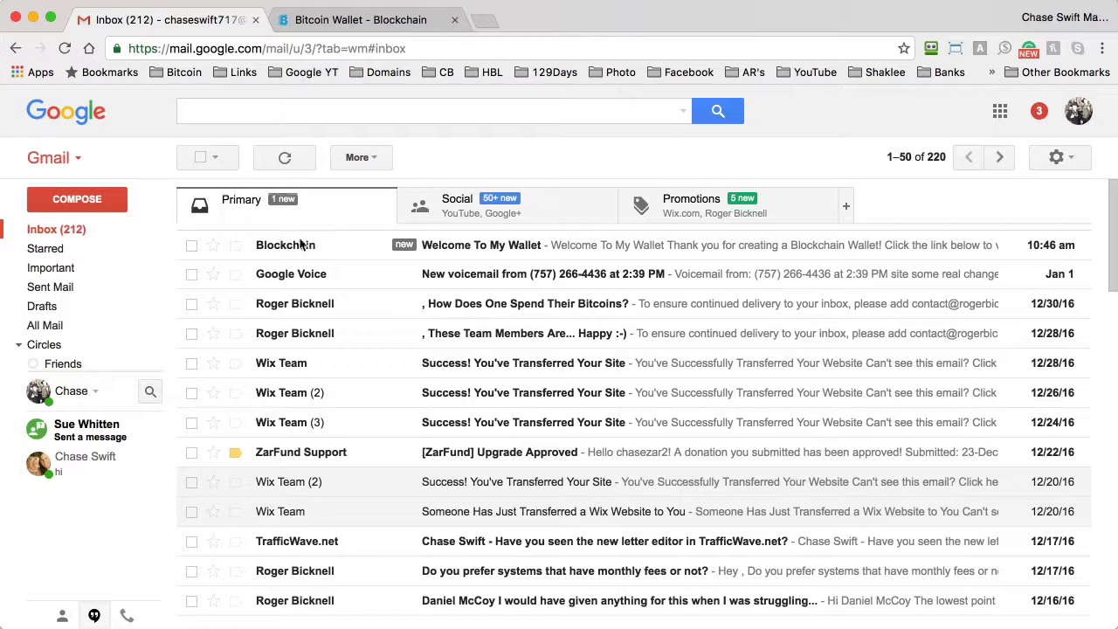
click(192, 245)
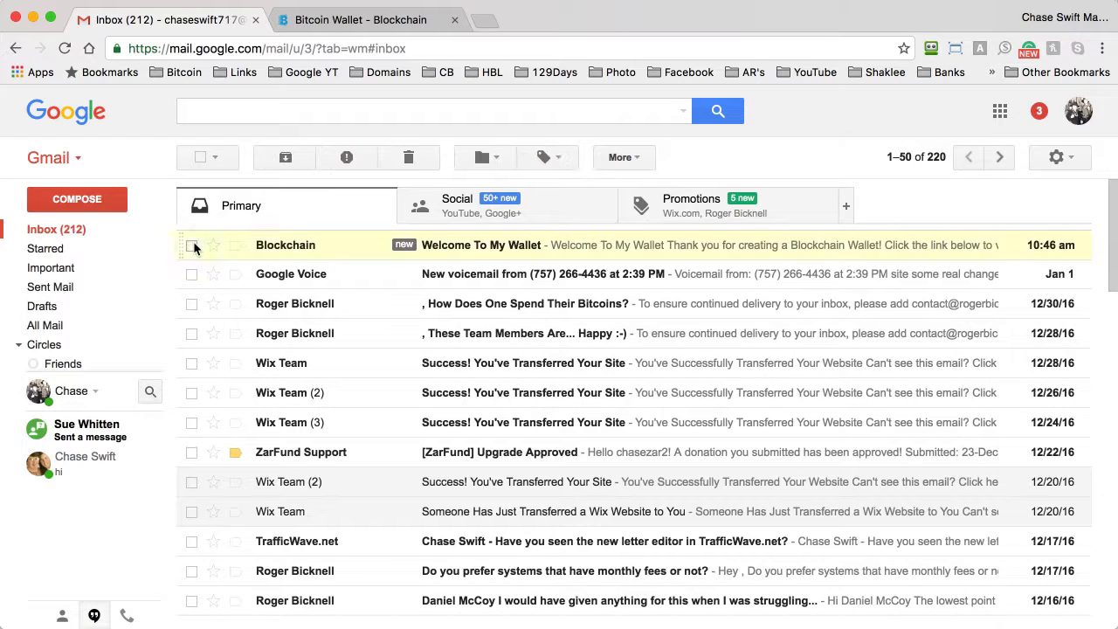
click(297, 249)
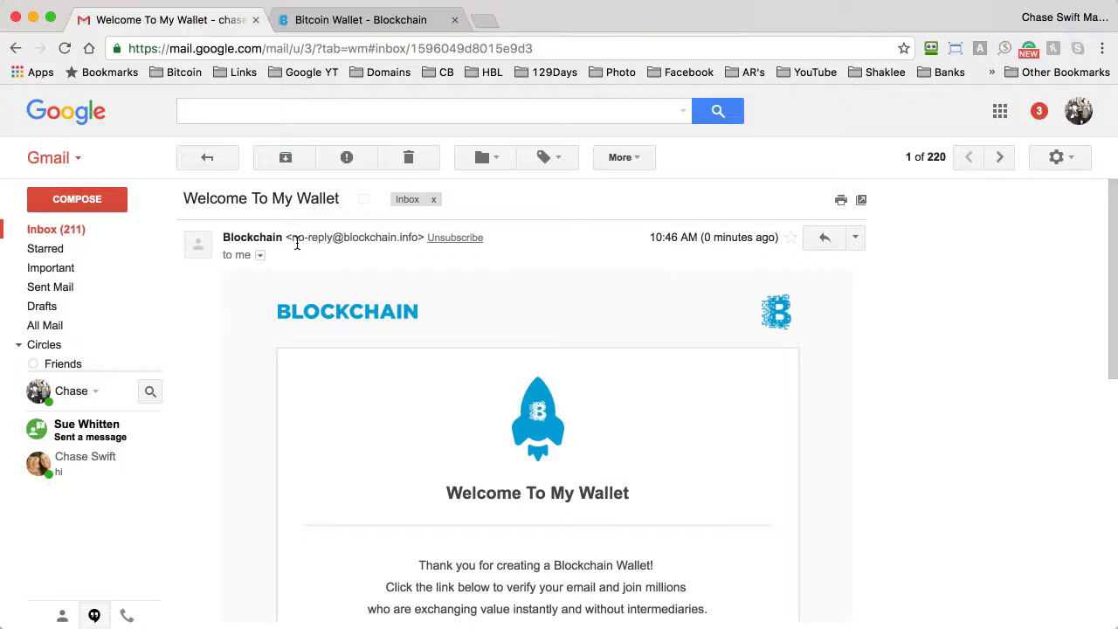
scroll(334, 328, down, 5)
scroll(335, 321, up, 2)
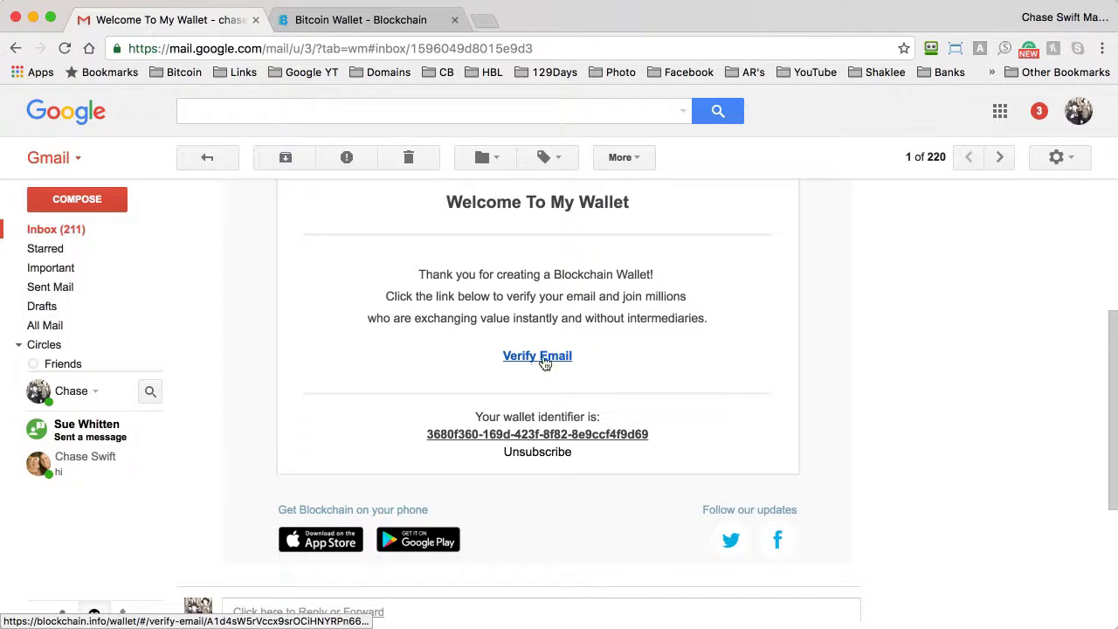
drag(431, 431, 665, 433)
key(super+c)
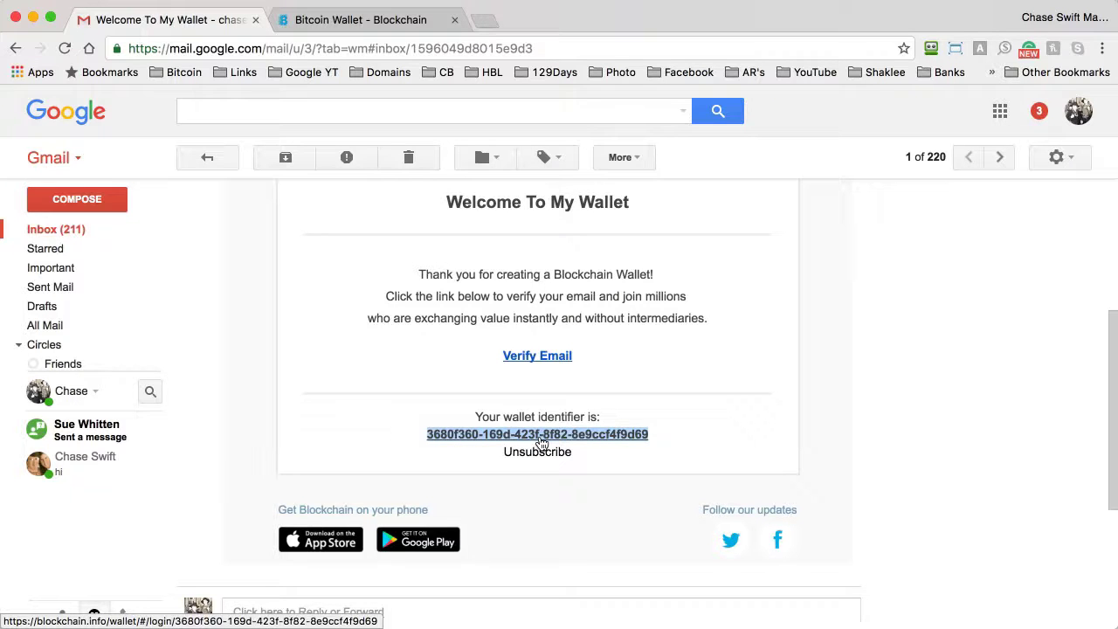
Paste the wallet identifier after 'Wallet ID:' in the notes and check the pasted value
key(super+Tab)
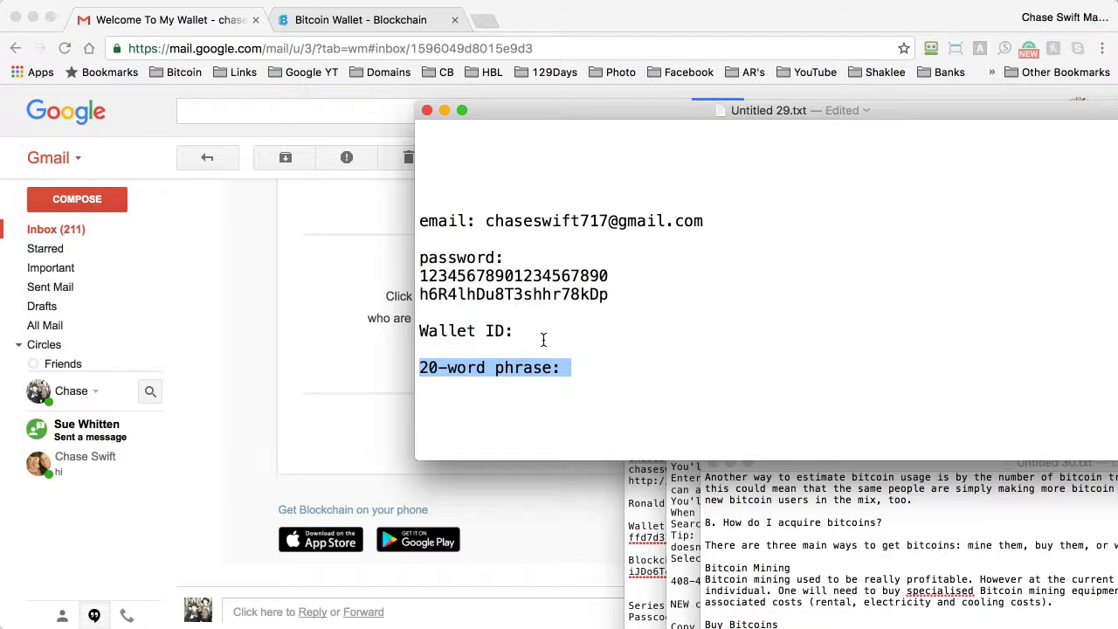
click(543, 339)
key(super+v)
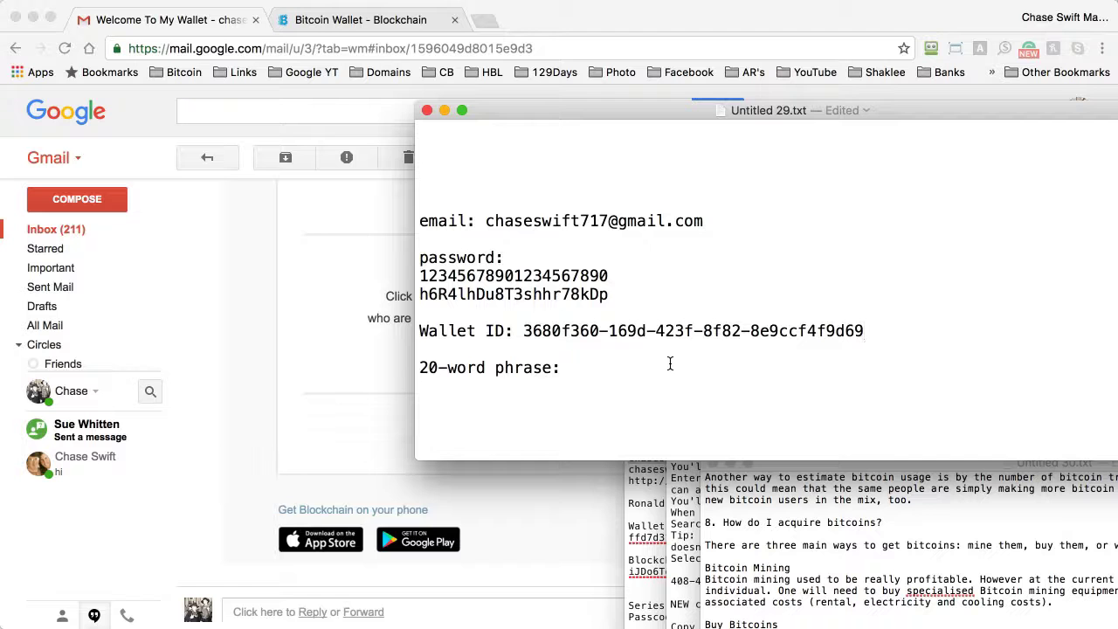
click(555, 519)
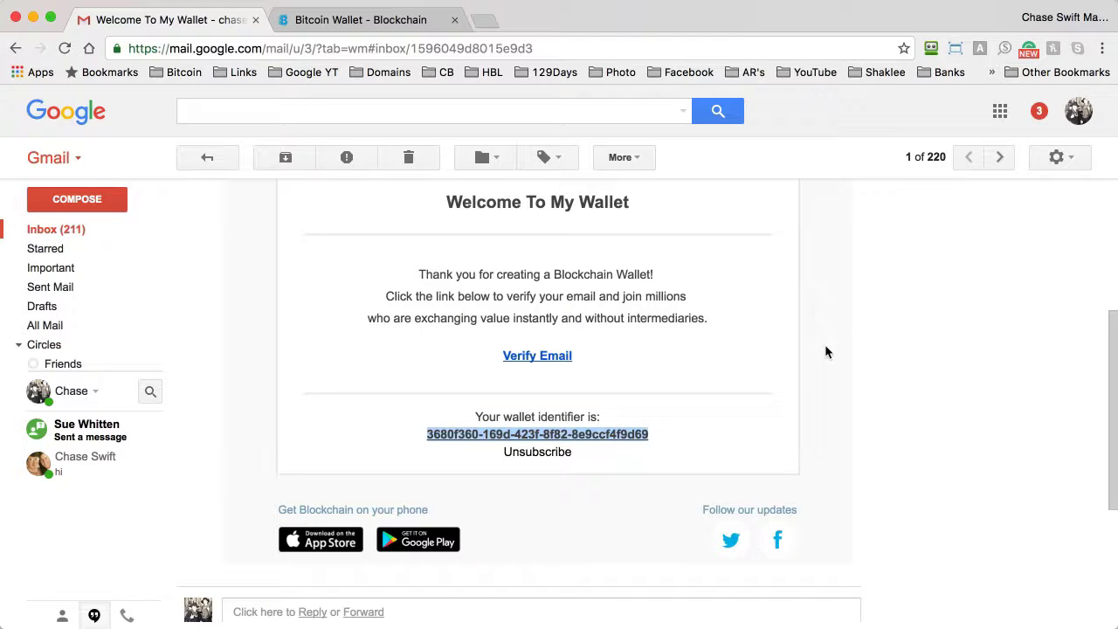
key(super+Tab)
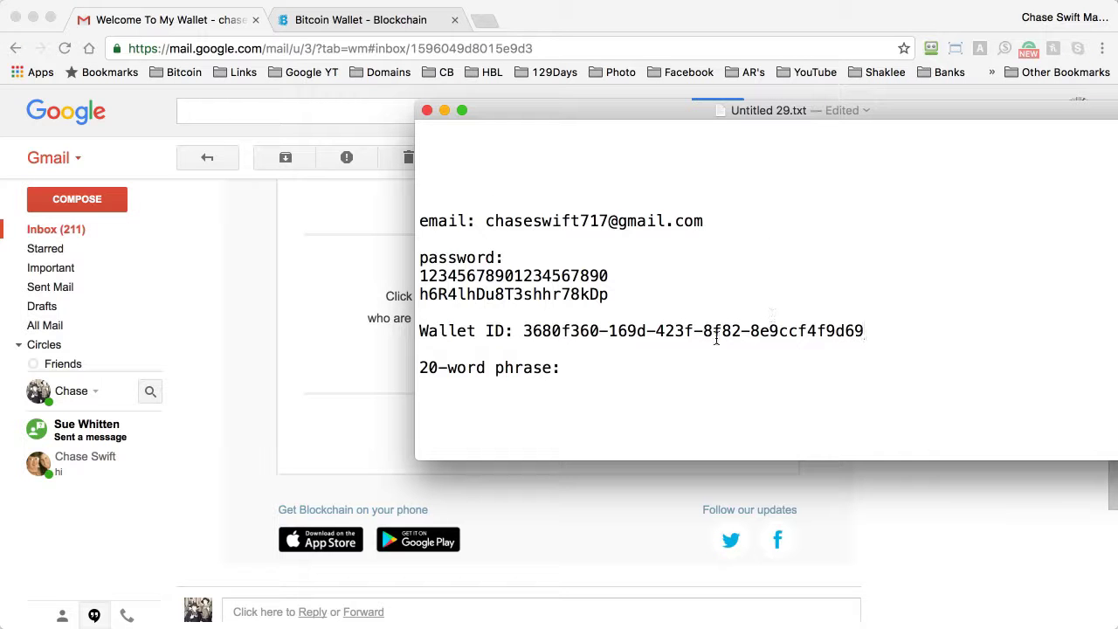
drag(521, 325, 880, 328)
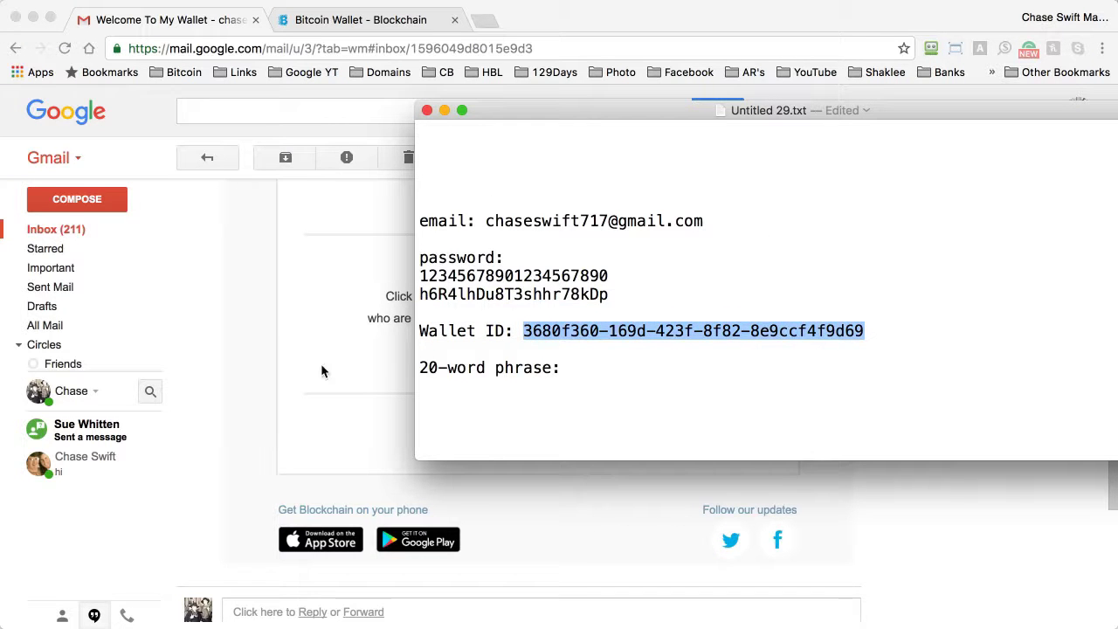
Verify the email via the link in the welcome email, then return to the Gmail inbox
key(super+Tab)
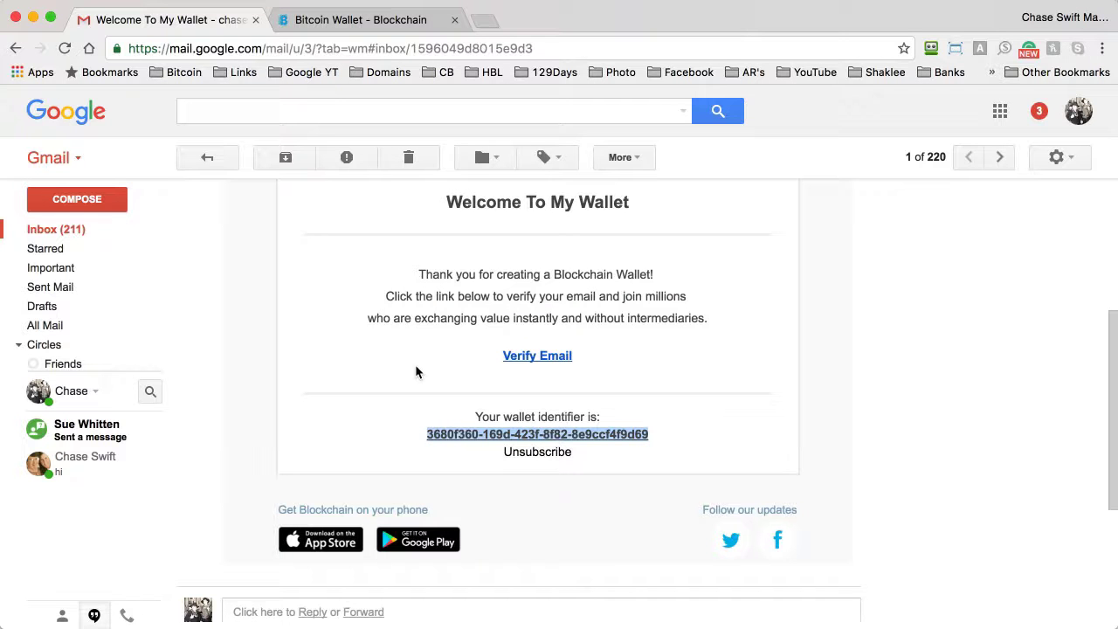
scroll(415, 371, up, 2)
click(568, 373)
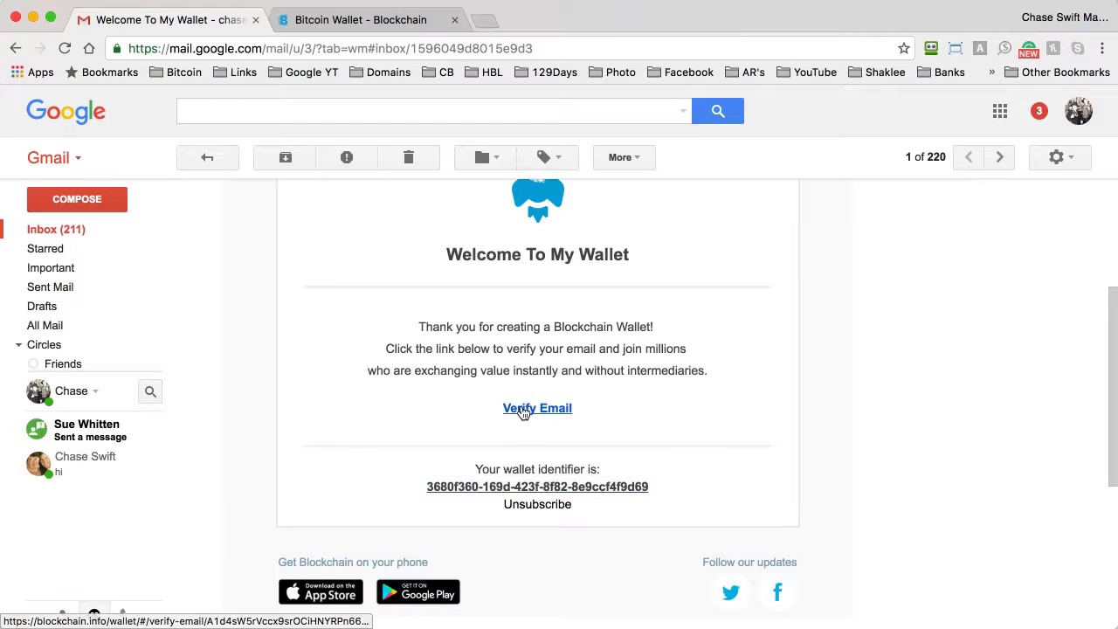
click(543, 409)
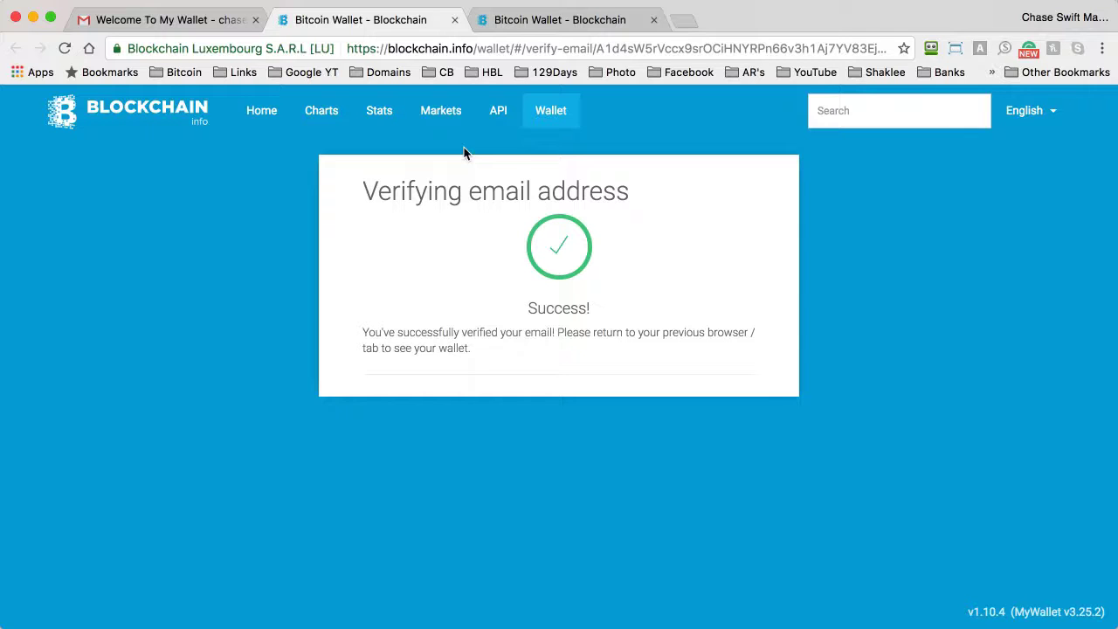
click(455, 20)
scroll(469, 221, up, 5)
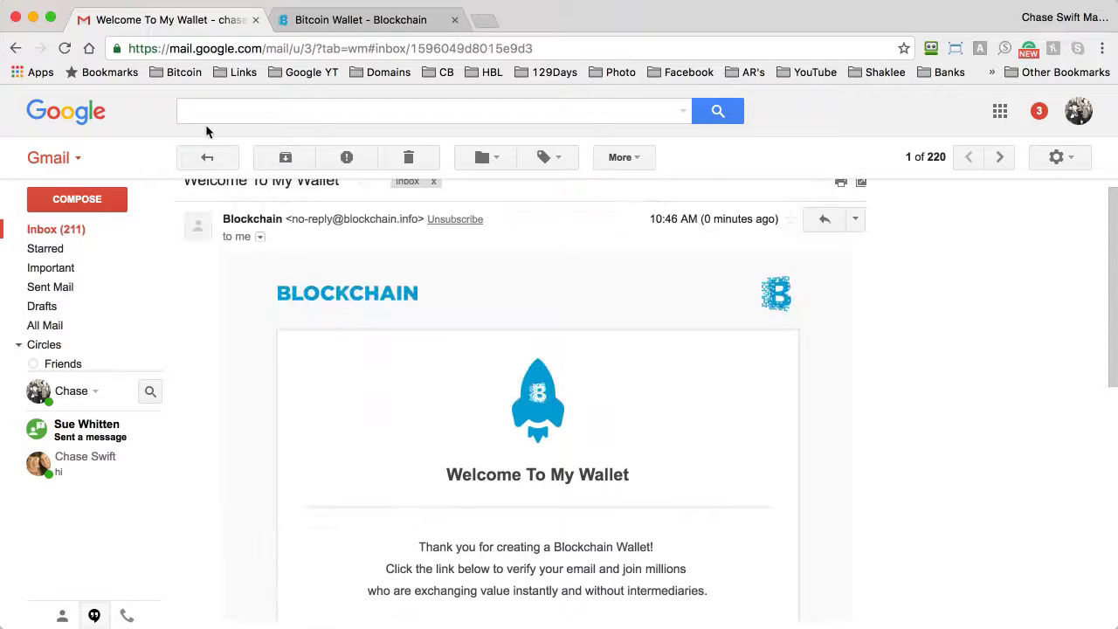
click(208, 159)
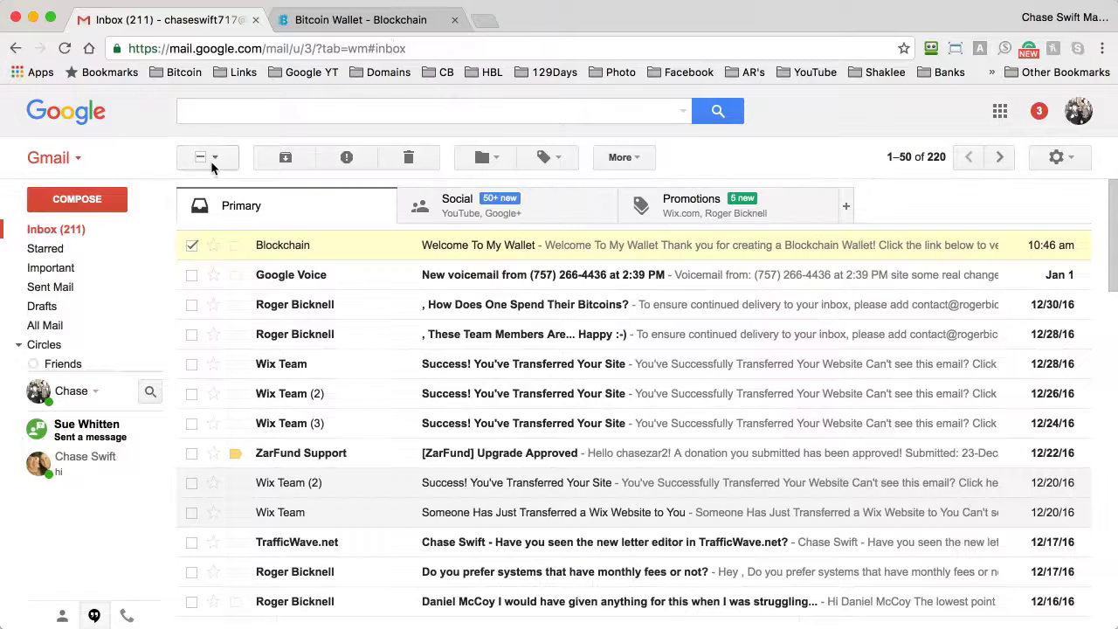
Dismiss the save-login prompt on the wallet page and open the Security Center
click(416, 18)
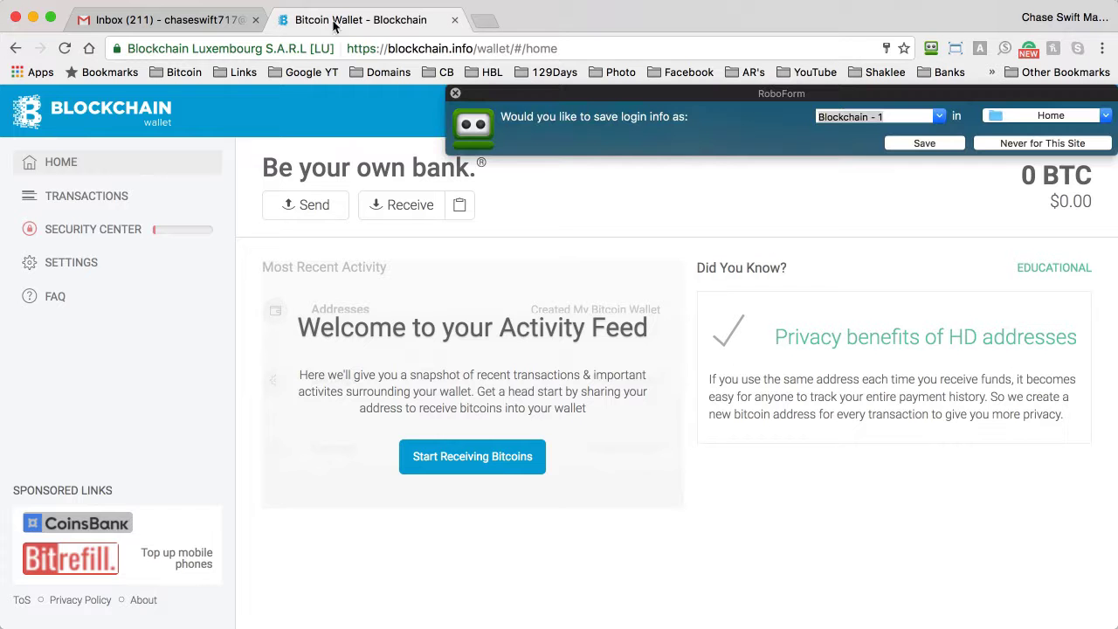
click(455, 94)
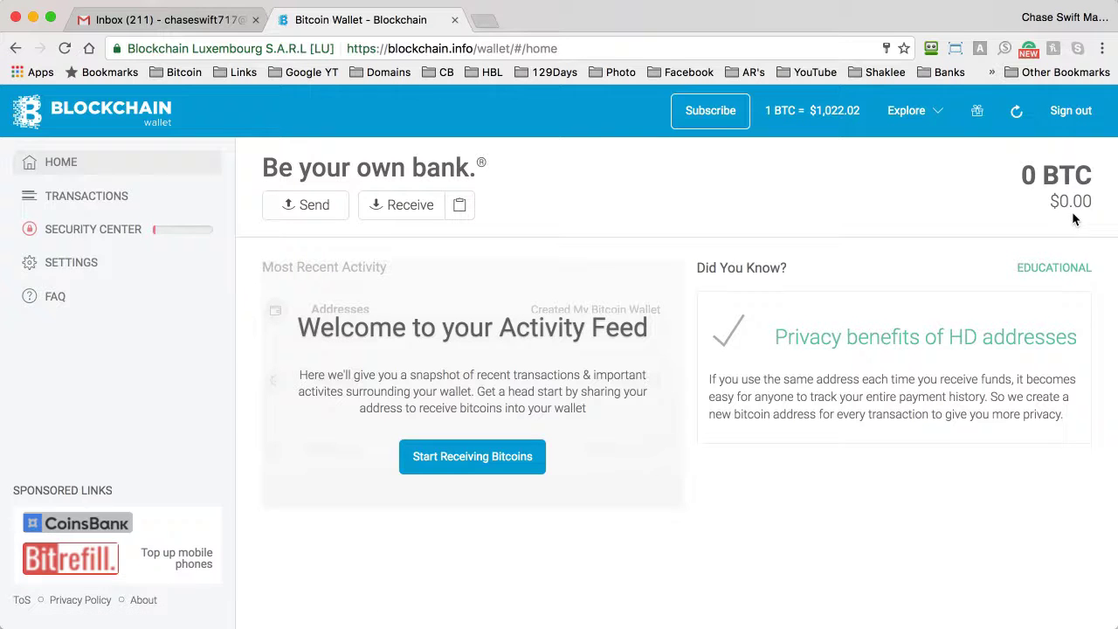
drag(1048, 212, 1093, 208)
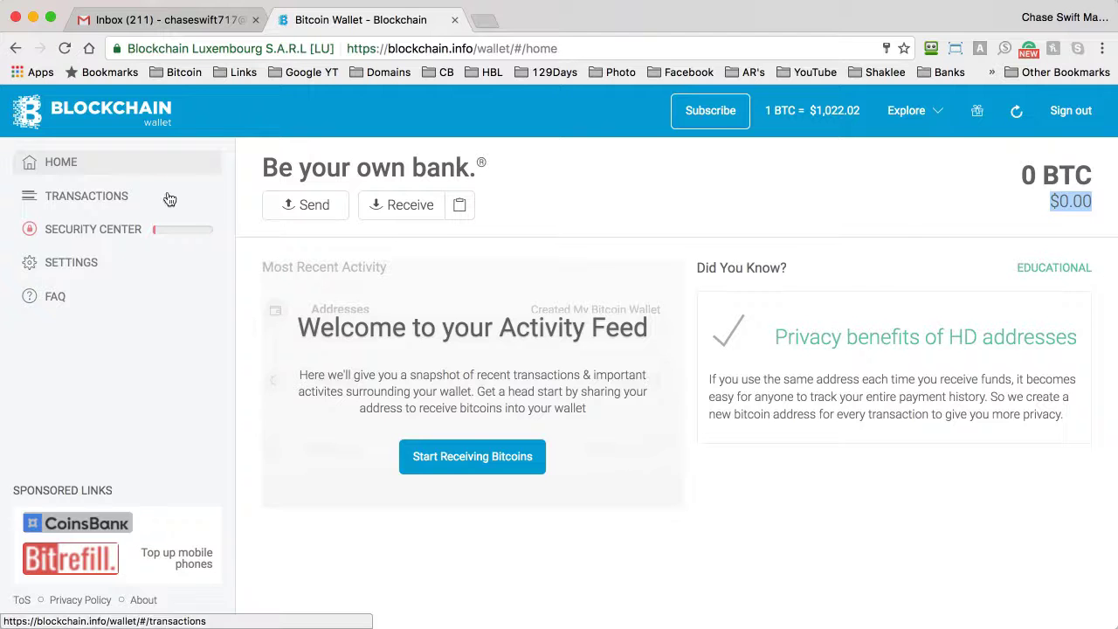
click(88, 229)
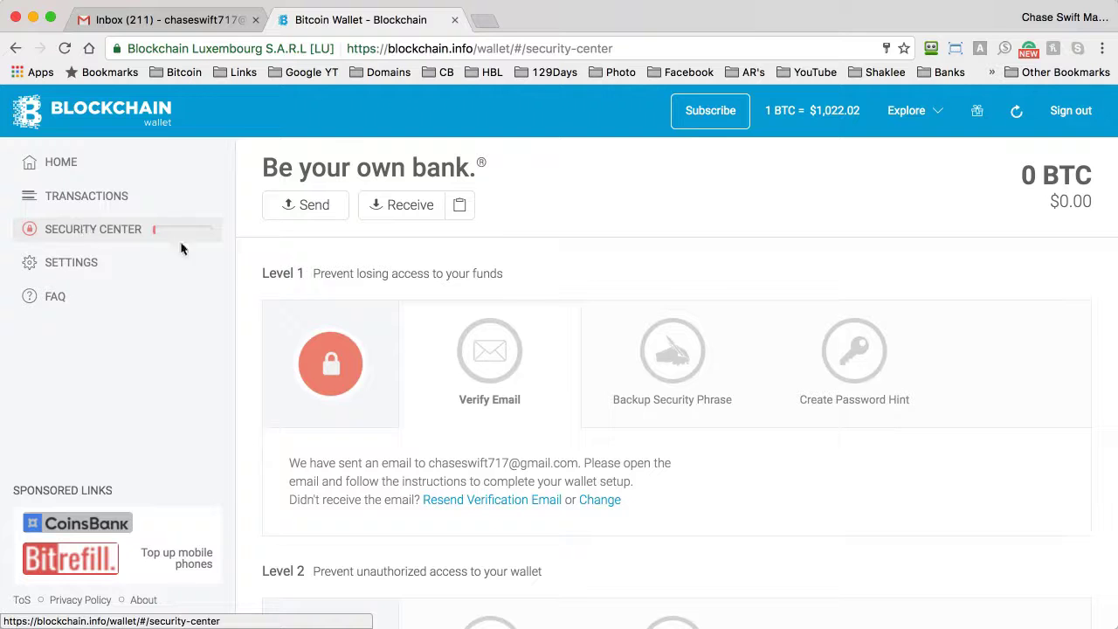
Toggle the Verify Email details and reopen the Security Center from the wallet home
click(495, 364)
click(491, 371)
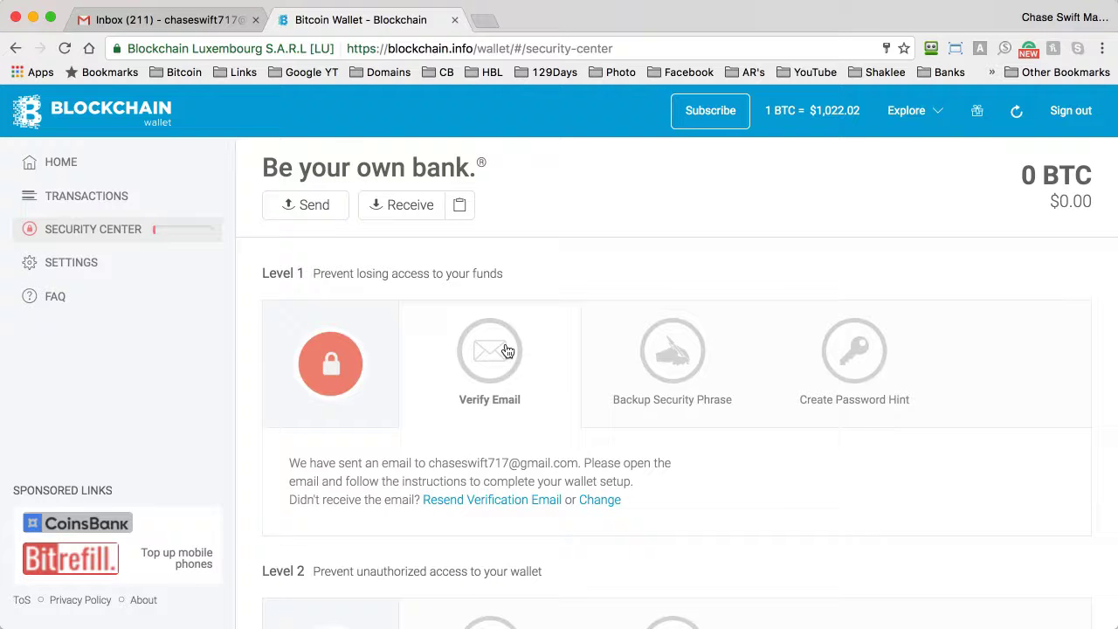
click(70, 166)
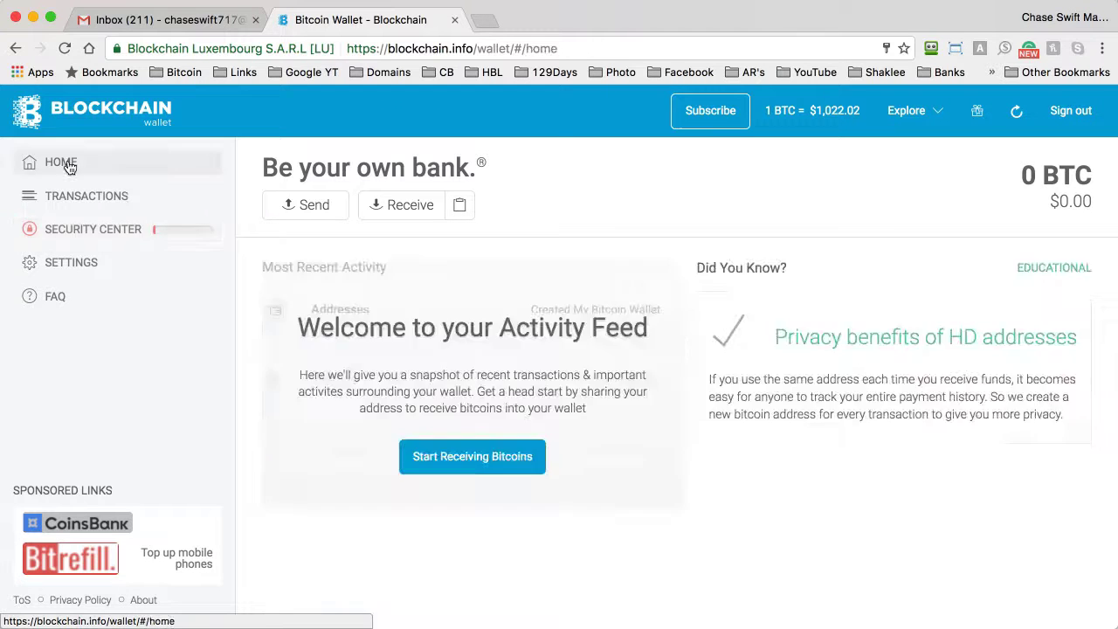
click(87, 231)
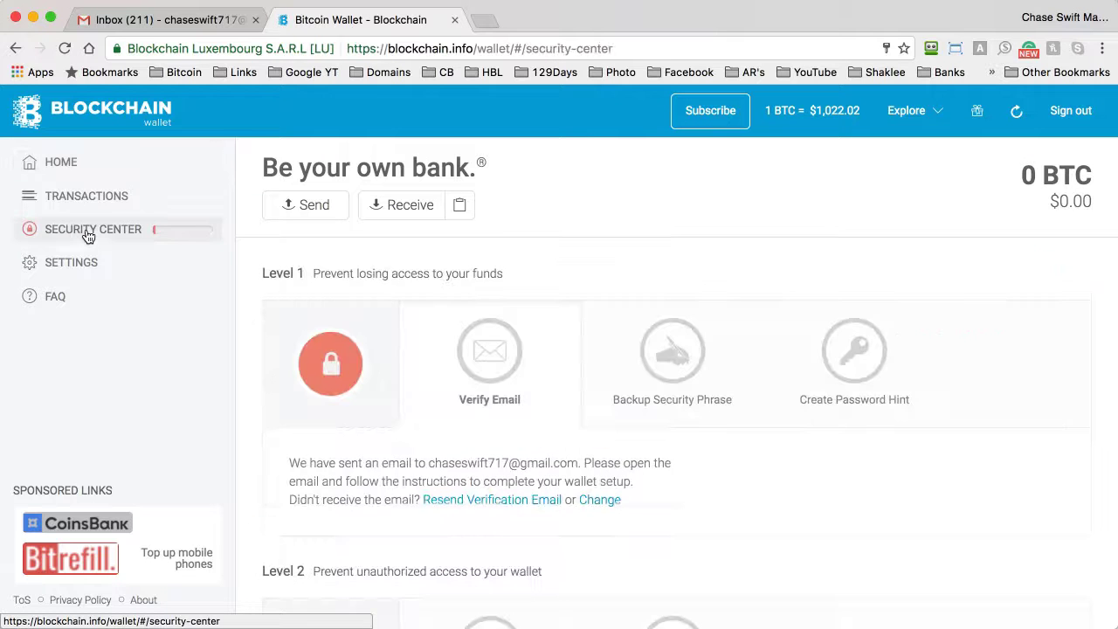
click(501, 367)
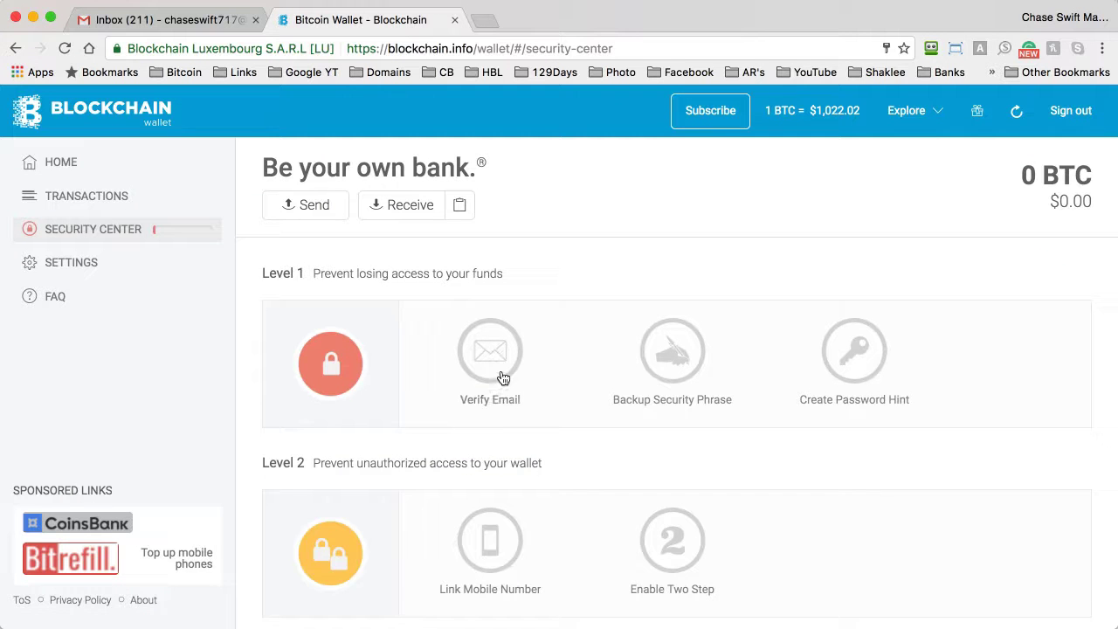
Reopen the Welcome To My Wallet email and follow its verification link again
click(503, 376)
click(167, 19)
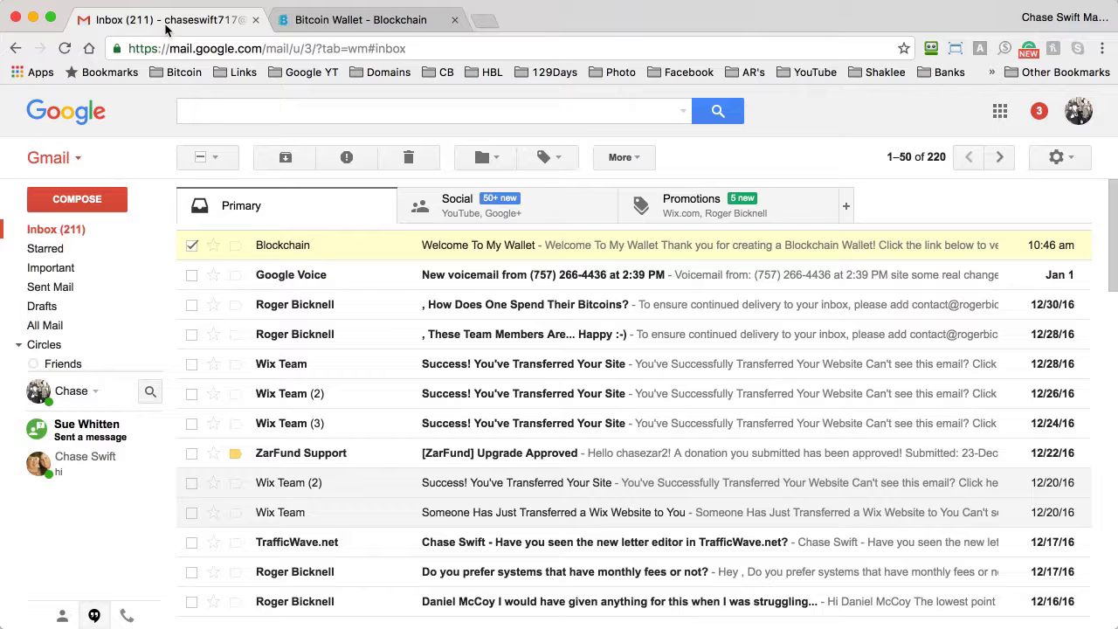
click(308, 250)
scroll(459, 444, down, 4)
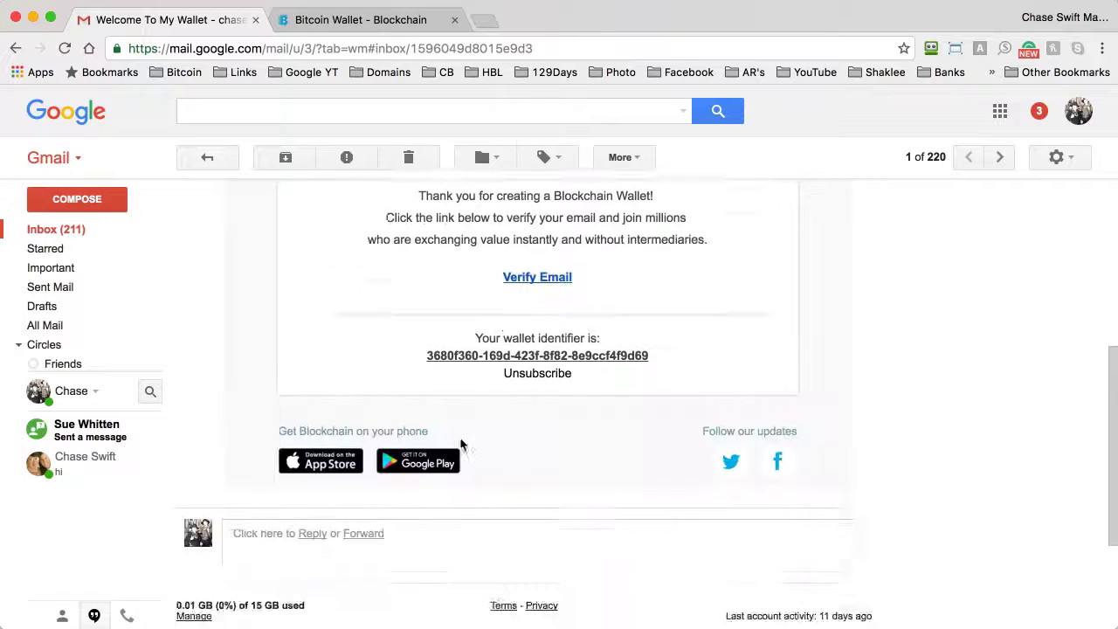
scroll(526, 360, up, 1)
click(536, 333)
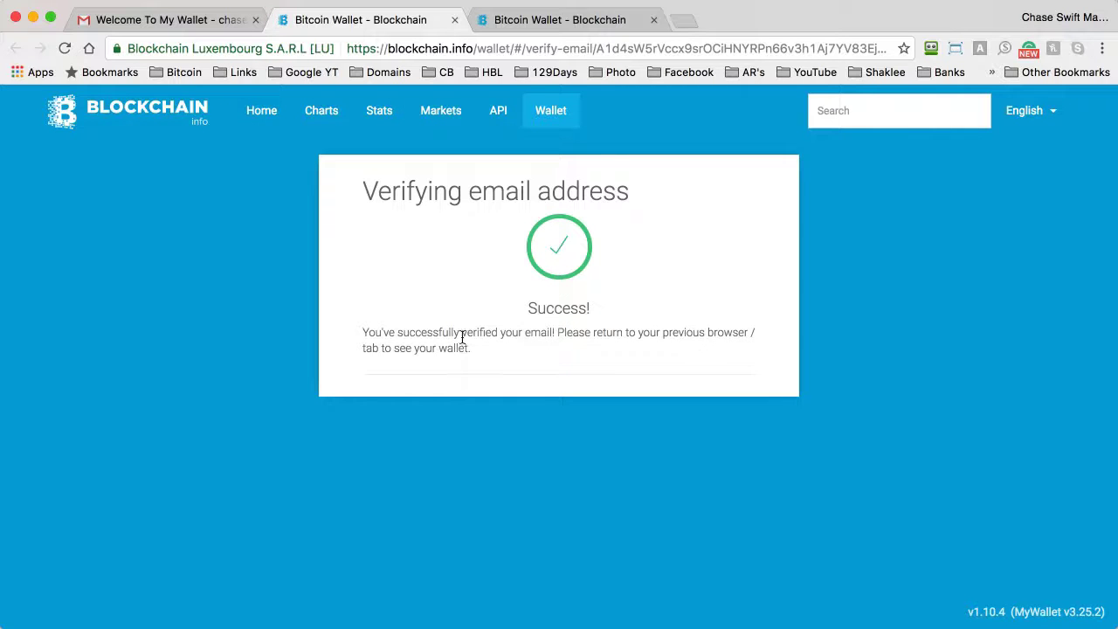
Go back to the wallet's Security Center and resend the verification email
click(556, 21)
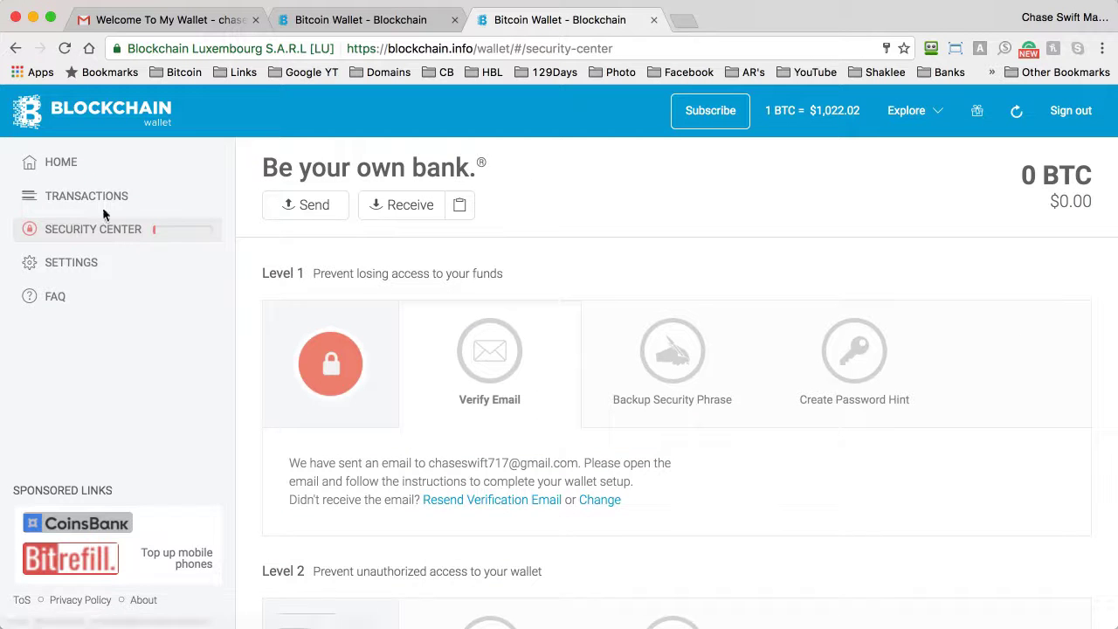
click(80, 164)
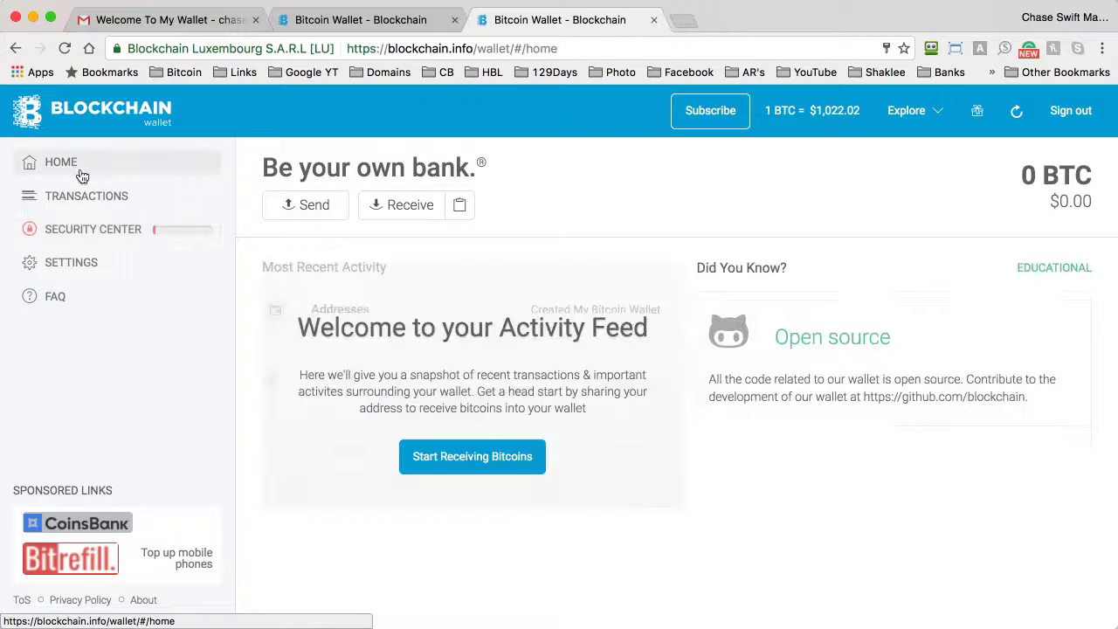
click(91, 231)
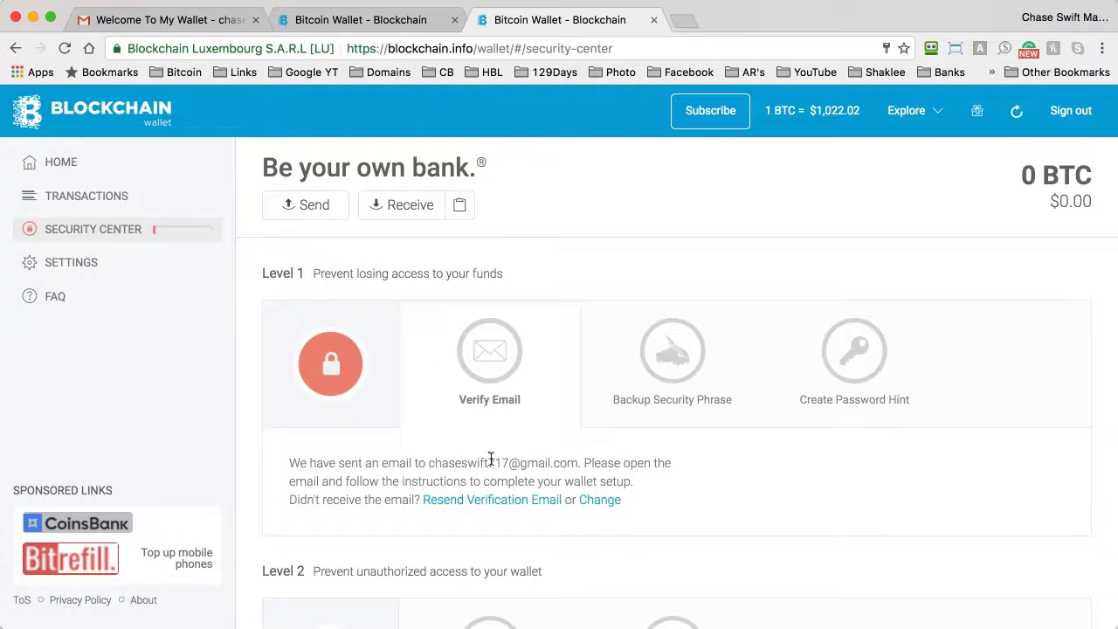
click(487, 503)
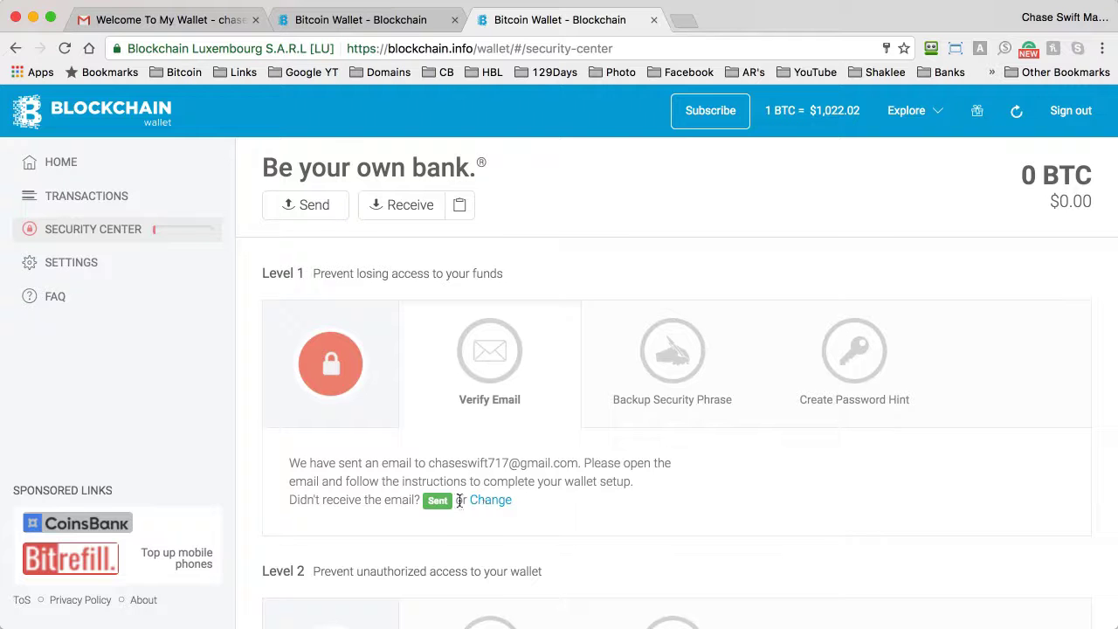
Open the newly arrived Blockchain message, click Verify Email, and return to the wallet
click(214, 21)
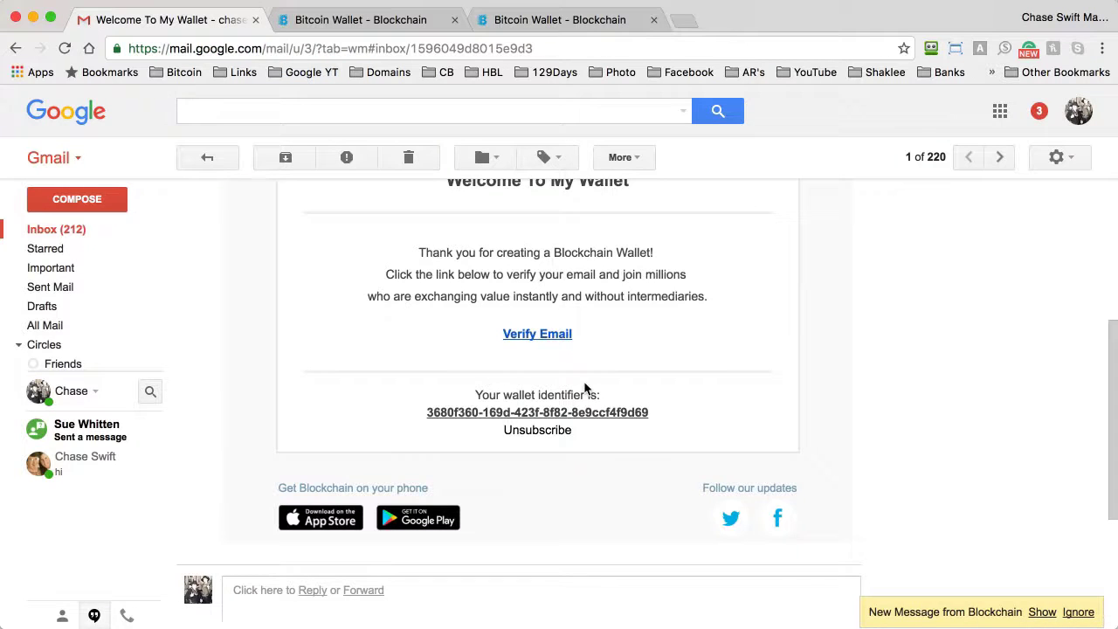
click(1042, 611)
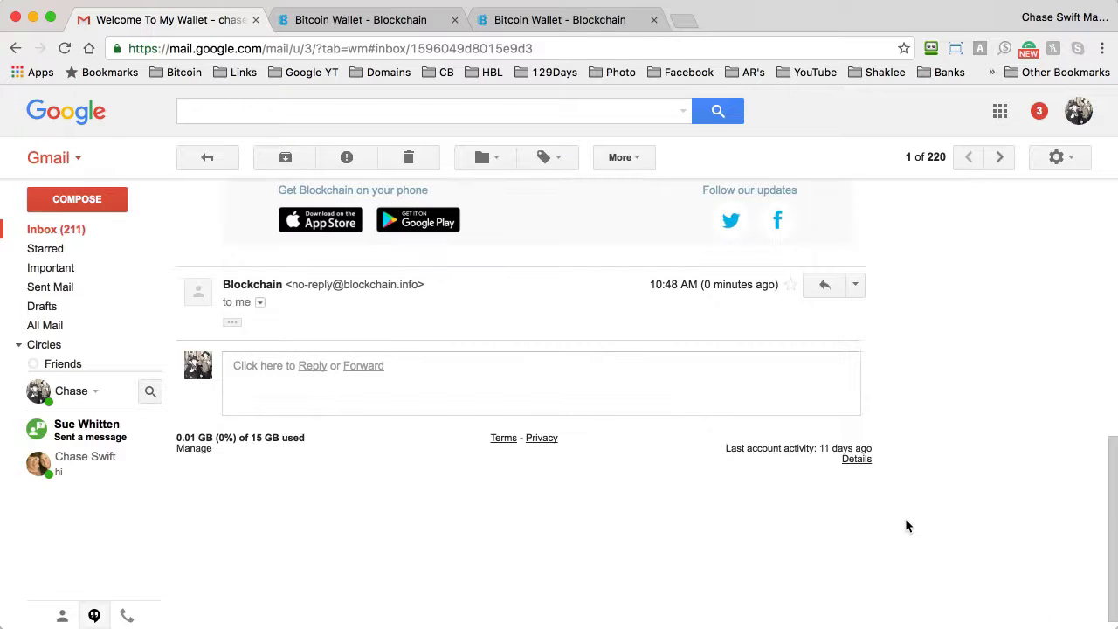
click(232, 322)
scroll(327, 395, down, 5)
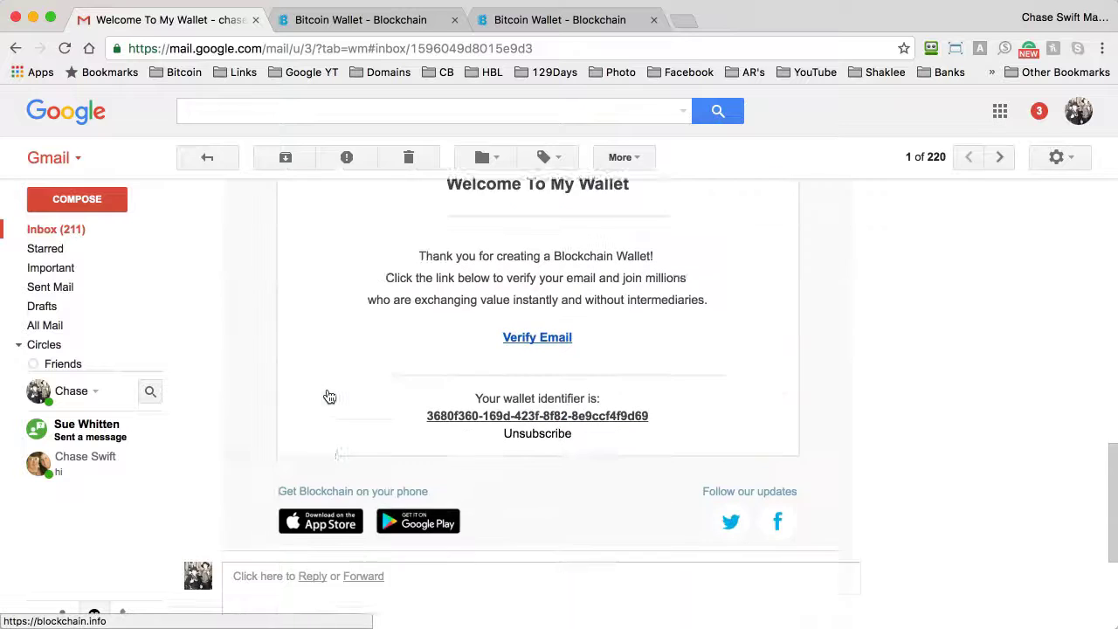
click(537, 278)
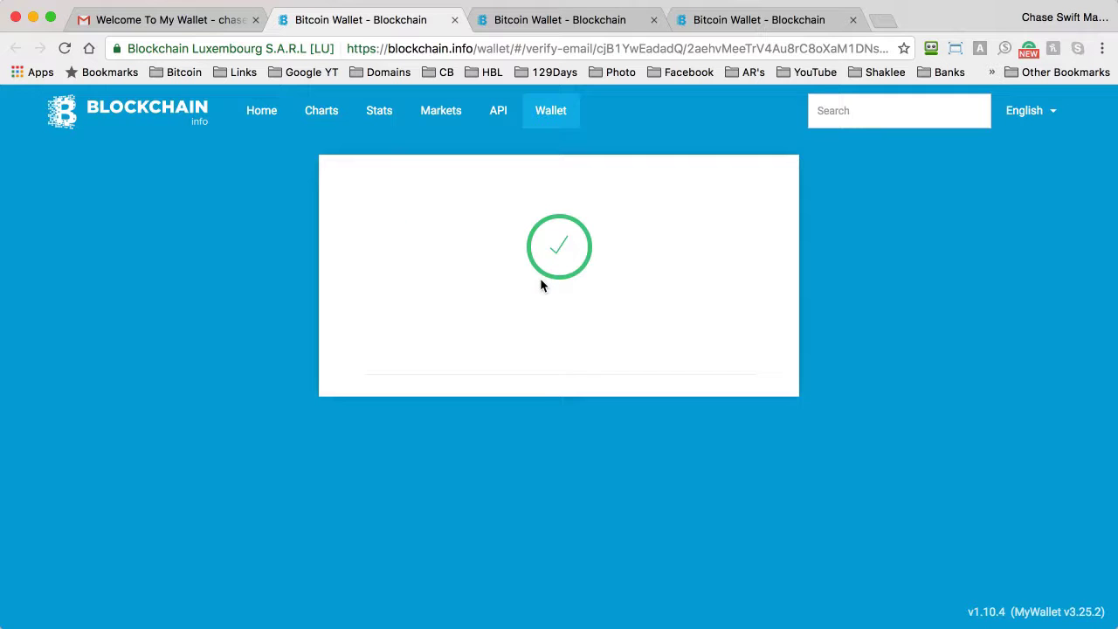
click(735, 26)
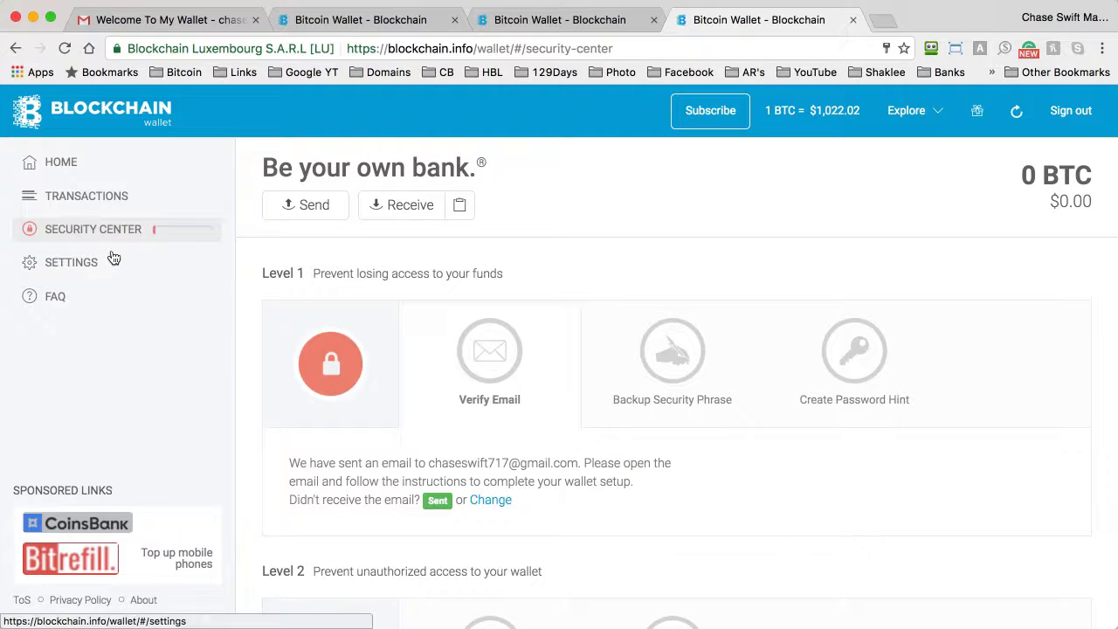
Return to the Security Center and open the Backup Security Phrase step
click(69, 161)
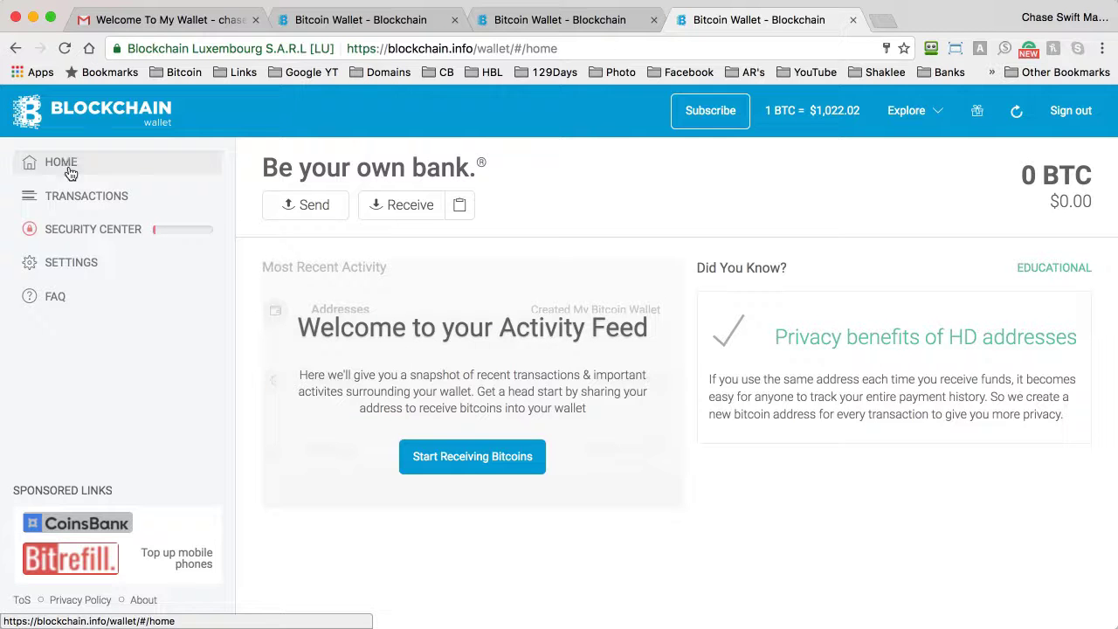
click(77, 228)
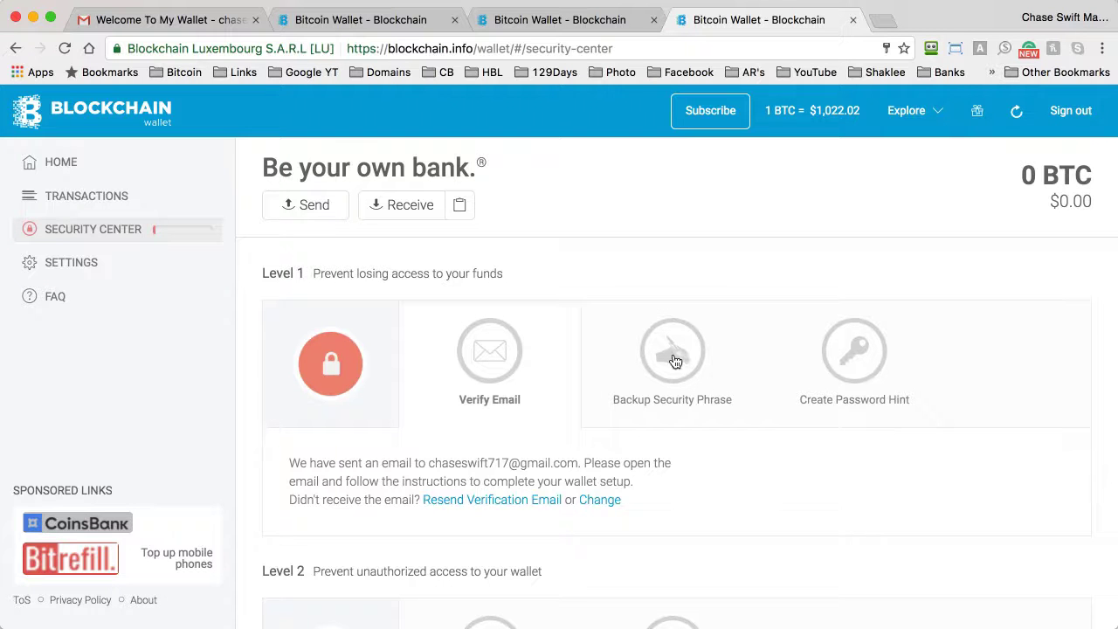
click(697, 368)
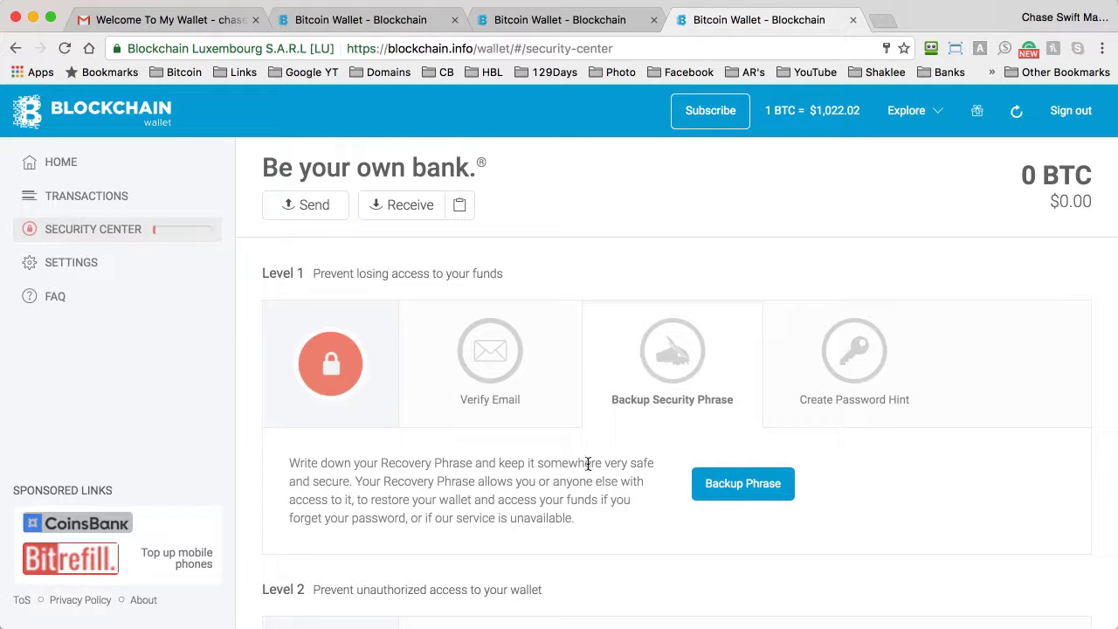
scroll(573, 514, down, 2)
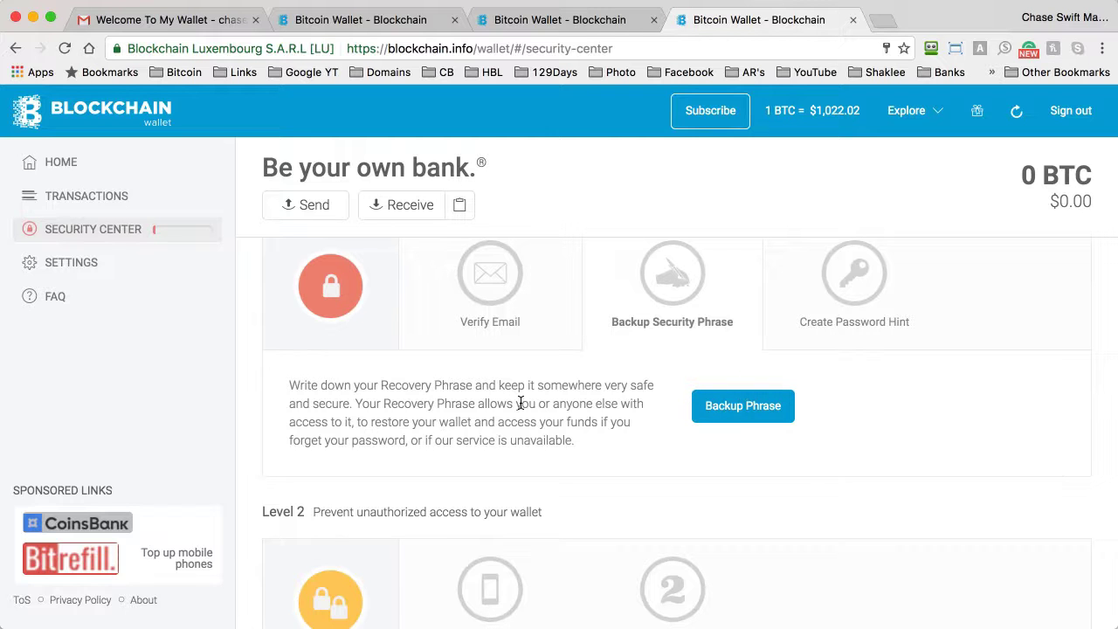
Read through the recovery phrase description, then start the Backup Phrase process
drag(297, 385, 657, 384)
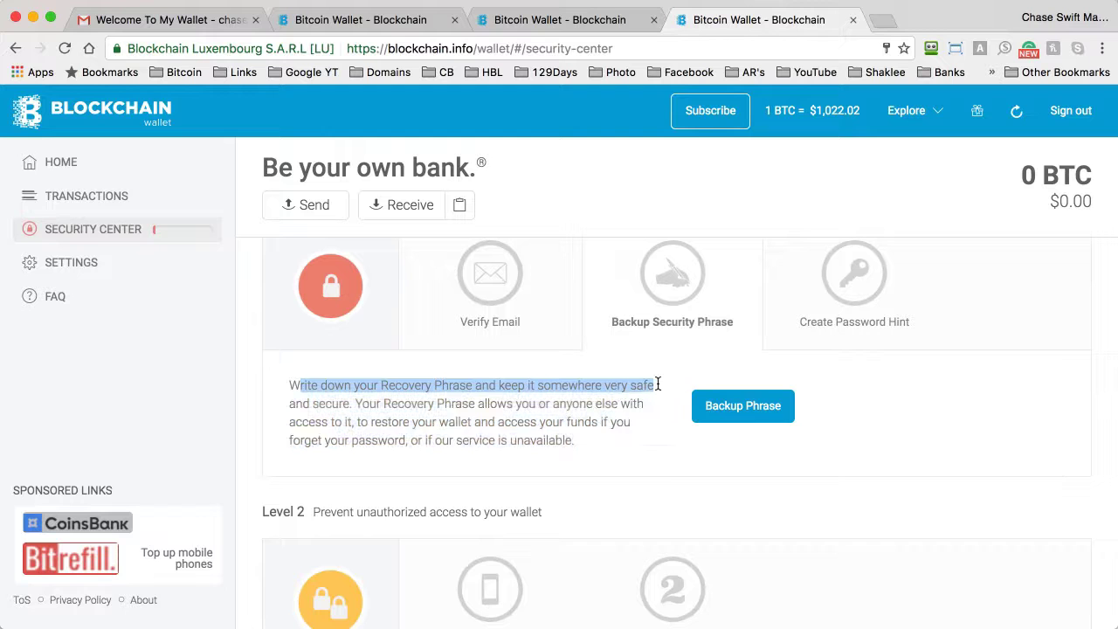
click(367, 399)
drag(356, 402, 583, 447)
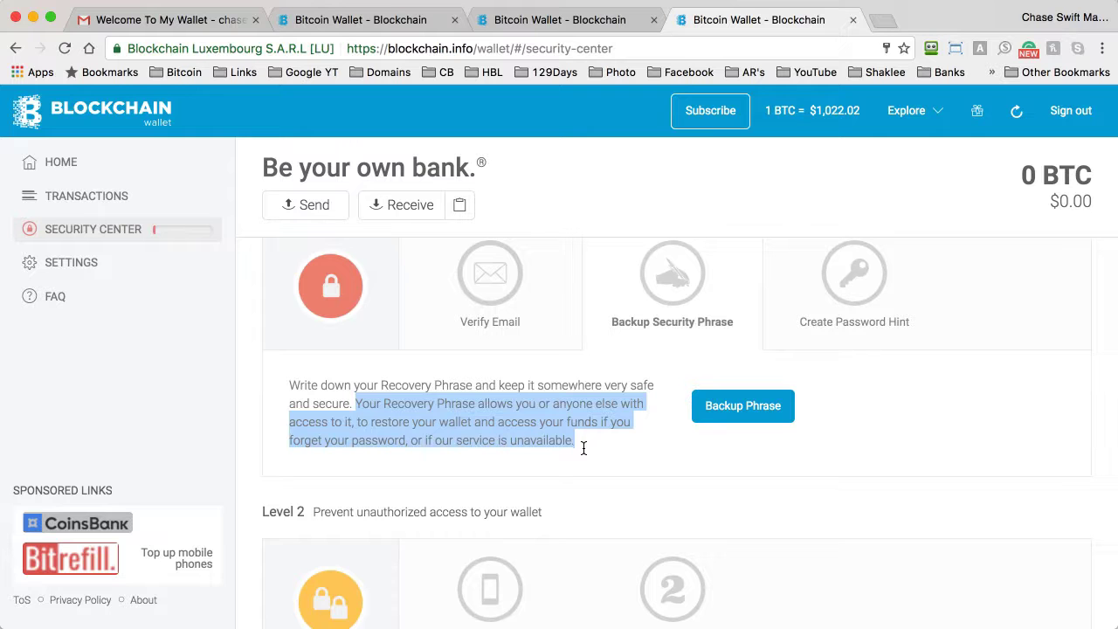
click(552, 443)
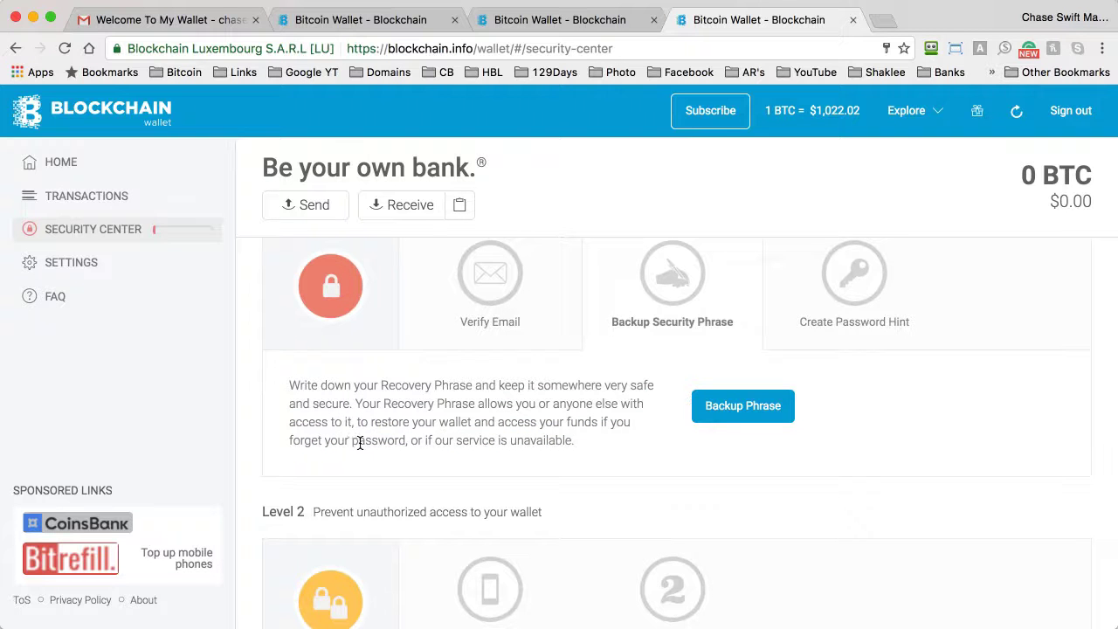
double_click(359, 443)
click(460, 436)
click(721, 407)
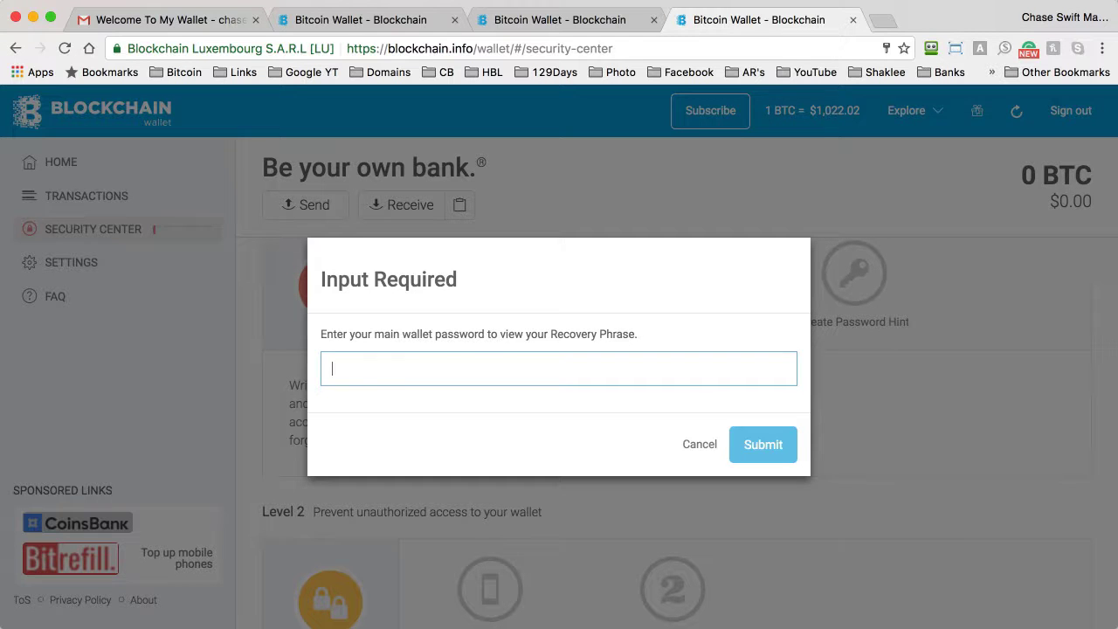
Copy the wallet password from the notes and submit it in the recovery phrase prompt
key(super+Tab)
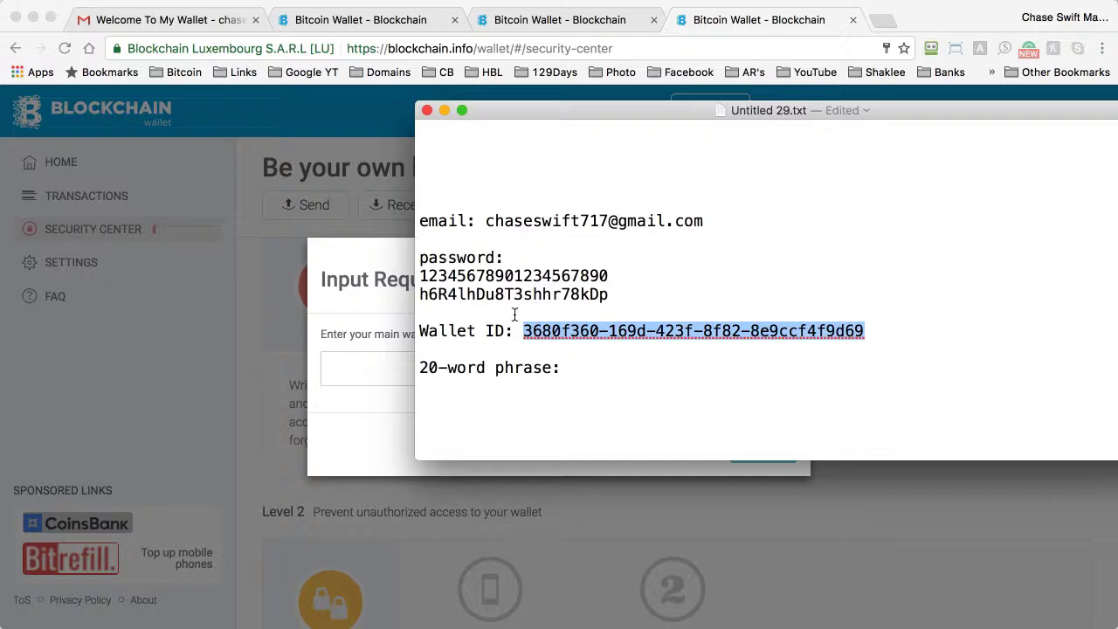
double_click(494, 295)
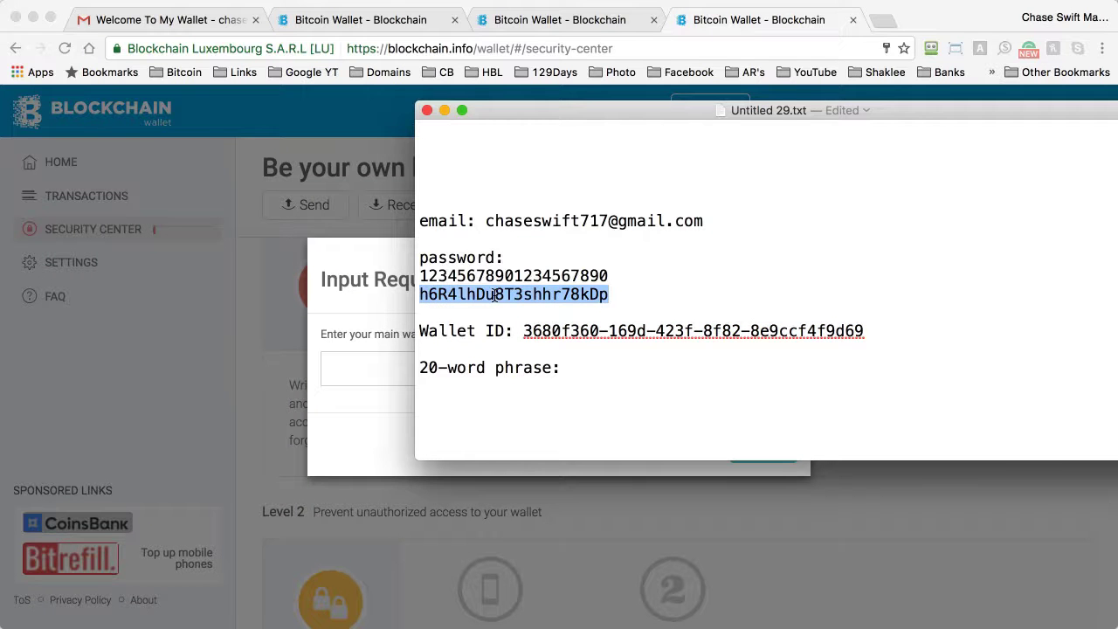
click(340, 372)
key(super+v)
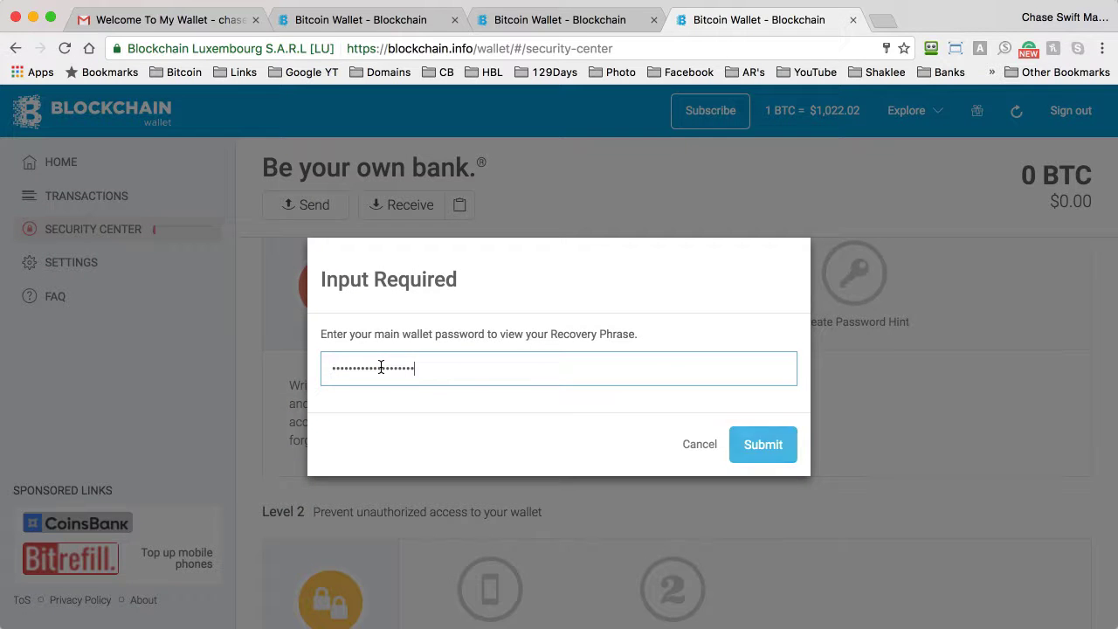
click(765, 447)
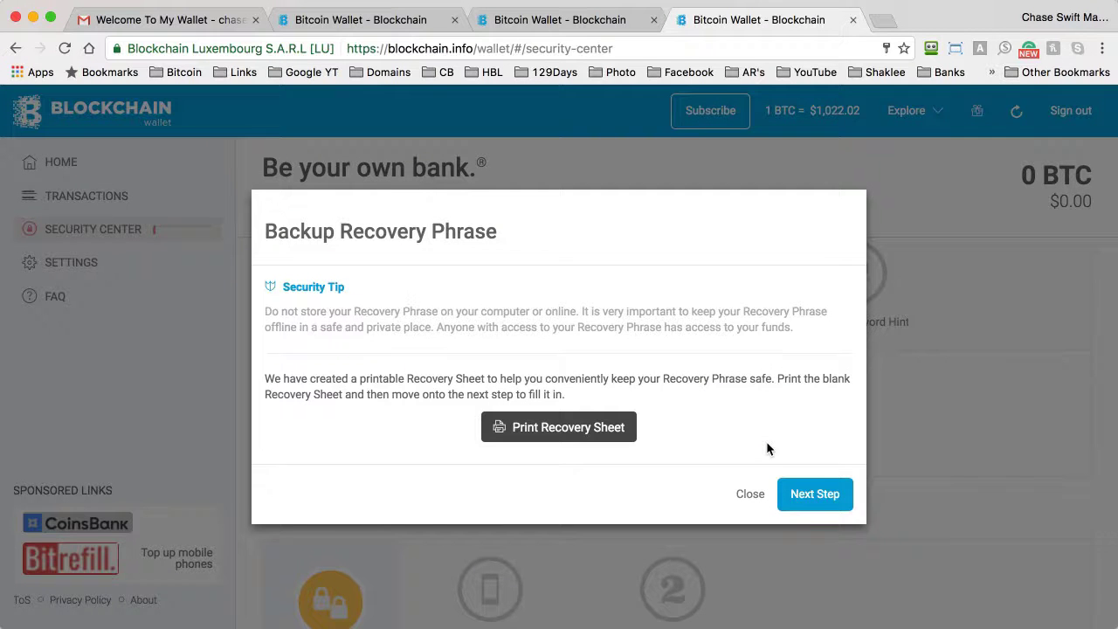
Download the printable Recovery Sheet as recovery (1).pdf and open the download's options menu
click(552, 428)
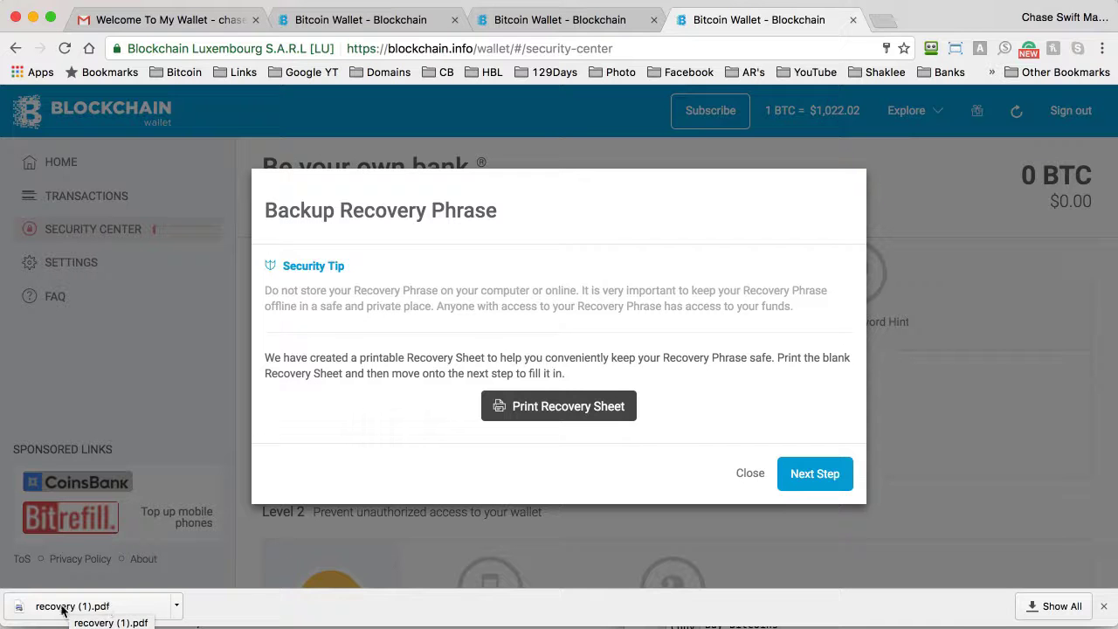
click(177, 606)
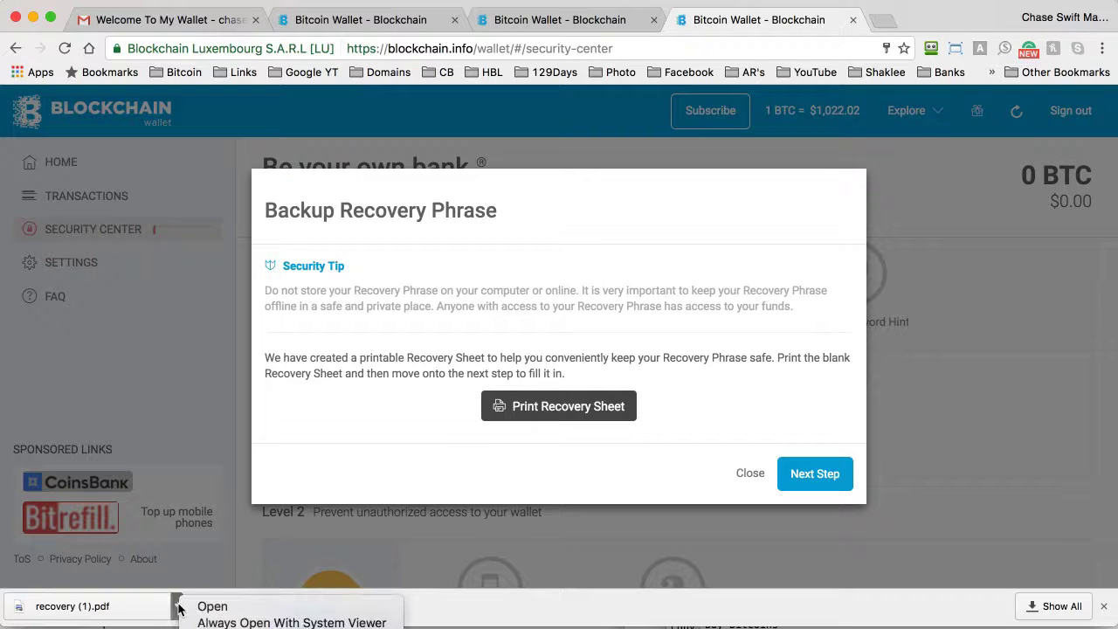
right_click(217, 566)
click(194, 562)
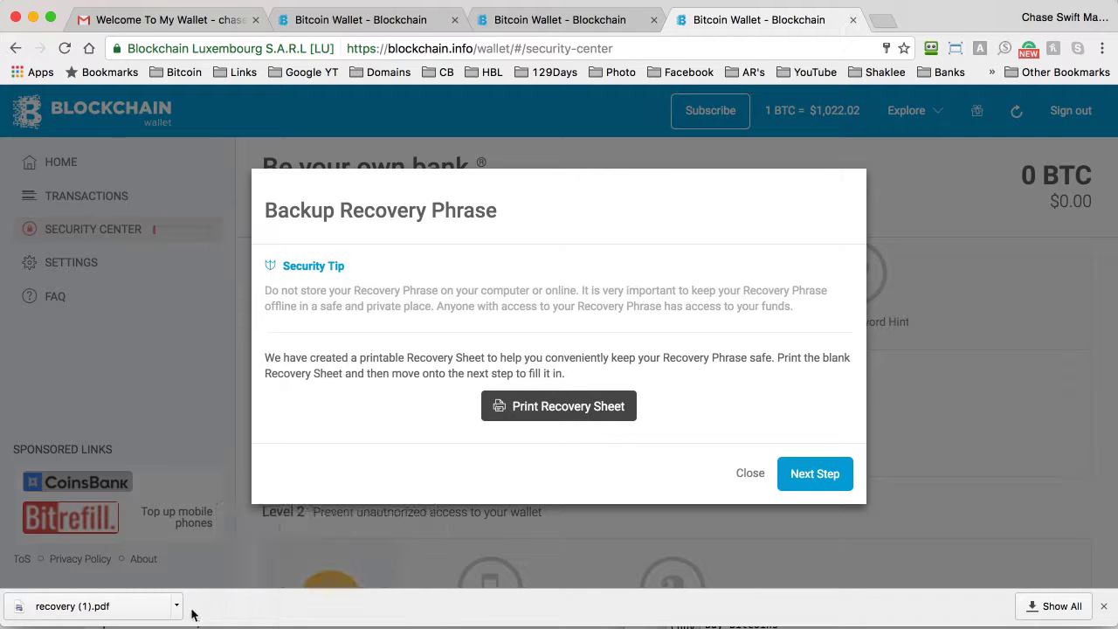
drag(201, 623, 191, 546)
click(177, 530)
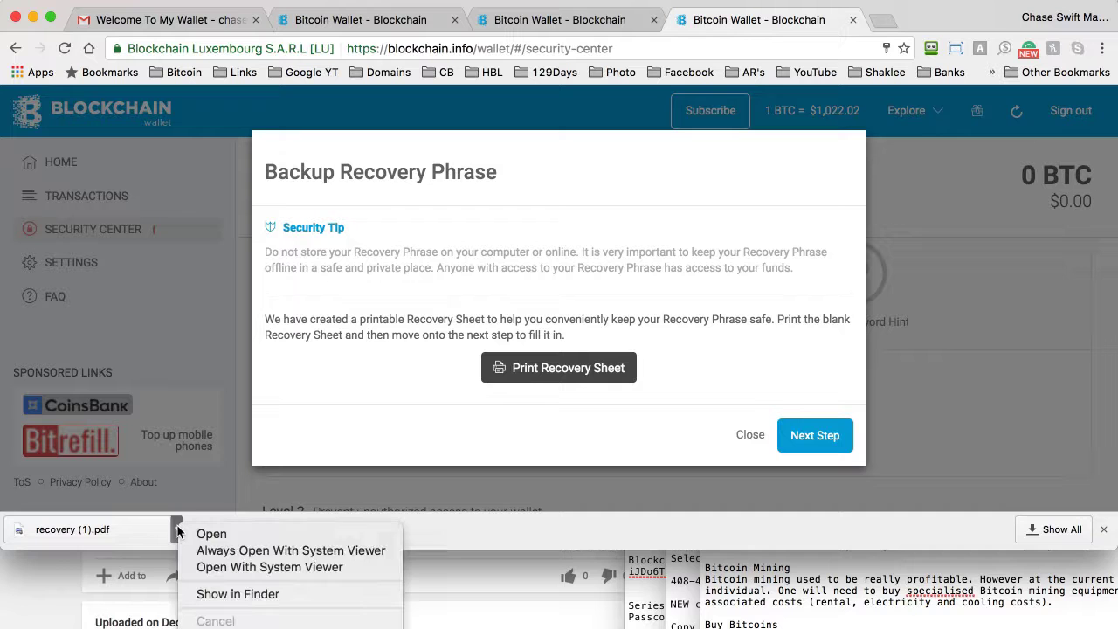
Show the downloaded PDF in Finder and close the extra Finder window
click(227, 597)
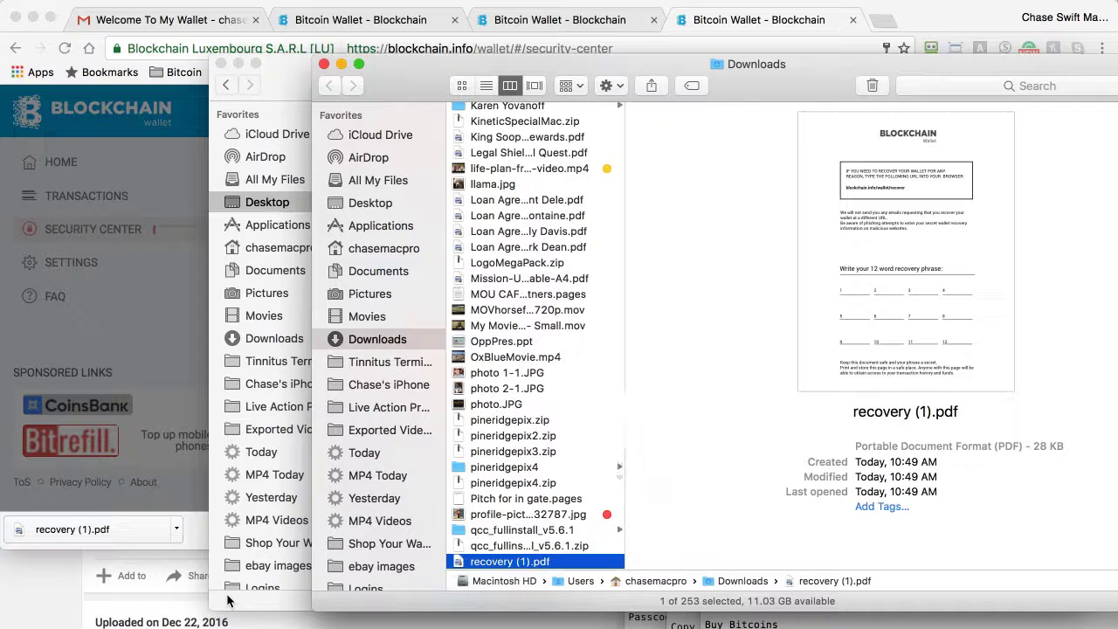
click(221, 64)
drag(414, 89, 317, 65)
scroll(373, 271, down, 5)
scroll(374, 270, down, 3)
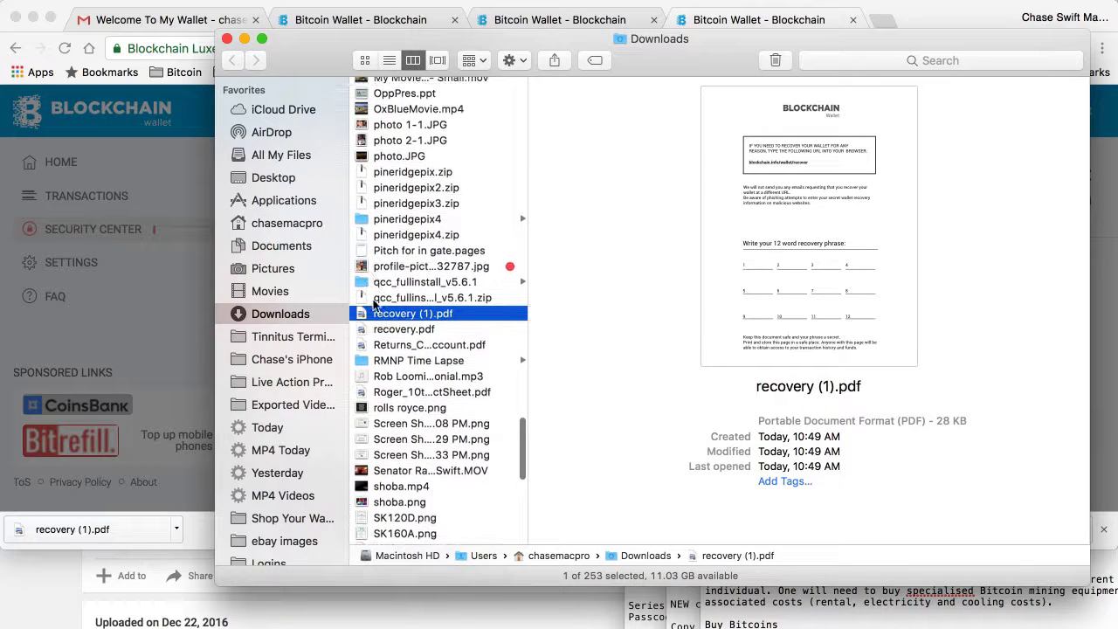
Compare the two recovery PDFs in Downloads and open recovery.pdf
click(402, 336)
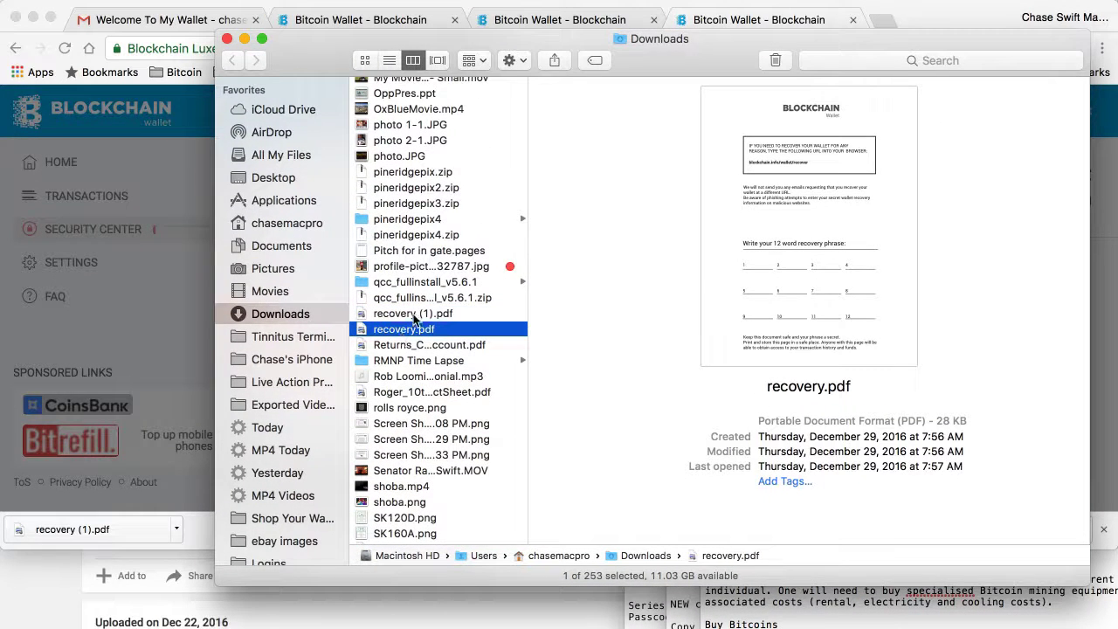
click(415, 316)
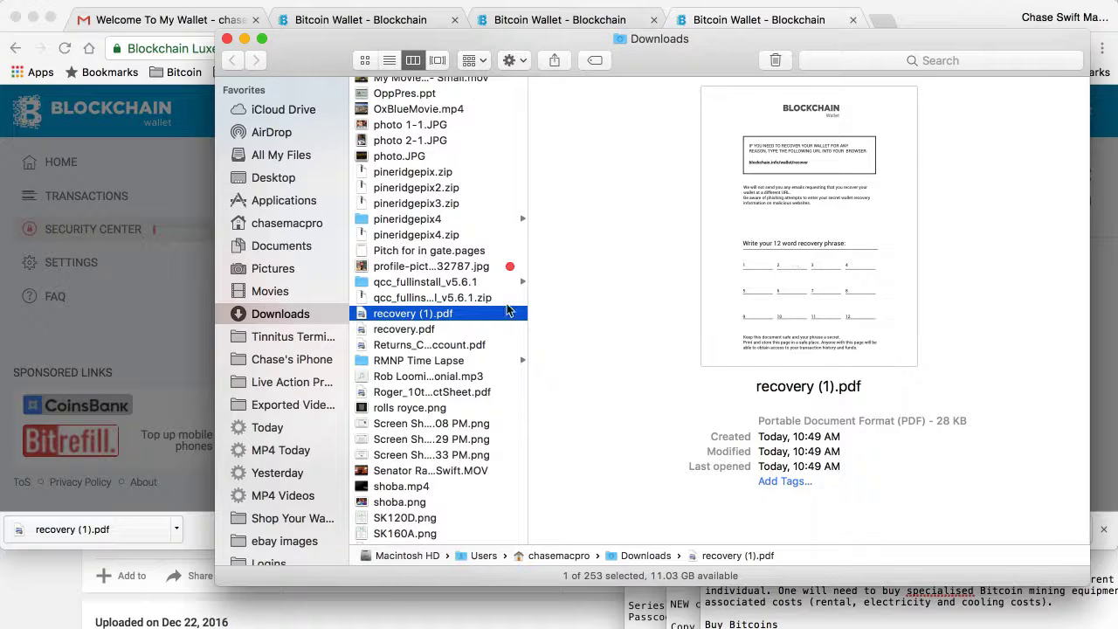
click(437, 331)
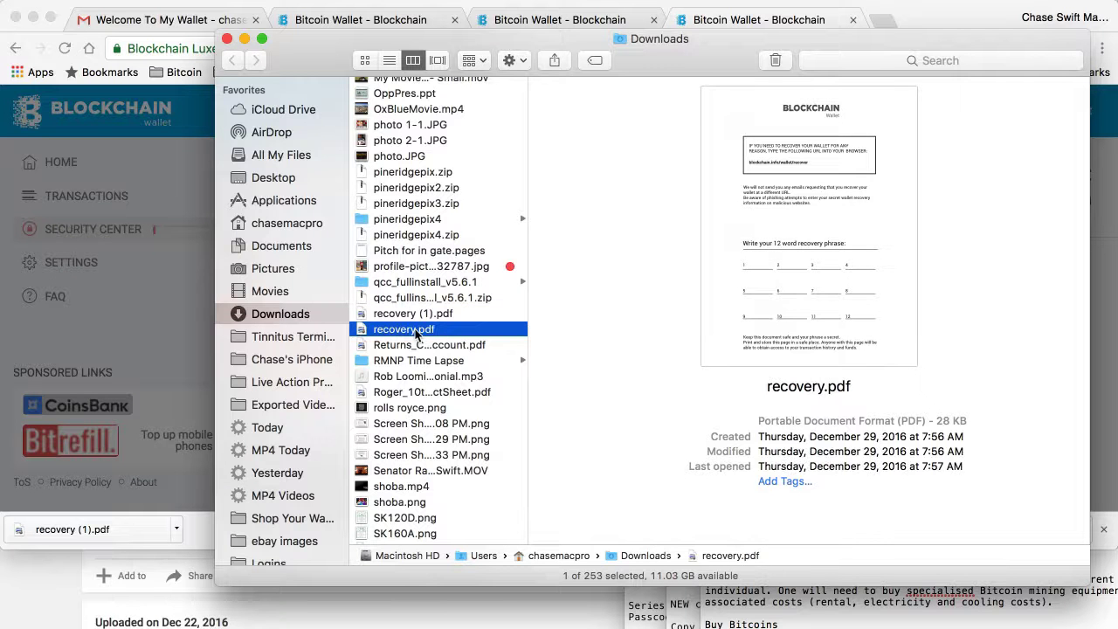
double_click(415, 328)
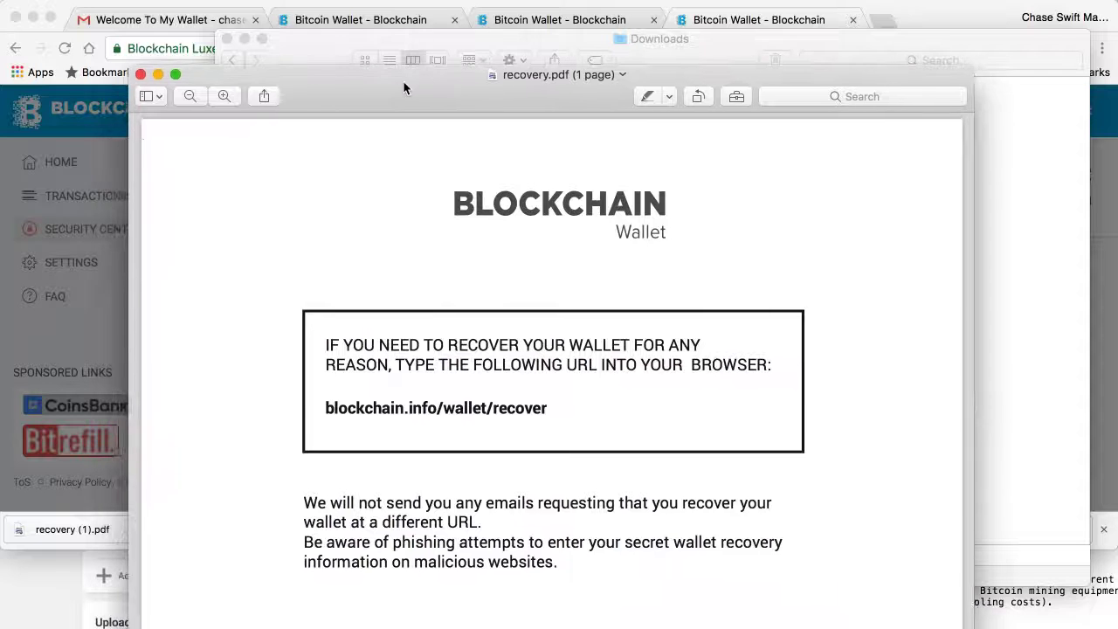
Reposition and scroll the recovery.pdf window to look over the blank 12-word recovery sheet
drag(391, 101, 380, 47)
drag(315, 288, 547, 362)
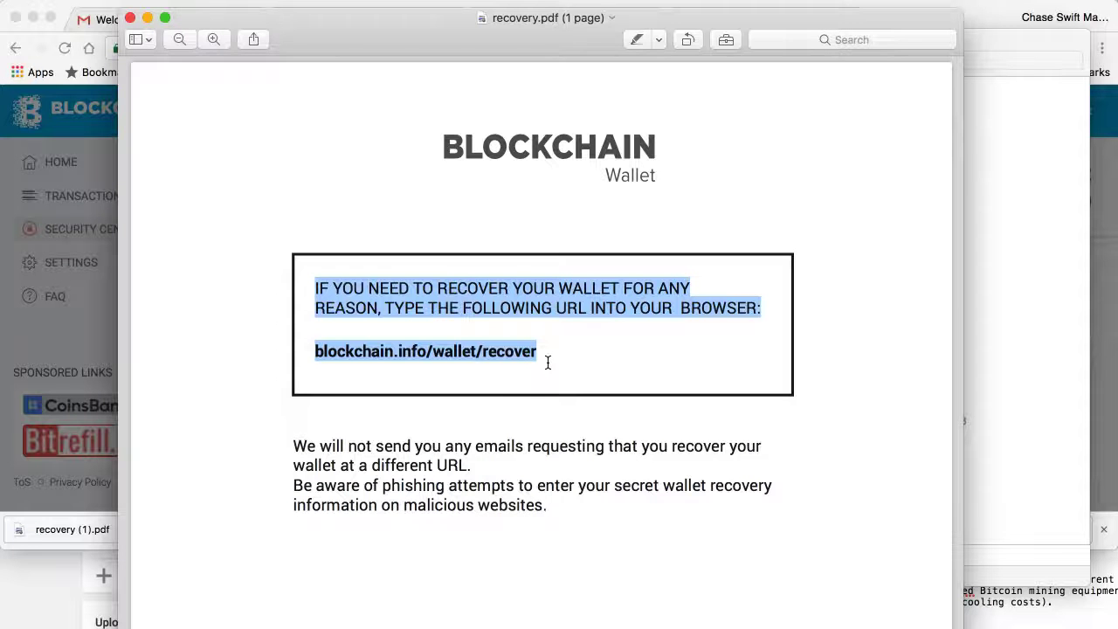
scroll(548, 365, down, 10)
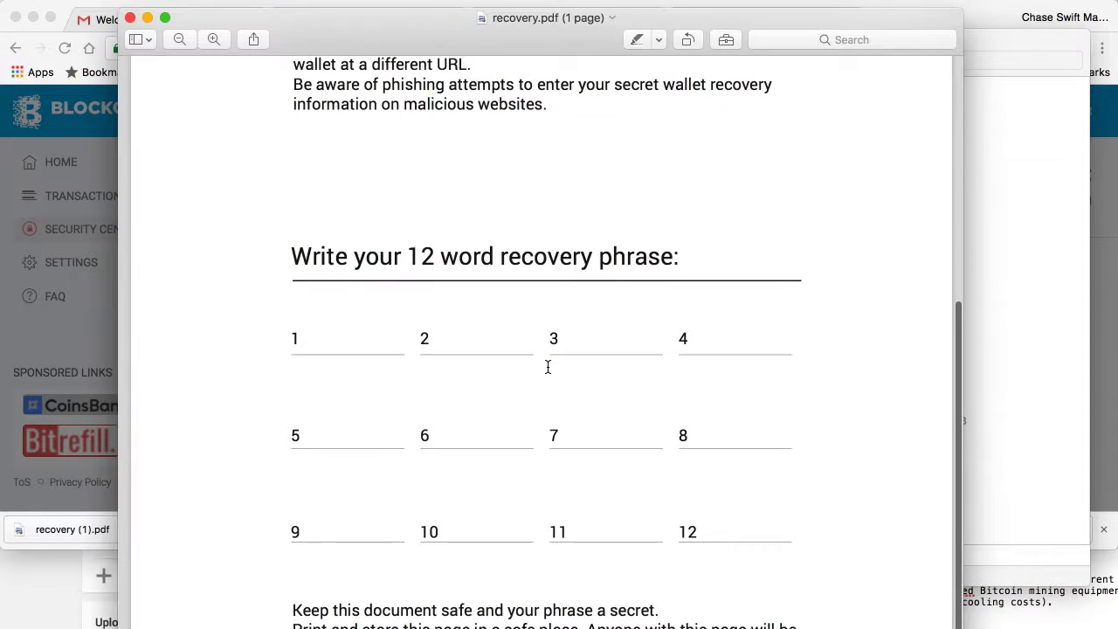
drag(362, 24, 361, 0)
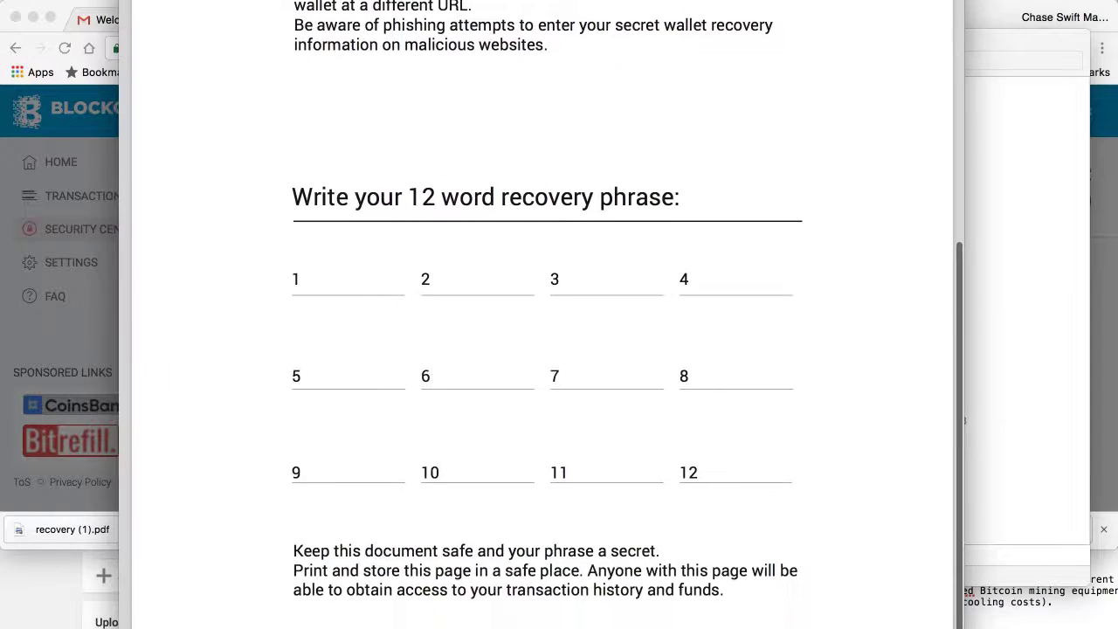
scroll(392, 130, up, 8)
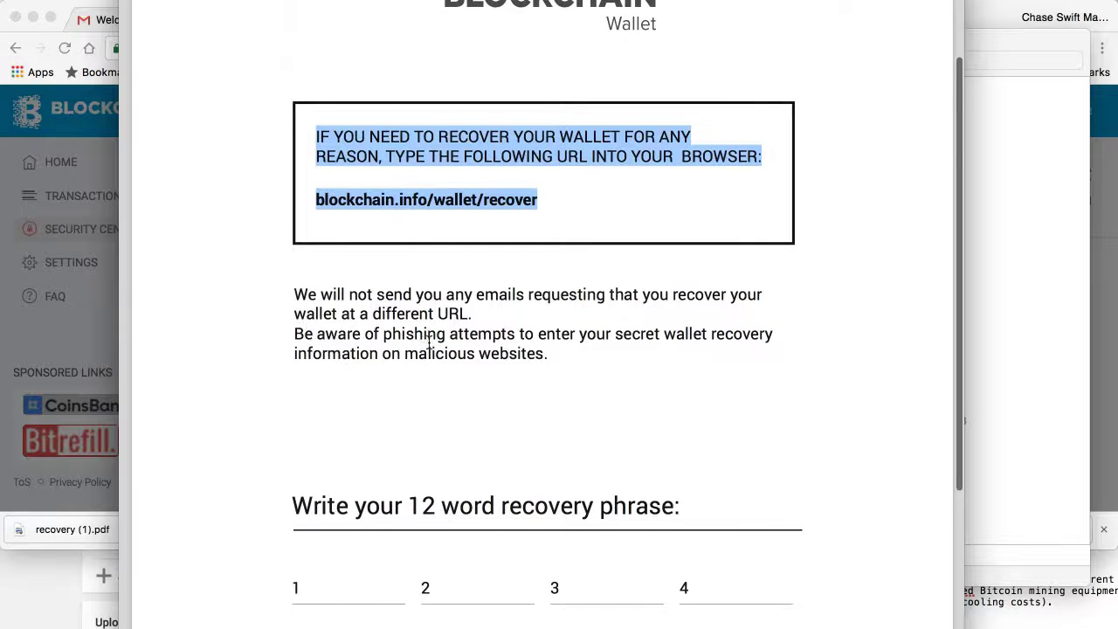
scroll(438, 387, down, 8)
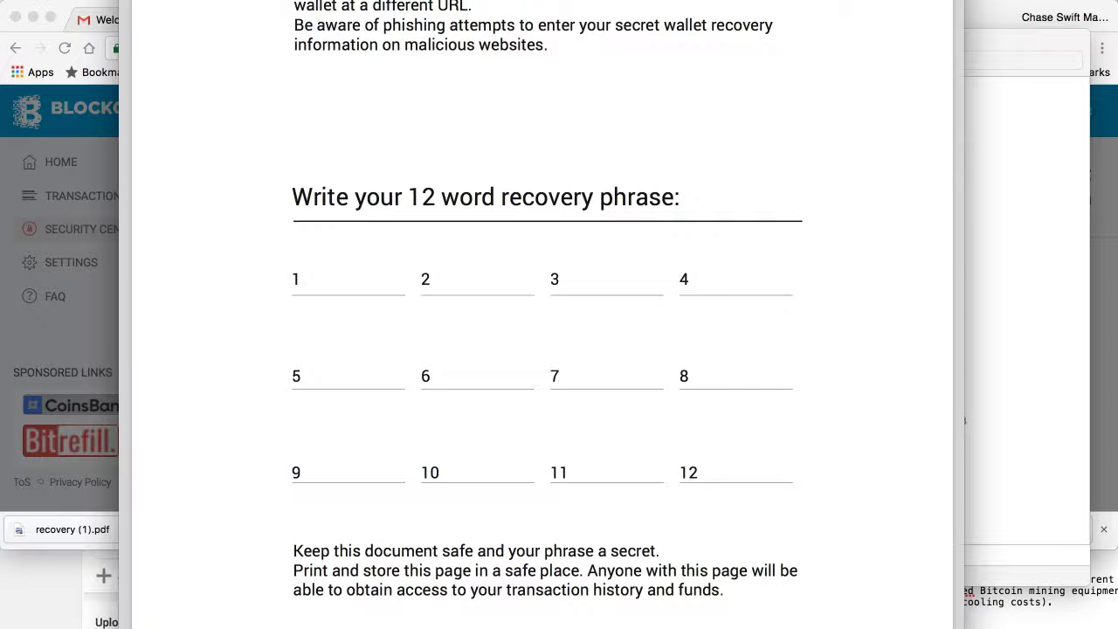
drag(330, 0, 459, 0)
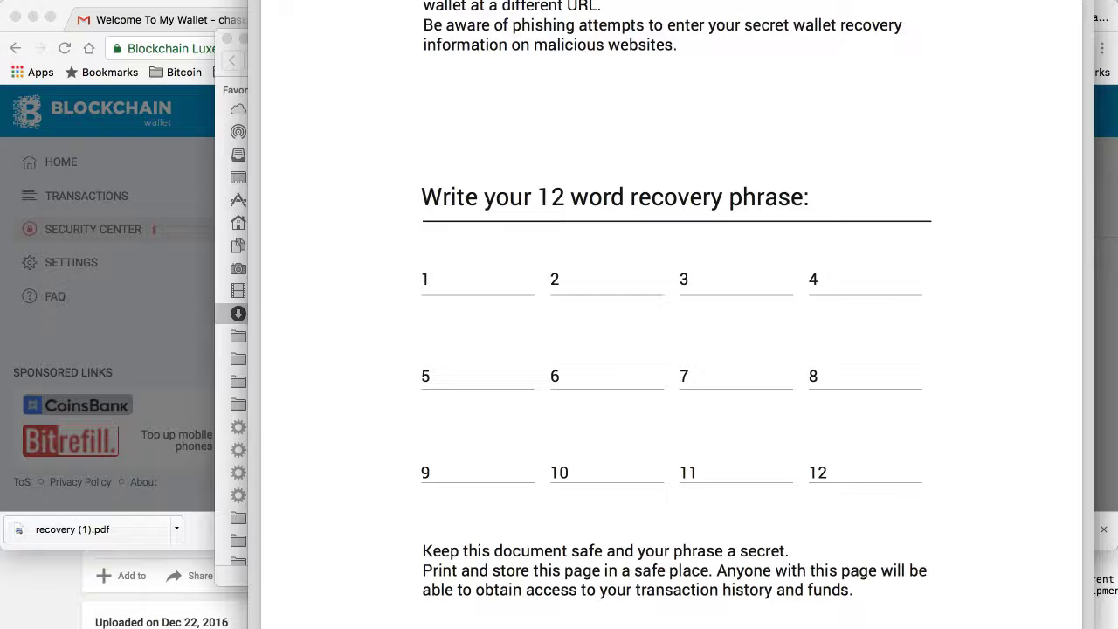
Close the Finder window behind the PDF and bring the wallet's backup dialog forward
click(227, 39)
drag(388, 0, 319, 90)
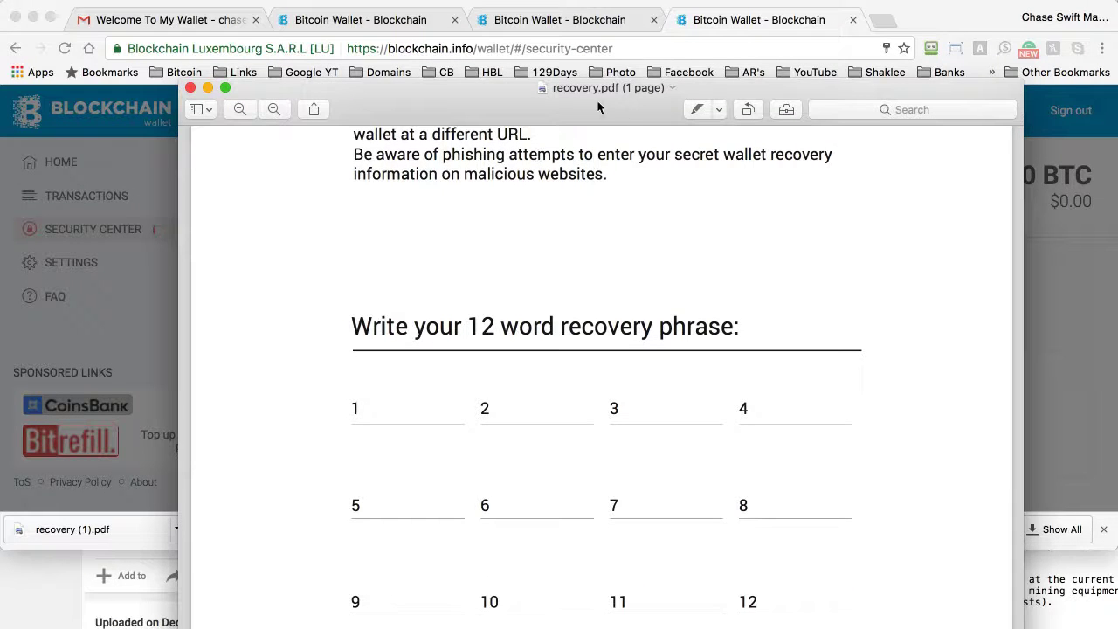
drag(457, 105, 558, 0)
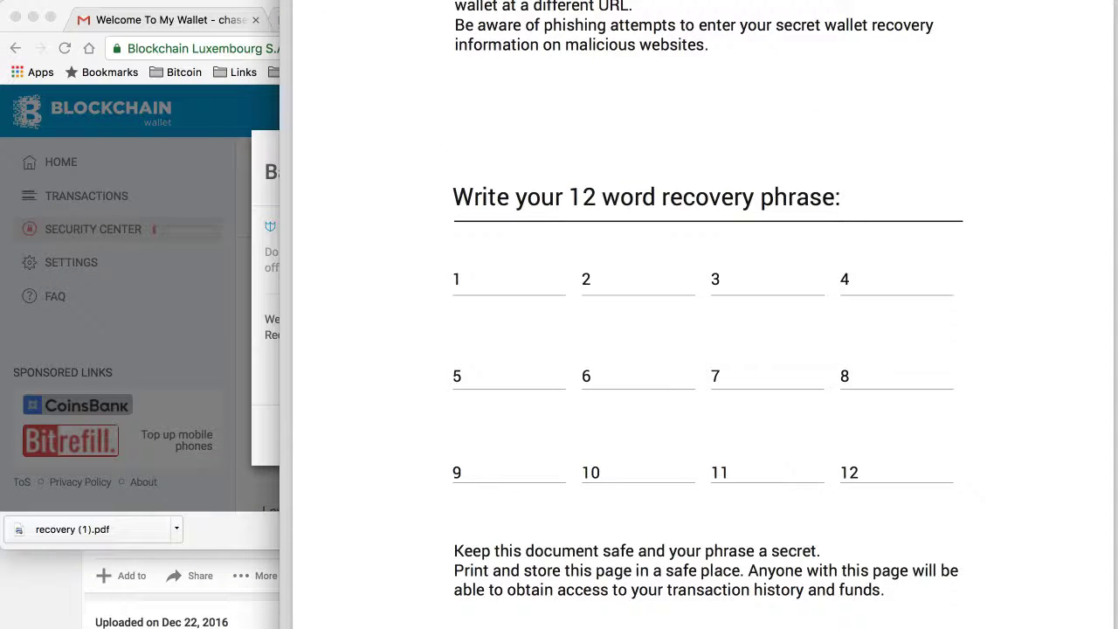
click(220, 189)
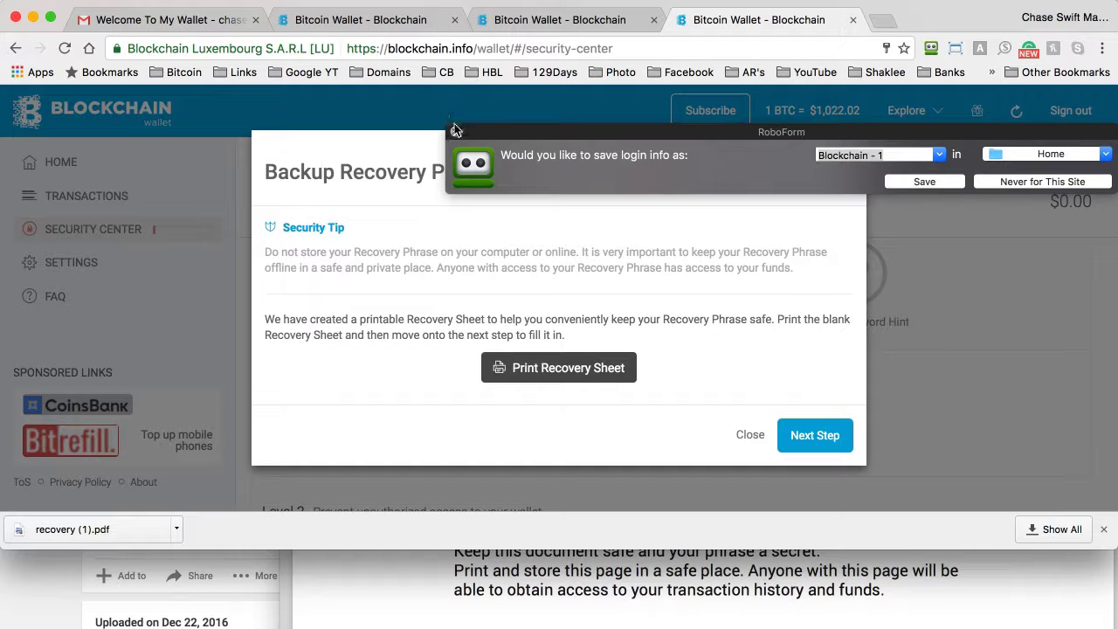
Dismiss the RoboForm save-login bar and advance the Backup Recovery Phrase dialog to the first four words
click(455, 132)
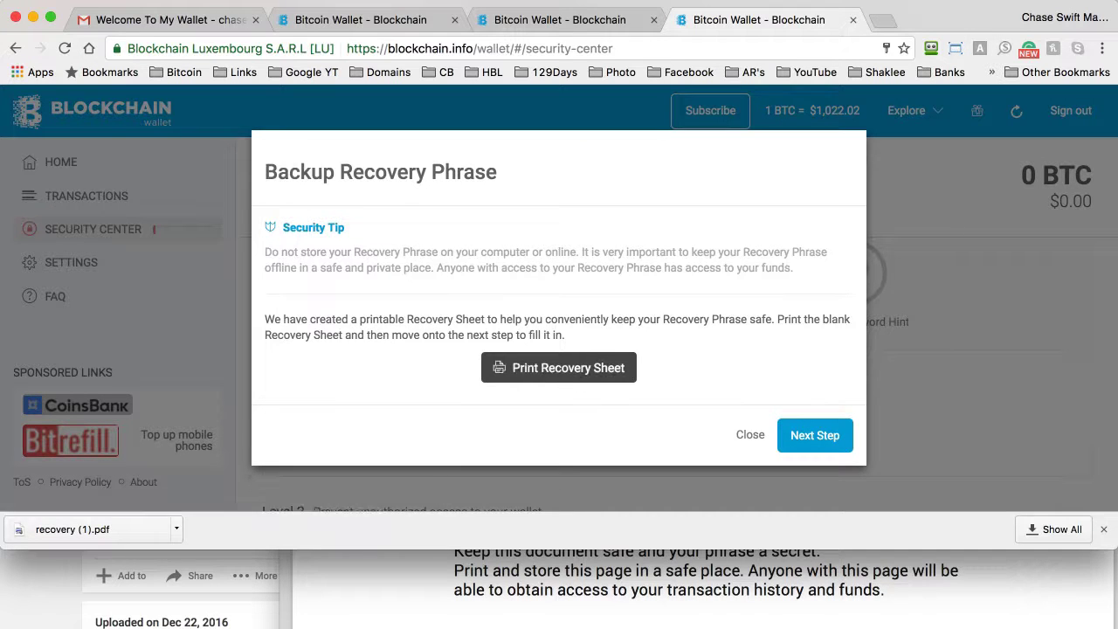
click(567, 0)
click(563, 0)
click(563, 0)
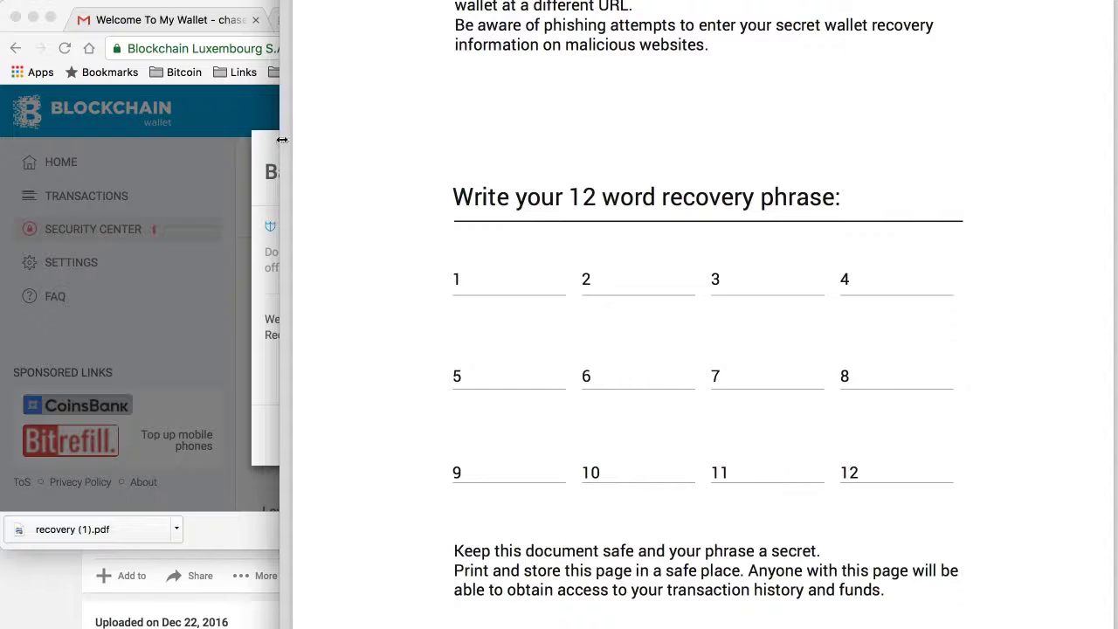
click(258, 193)
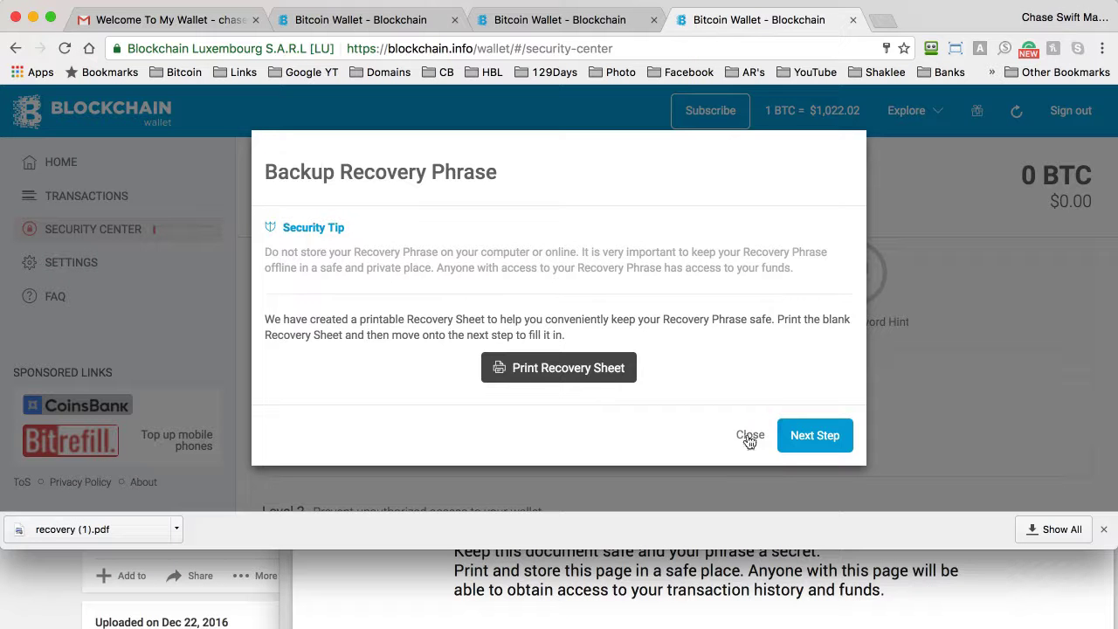
click(810, 436)
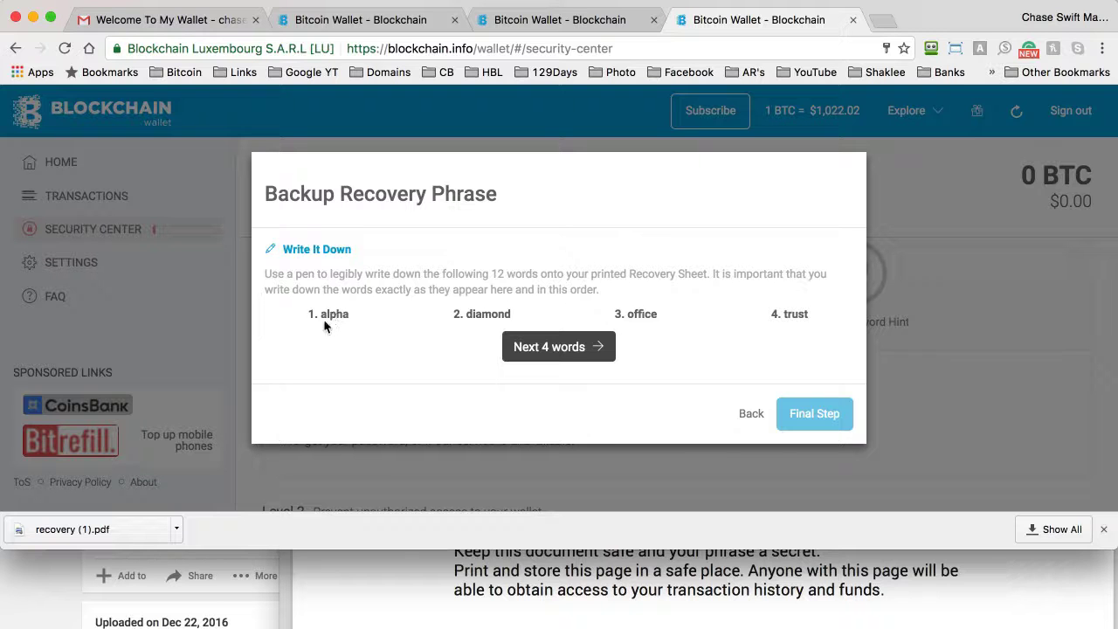
Select recovery words 1–4 in the Write It Down step and switch to the TextEdit notes
drag(310, 314, 817, 314)
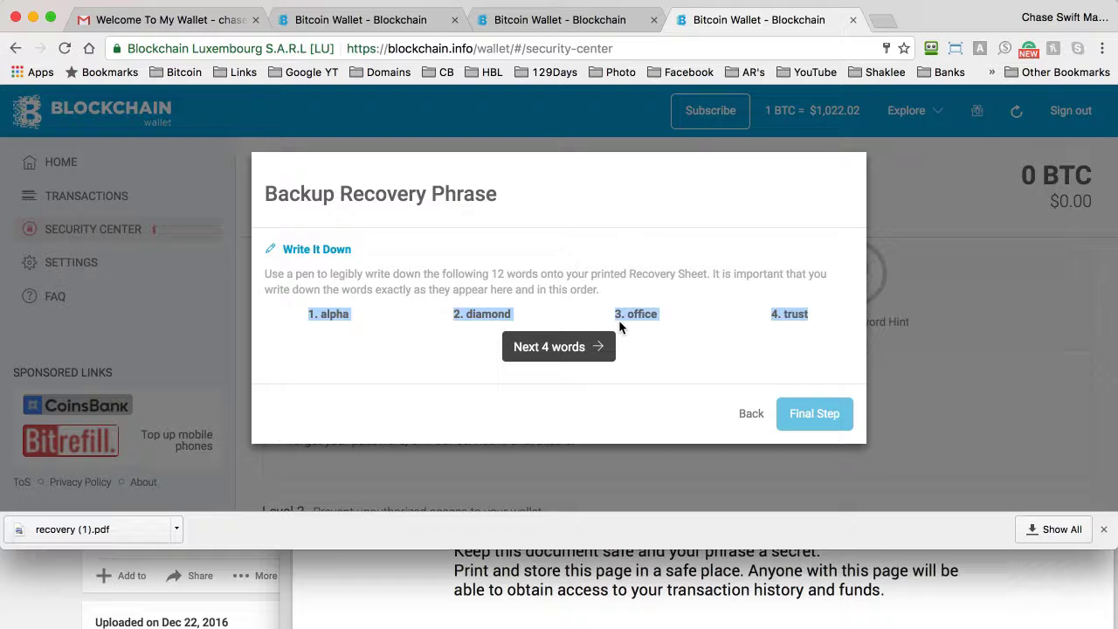
click(330, 313)
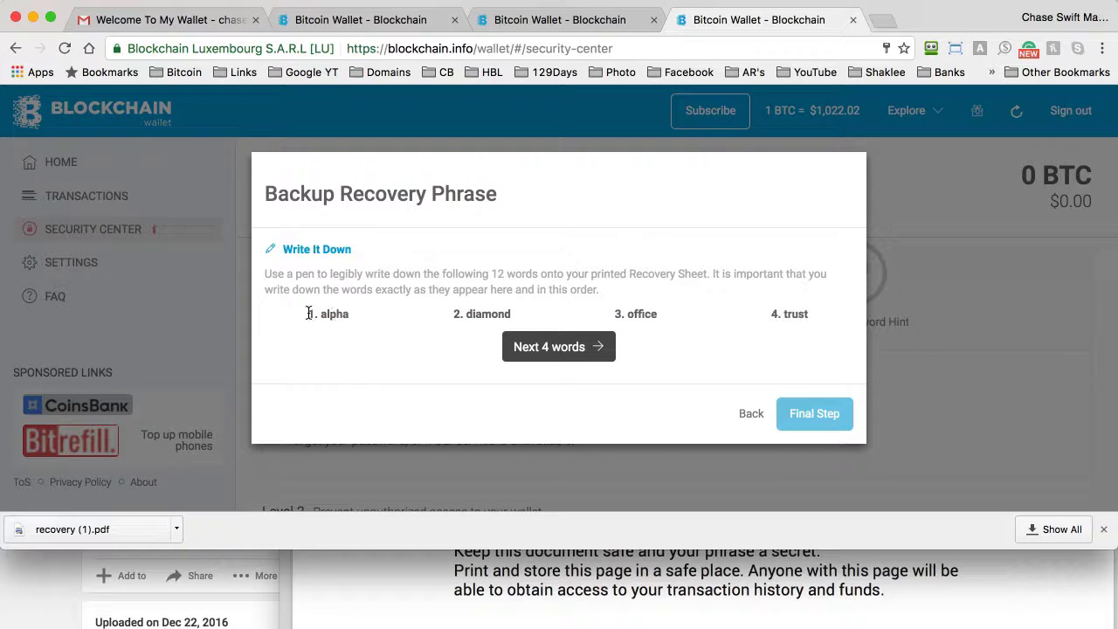
drag(309, 315, 817, 316)
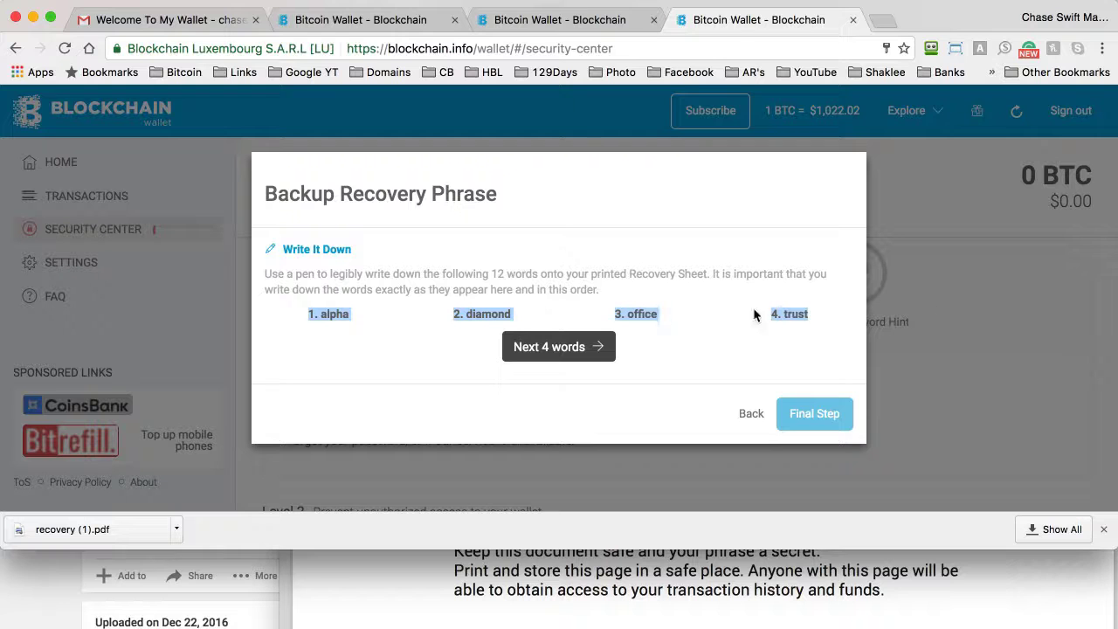
key(super+Tab)
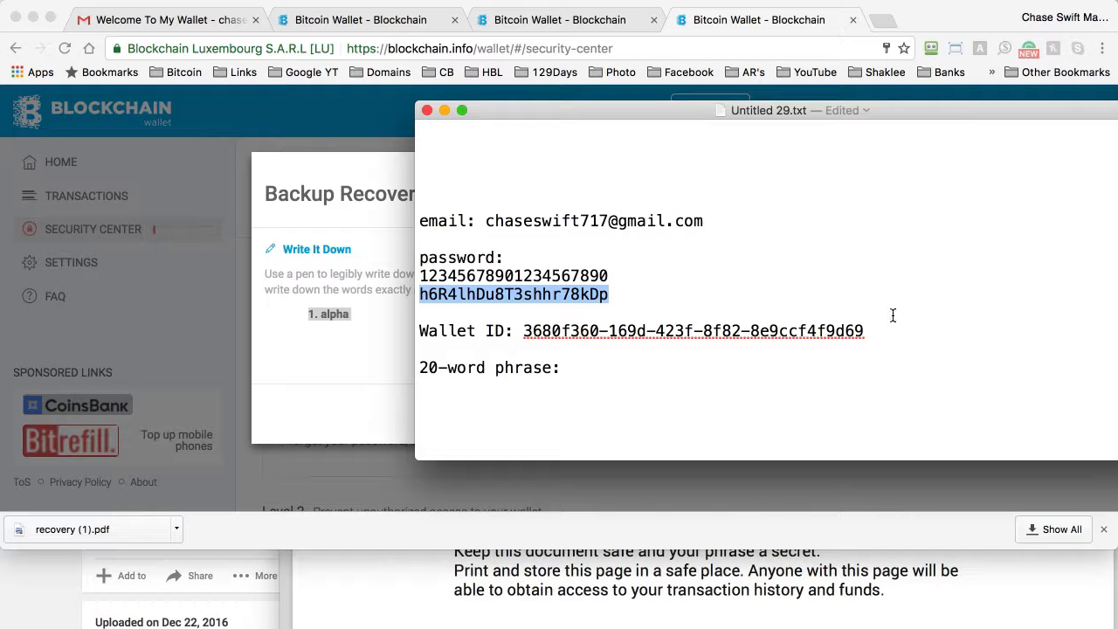
In the TextEdit notes, place the cursor below the password line under '20-word phrase:'
click(658, 437)
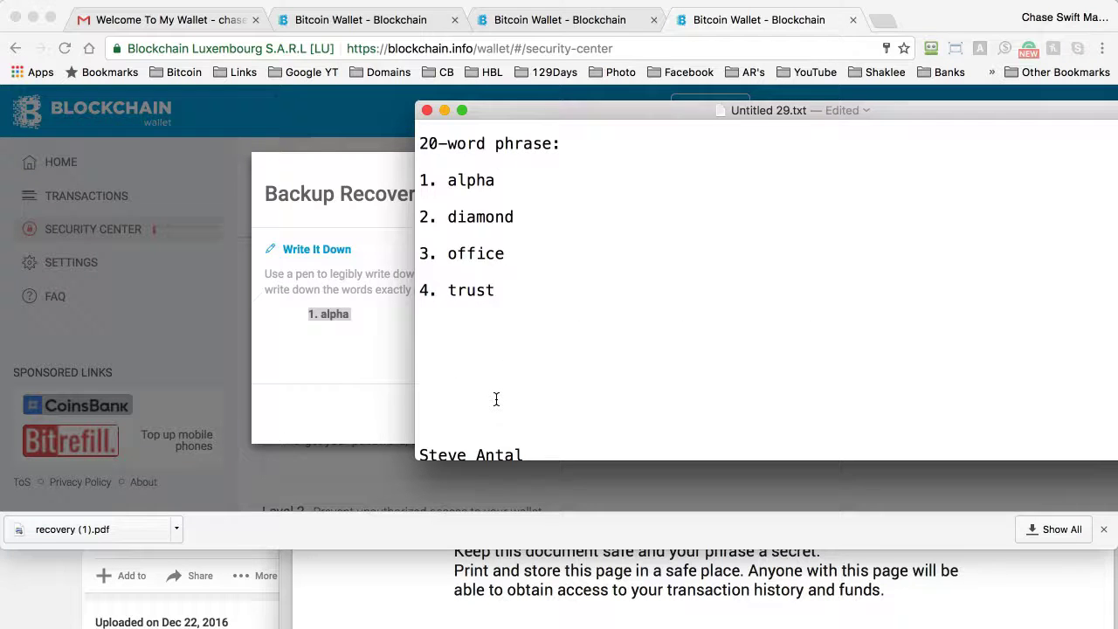
scroll(495, 399, up, 5)
scroll(496, 398, down, 3)
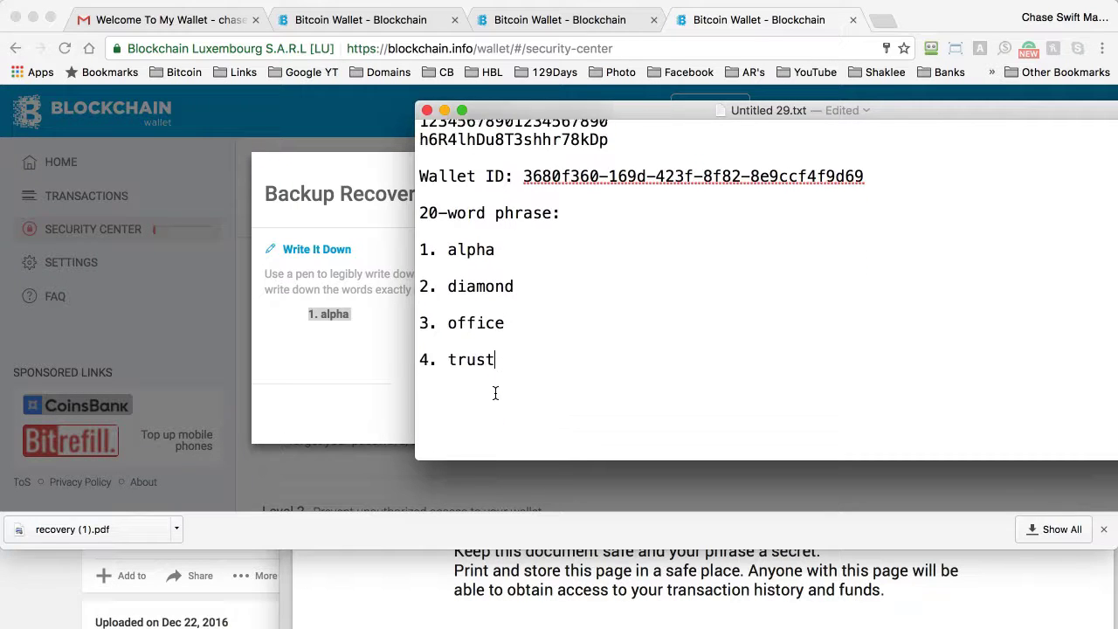
scroll(495, 393, up, 1)
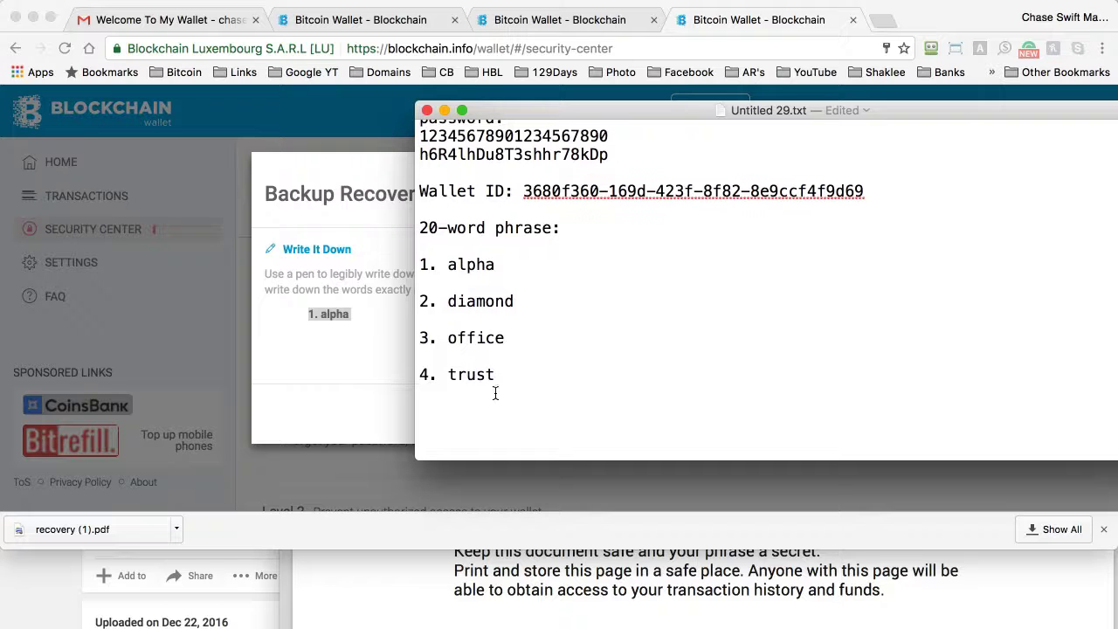
Glance at the recovery sheet PDF, then bring the Chrome backup dialog back in front
click(480, 1)
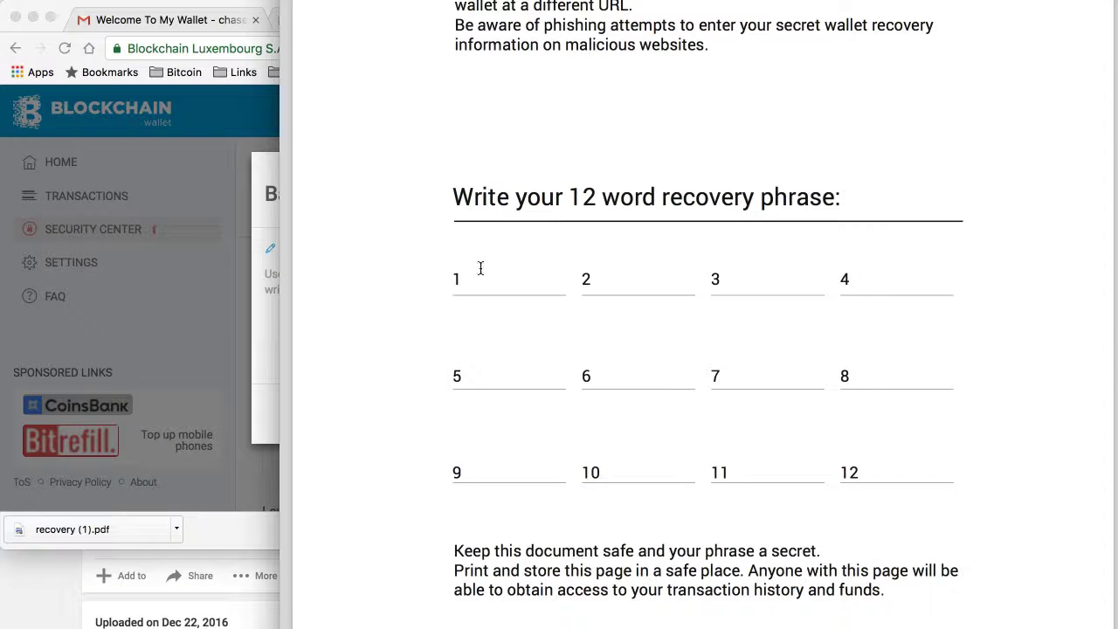
drag(500, 1, 414, 1)
click(172, 209)
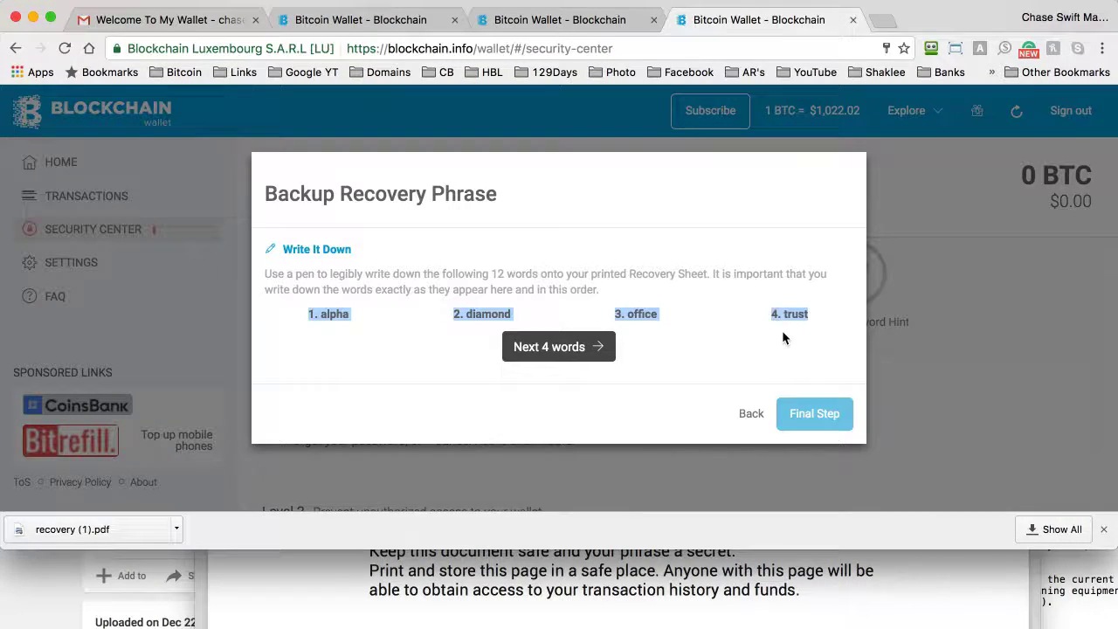
key(super+Tab)
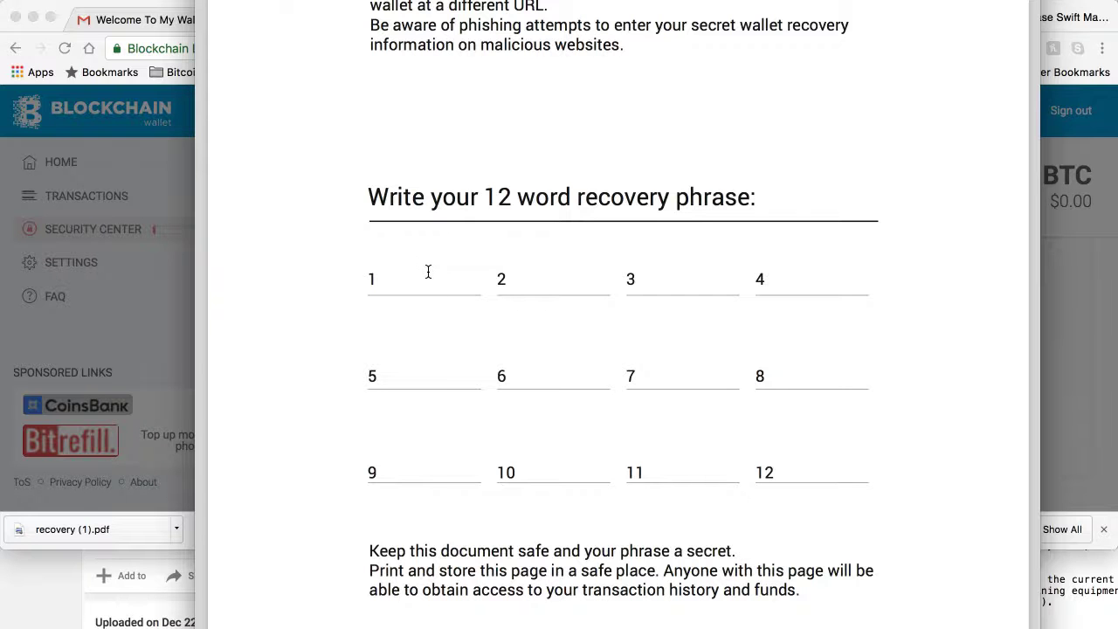
key(super+Tab)
key(super+Tab)
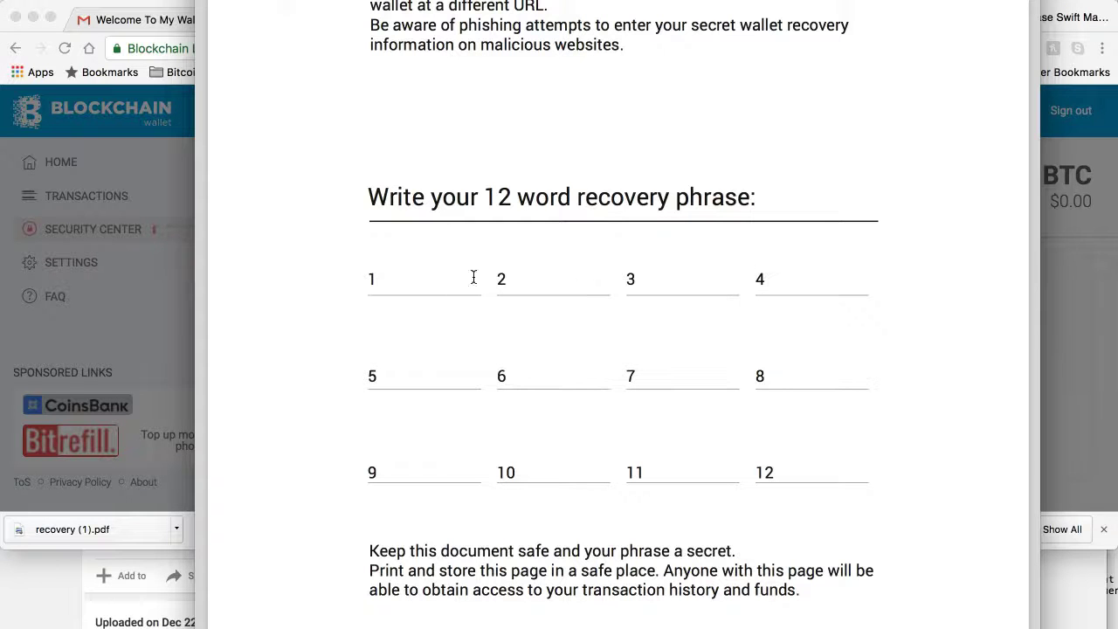
key(super+Tab)
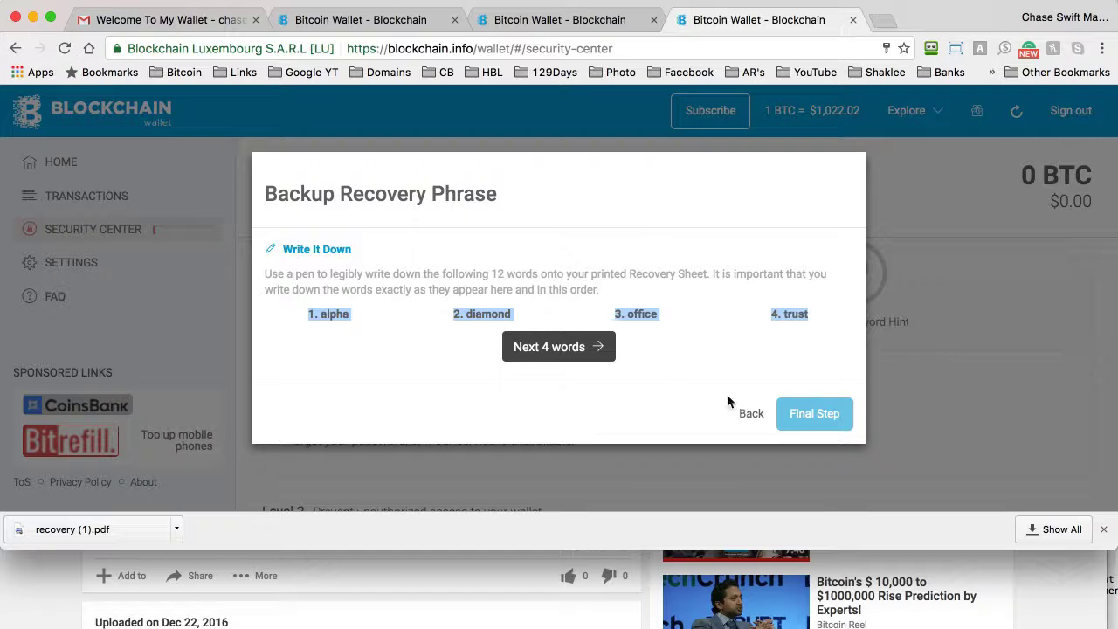
Show recovery words 5–8, copy them, and paste them on a new line in the notes
click(563, 349)
drag(311, 316, 813, 312)
key(super+c)
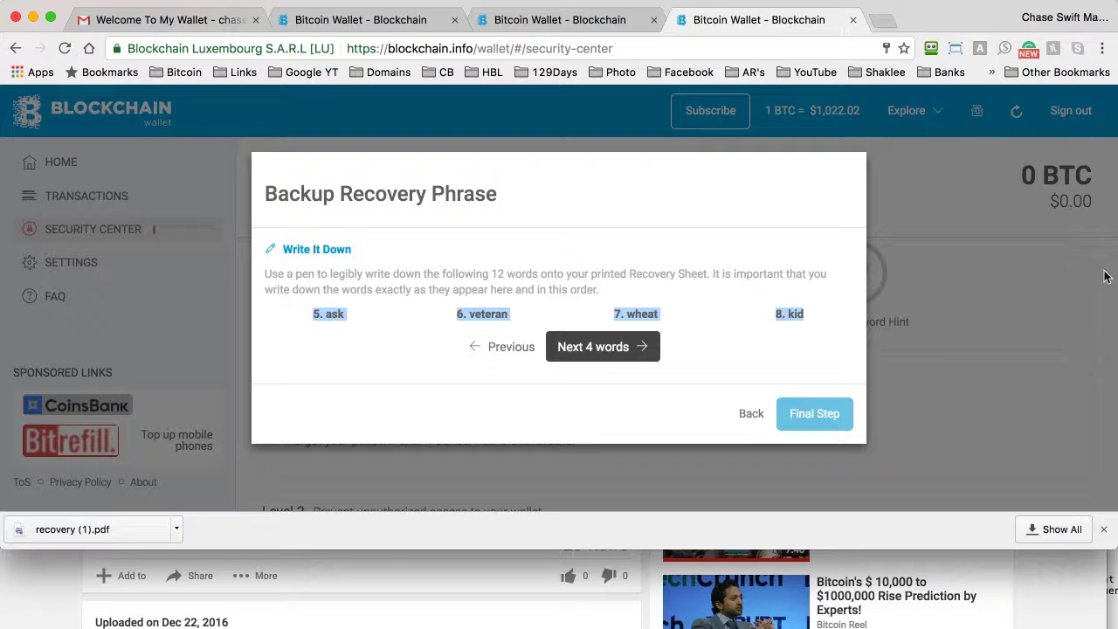
key(super+Tab)
key(Return)
key(super+v)
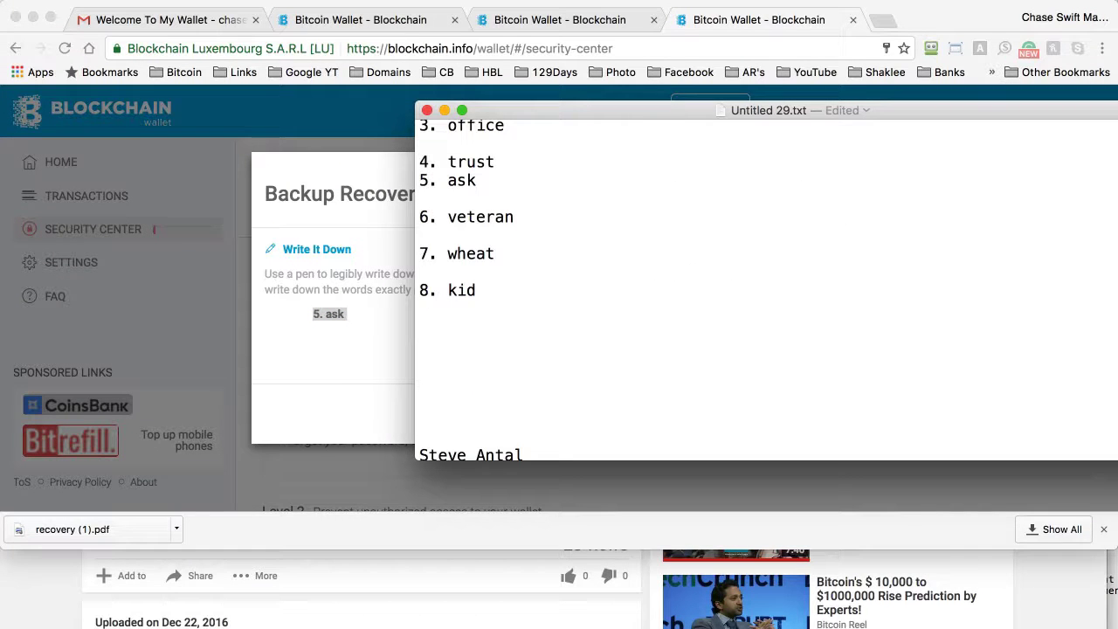
scroll(506, 297, up, 3)
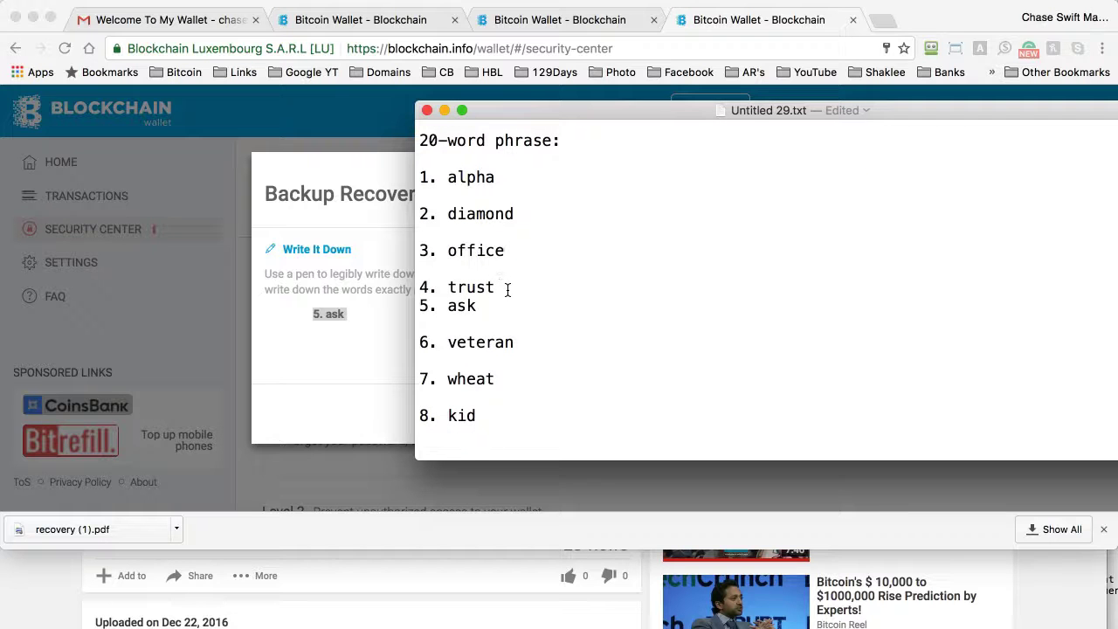
key(Return)
scroll(420, 289, down, 1)
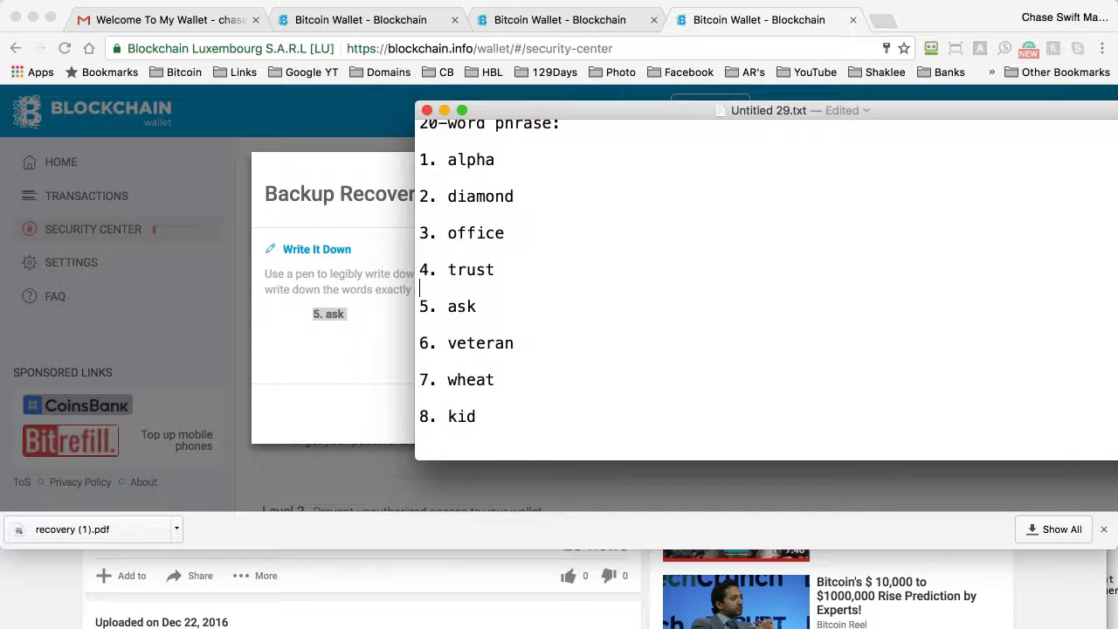
scroll(419, 296, down, 2)
Back in the dialog, show the last four words and select words 9–12
click(380, 281)
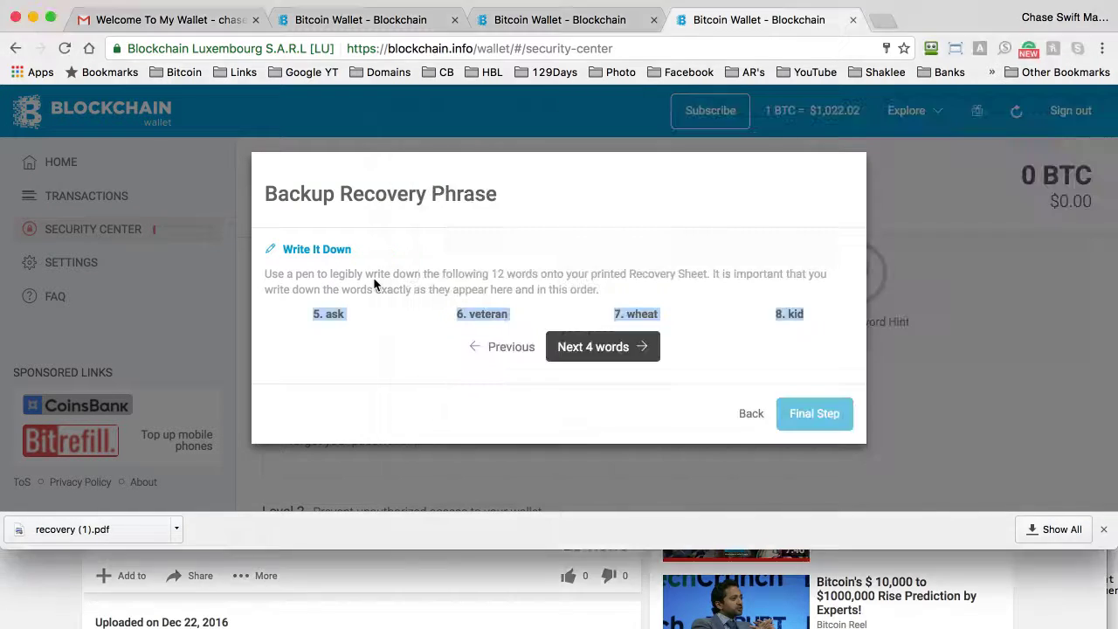
click(431, 294)
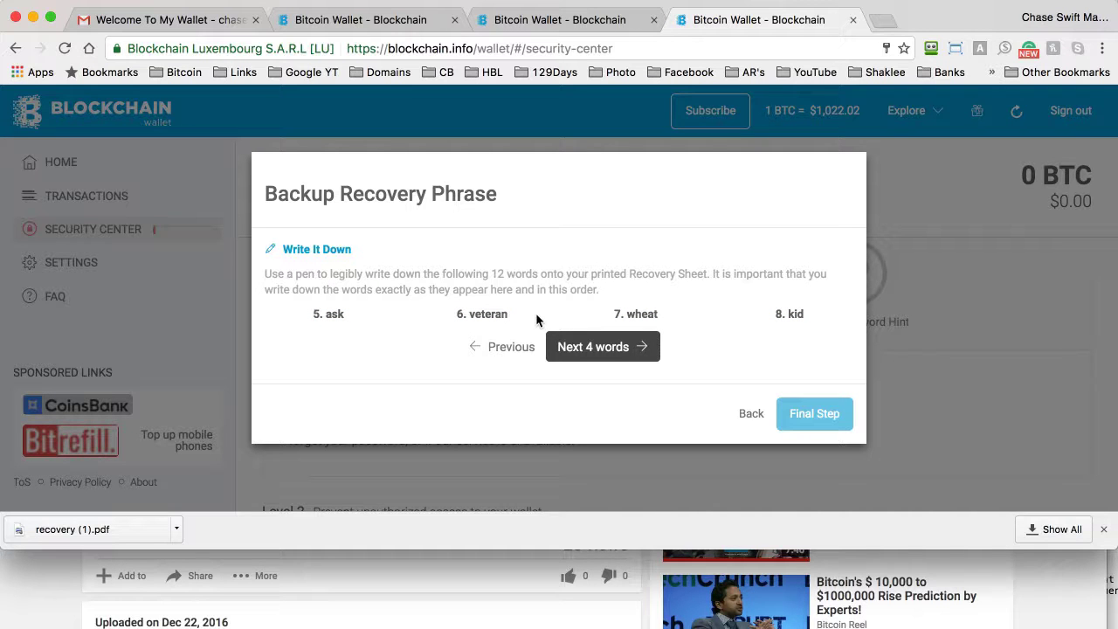
click(588, 348)
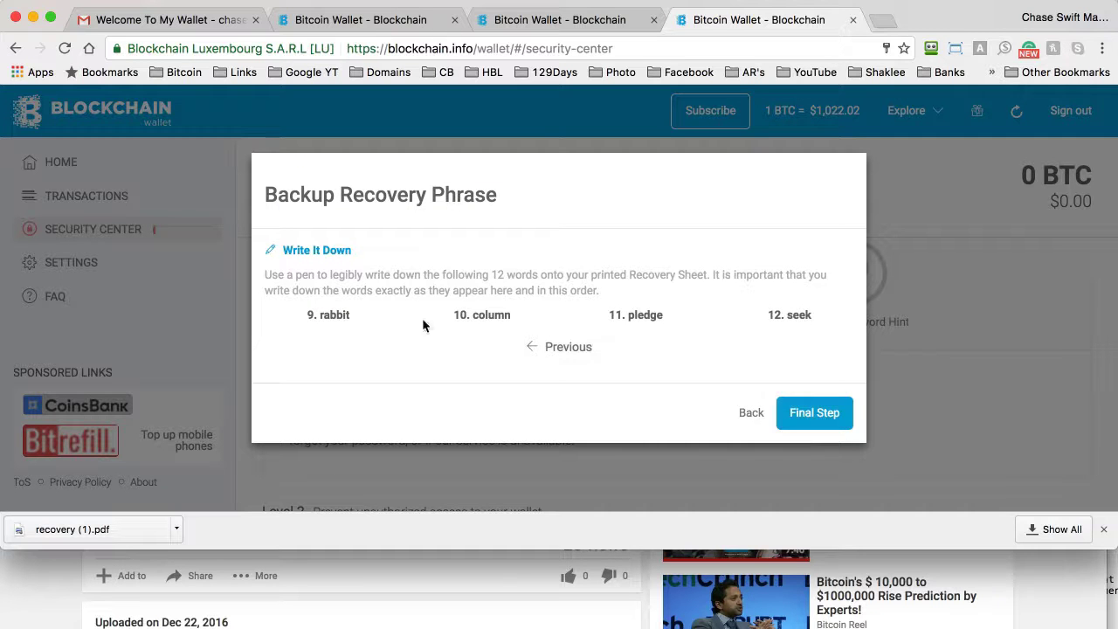
drag(303, 313, 811, 322)
key(super+c)
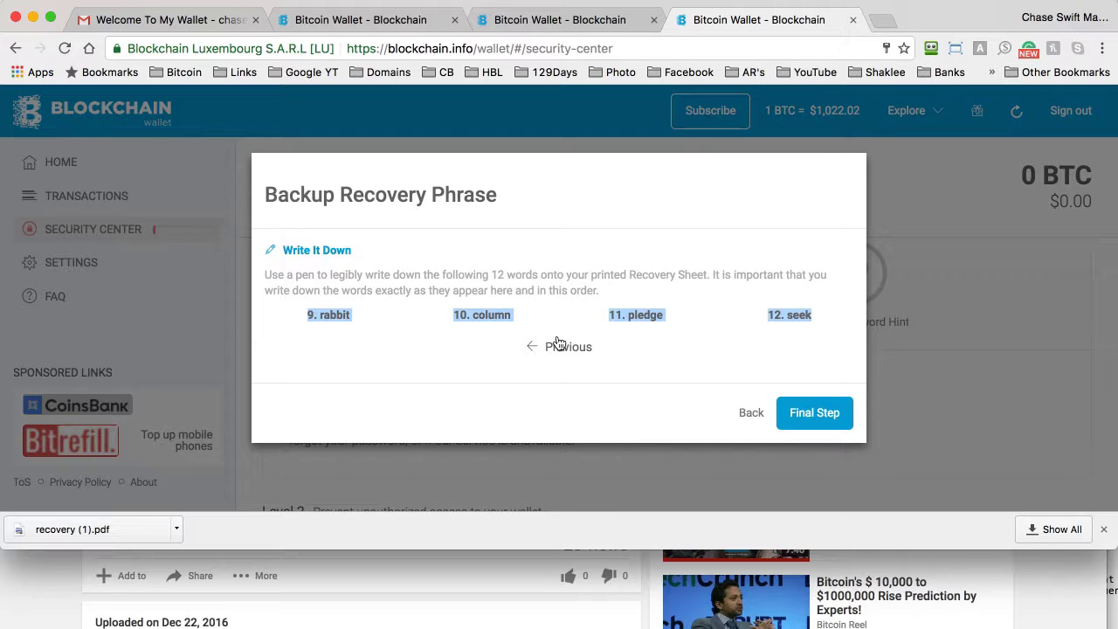
Paste recovery words 9–12 on a new line below word 8, checking them against the PDF
key(super+Tab)
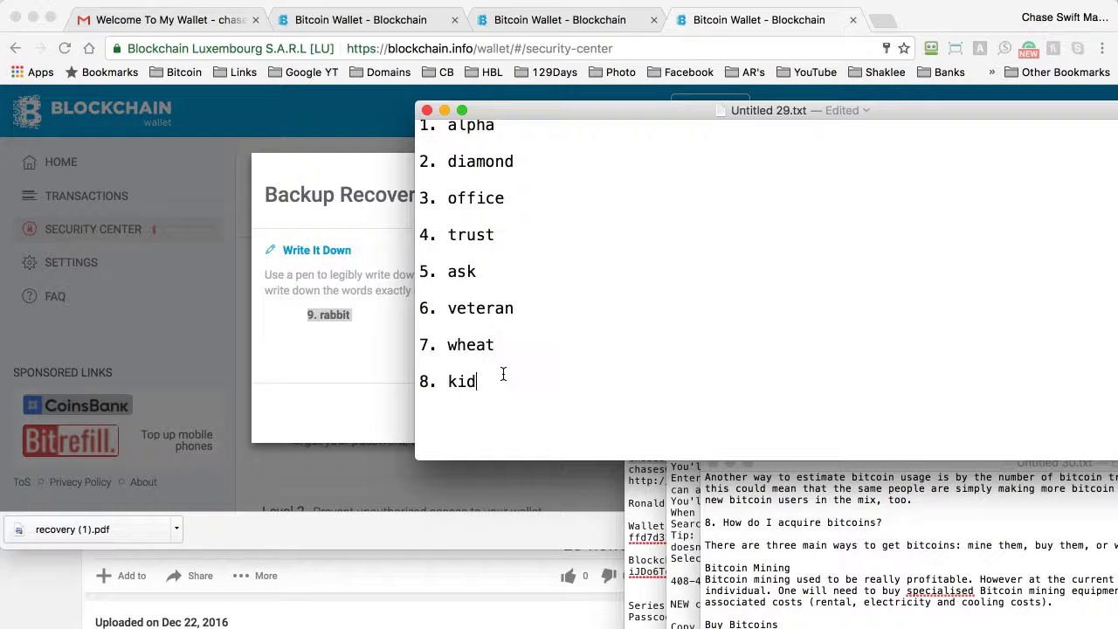
key(Return)
key(Return)
key(super+v)
scroll(765, 288, up, 3)
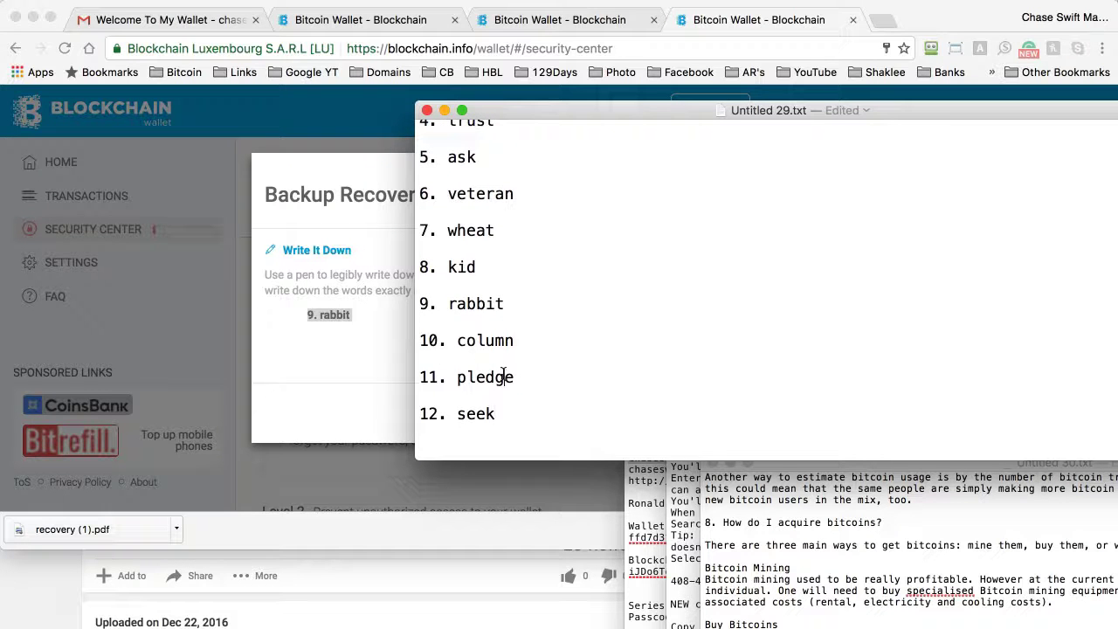
key(super+Tab)
key(super+Tab)
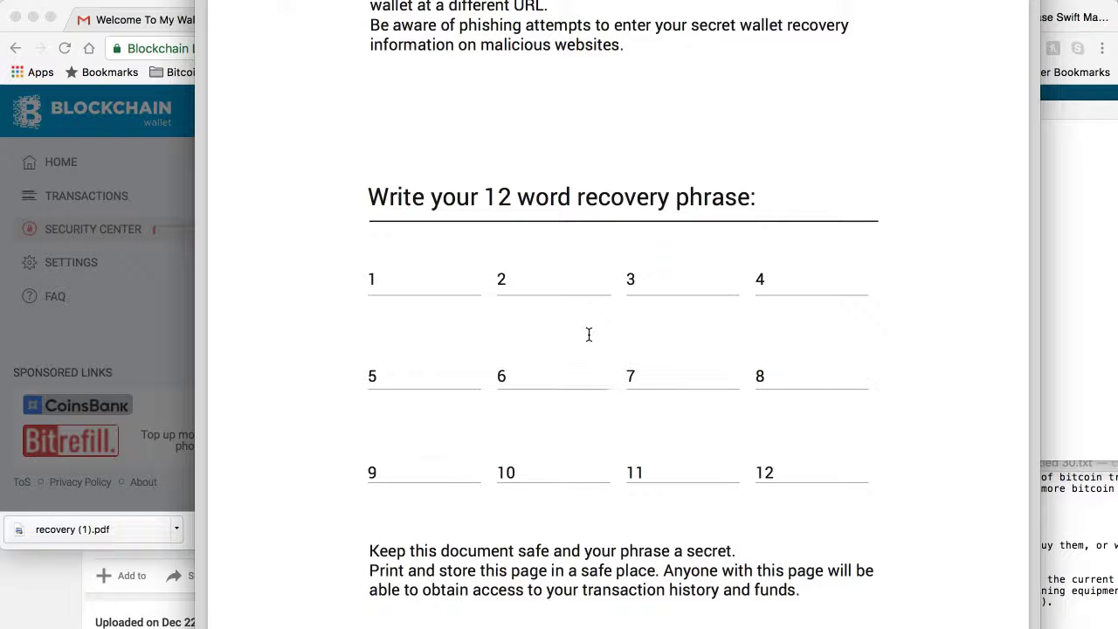
scroll(740, 335, down, 1)
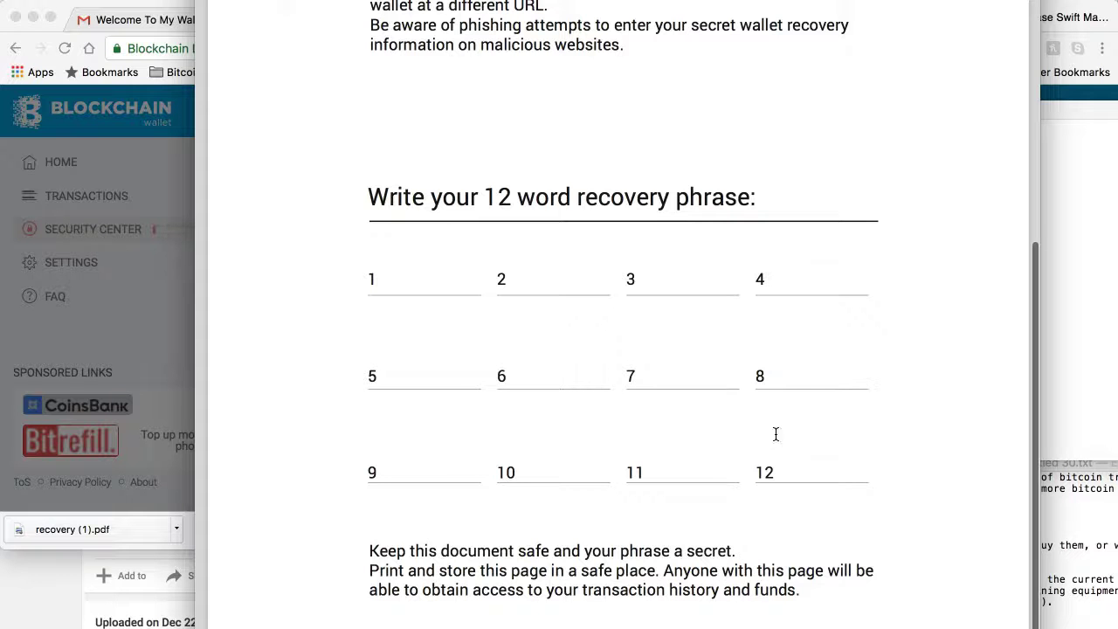
key(super+Tab)
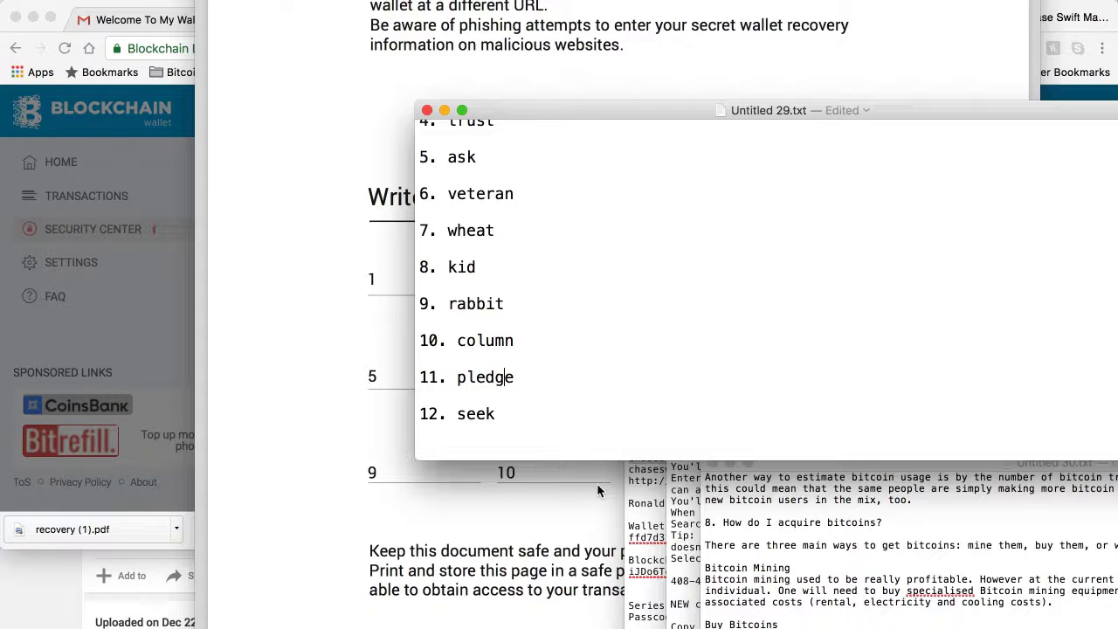
drag(518, 408, 377, 225)
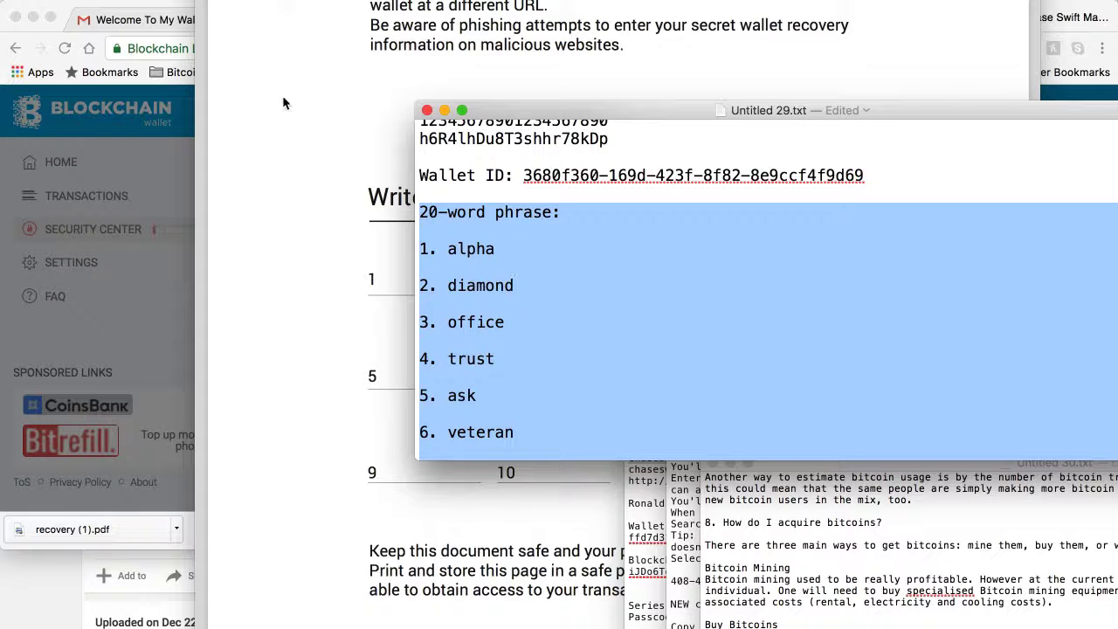
Page back to words 1–4, forward through 5–8 and 9–12, then open the Verify step
click(164, 149)
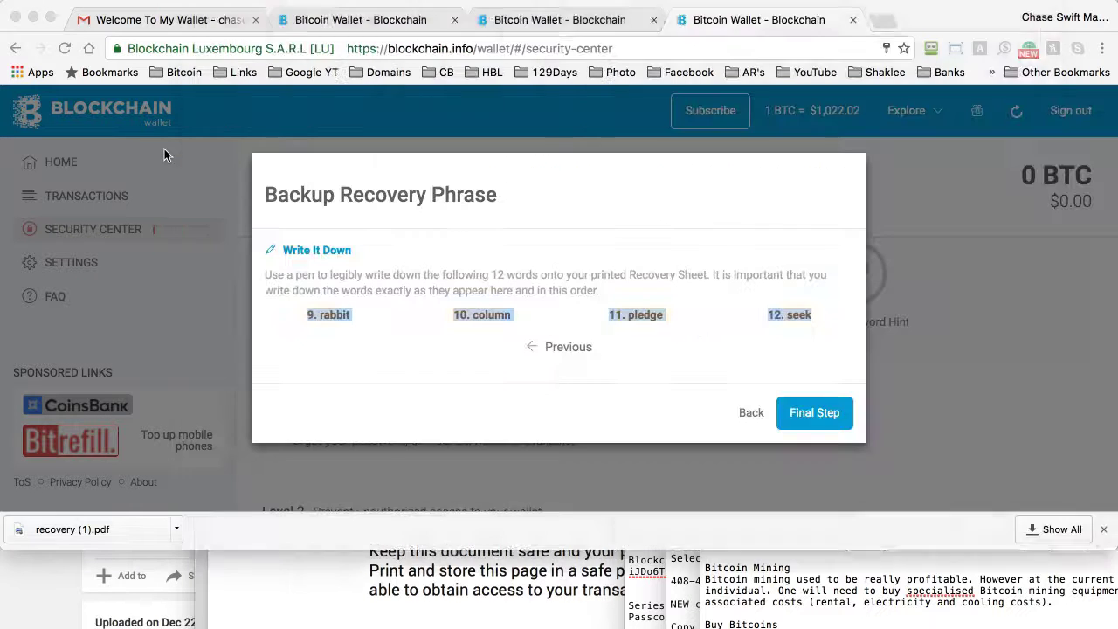
click(639, 277)
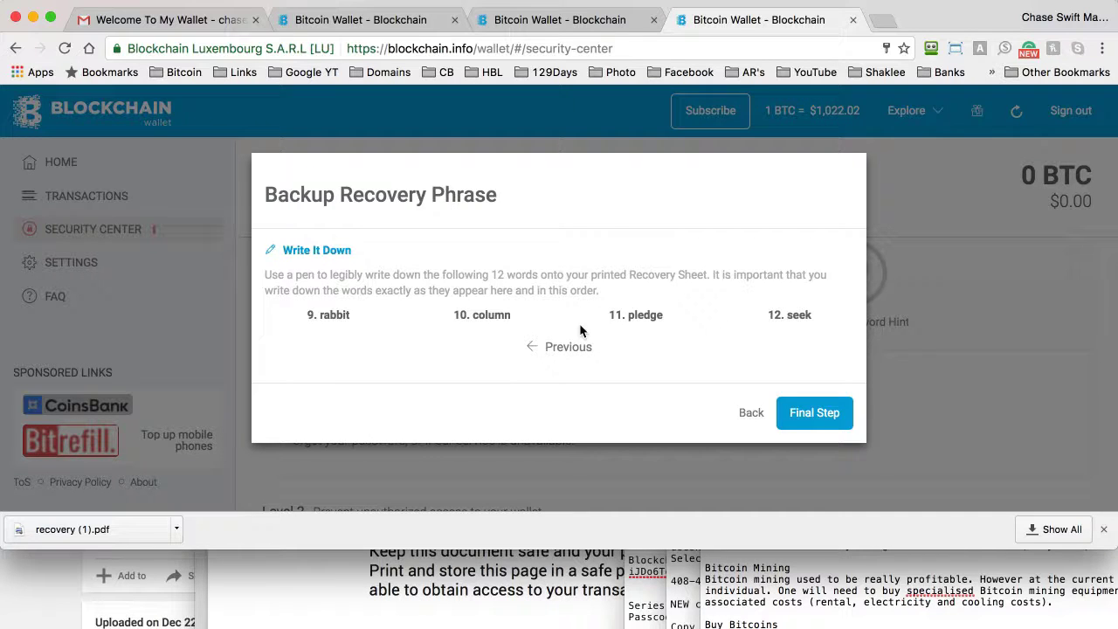
click(558, 349)
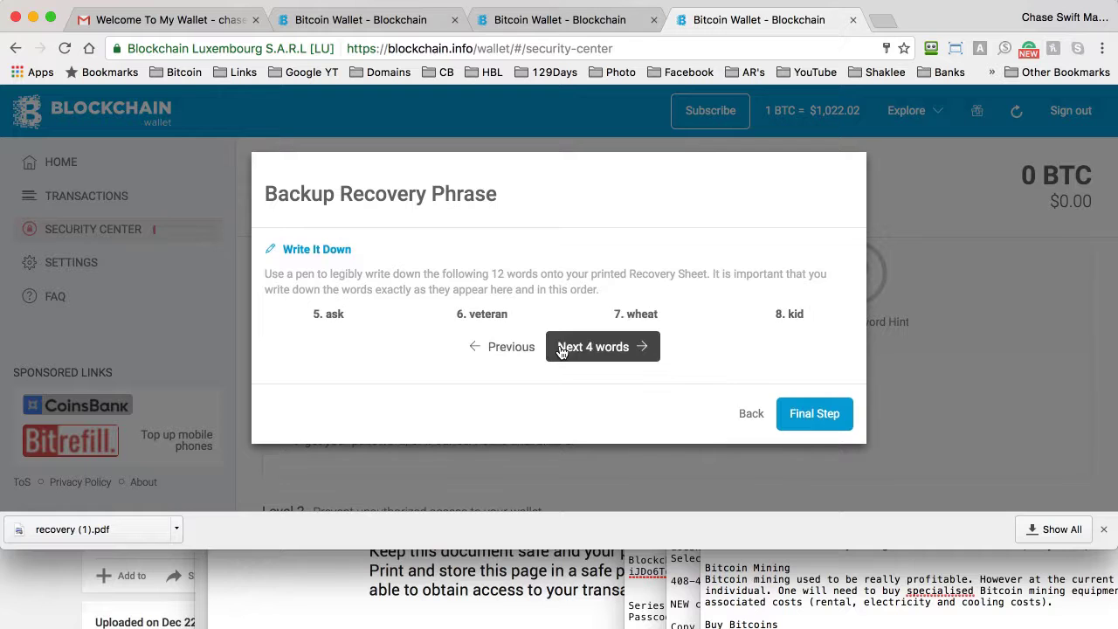
click(517, 349)
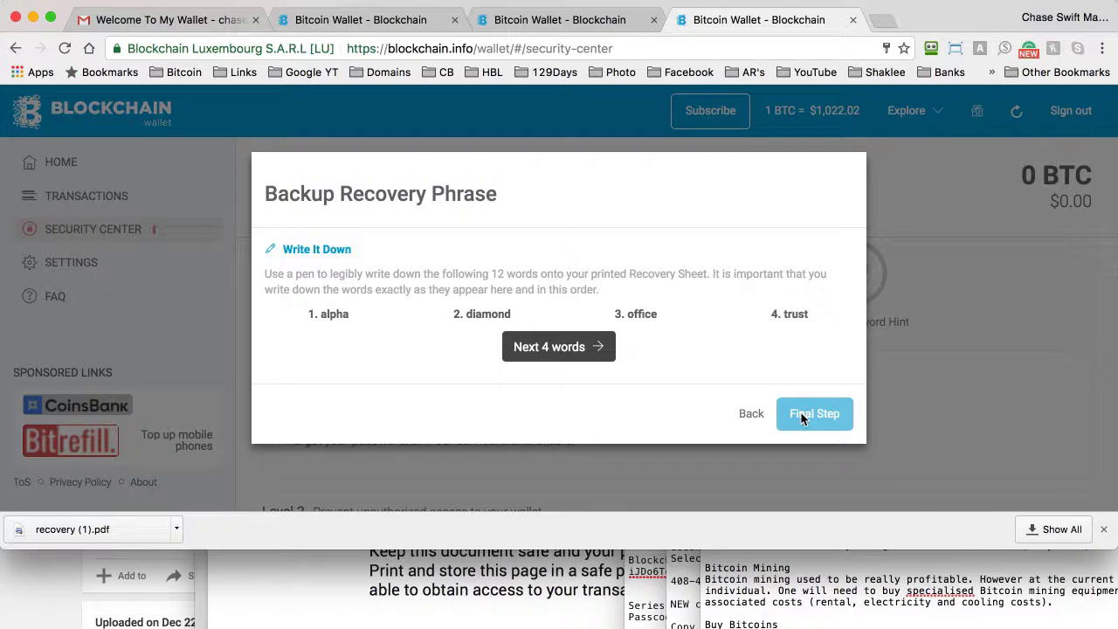
click(581, 348)
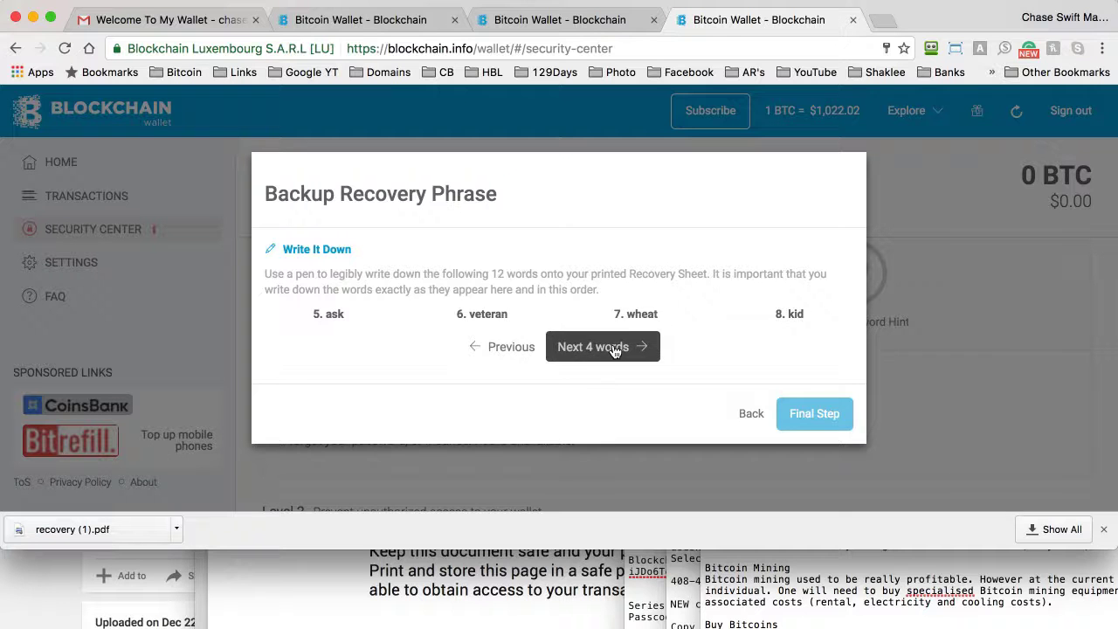
click(615, 349)
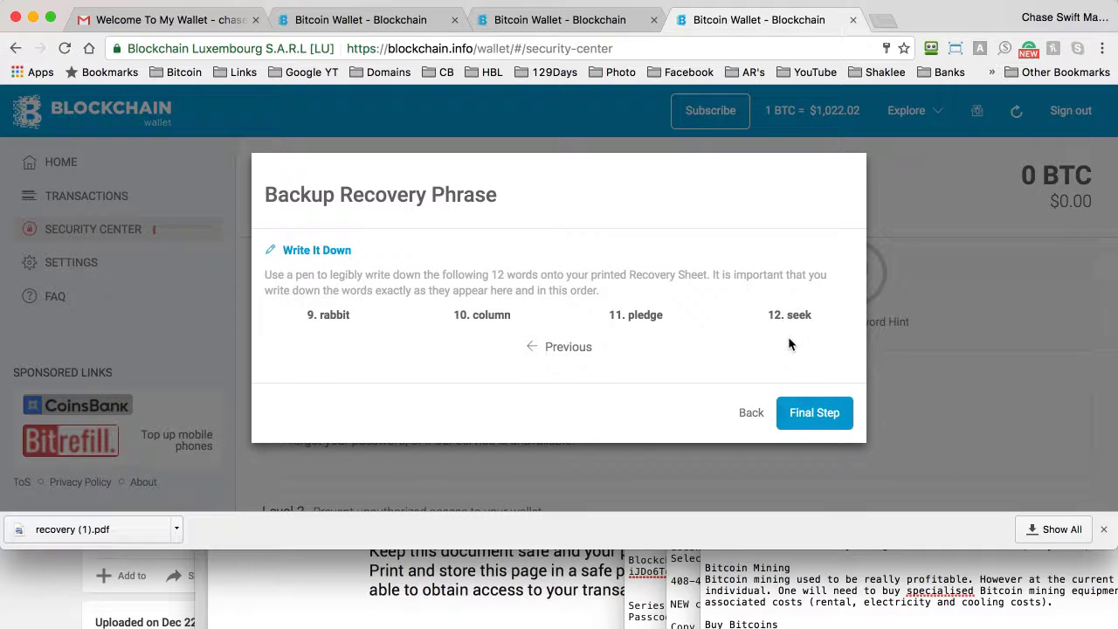
click(817, 413)
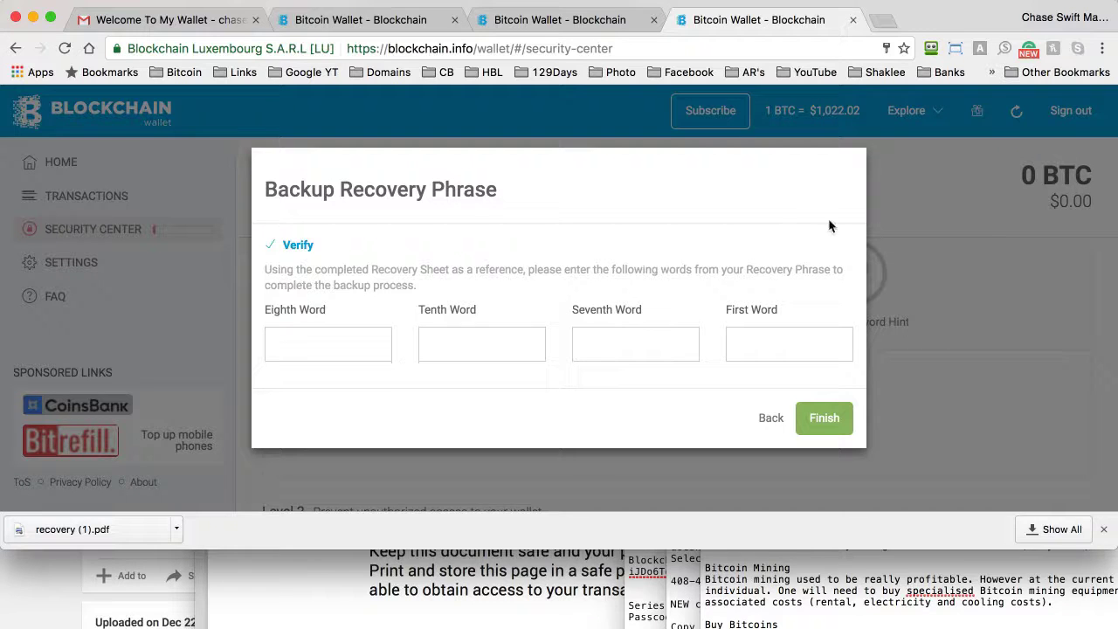
Copy the eighth recovery word from the notes into the Eighth Word field
key(super+Tab)
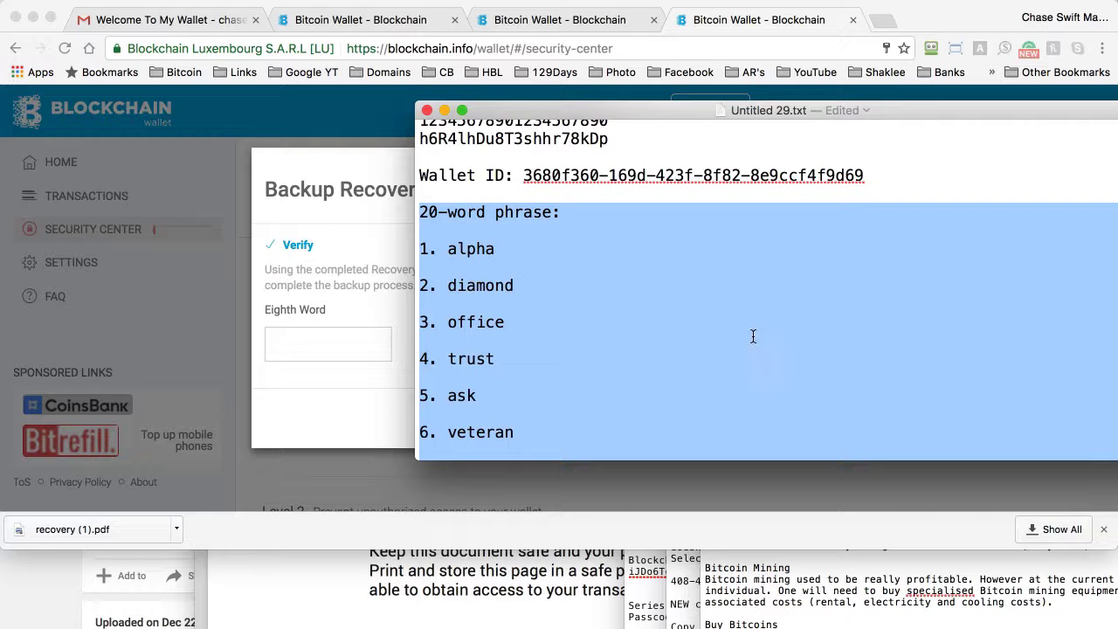
scroll(752, 337, down, 5)
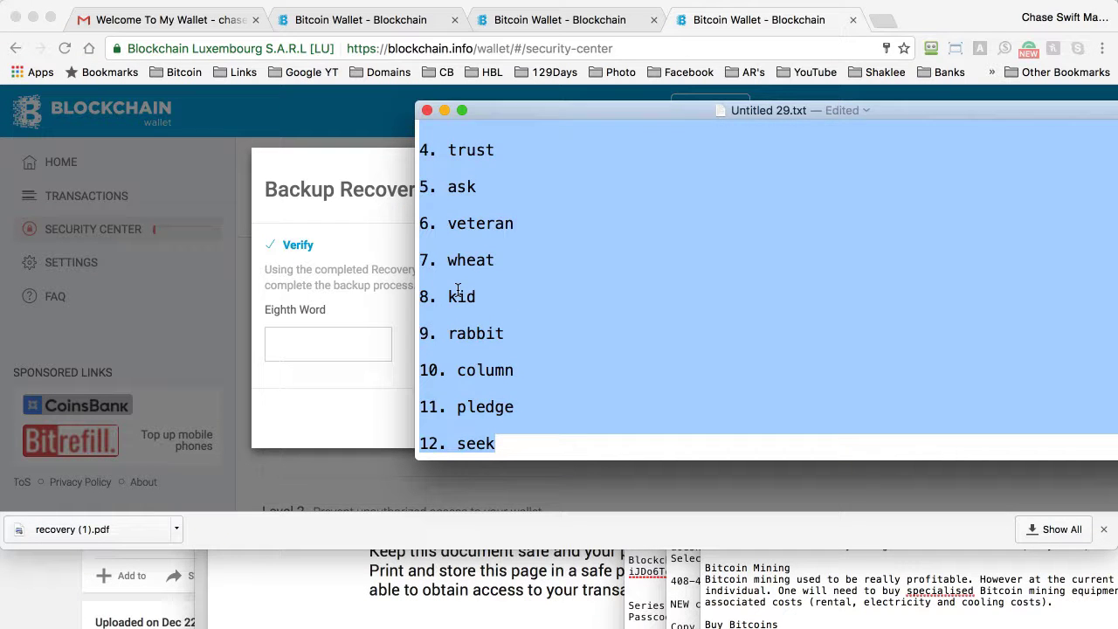
double_click(457, 294)
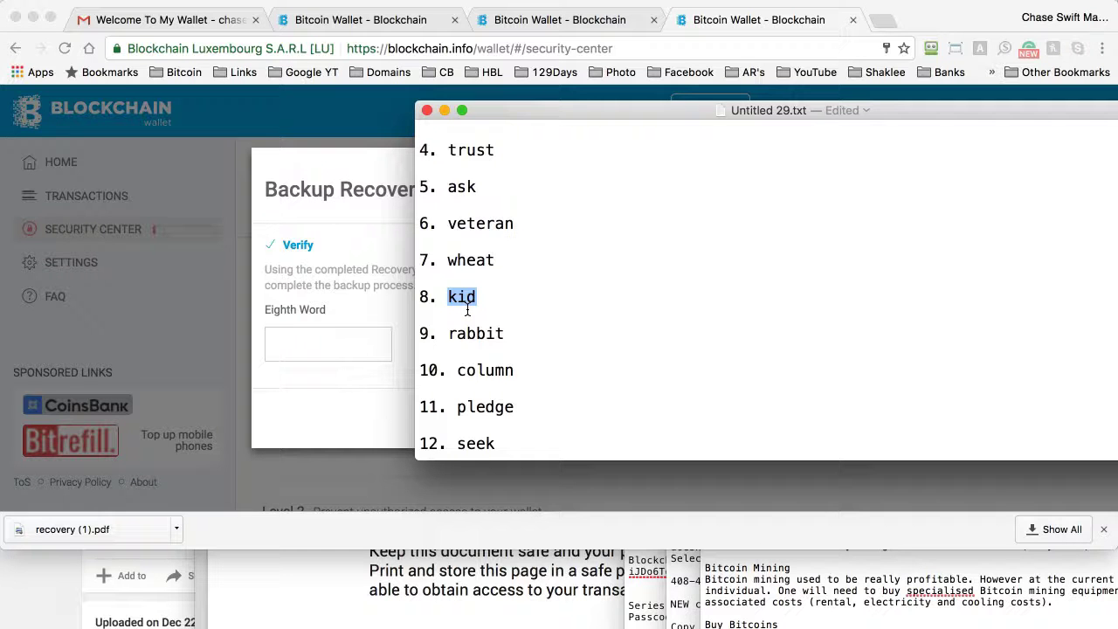
click(360, 347)
click(360, 344)
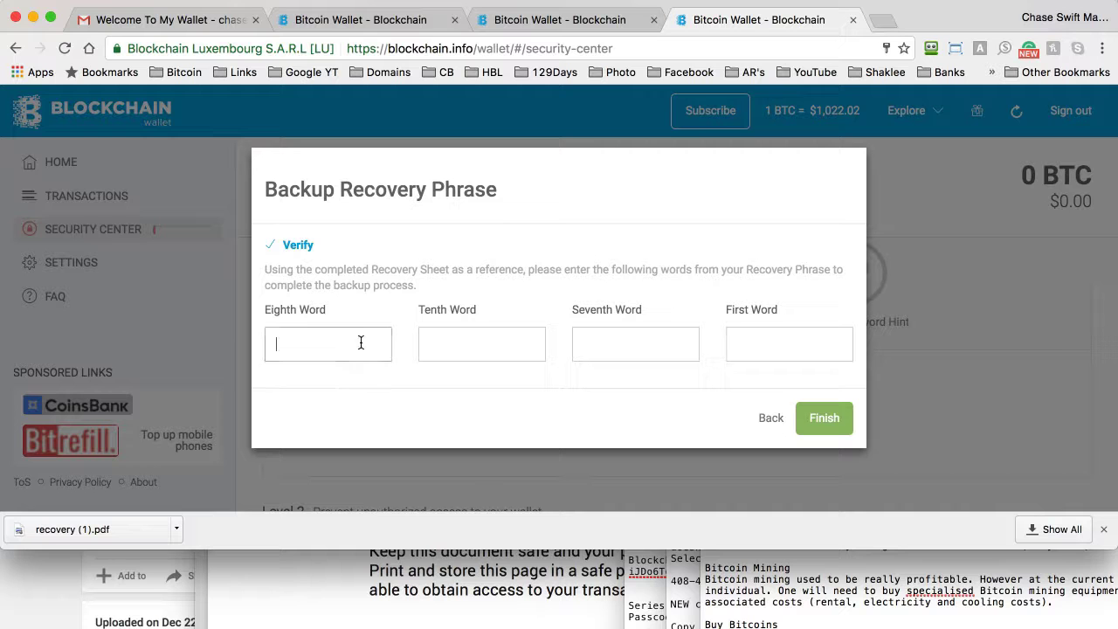
Copy the tenth recovery word from the notes into the Tenth Word field
key(super+Tab)
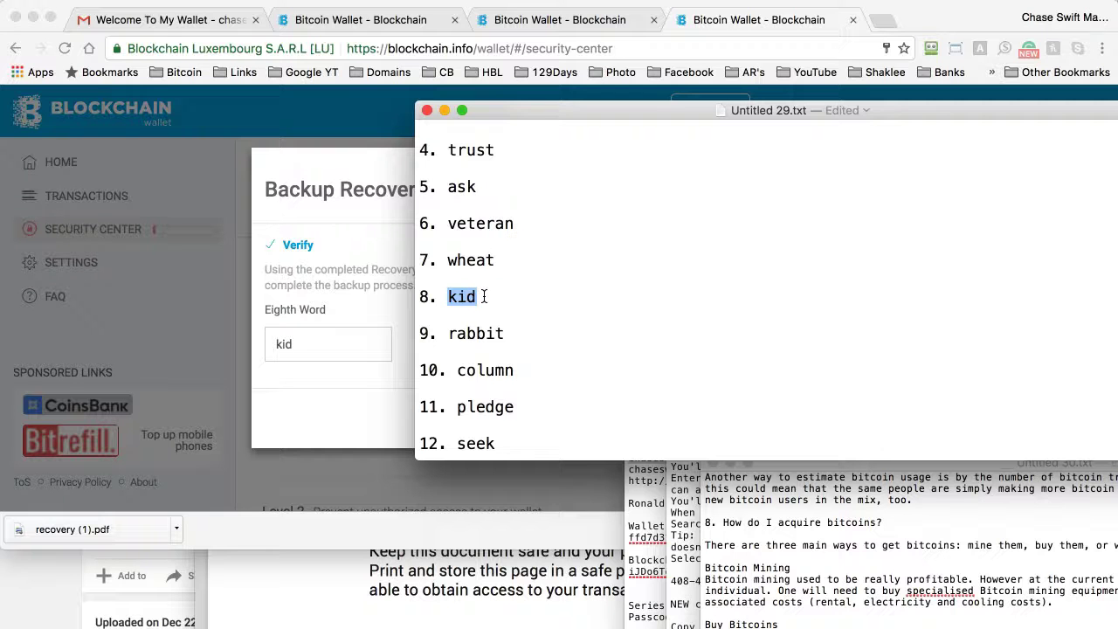
key(super+Tab)
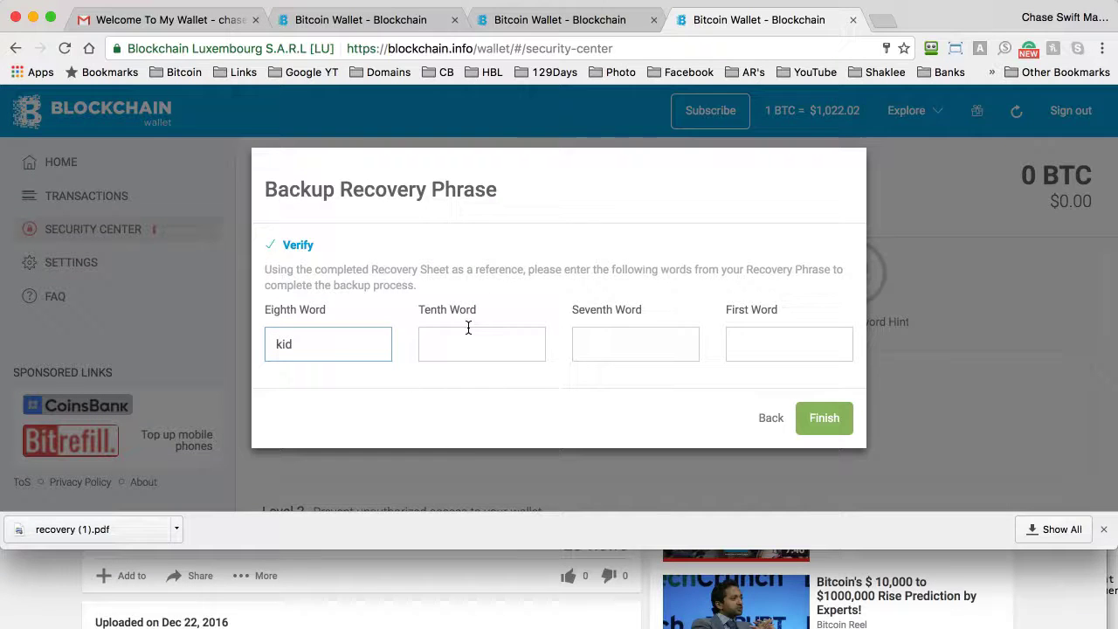
key(super+Tab)
double_click(478, 371)
key(super+c)
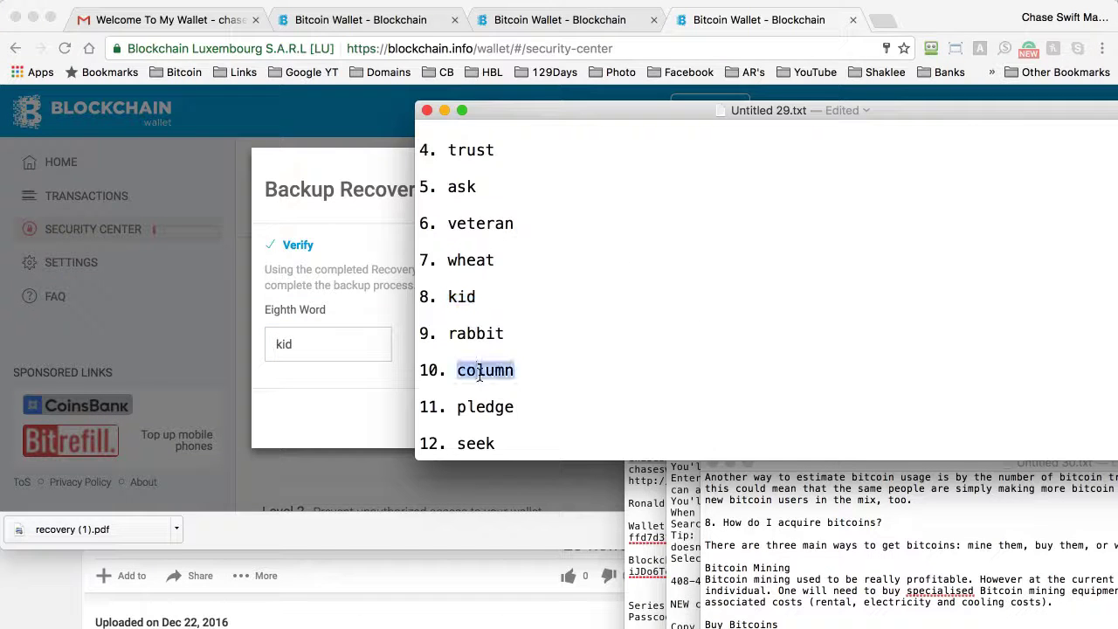
click(380, 351)
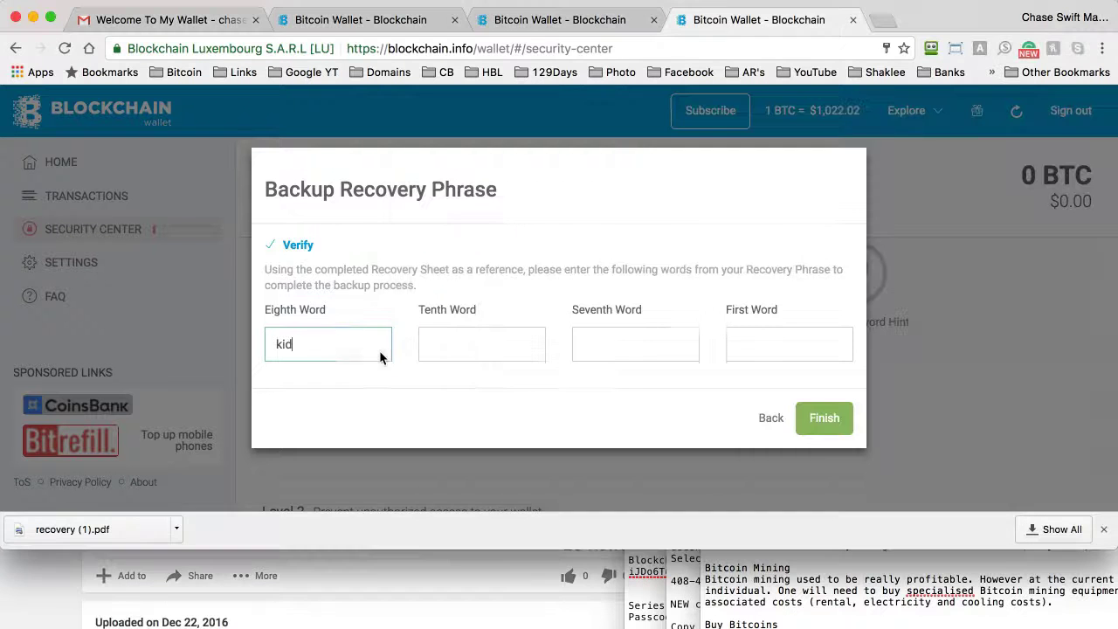
click(489, 344)
key(super+v)
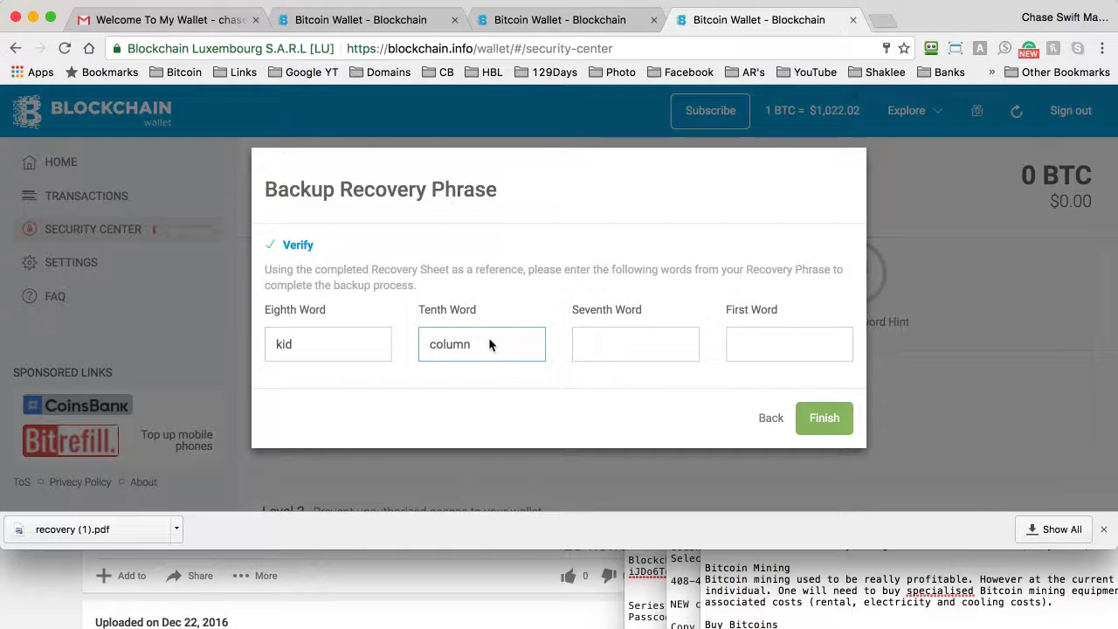
Copy the seventh recovery word from the notes into the Seventh Word field
key(super+Tab)
key(super+Tab)
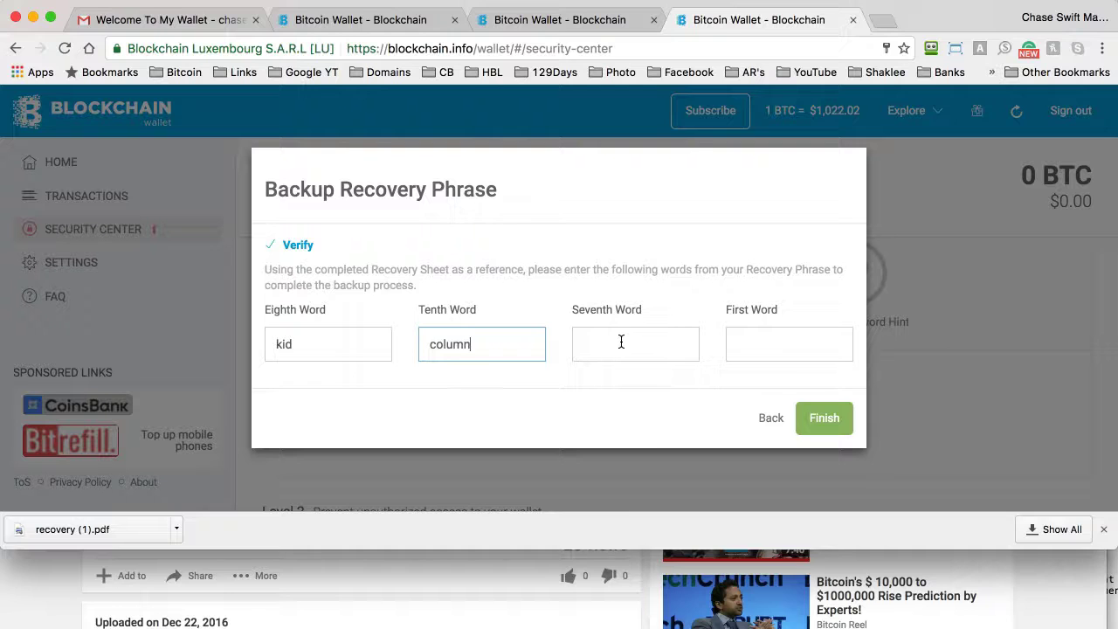
key(super+Tab)
double_click(470, 261)
key(super+c)
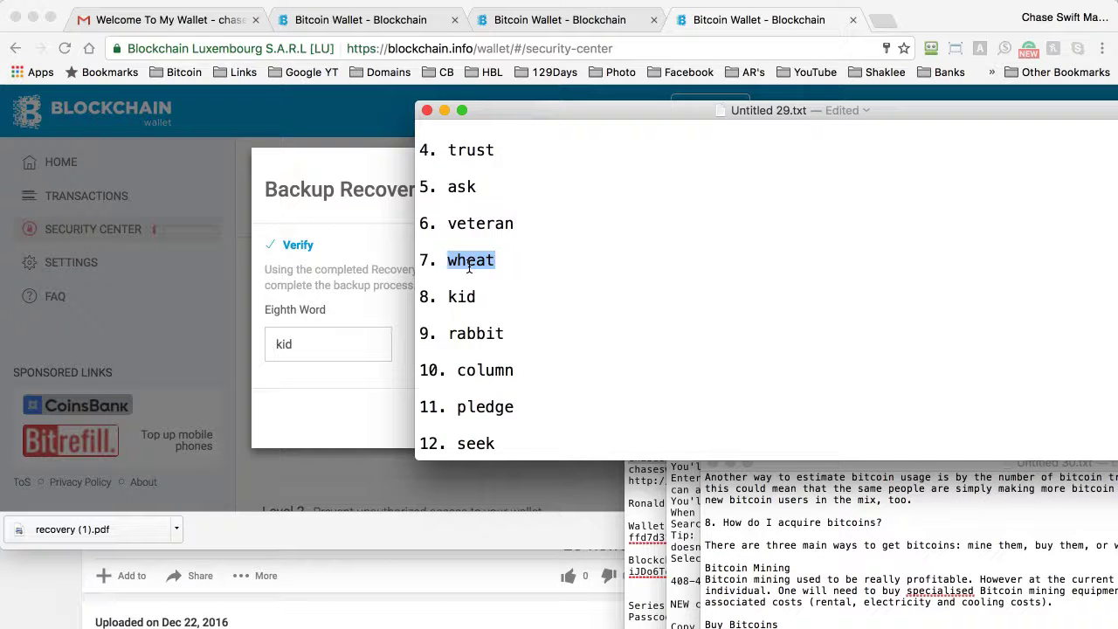
key(super+Tab)
click(620, 343)
key(super+v)
Copy the first recovery word into the First Word field and enlarge the browser window
key(super+Tab)
key(super+Tab)
click(731, 346)
key(super+Tab)
scroll(675, 341, up, 2)
scroll(674, 340, up, 5)
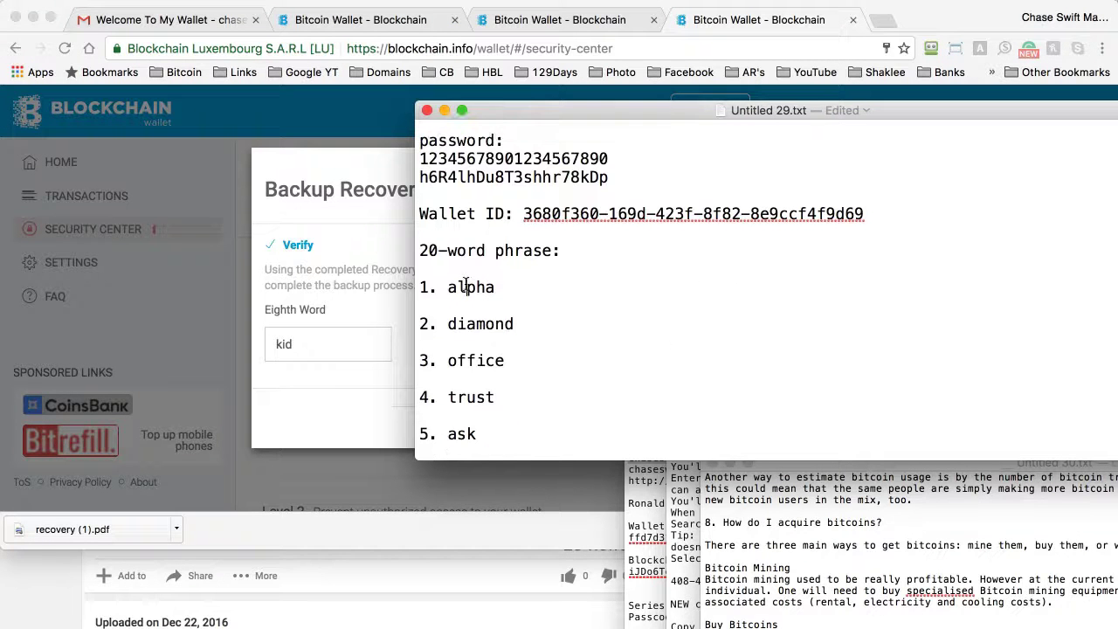
double_click(465, 287)
key(super+c)
key(super+Tab)
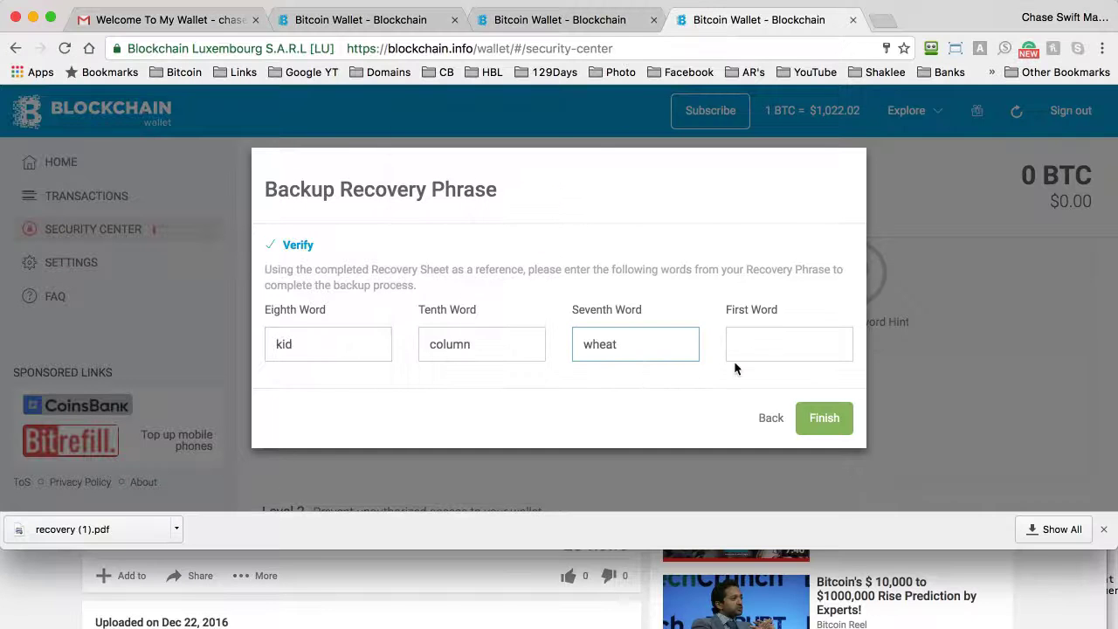
click(760, 352)
key(super+v)
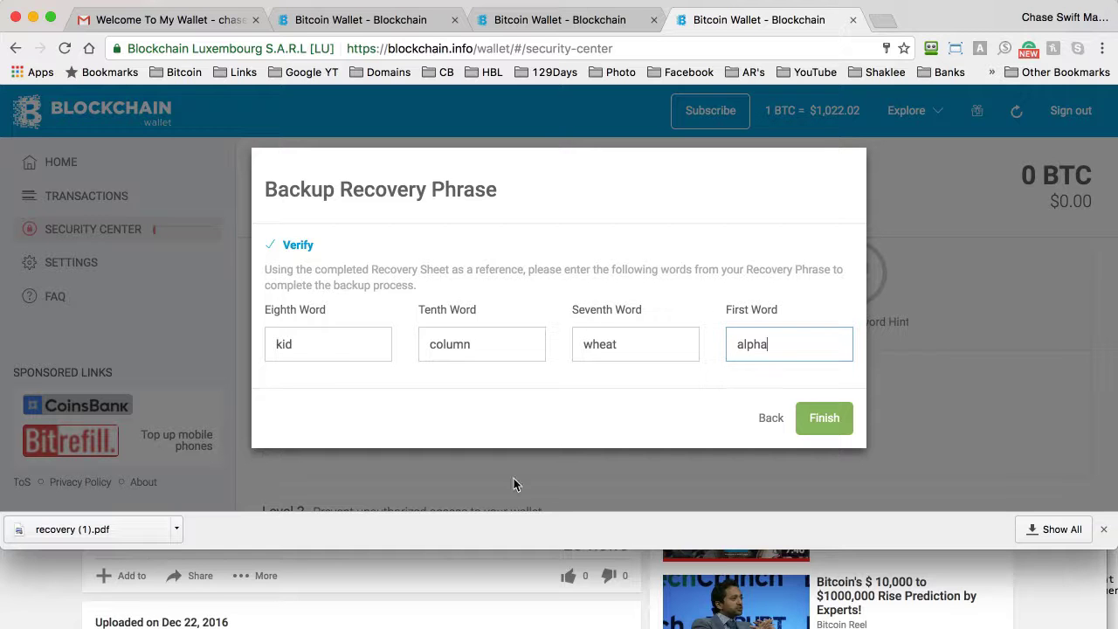
drag(451, 551, 448, 628)
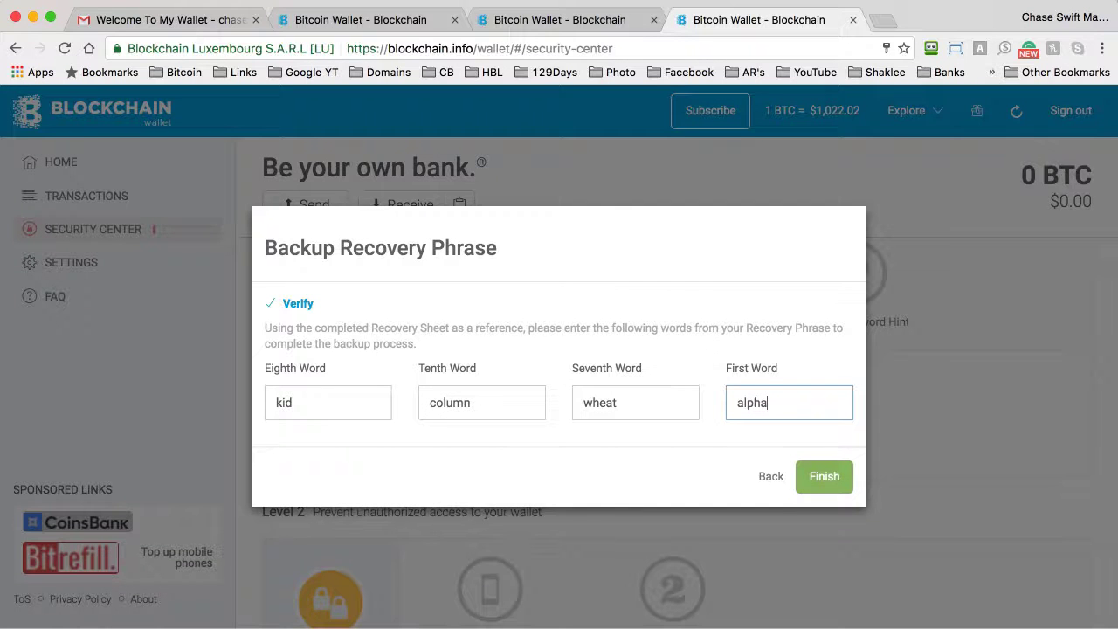
Confirm the phrase backup, close the dialog, and collapse then re-expand the Verify Email panel
click(823, 476)
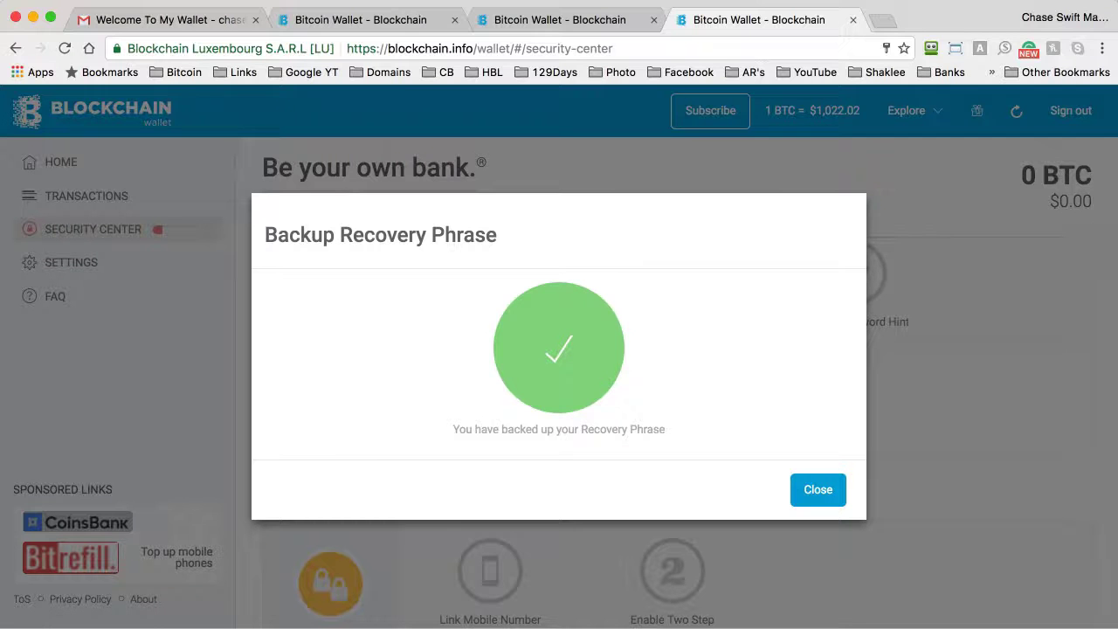
key(super+Tab)
click(817, 310)
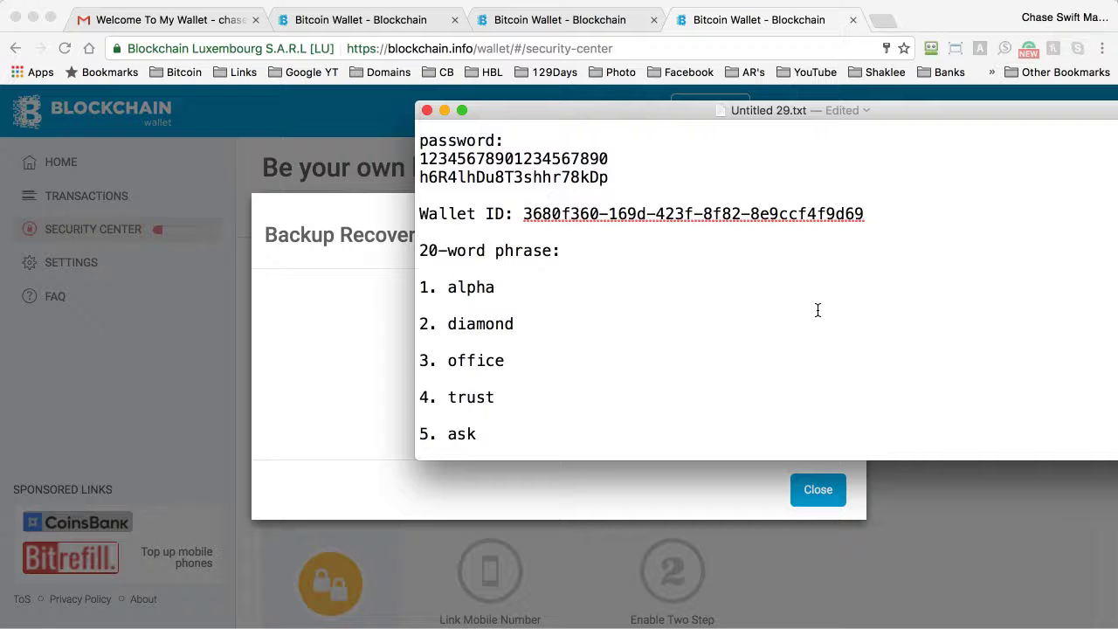
click(392, 209)
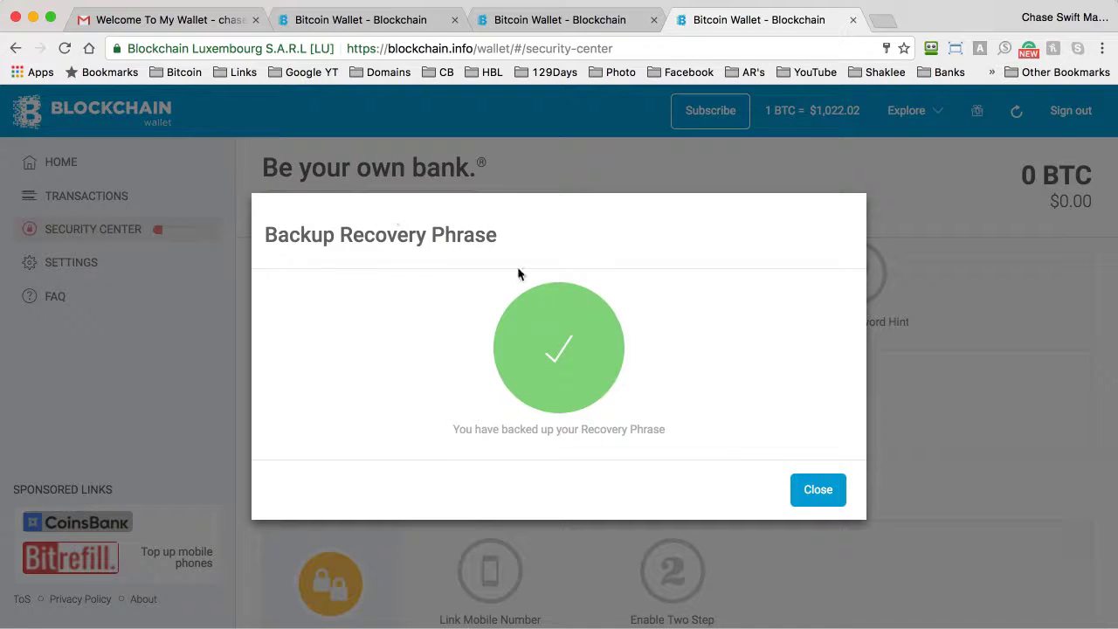
click(818, 491)
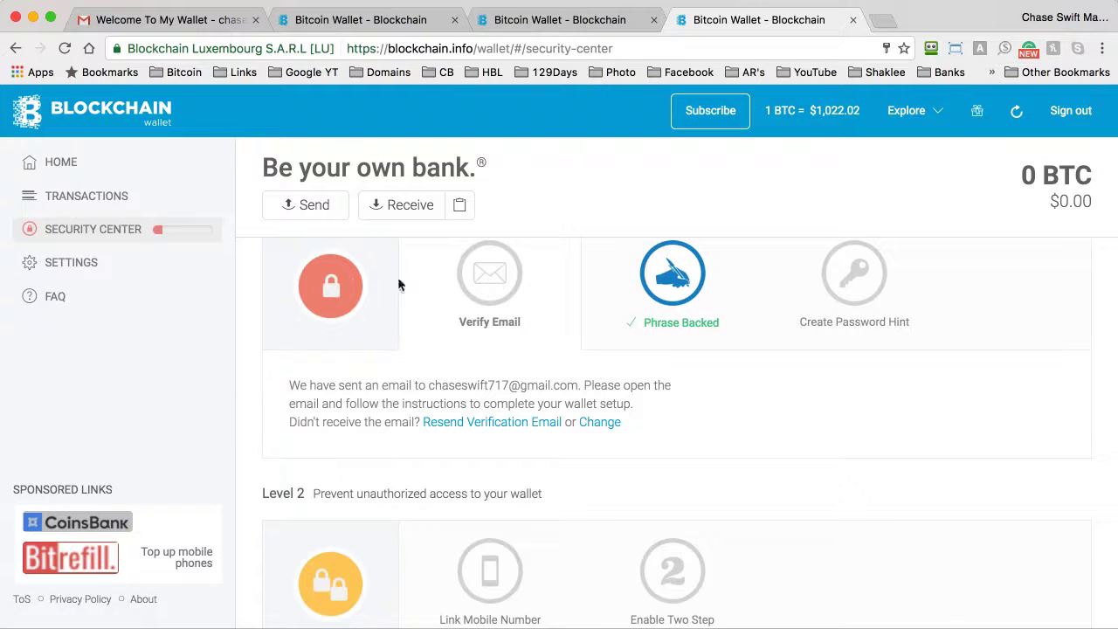
click(499, 276)
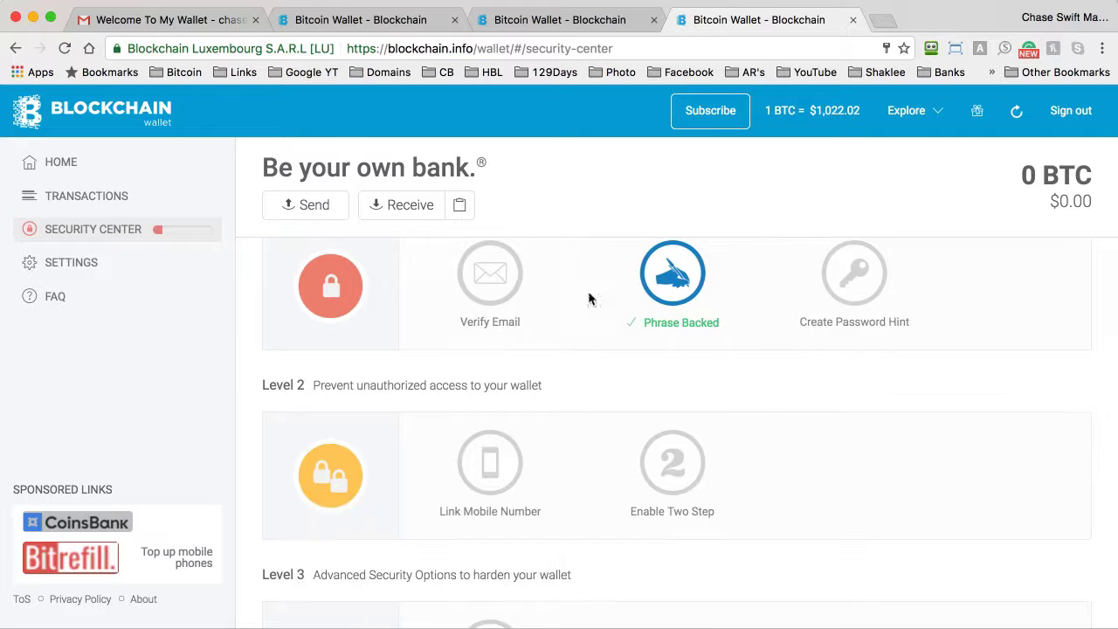
click(492, 277)
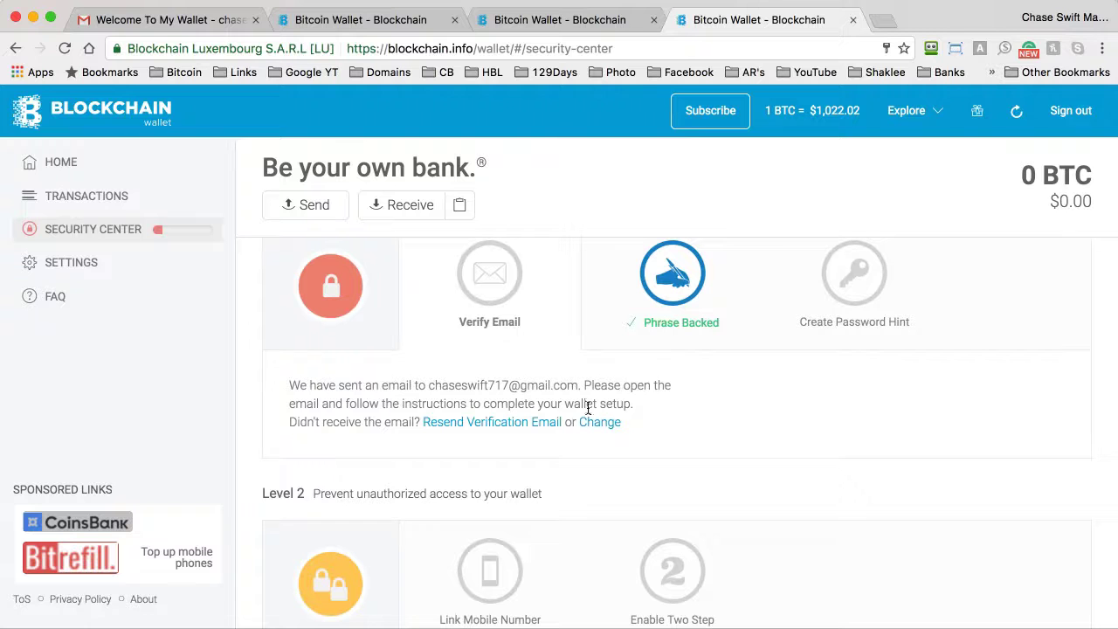
Type the hint 'refer to my printed blockchain recovery sheet that was printed', correcting typos
click(872, 271)
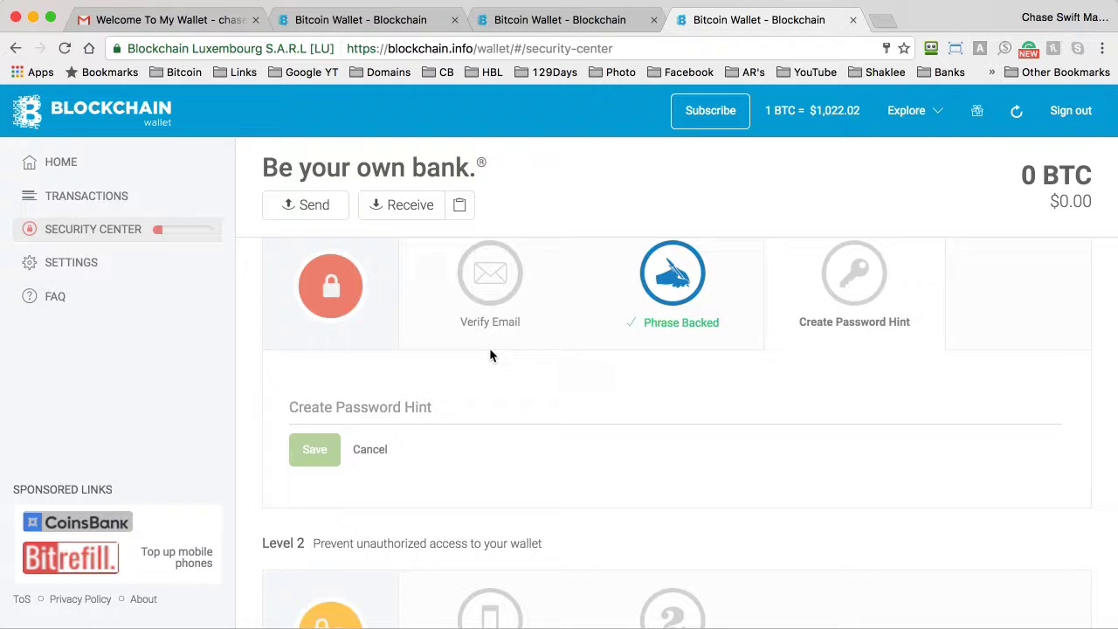
click(318, 407)
text(er )
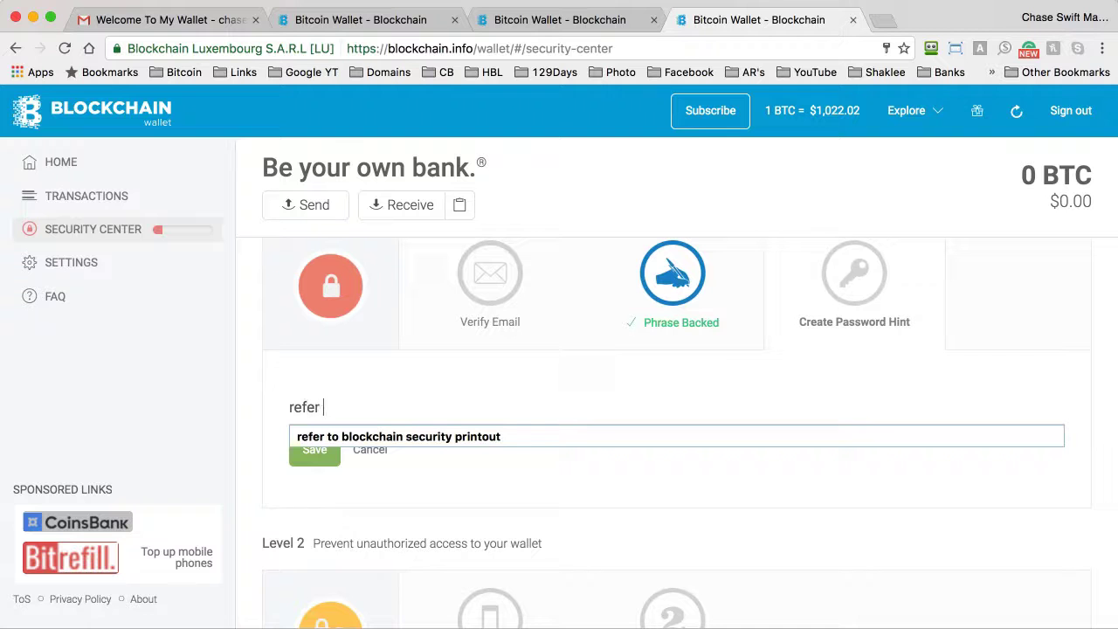
text(to my printed)
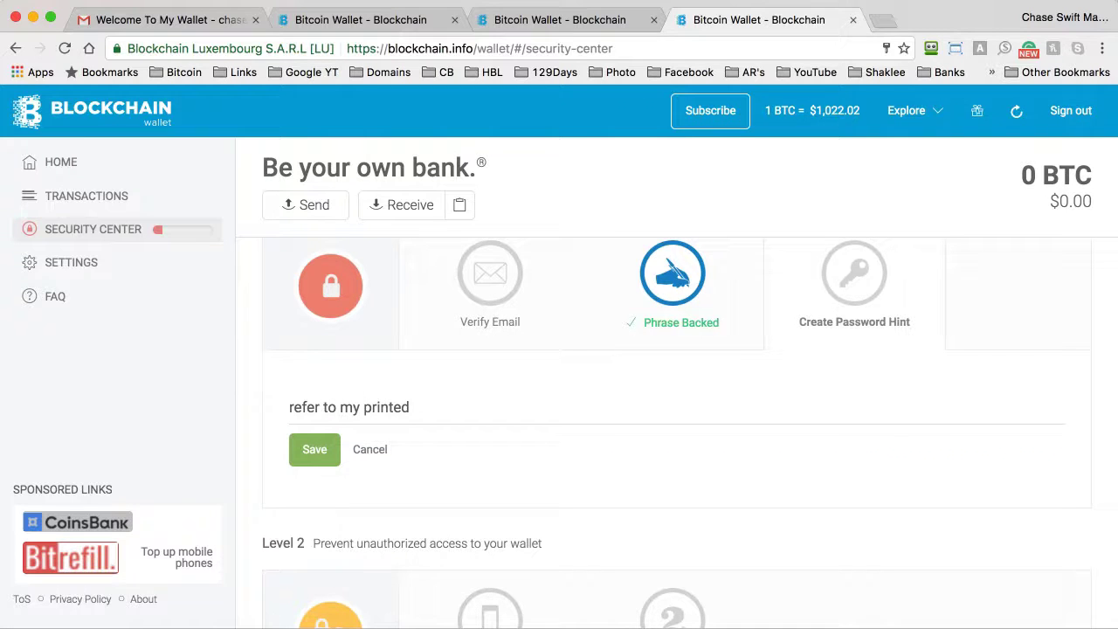
text( blcokchain)
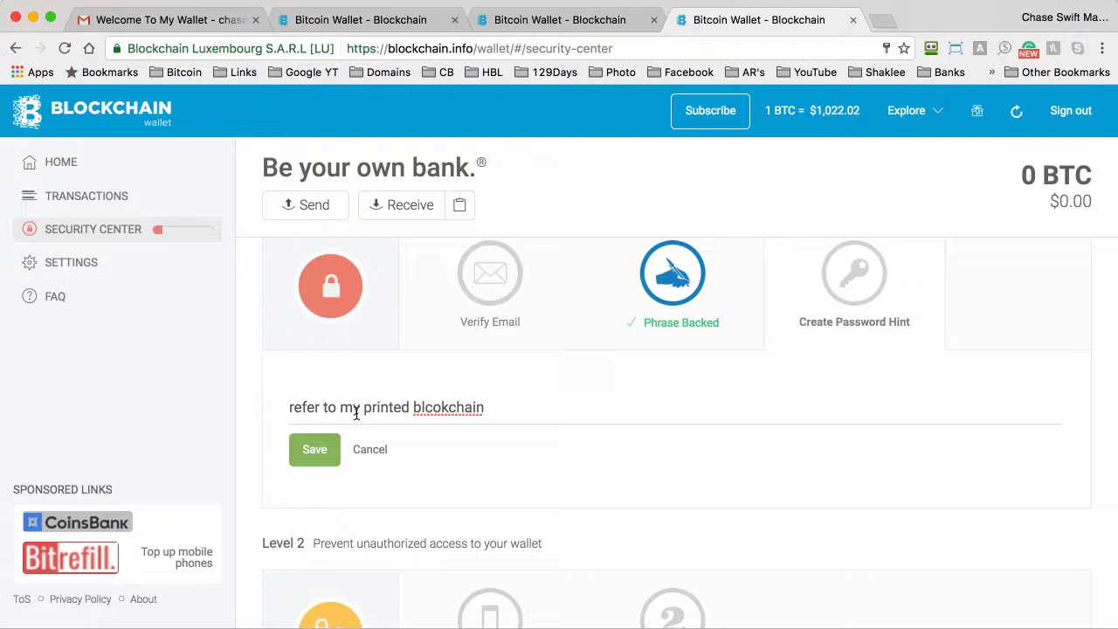
drag(425, 412, 437, 413)
text(oc)
click(493, 407)
text(recove)
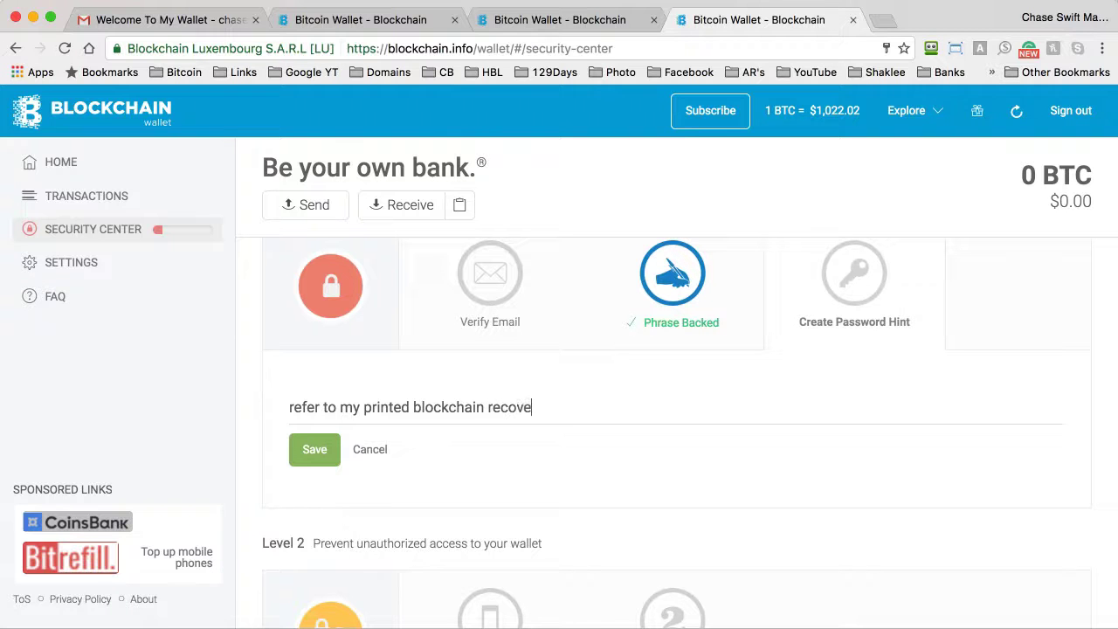
text(ry sheet that wsas)
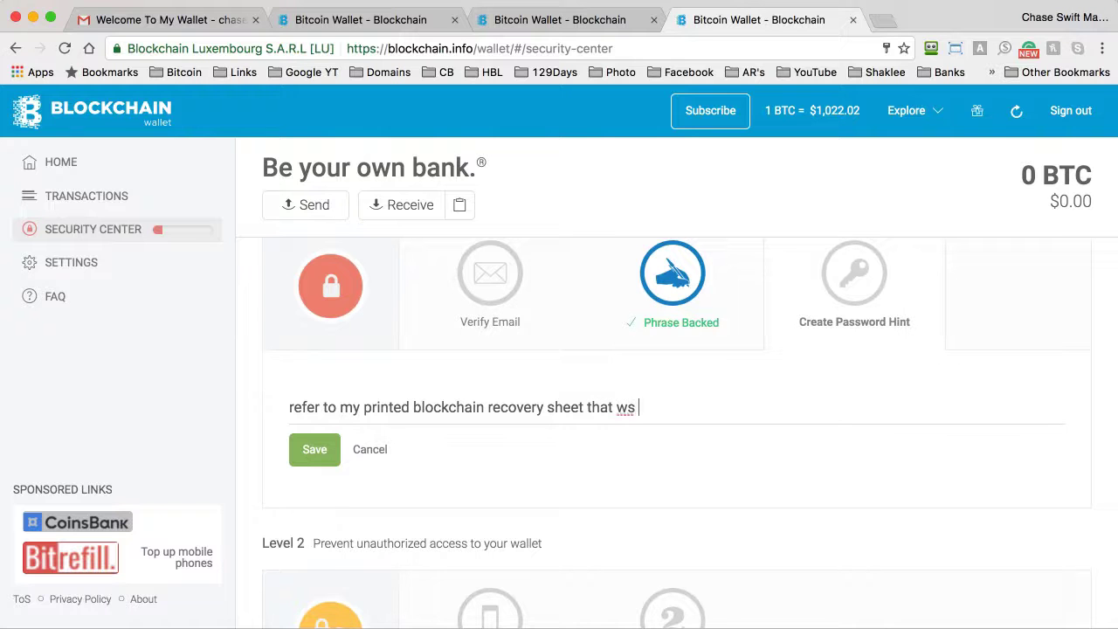
key(BackSpace)
key(BackSpace)
key(BackSpace)
text(as prin)
drag(689, 411, 290, 411)
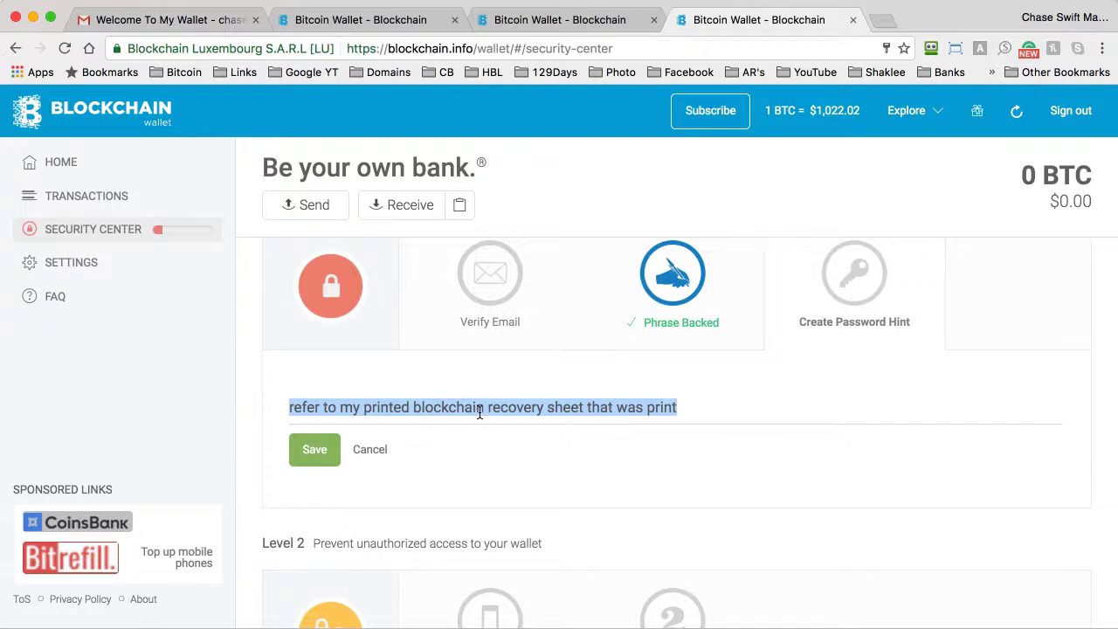
click(691, 407)
text(ed)
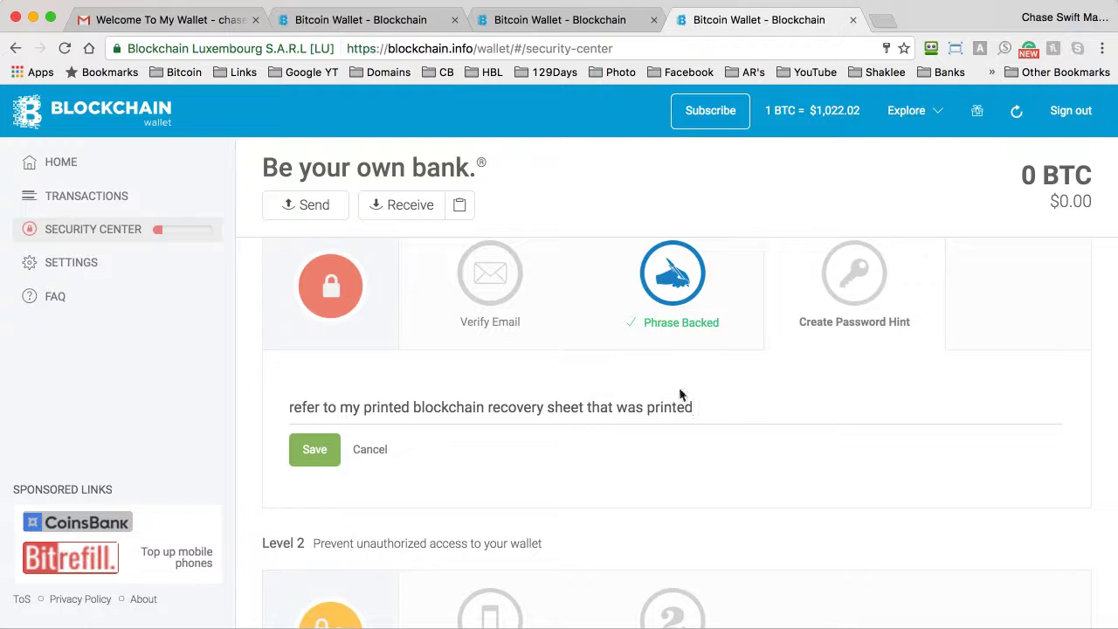
Review the recovery words, Wallet ID and password lines in the notes, then return to the wallet
key(super+Tab)
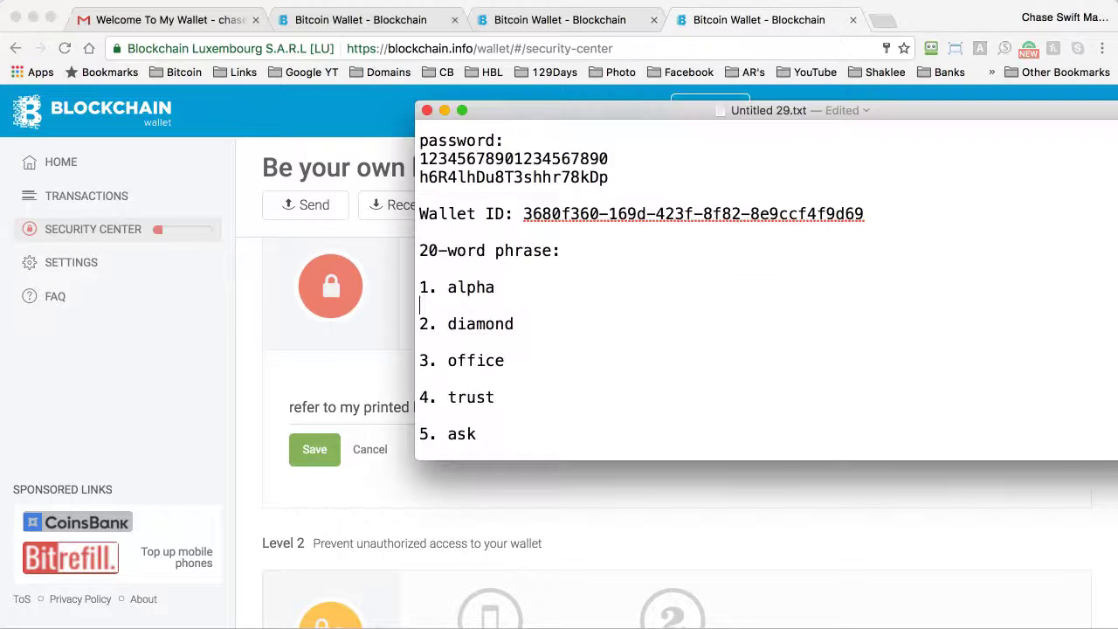
scroll(863, 342, up, 3)
scroll(862, 342, down, 2)
scroll(863, 342, down, 1)
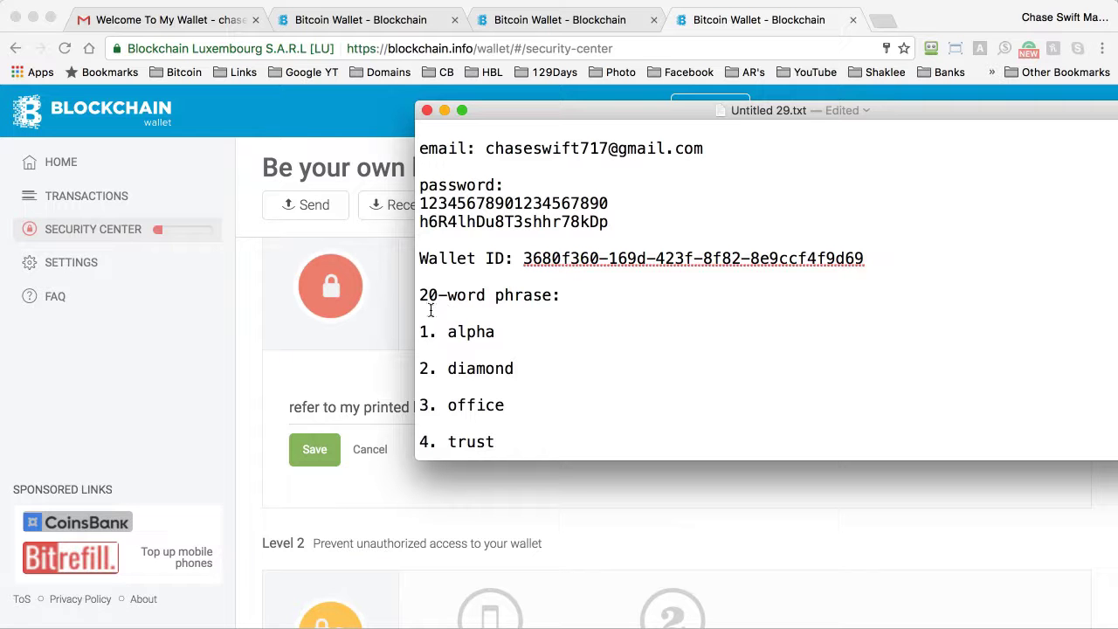
drag(422, 325, 535, 441)
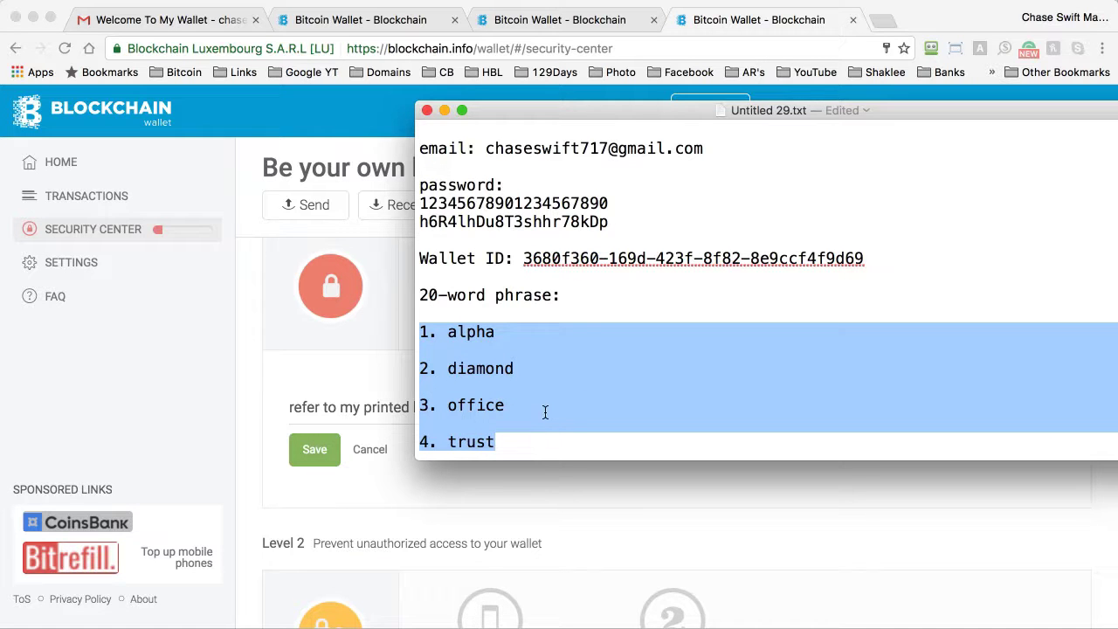
click(559, 289)
drag(524, 253, 892, 257)
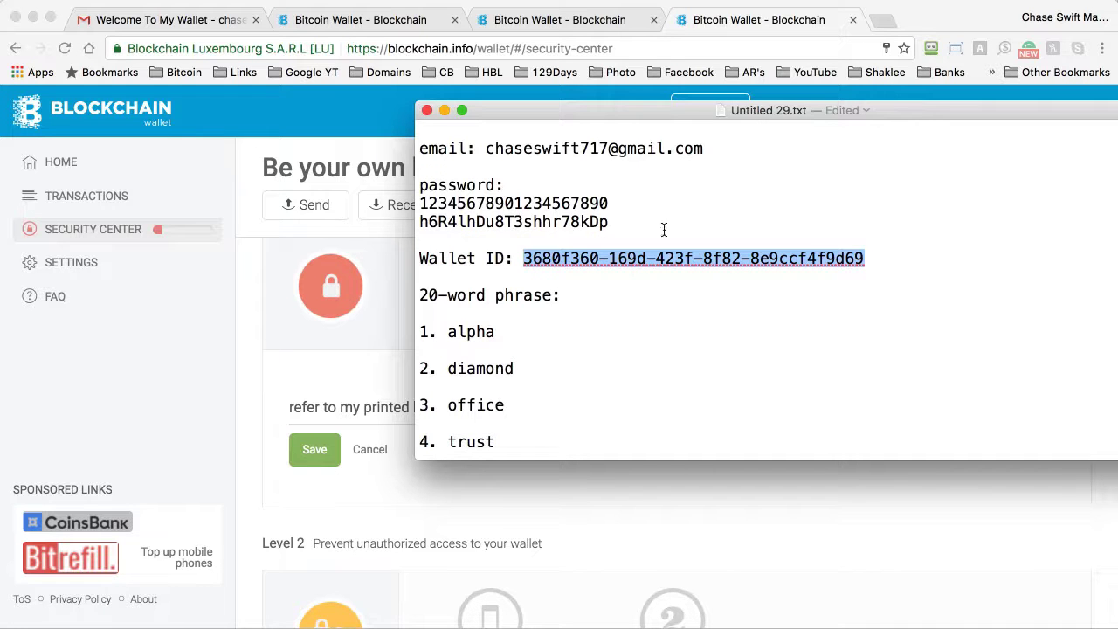
double_click(514, 222)
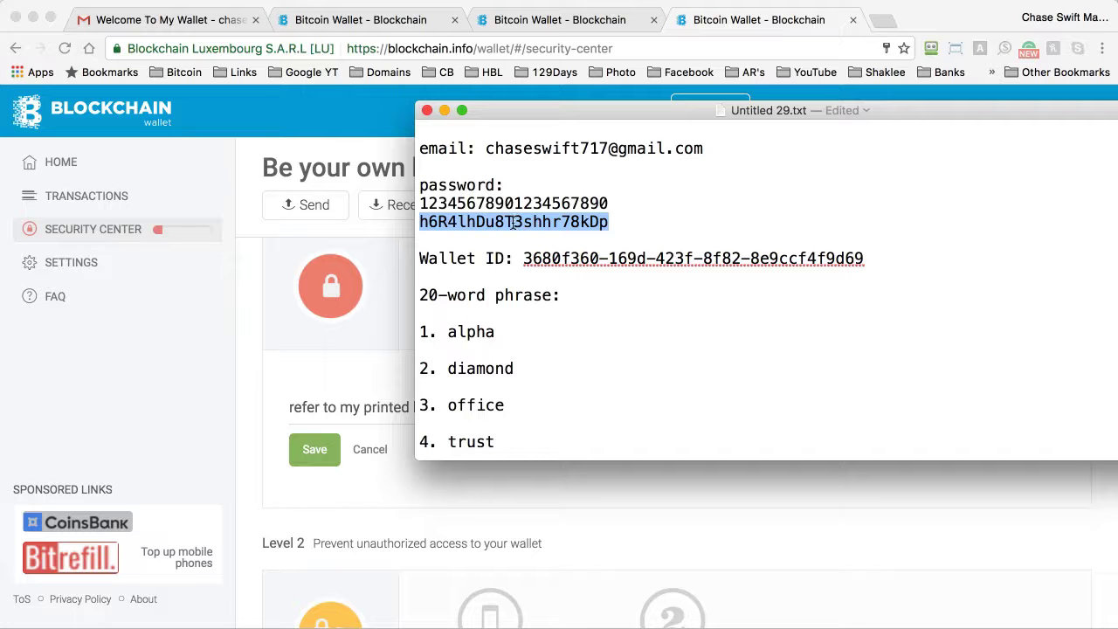
click(371, 385)
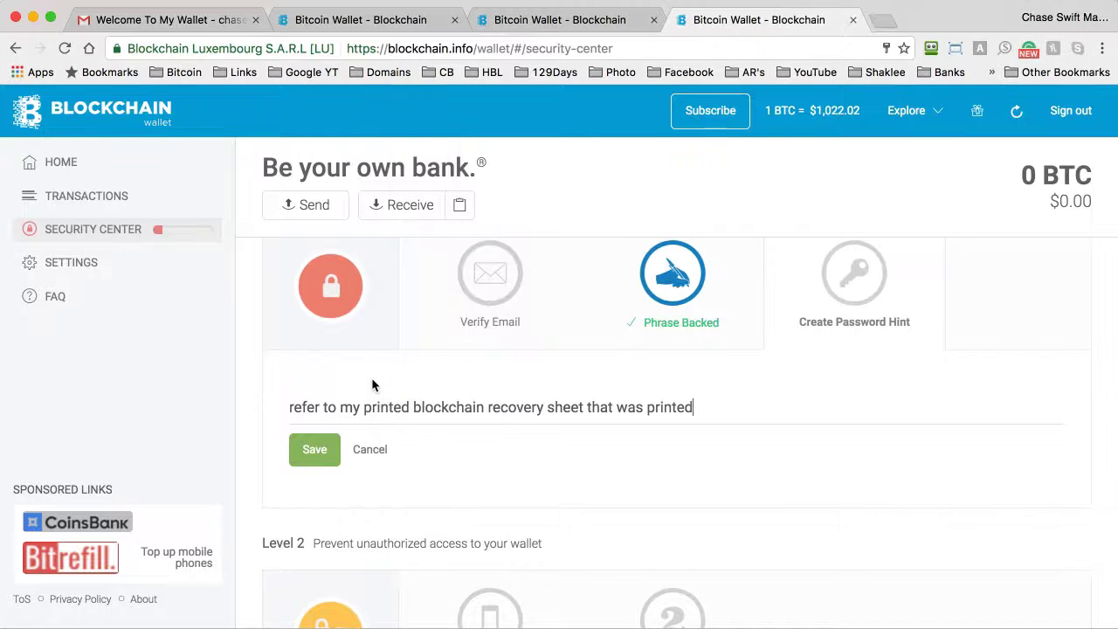
Save the password hint so Level 1 shows Hint Stored
click(313, 450)
scroll(528, 425, down, 3)
scroll(530, 426, down, 3)
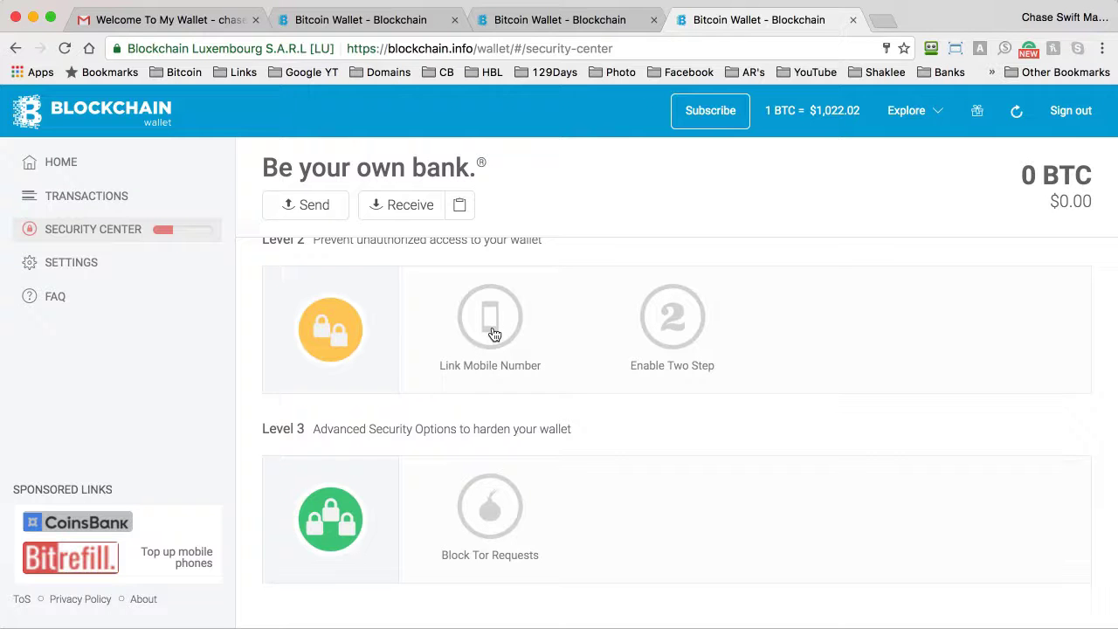
scroll(483, 328, up, 1)
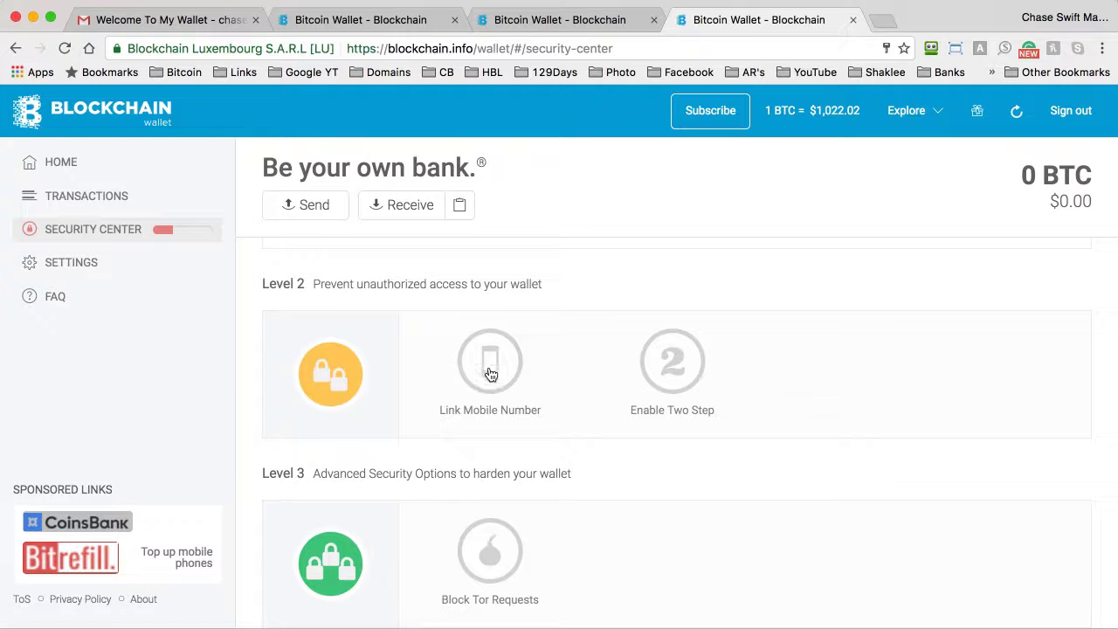
Start linking a mobile number with United States as country code, then cancel it
click(490, 368)
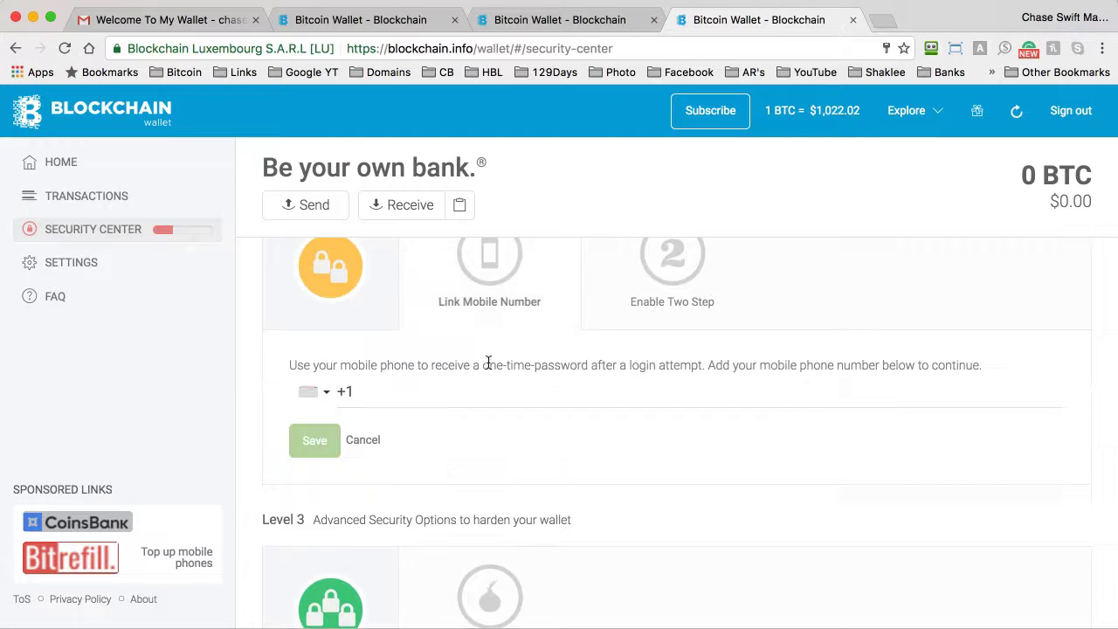
click(328, 396)
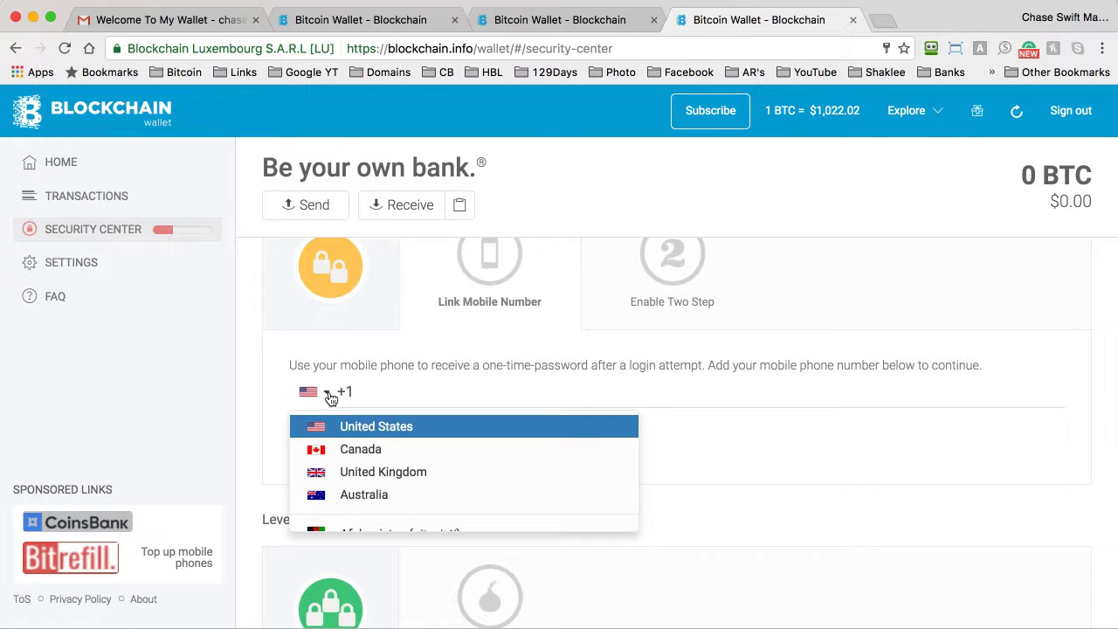
click(424, 383)
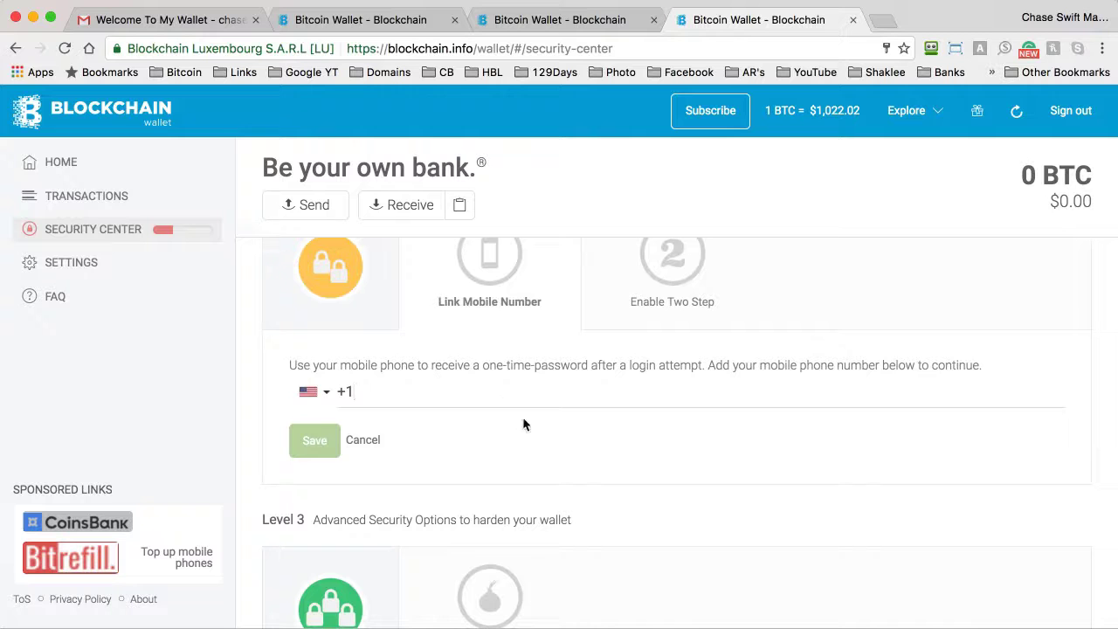
scroll(485, 277, up, 3)
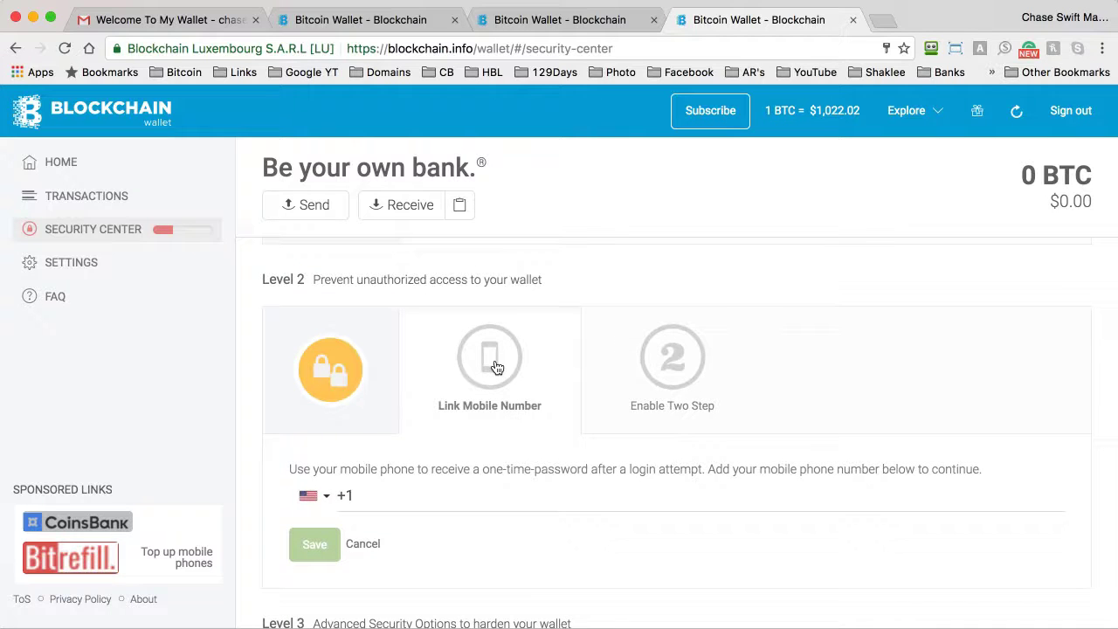
scroll(495, 367, up, 5)
mouse_move(677, 377)
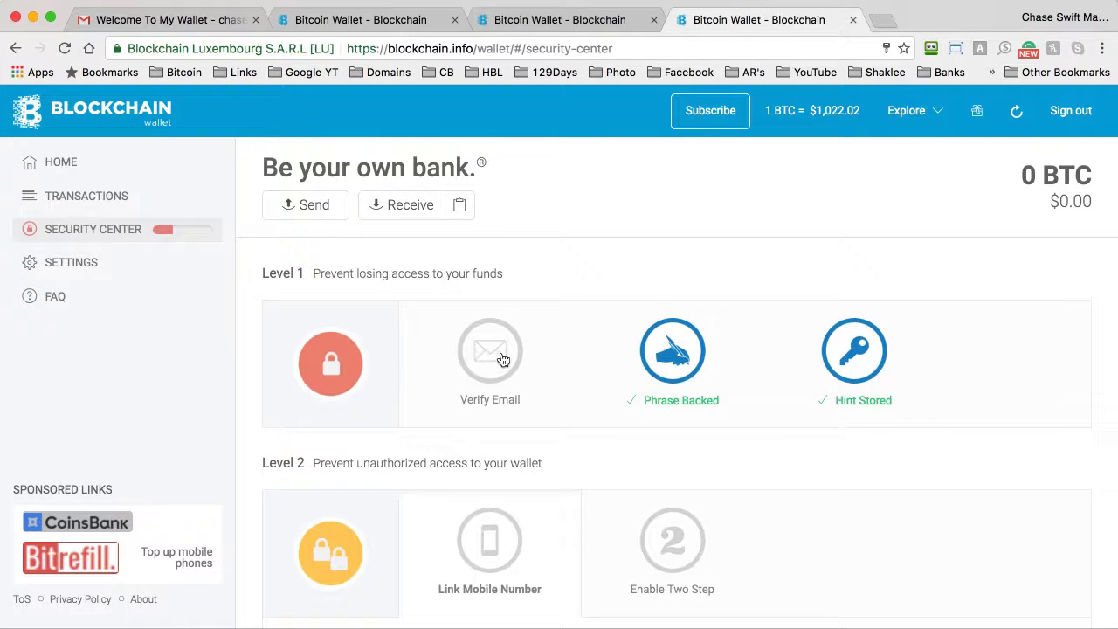
scroll(505, 359, down, 4)
scroll(504, 359, up, 2)
scroll(505, 358, down, 2)
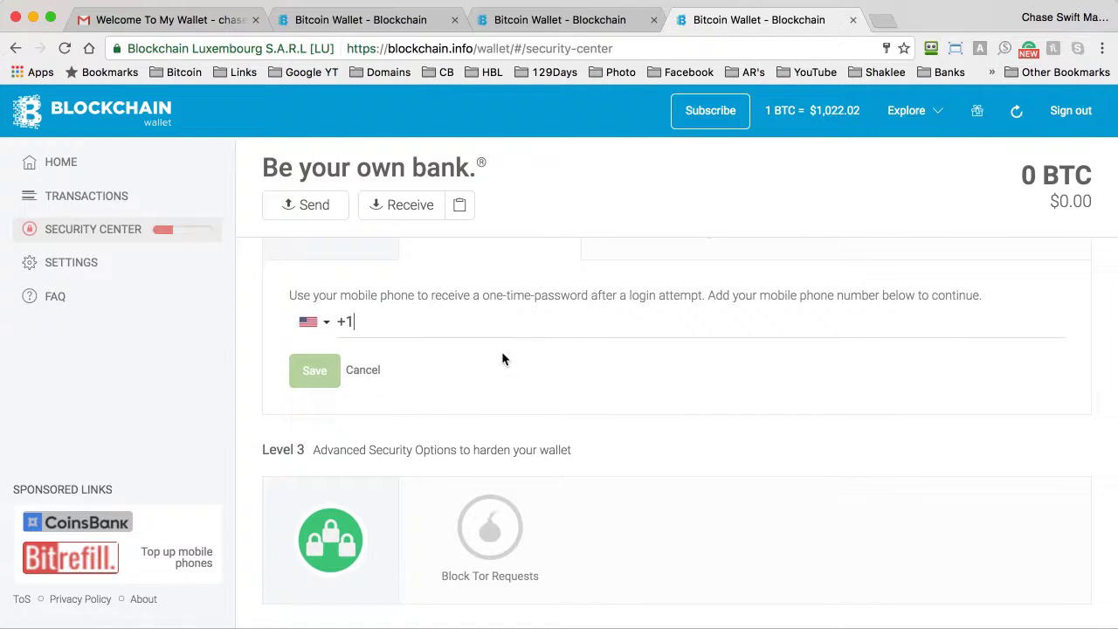
click(365, 372)
Reopen the mobile-number form and read the Phrase Backed and Hint Stored info popovers
scroll(368, 375, up, 3)
scroll(368, 369, down, 2)
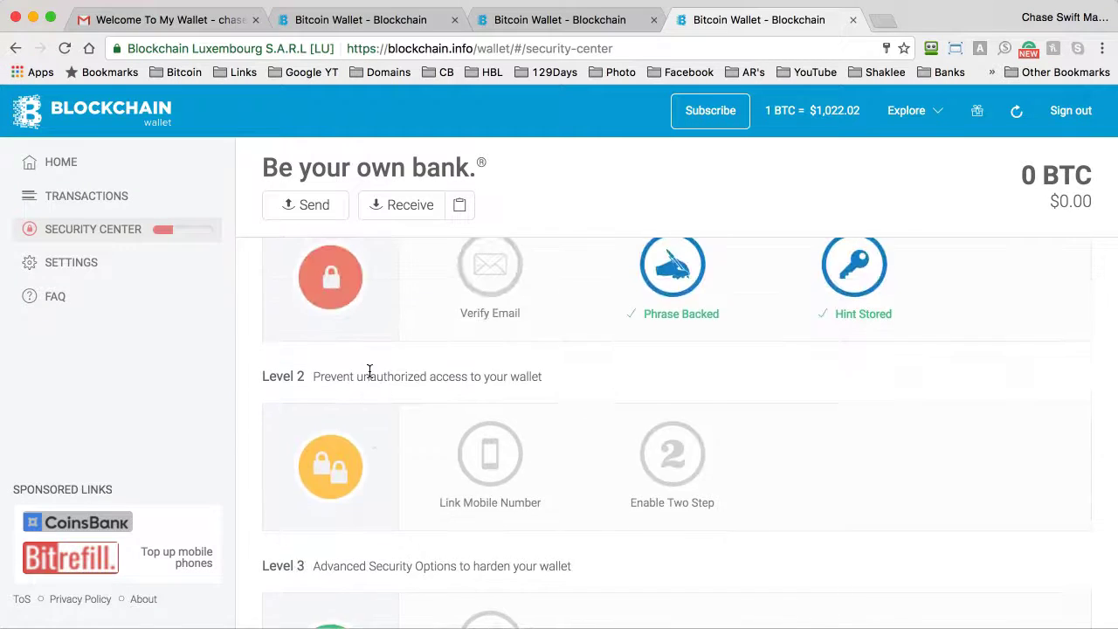
scroll(368, 376, down, 1)
click(495, 410)
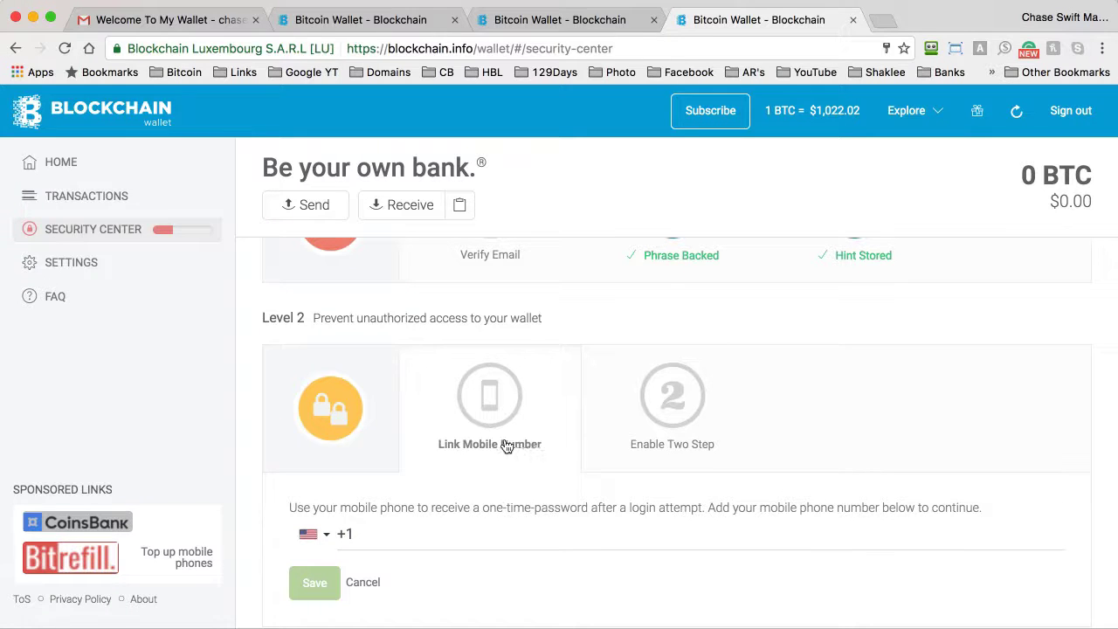
scroll(507, 454, up, 3)
scroll(503, 465, down, 1)
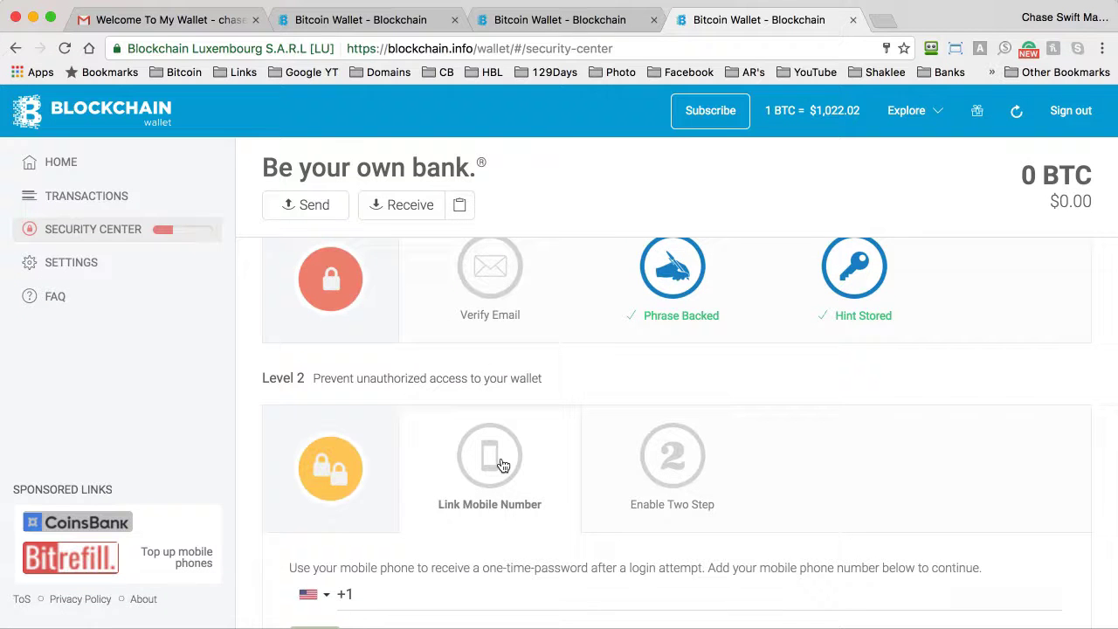
scroll(503, 465, up, 2)
mouse_move(711, 332)
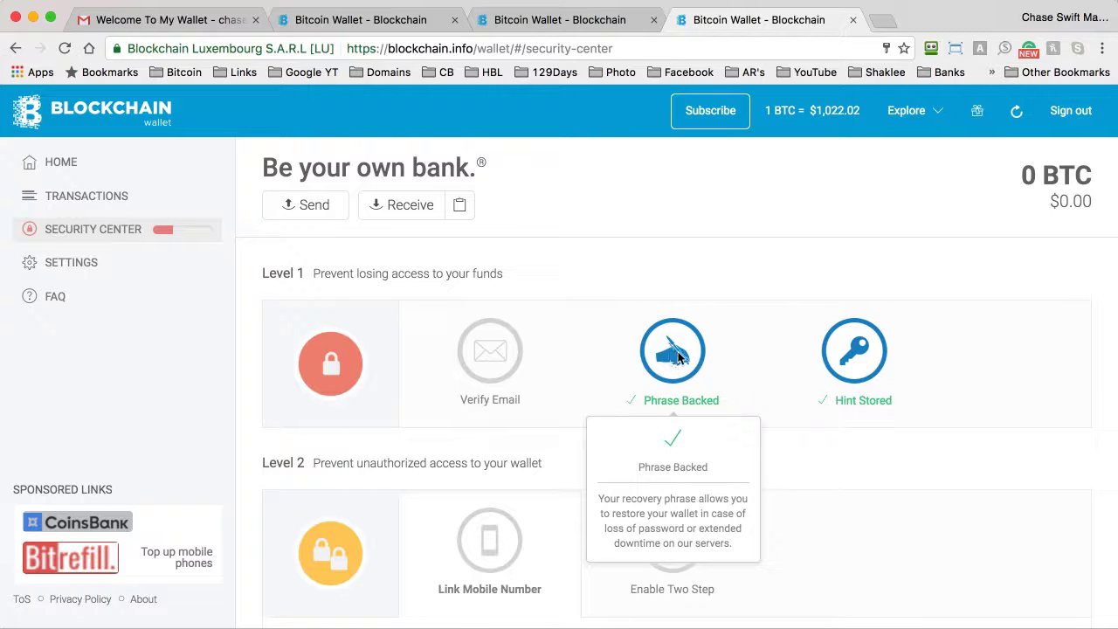
mouse_move(856, 327)
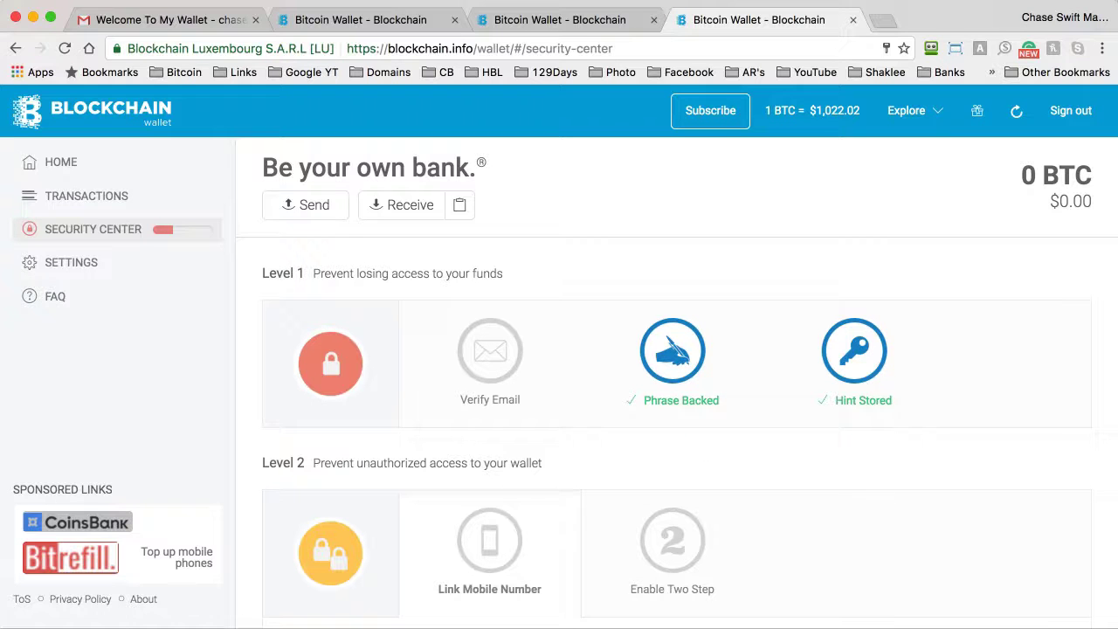
key(super+Tab)
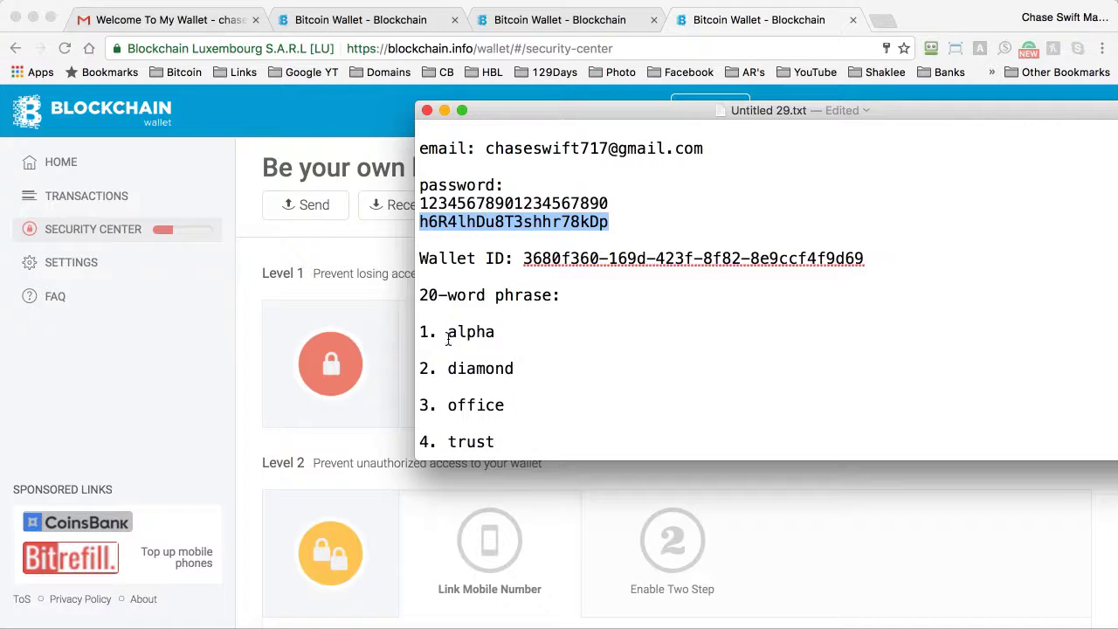
drag(447, 332, 501, 333)
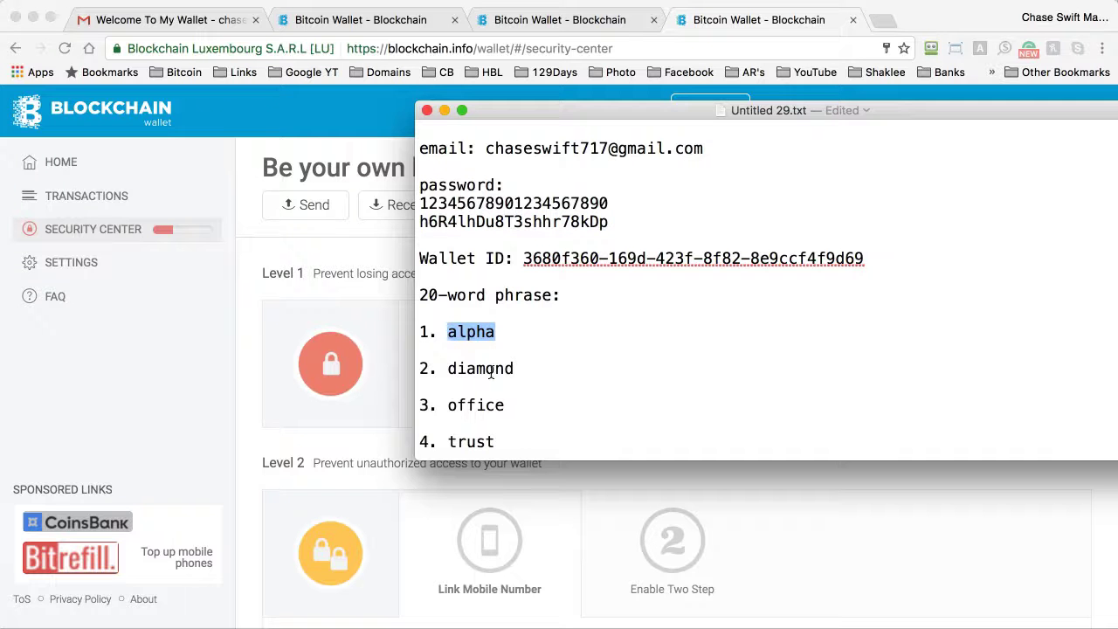
double_click(491, 371)
key(super+c)
click(536, 328)
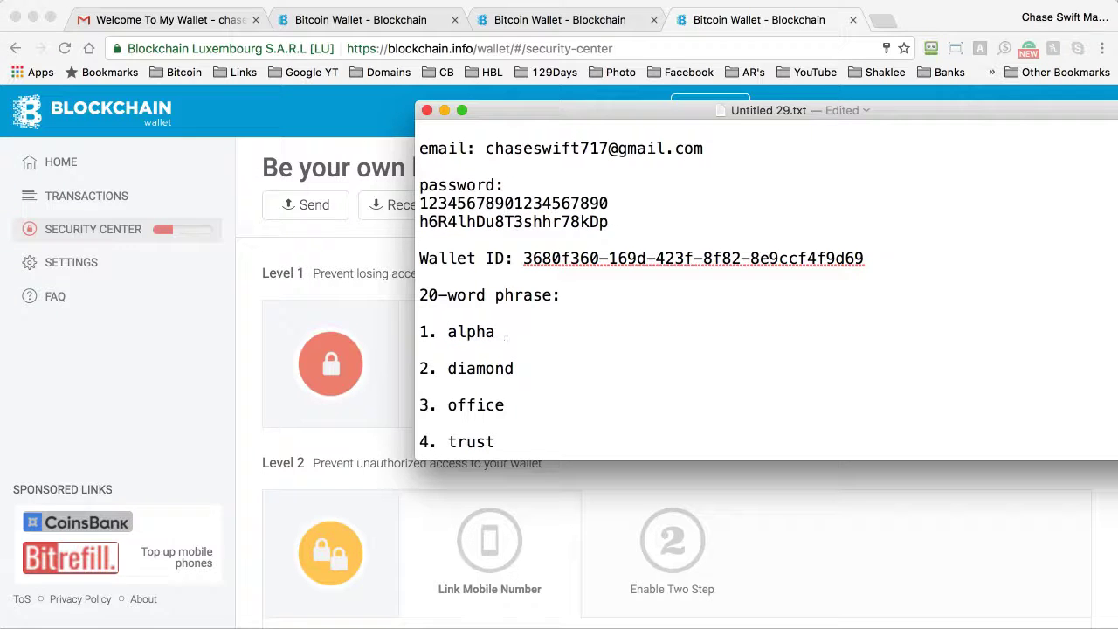
key(super+v)
double_click(480, 407)
key(super+c)
click(594, 329)
key(super+v)
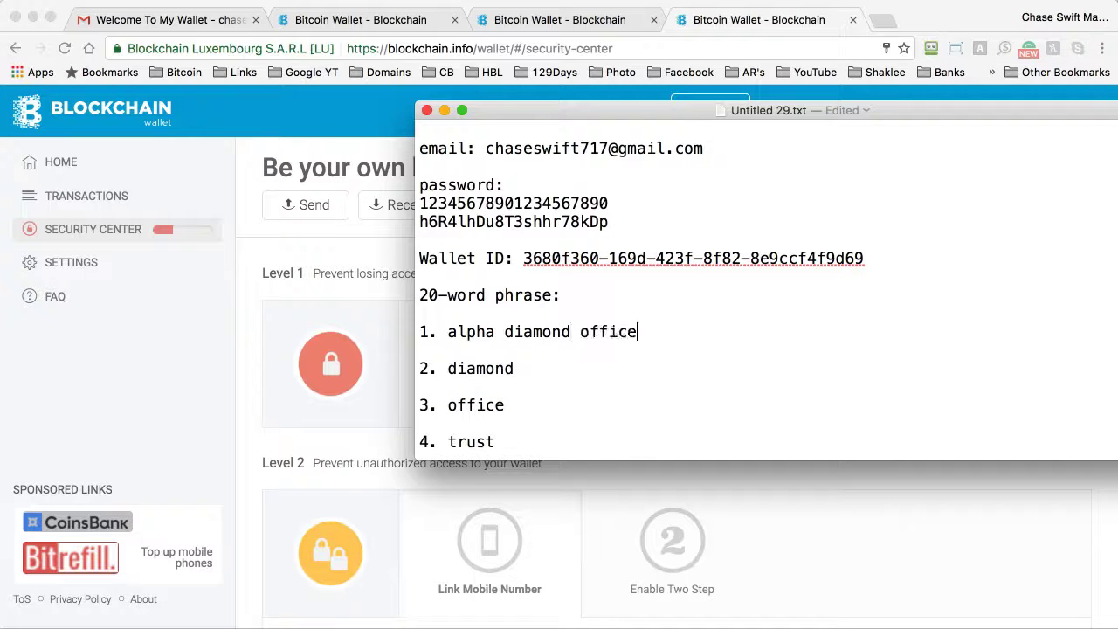
drag(448, 331, 657, 329)
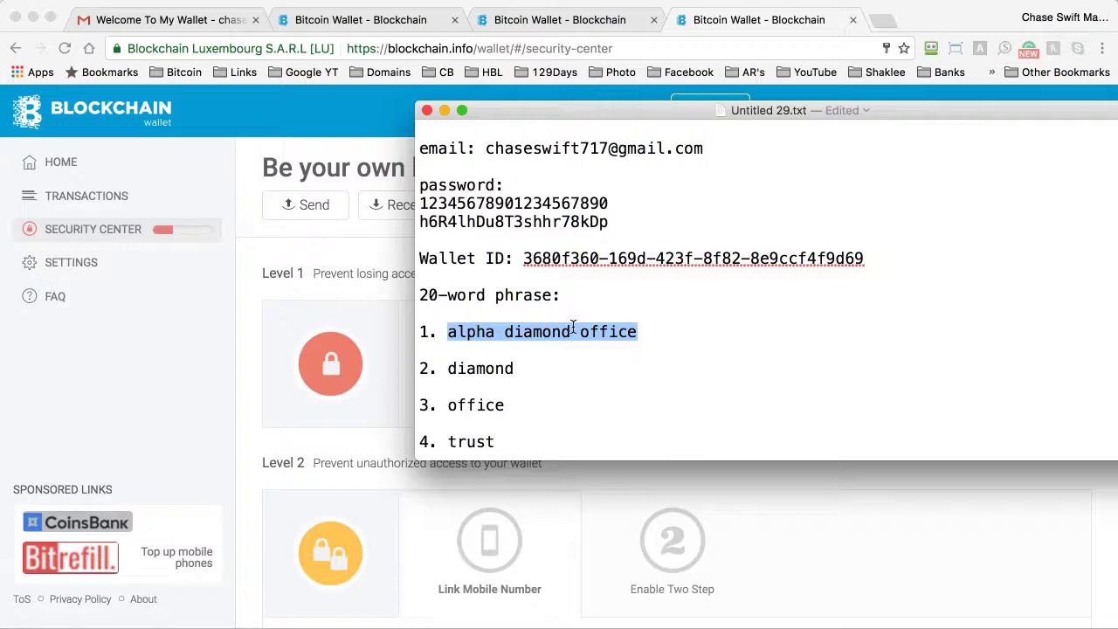
click(504, 339)
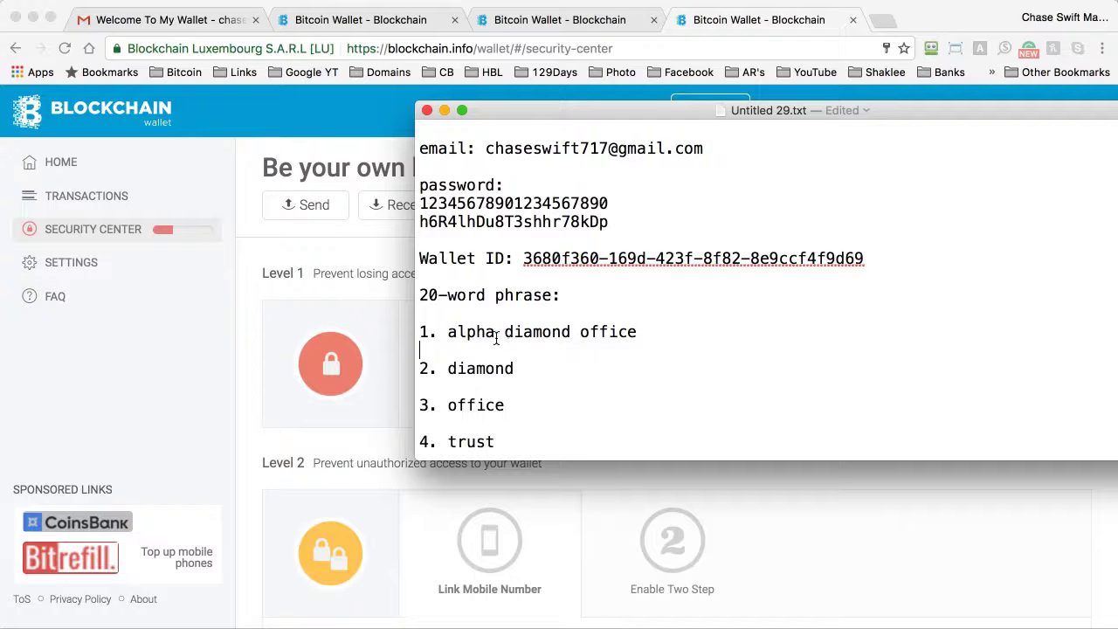
drag(498, 333, 504, 335)
drag(496, 336, 644, 325)
key(BackSpace)
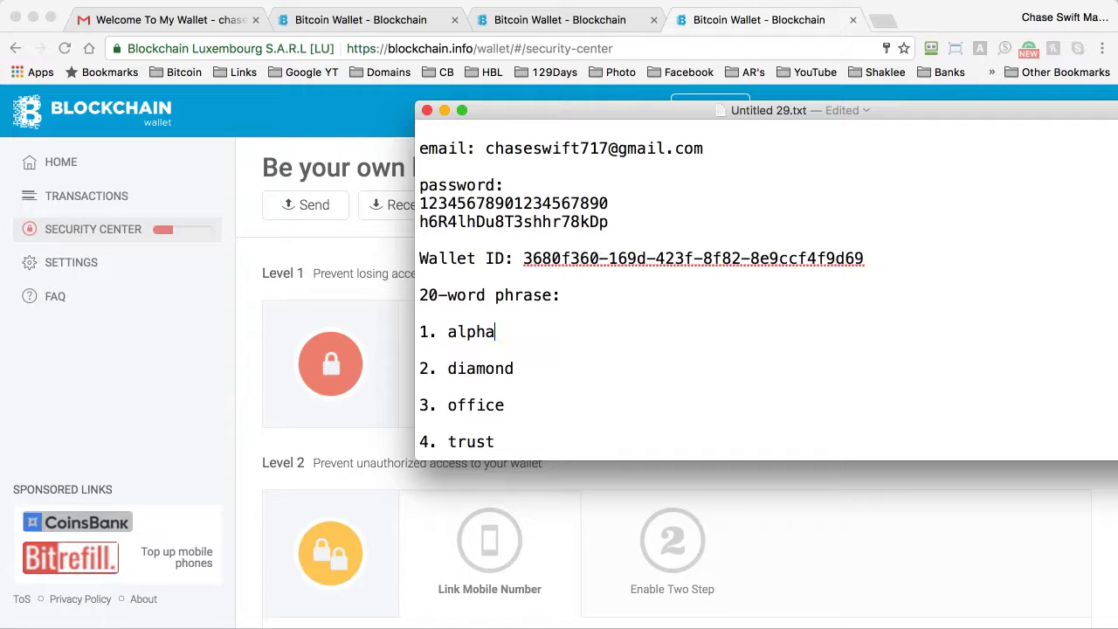
Read the Level 3 Block Tor Requests description about hackers and block Tor requests
click(310, 415)
scroll(312, 428, down, 5)
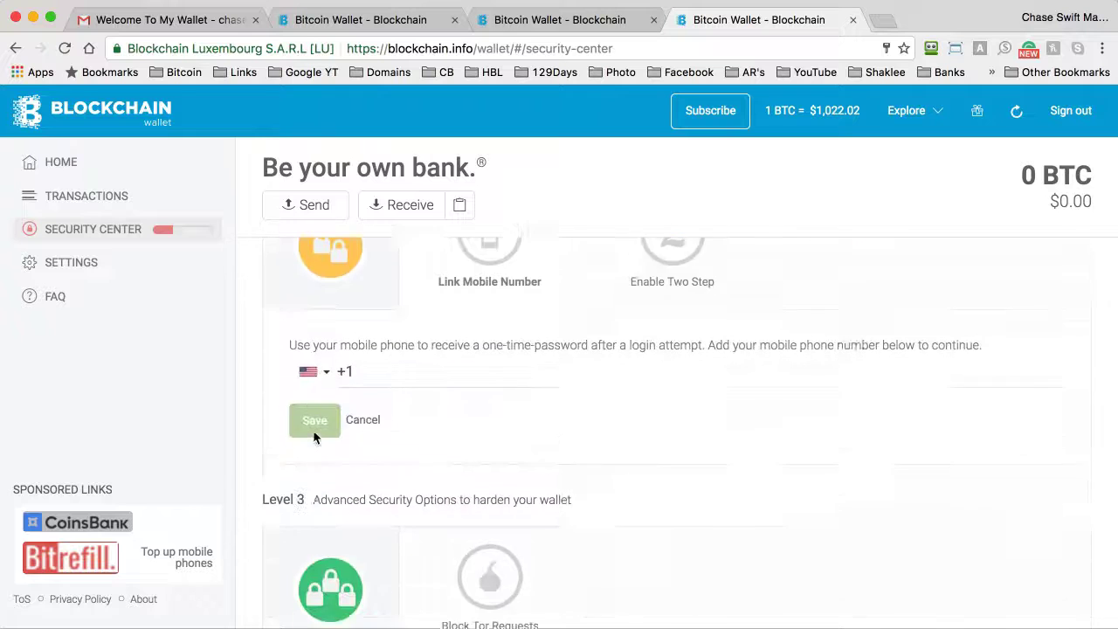
scroll(407, 436, down, 1)
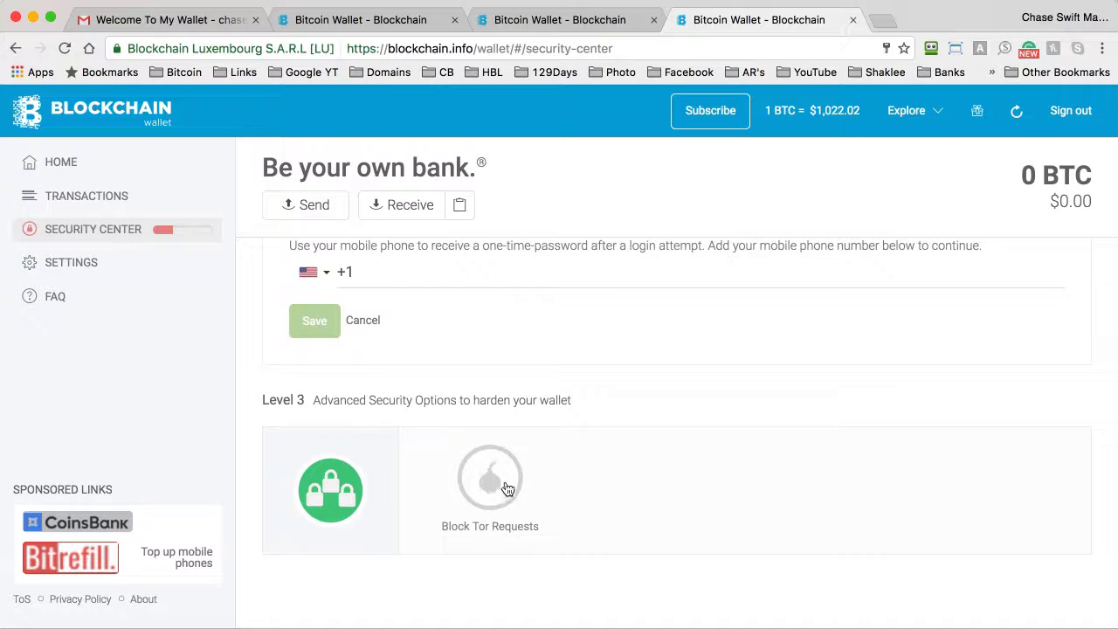
click(486, 487)
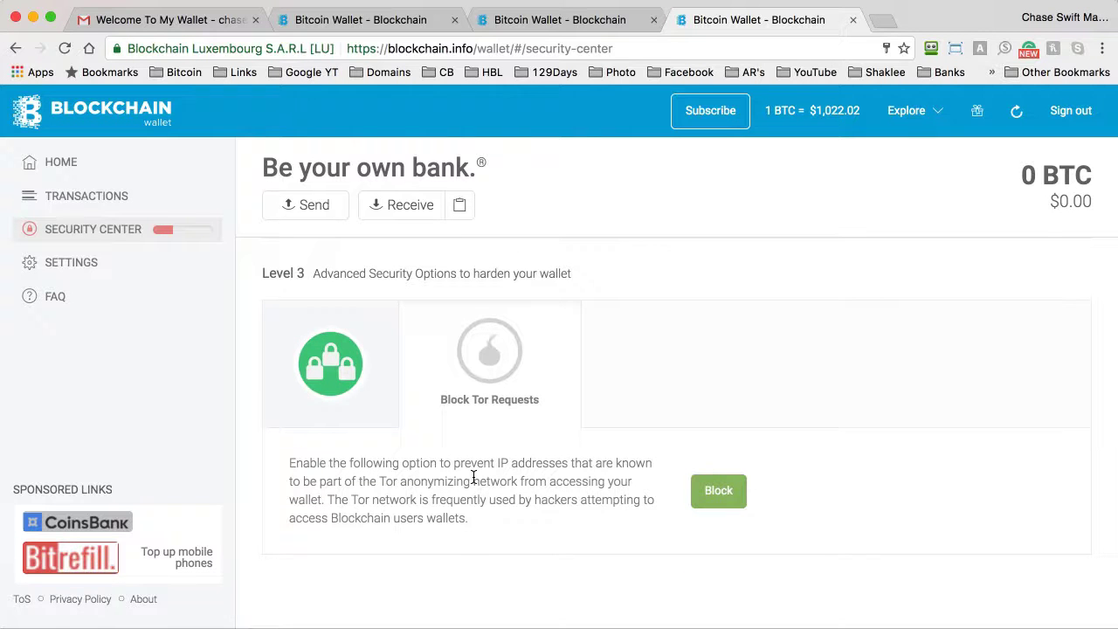
drag(326, 501, 492, 519)
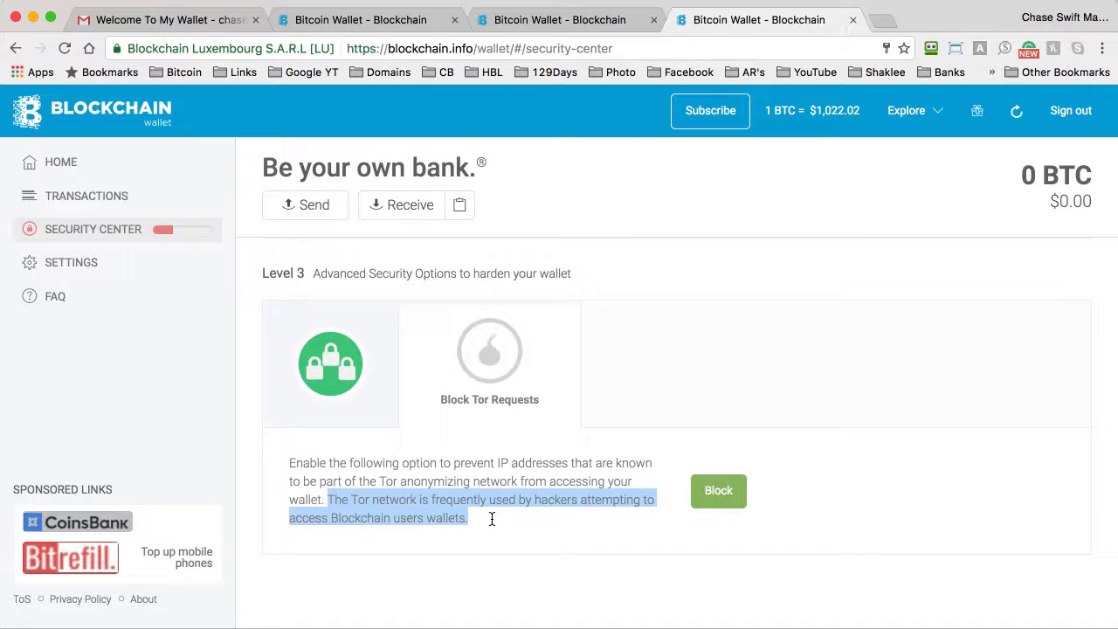
double_click(556, 500)
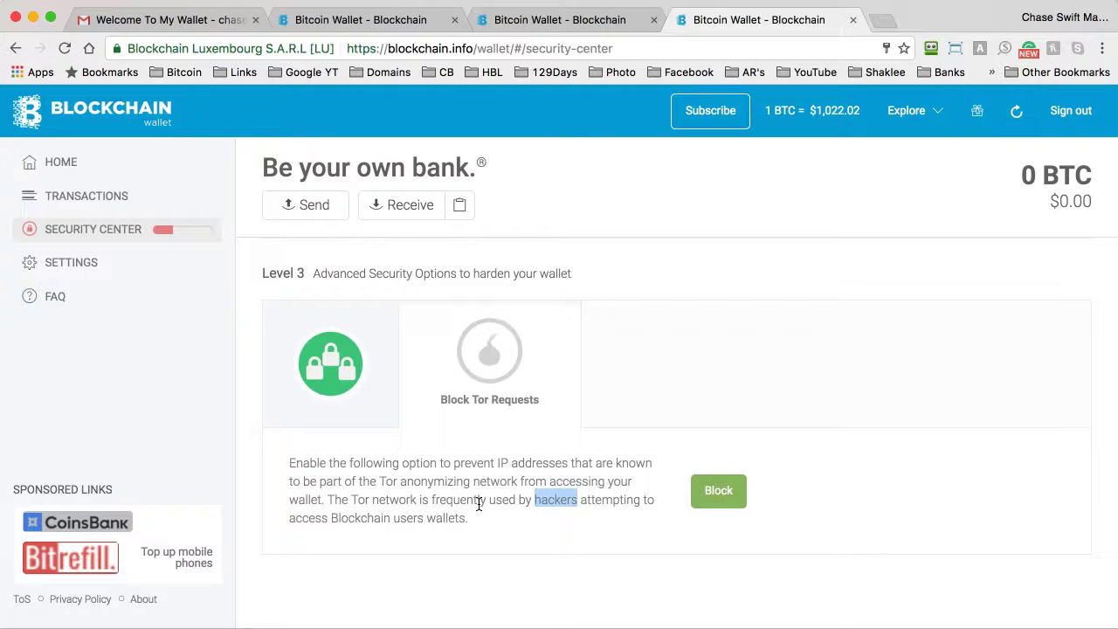
drag(340, 500, 486, 536)
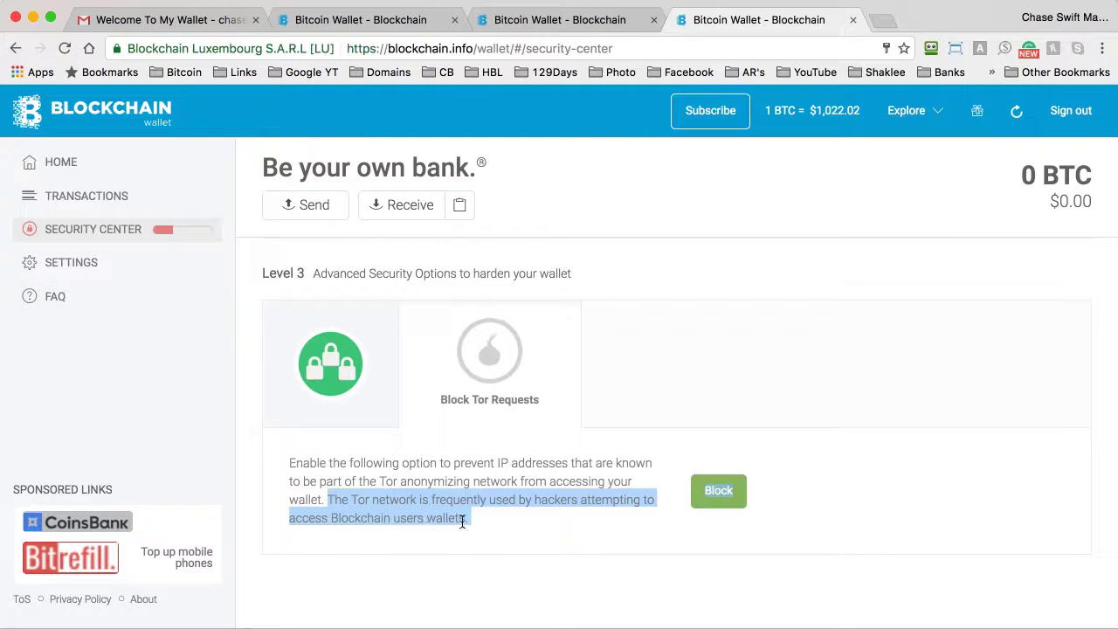
click(532, 499)
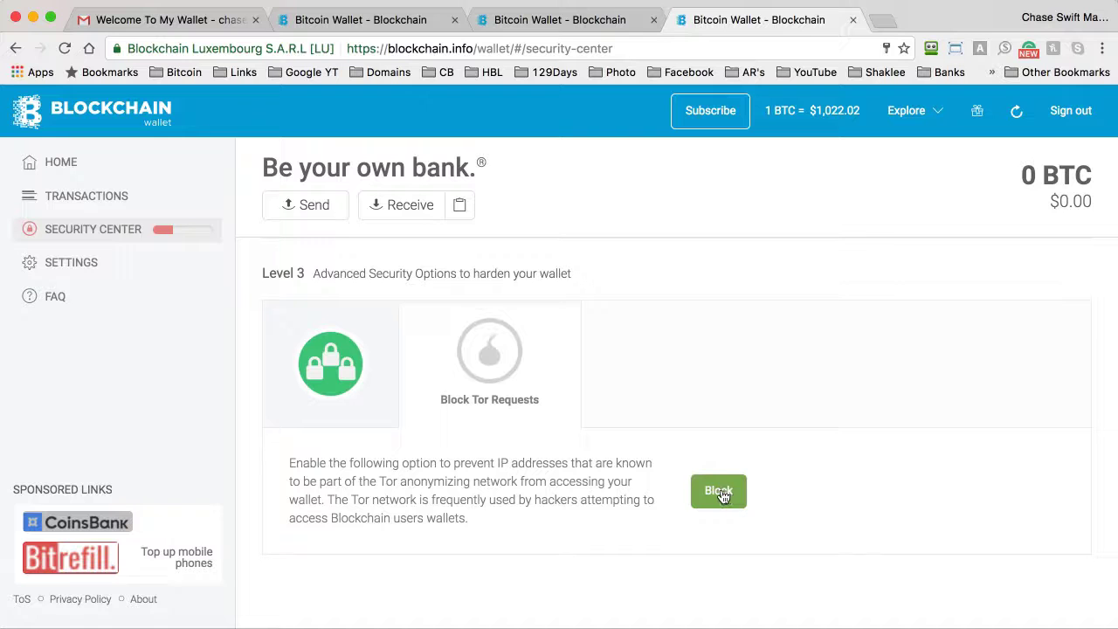
click(718, 492)
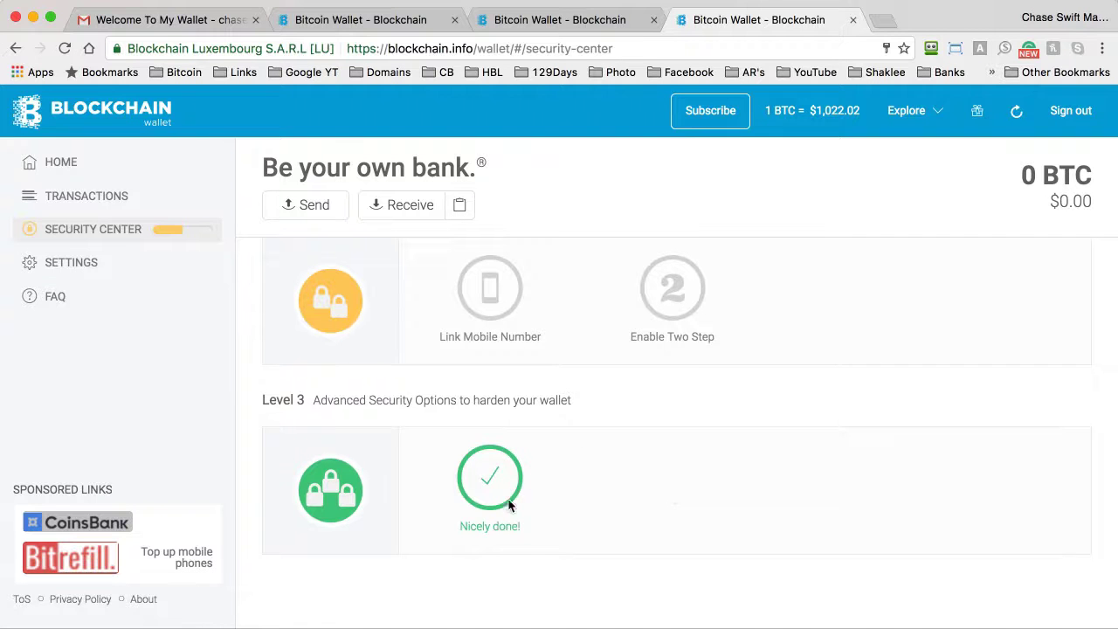
mouse_move(487, 480)
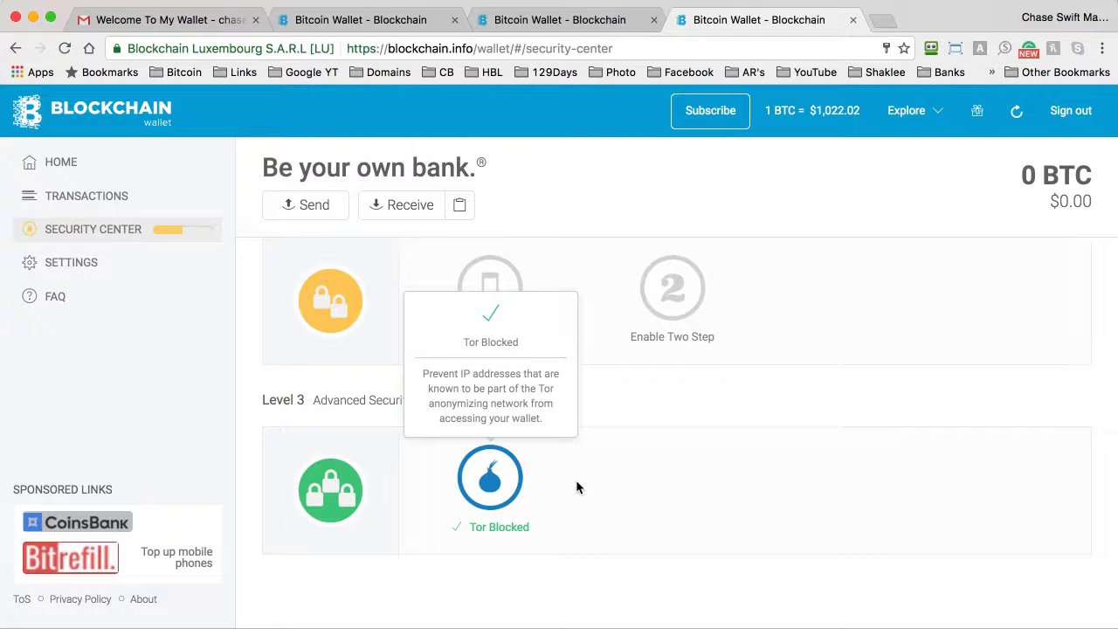
scroll(576, 481, up, 5)
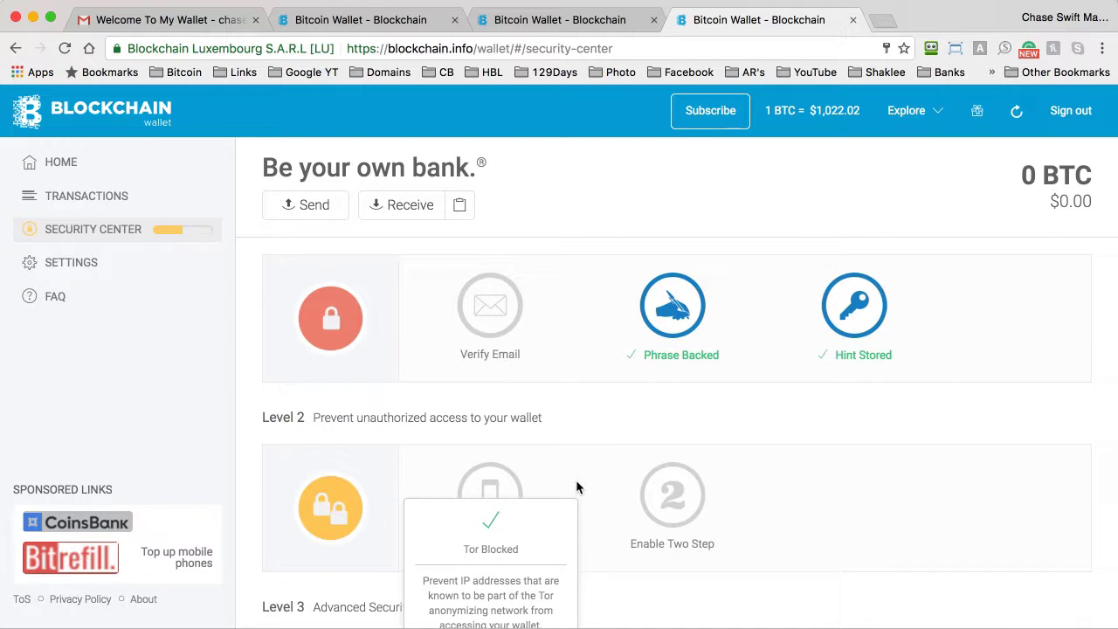
scroll(577, 486, down, 5)
mouse_move(539, 476)
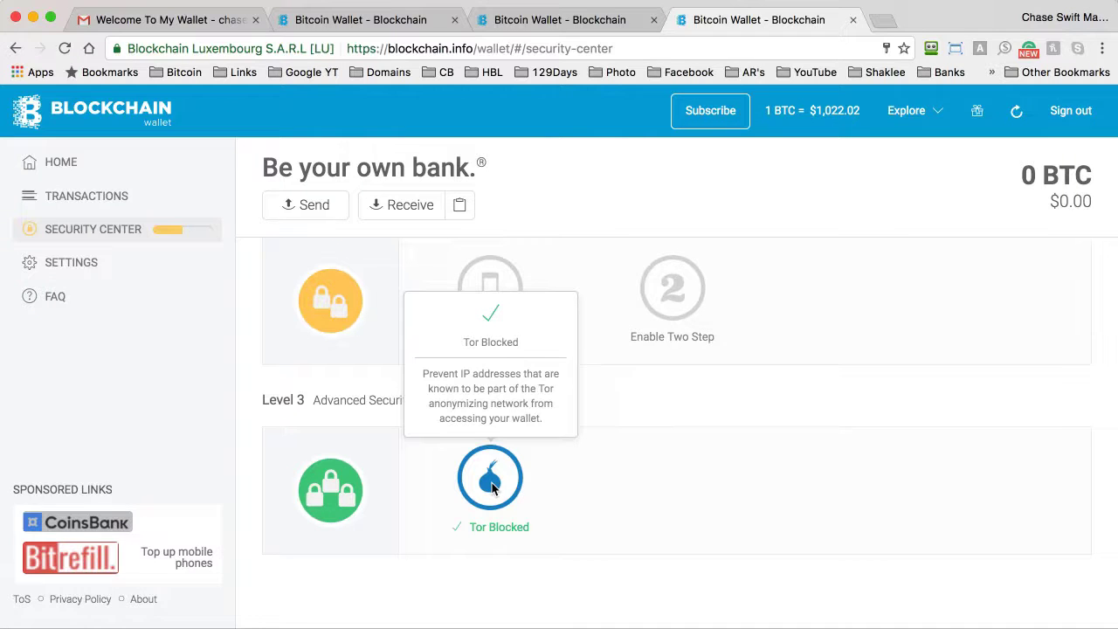
scroll(490, 487, up, 3)
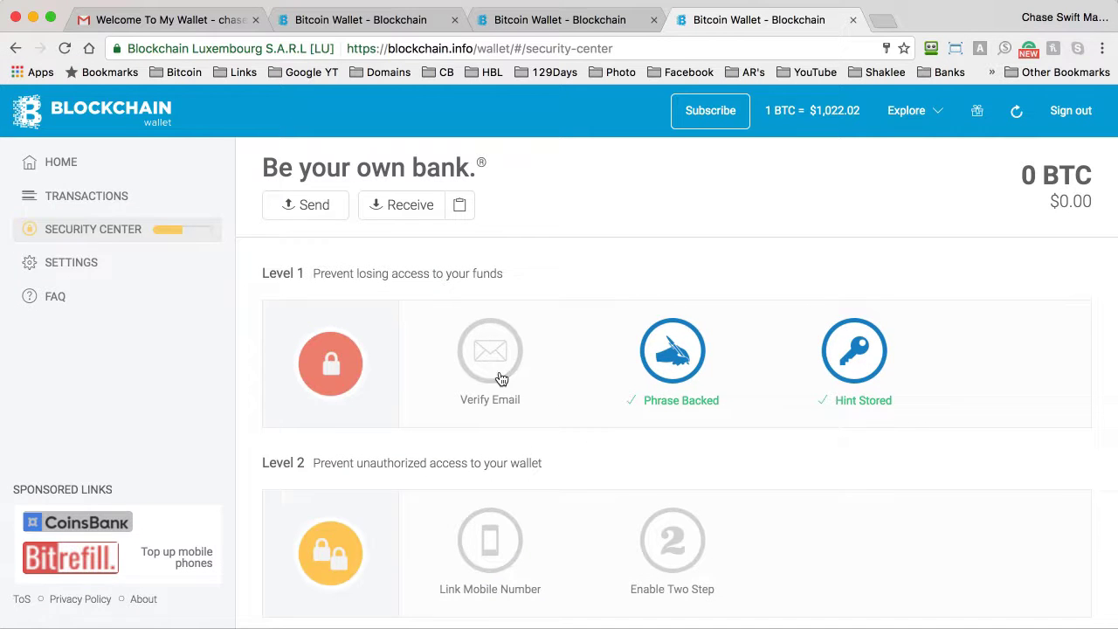
scroll(502, 401, down, 5)
scroll(502, 402, up, 5)
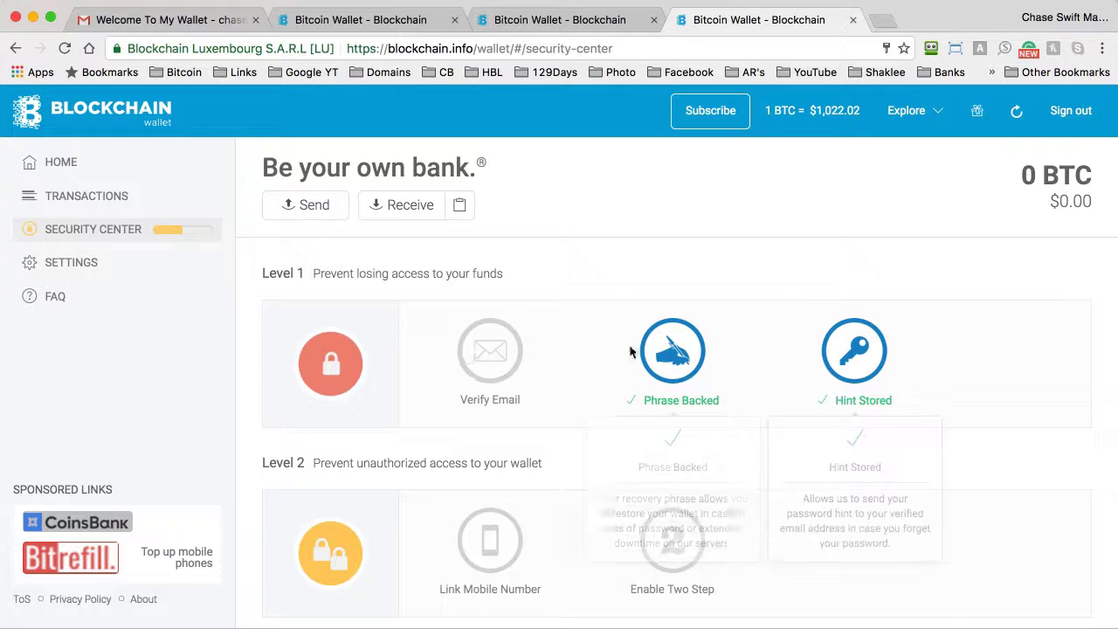
scroll(683, 393, down, 3)
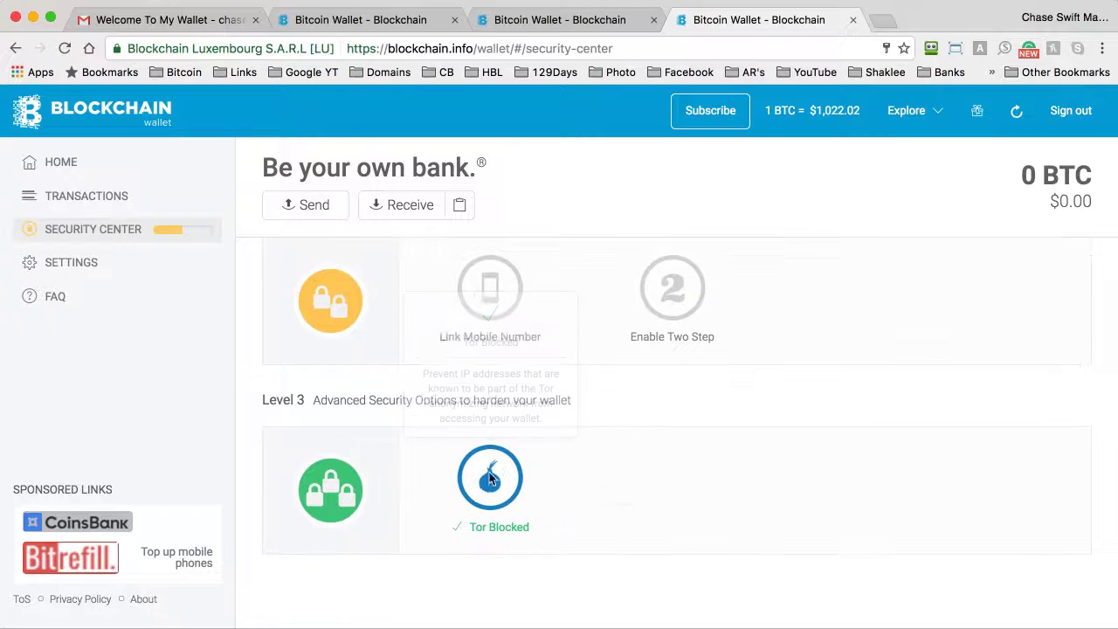
scroll(558, 481, up, 3)
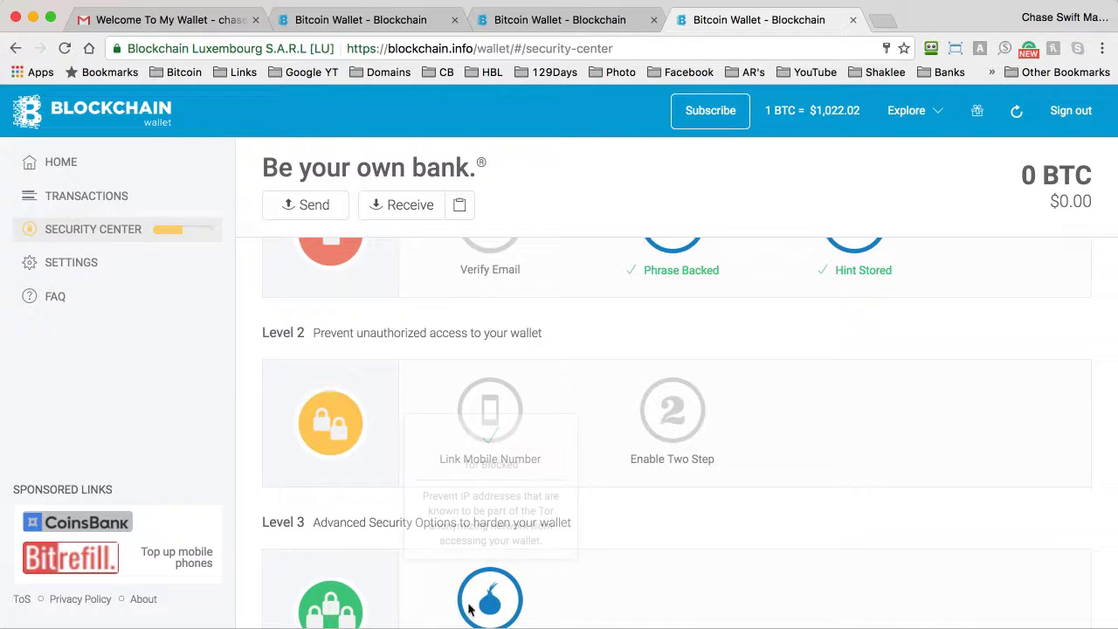
click(446, 628)
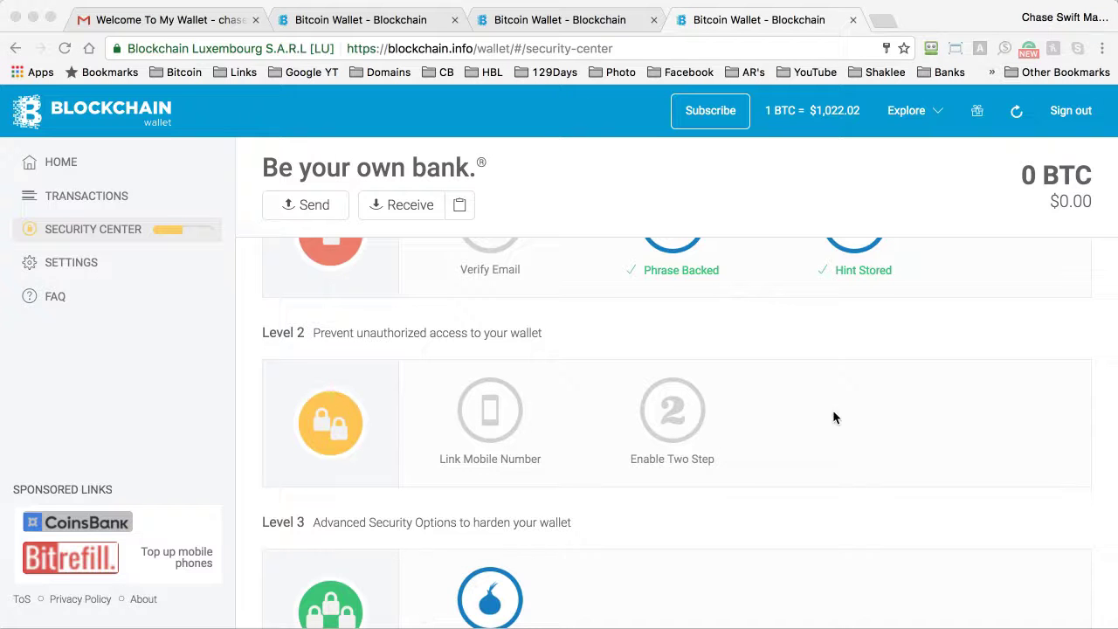
scroll(831, 412, up, 3)
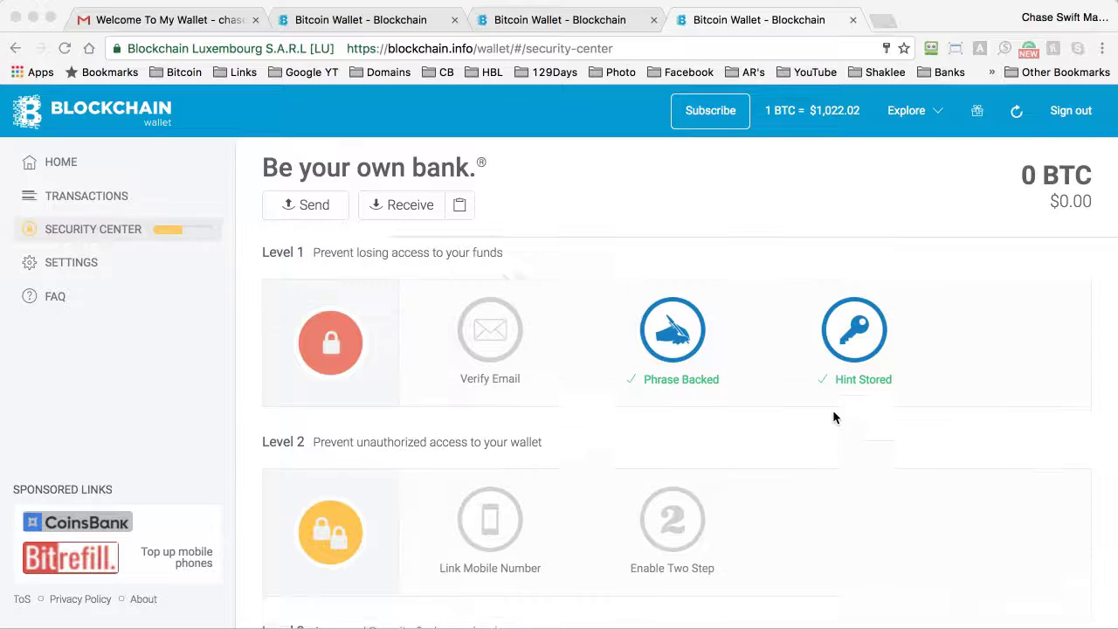
Sign out and leave the sign-in page with the Wallet ID filled and password empty
click(1069, 116)
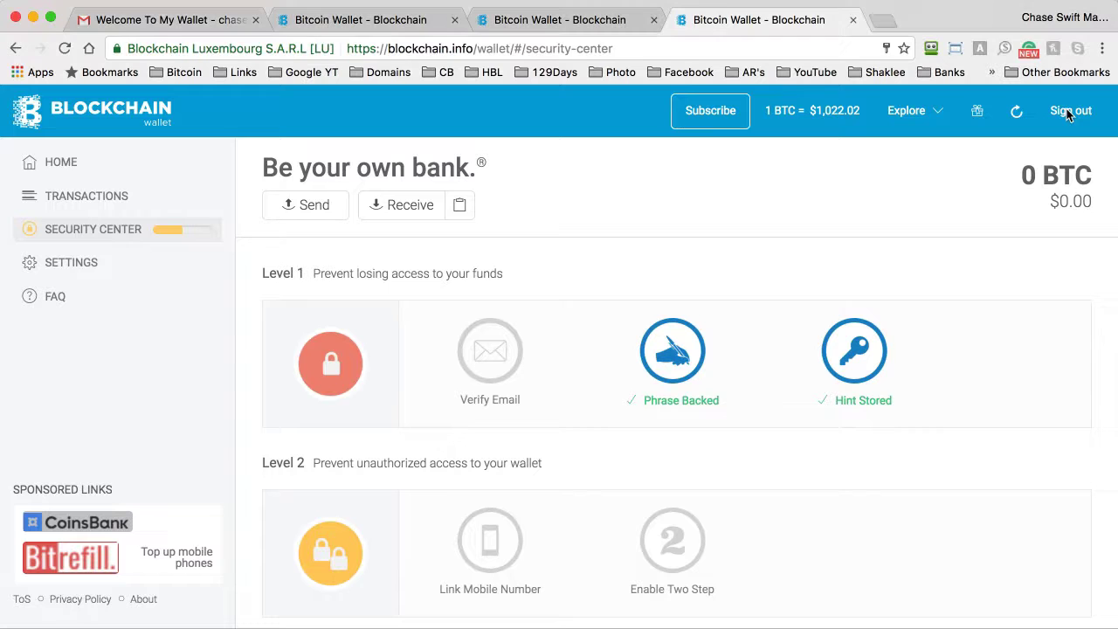
click(1067, 111)
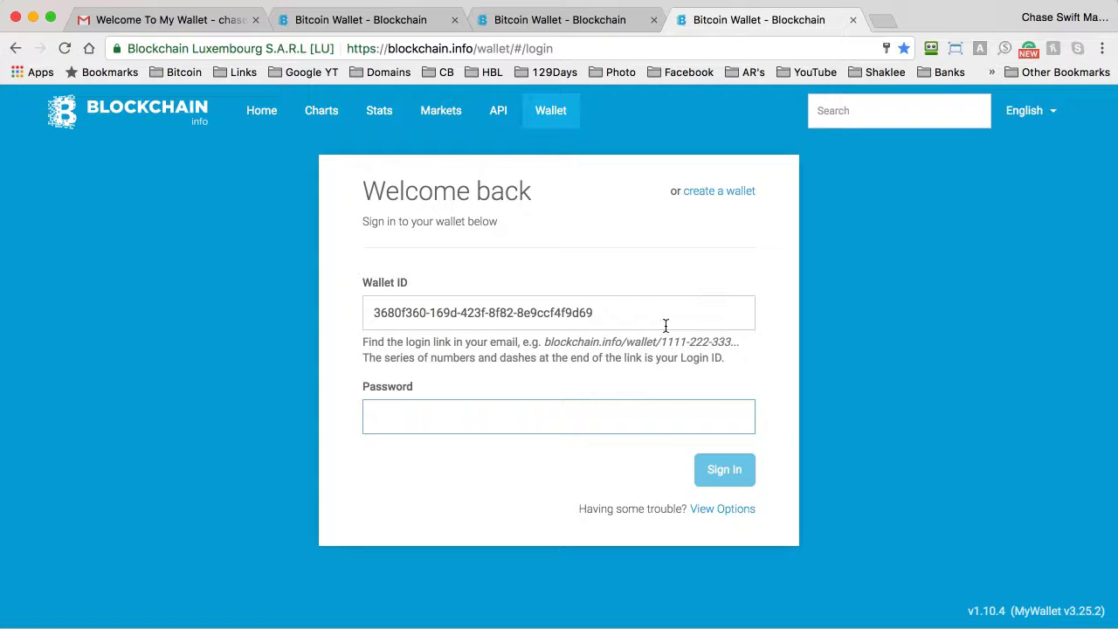
triple_click(464, 312)
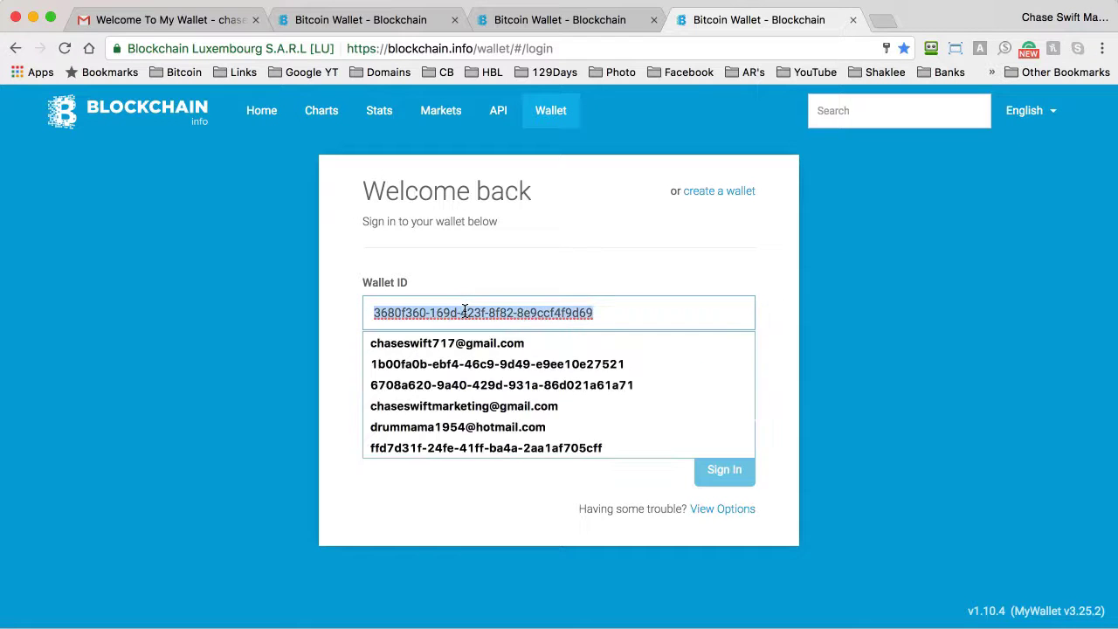
click(339, 321)
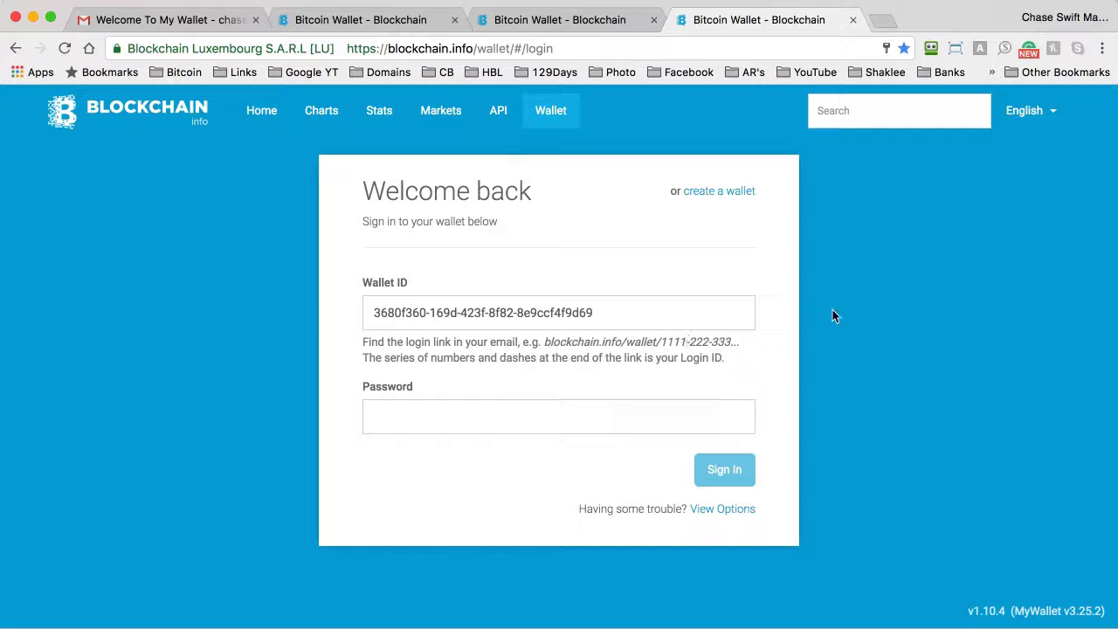
Move the Untitled 29.txt notes to the top-right beside the sign-in form and select its Wallet ID
key(super+Tab)
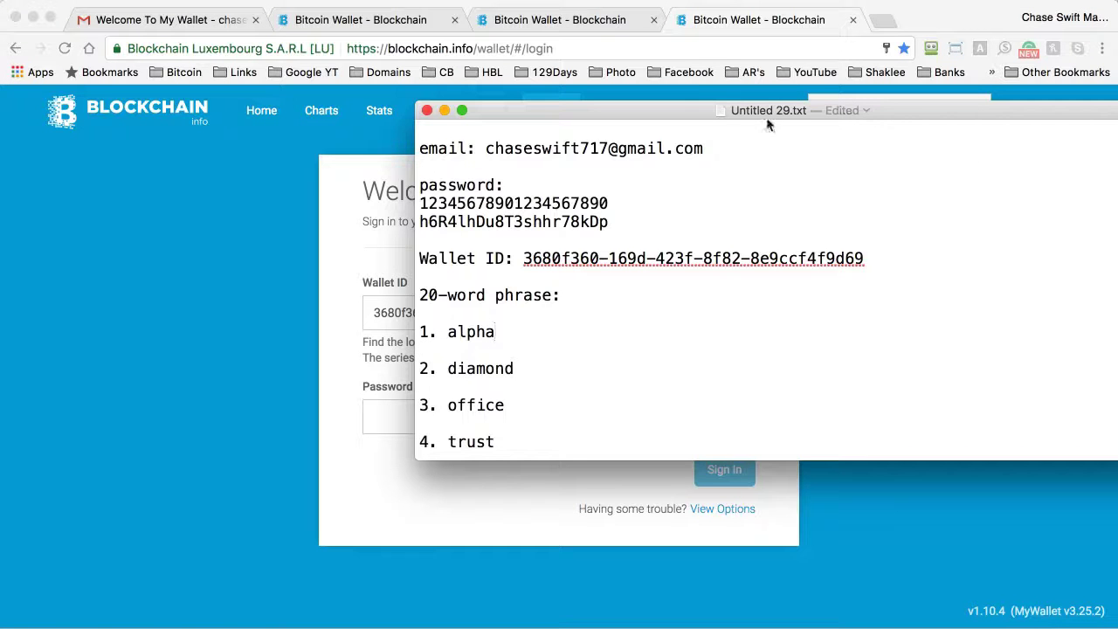
drag(696, 112, 583, 332)
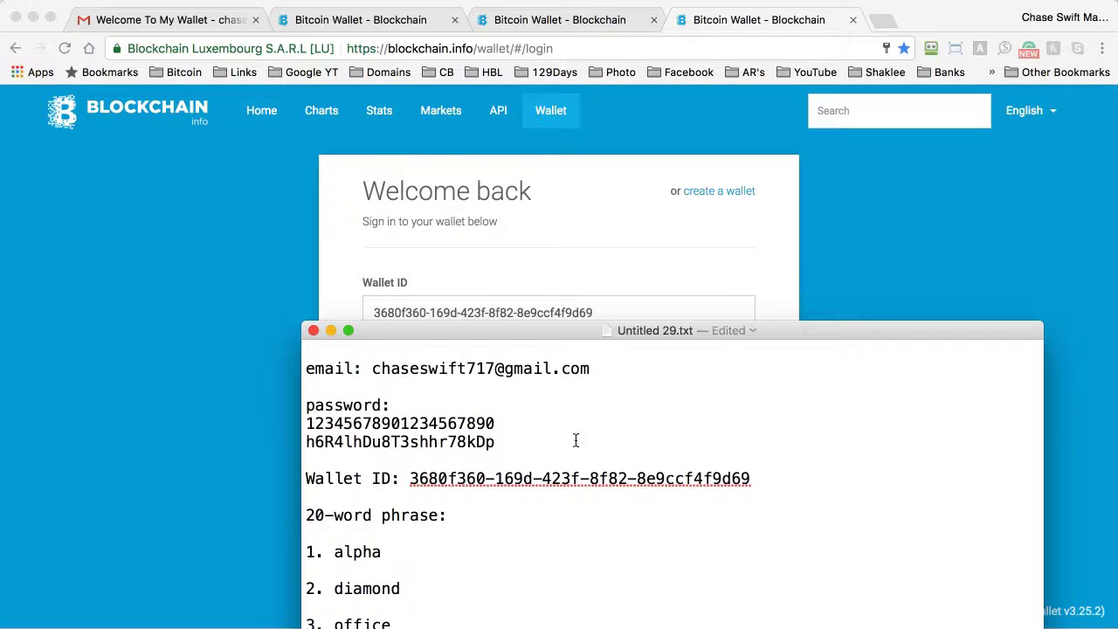
drag(499, 331, 474, 344)
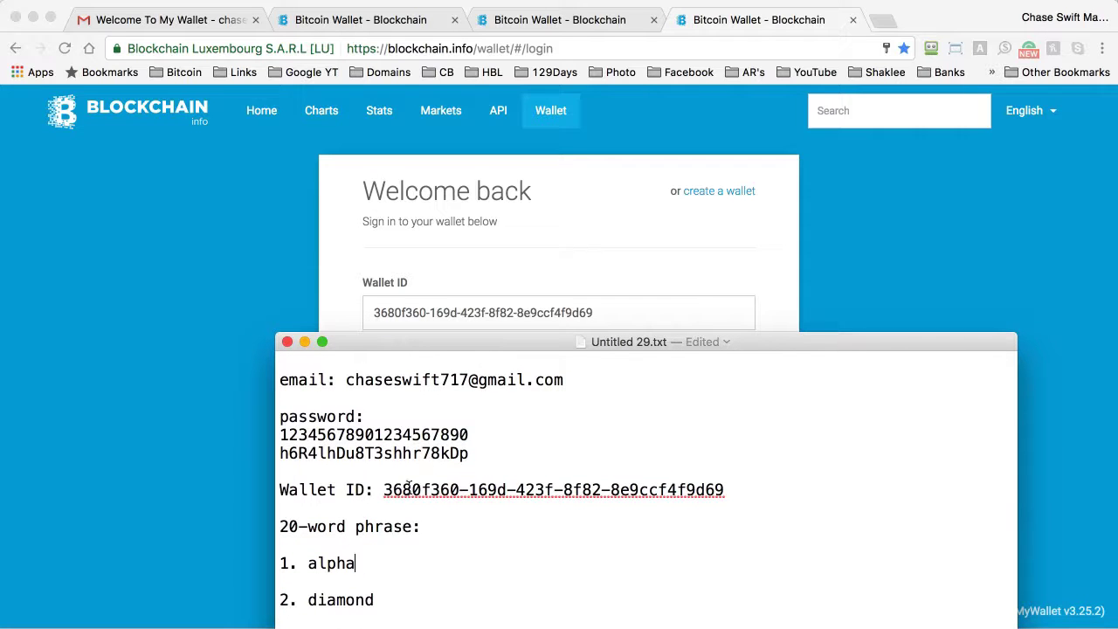
drag(383, 490, 720, 490)
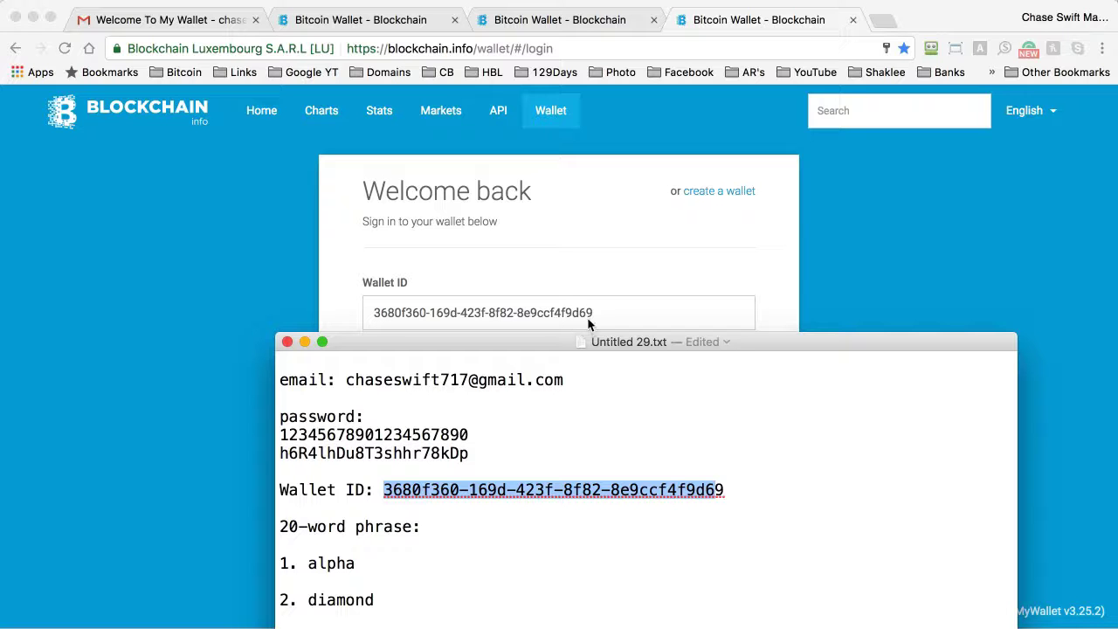
click(724, 484)
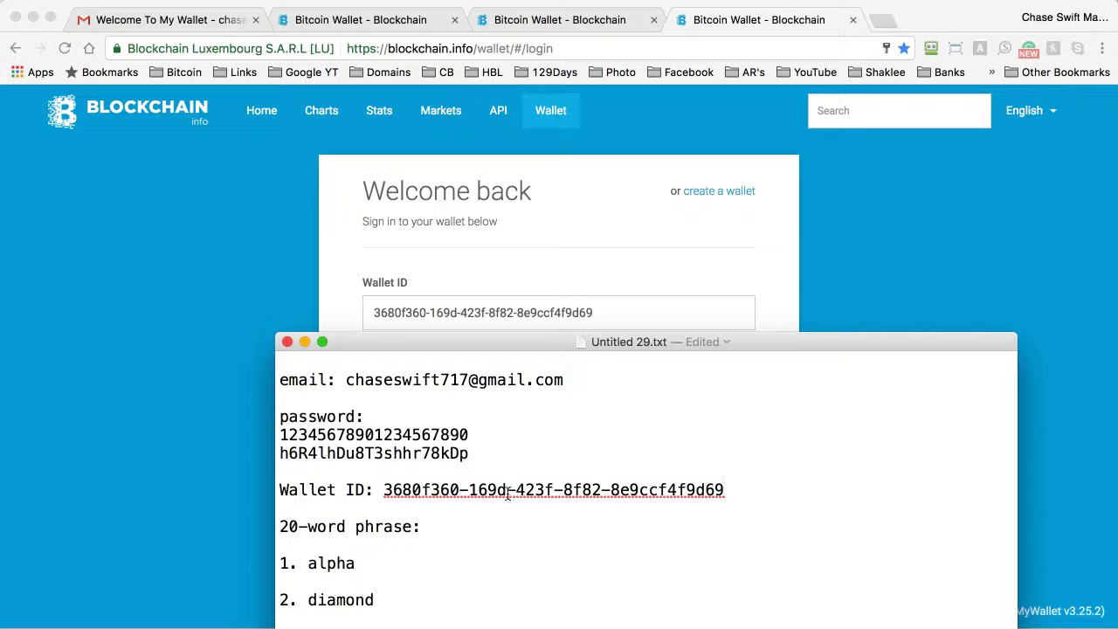
drag(382, 490, 728, 488)
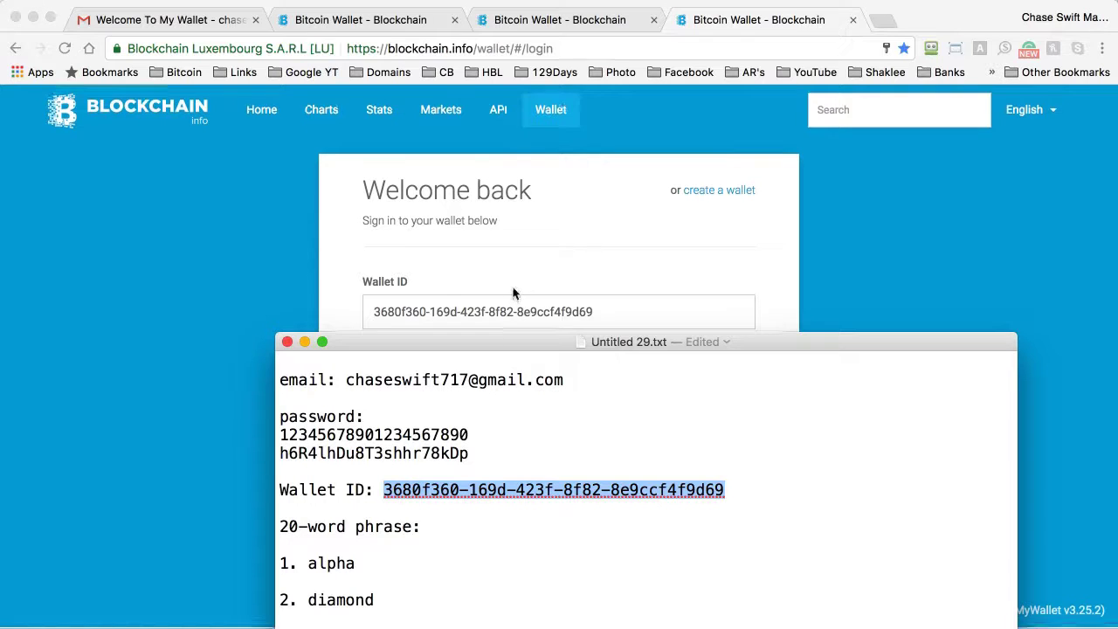
drag(512, 339, 867, 137)
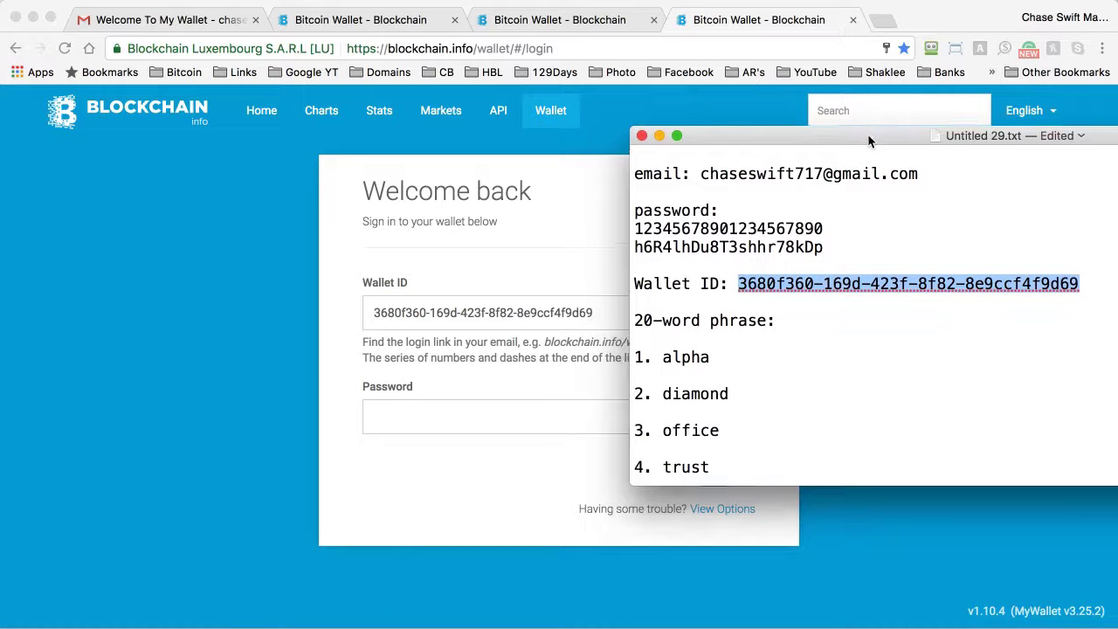
double_click(750, 247)
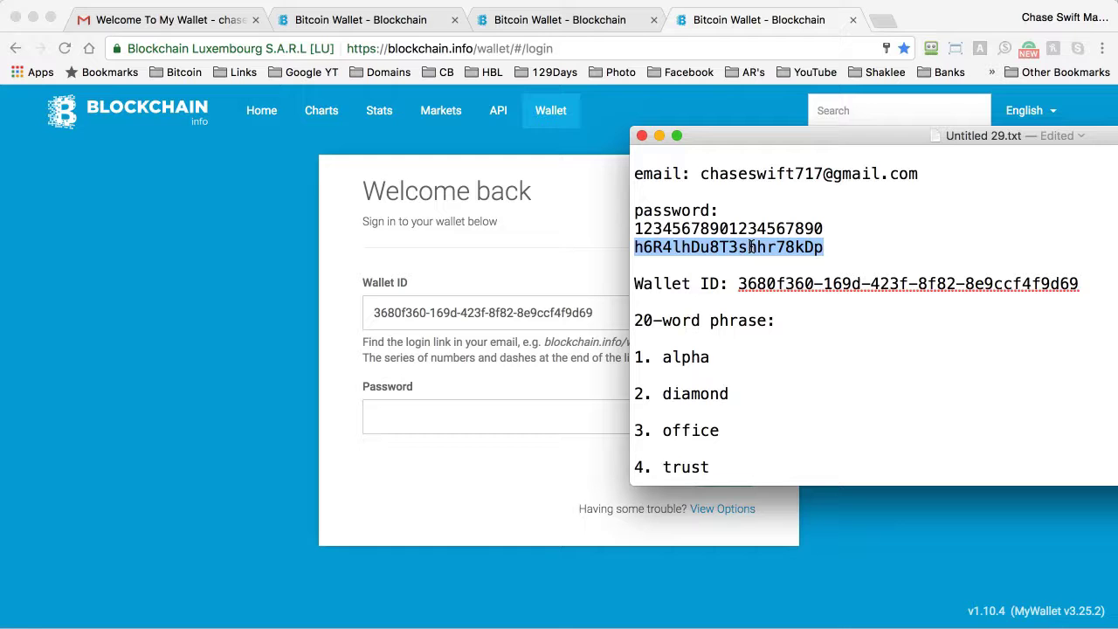
click(821, 277)
drag(738, 289, 1078, 287)
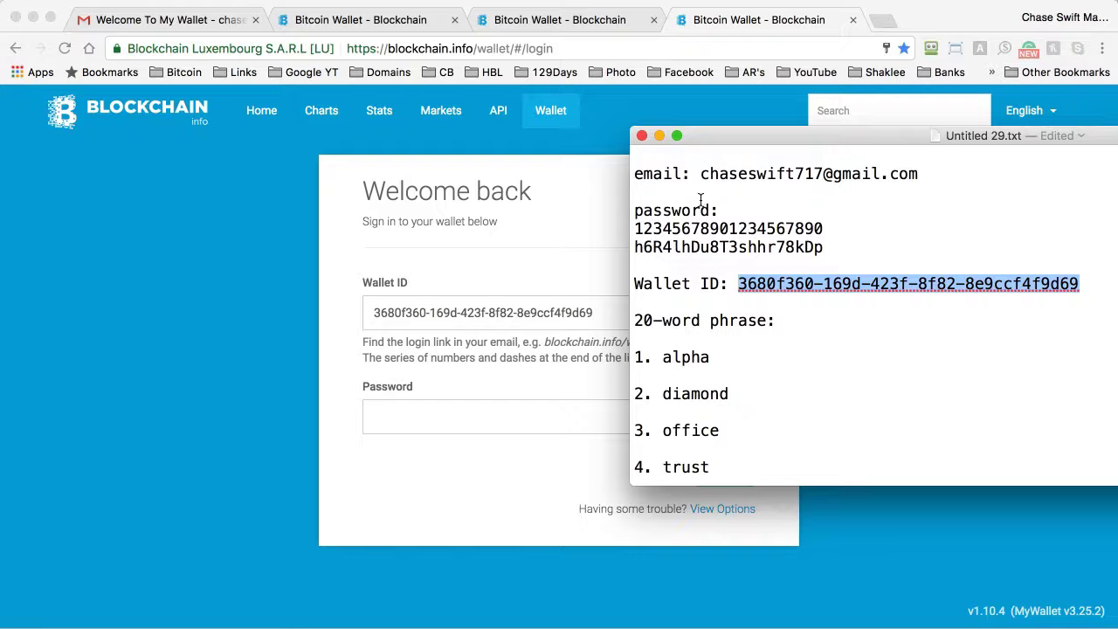
Paste the password from the notes into the Password field, sign in, and let Chrome save it
double_click(703, 246)
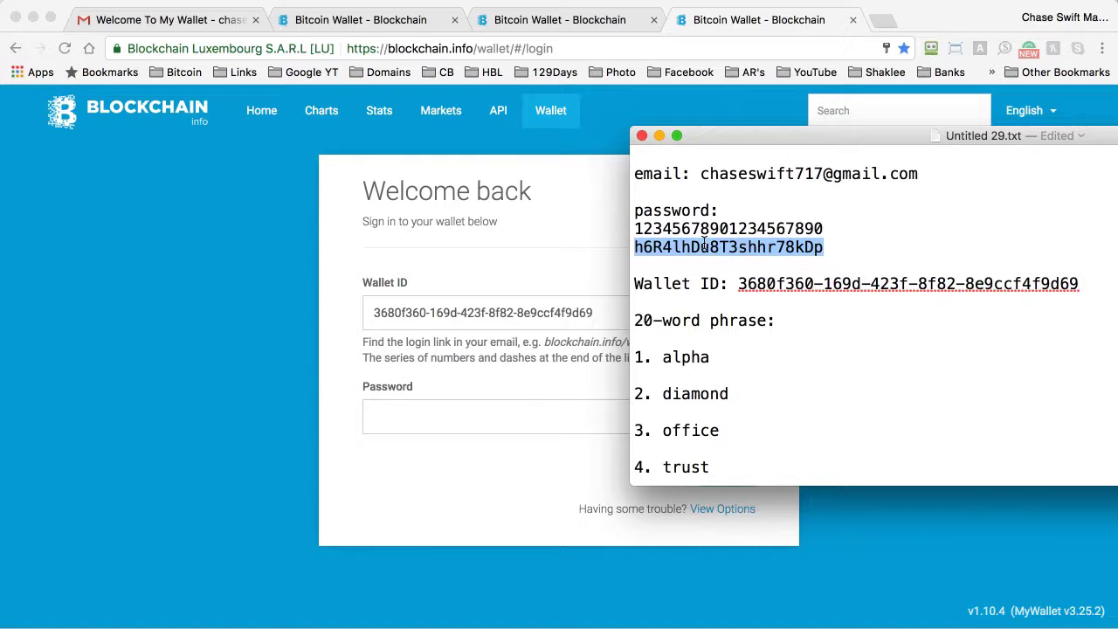
click(515, 410)
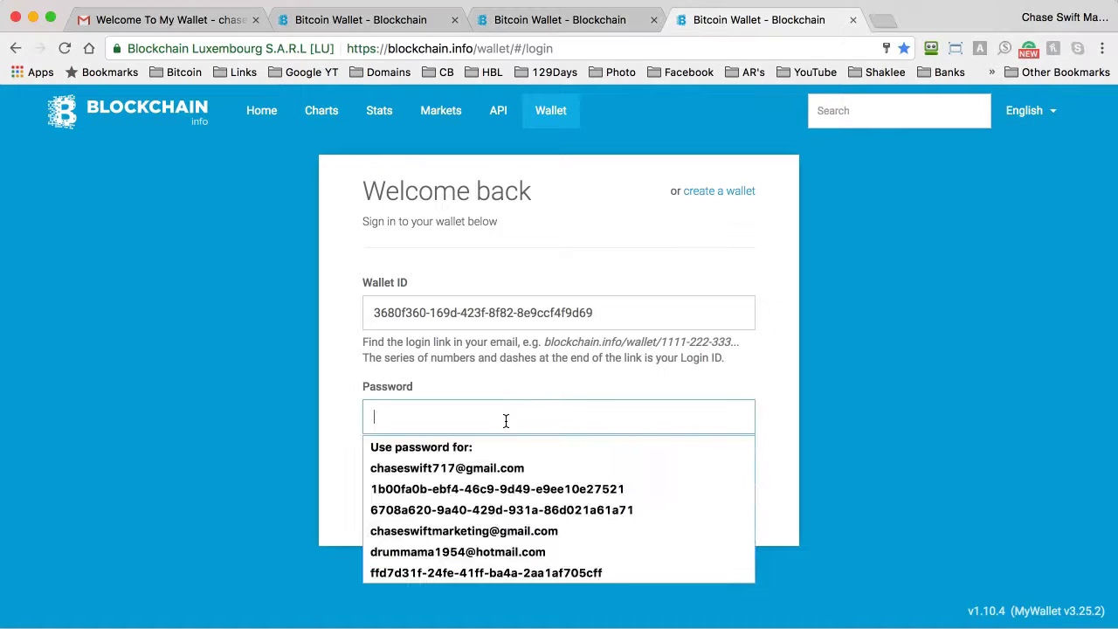
key(super+v)
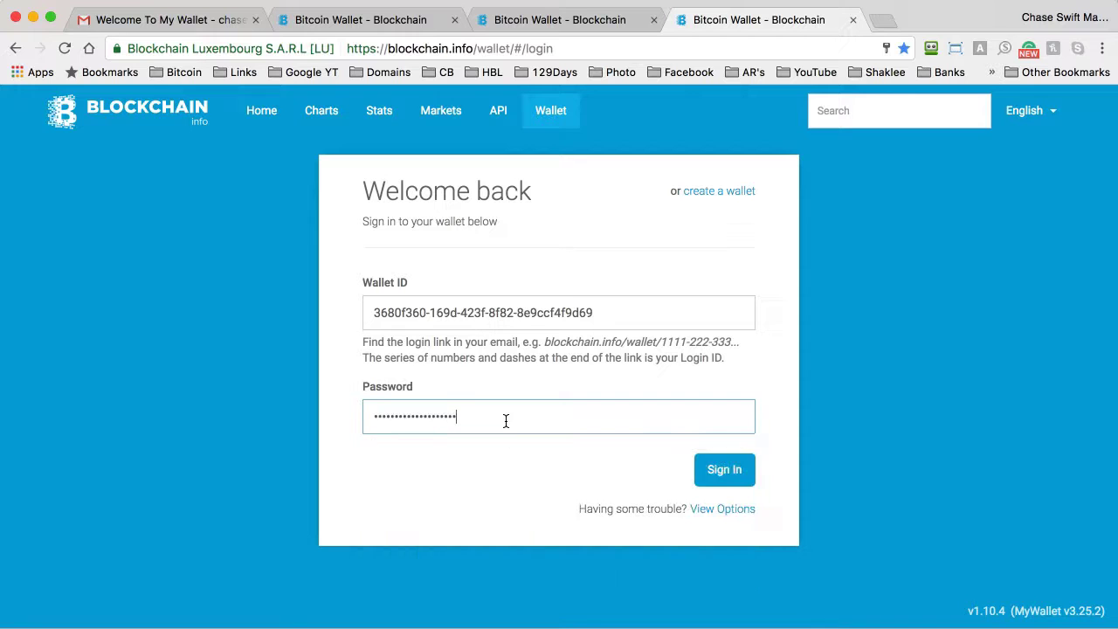
click(729, 469)
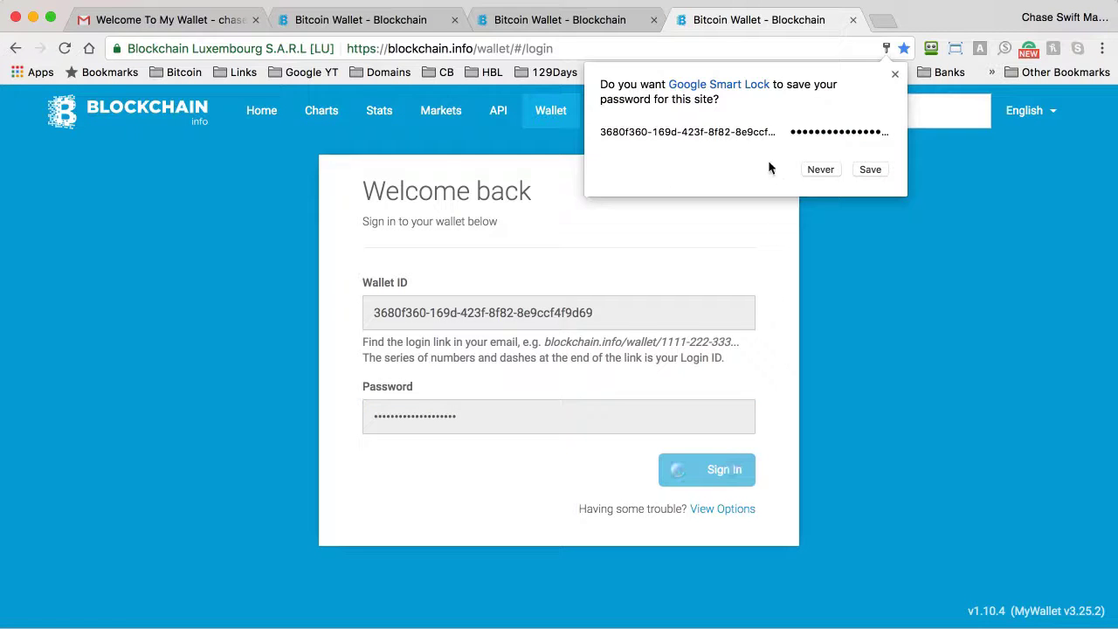
click(870, 170)
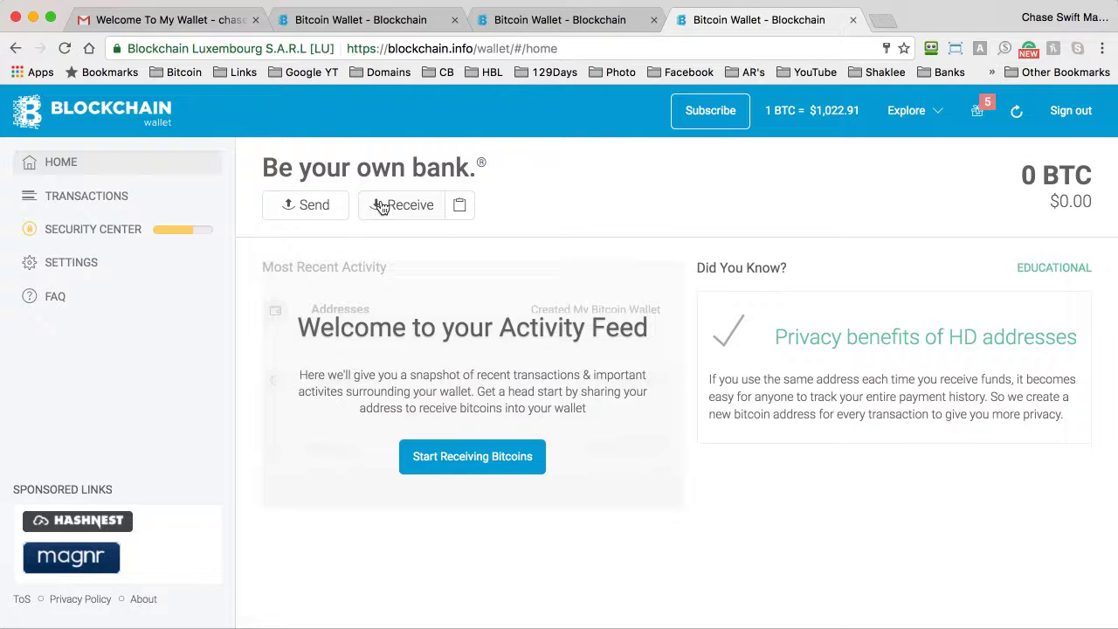
Open the Security Center, expand and collapse Enable Two Step, then return to the notes
click(114, 240)
mouse_move(503, 358)
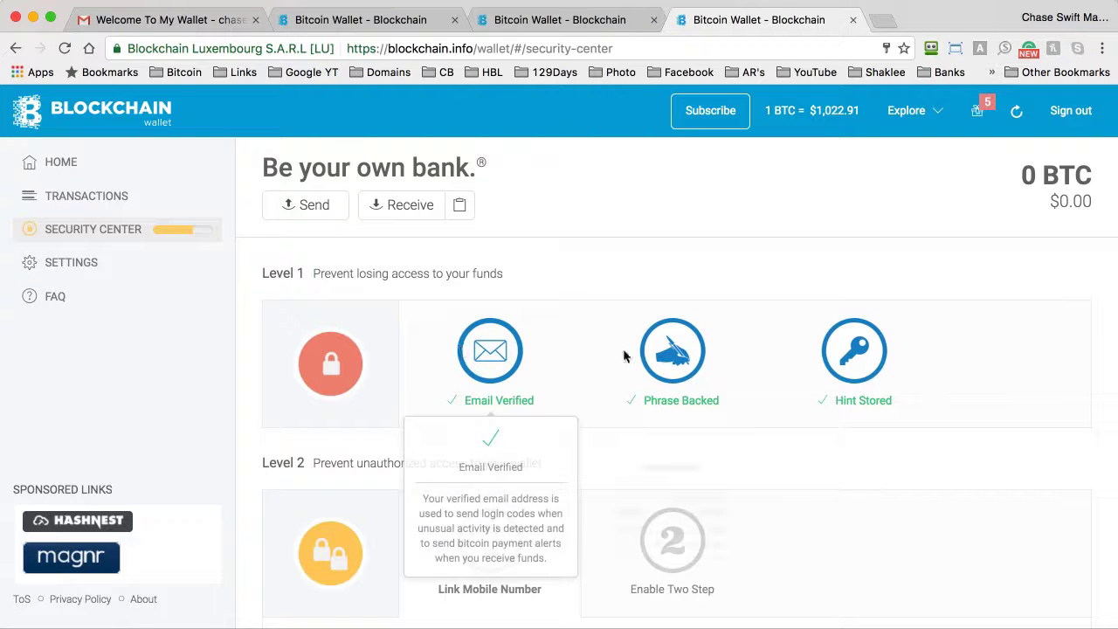
click(673, 546)
scroll(673, 381, down, 5)
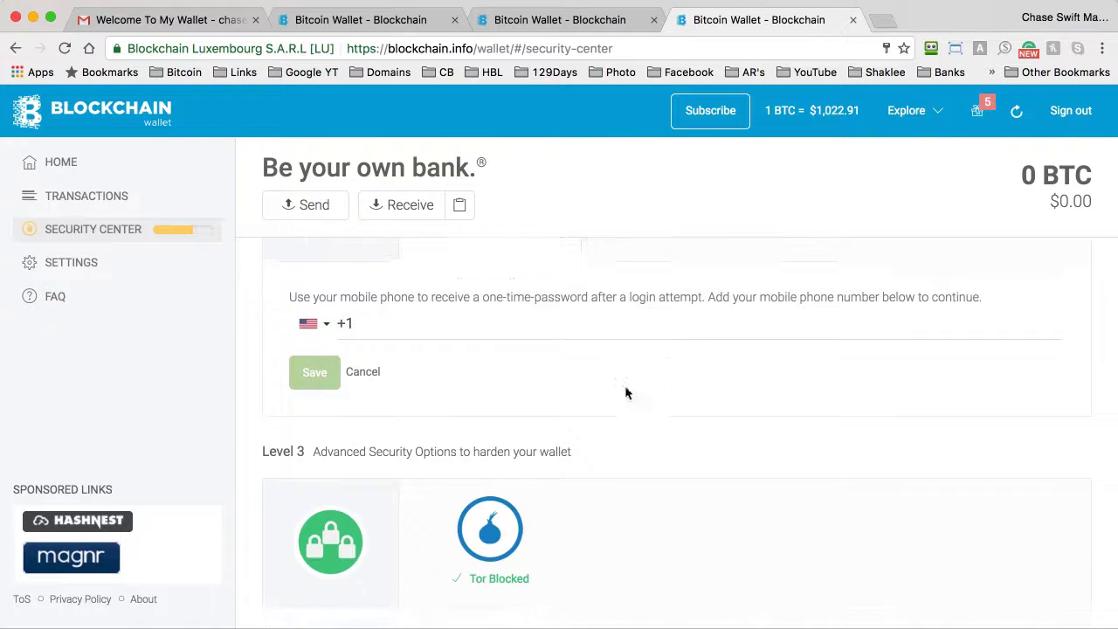
scroll(502, 350, up, 3)
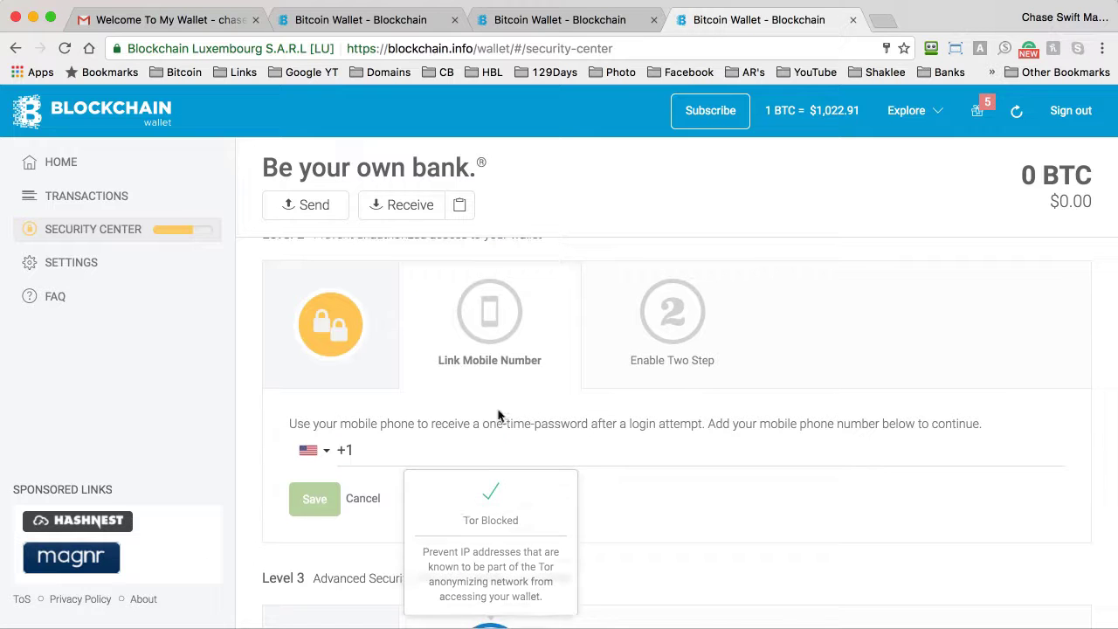
click(496, 323)
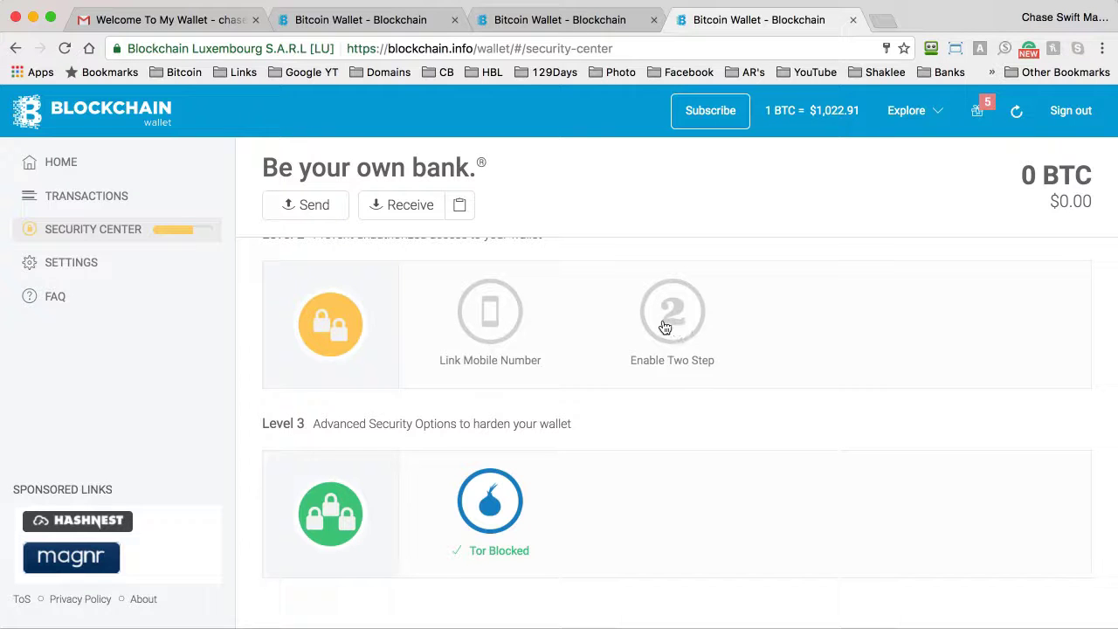
scroll(674, 325, up, 2)
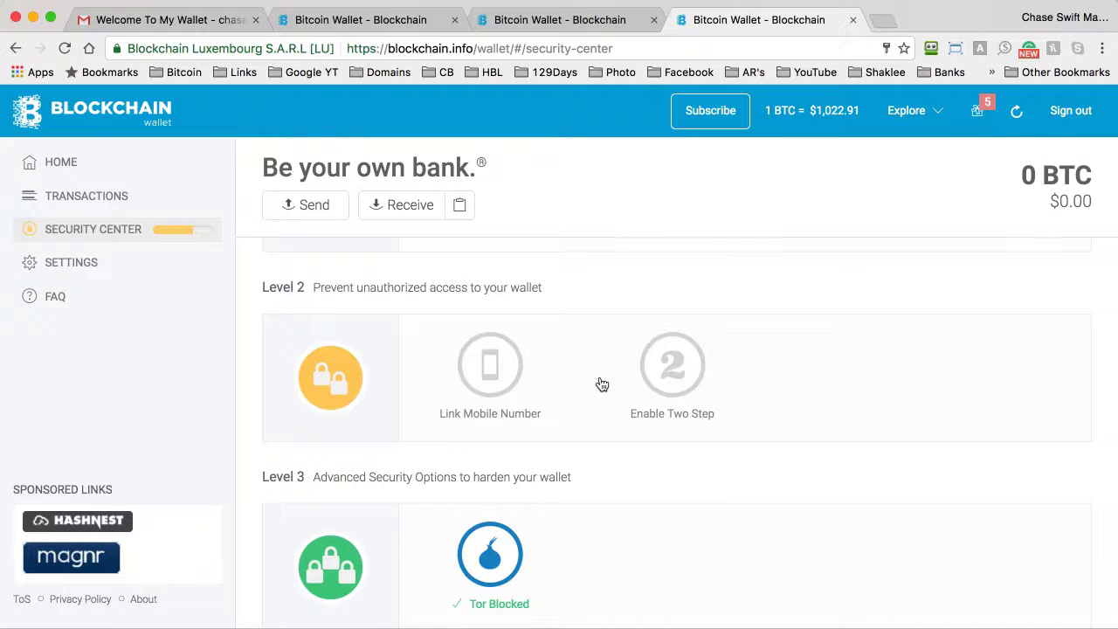
scroll(596, 382, up, 4)
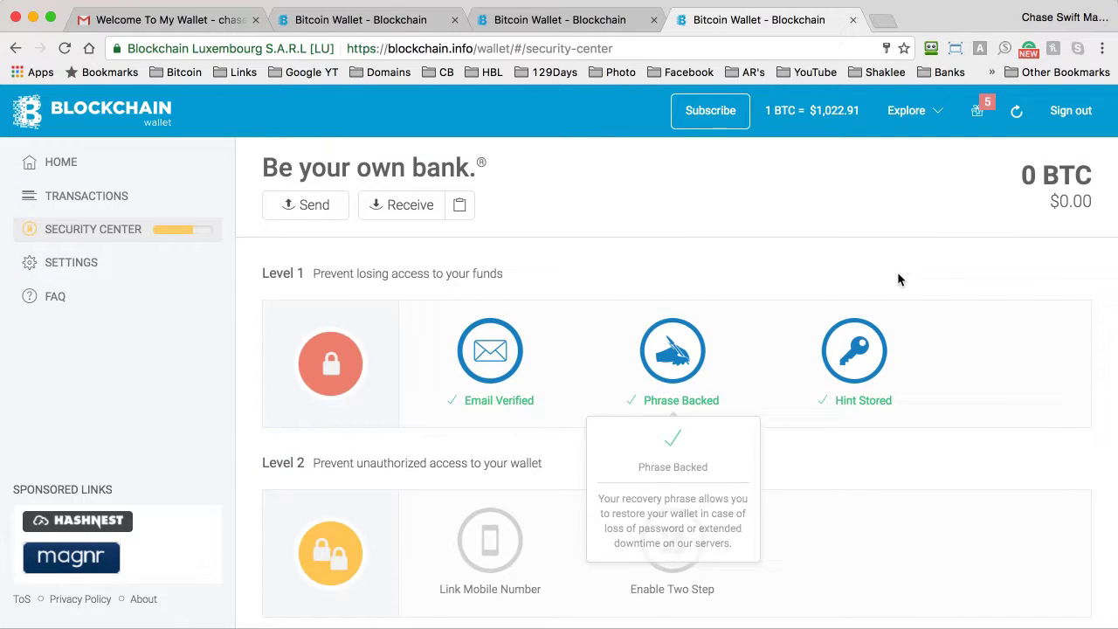
click(1116, 254)
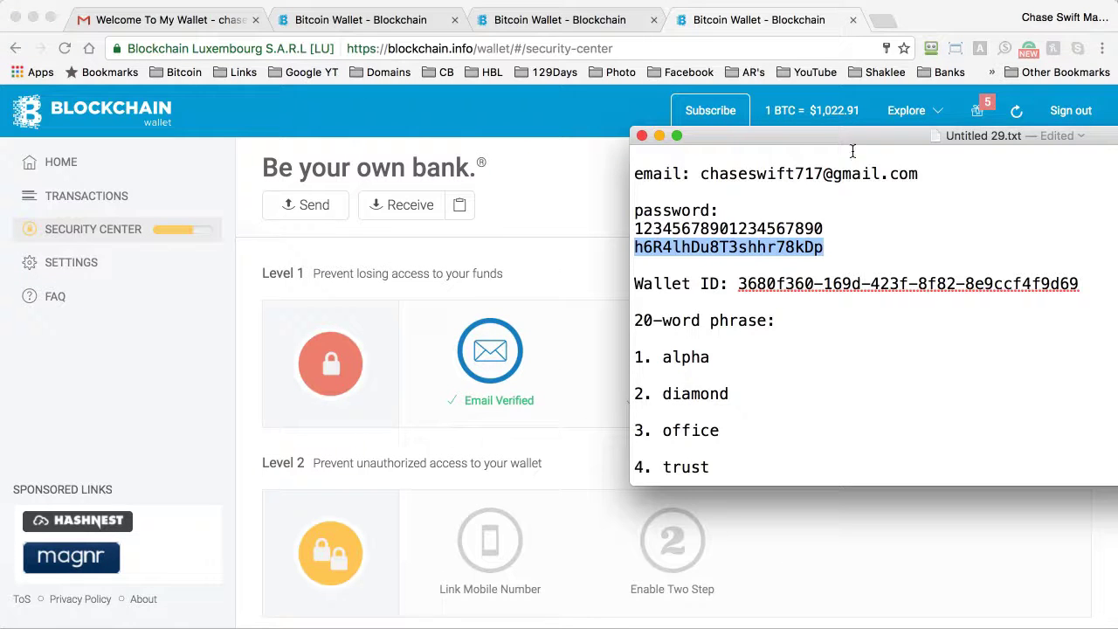
Switch to Preview and clear the selection in the recovery URL box
scroll(760, 301, up, 1)
key(super+Tab)
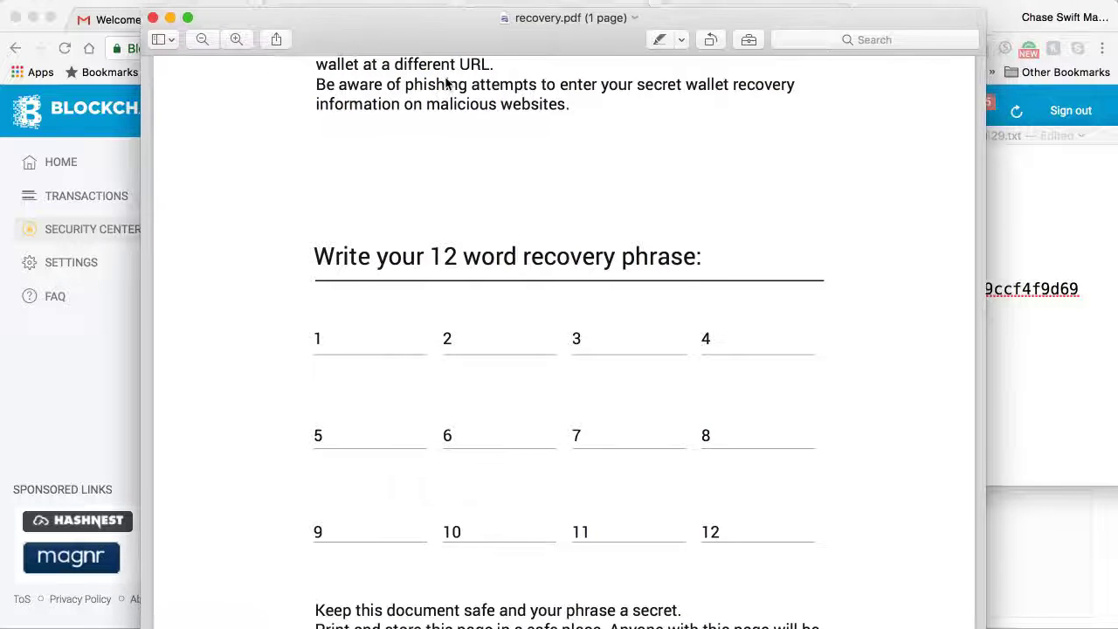
scroll(469, 200, up, 8)
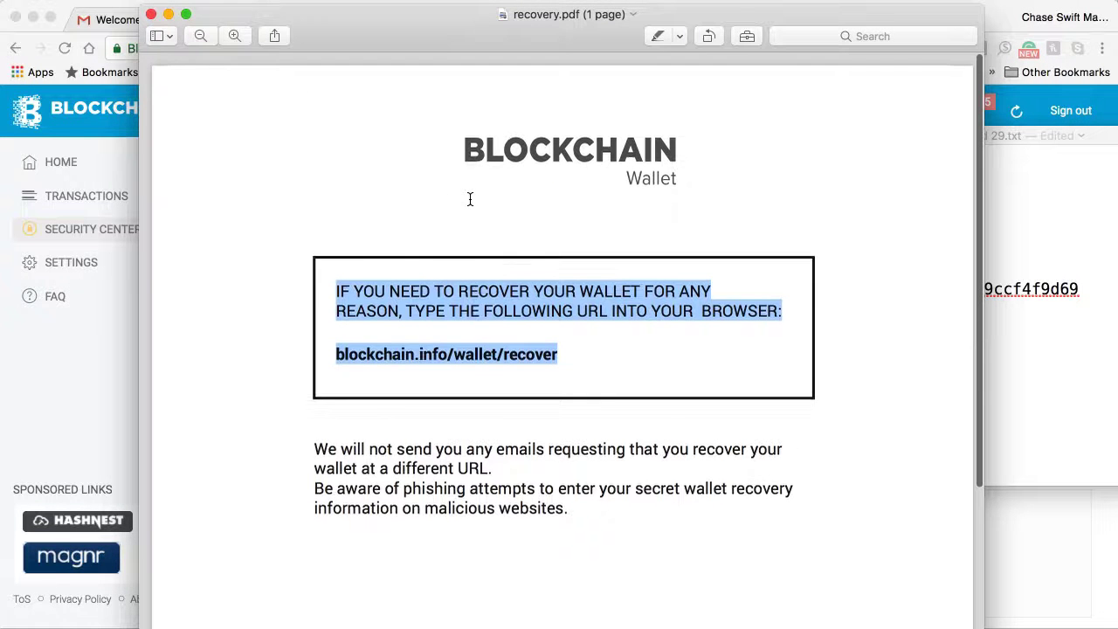
click(495, 271)
scroll(495, 271, down, 10)
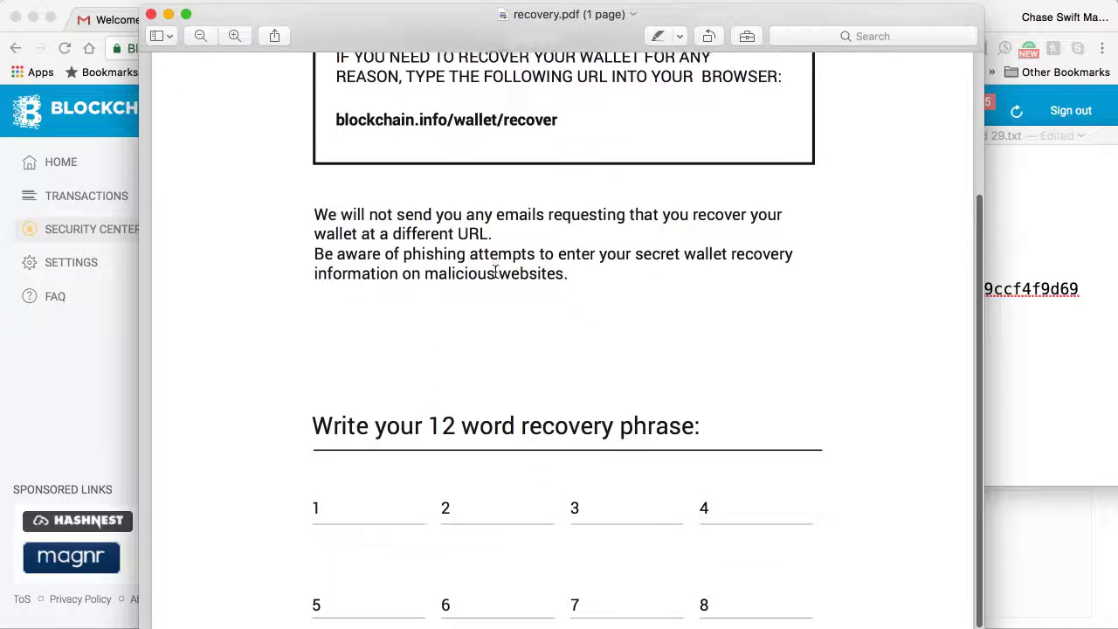
scroll(495, 272, down, 1)
scroll(495, 272, up, 1)
scroll(495, 272, down, 1)
scroll(495, 271, up, 1)
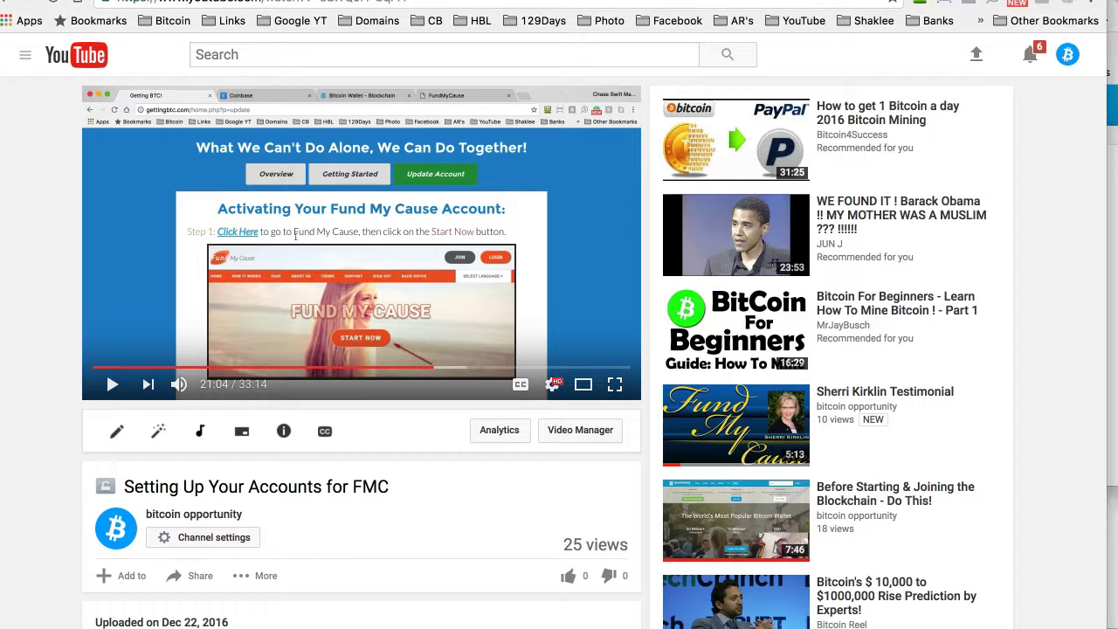
Look over the recovery.pdf phrase heading, then bring Chrome forward with its Window menu open
key(super+Tab)
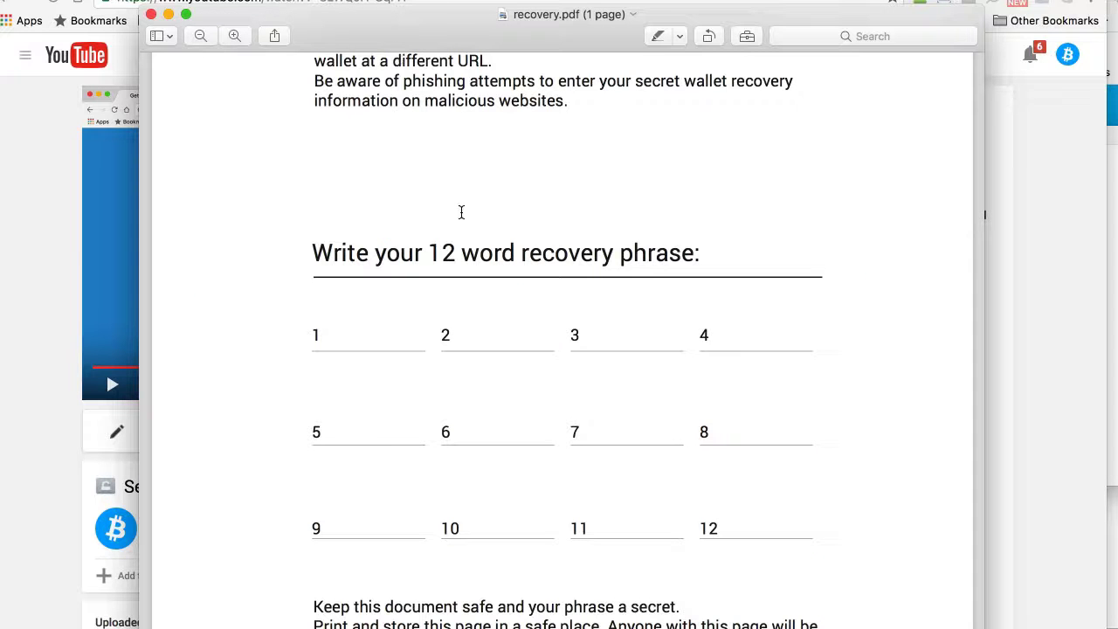
click(1114, 326)
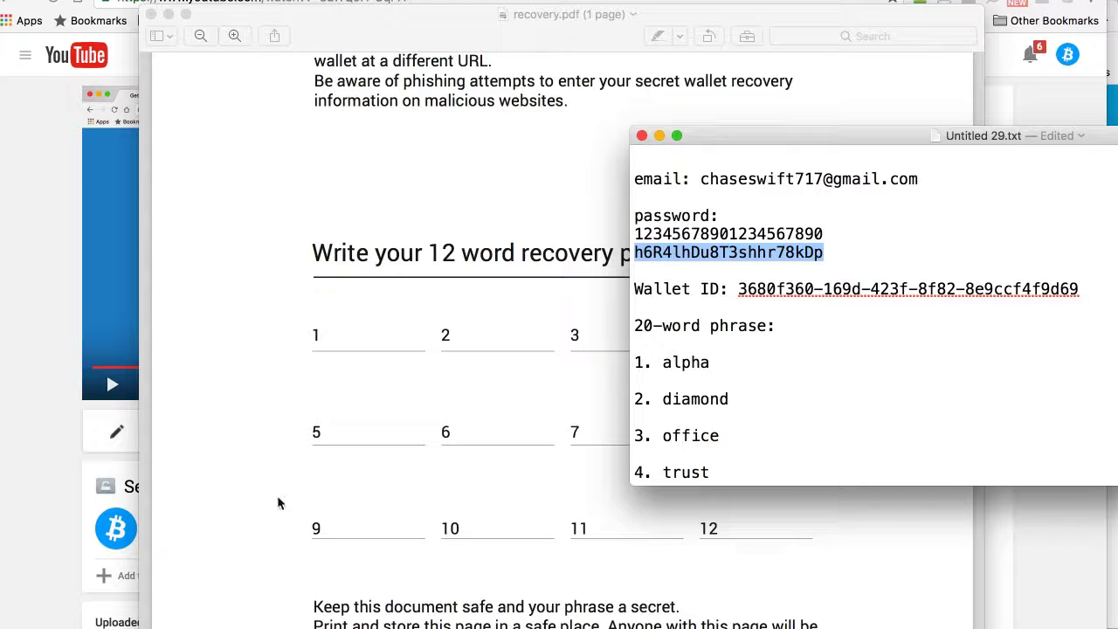
click(774, 309)
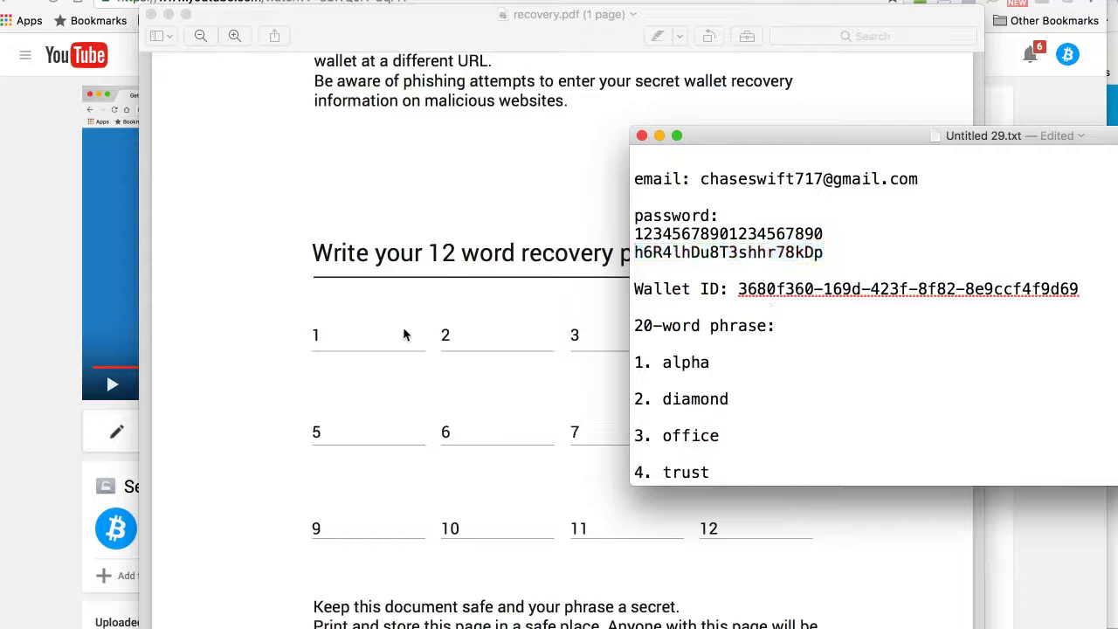
click(303, 280)
drag(316, 262, 563, 268)
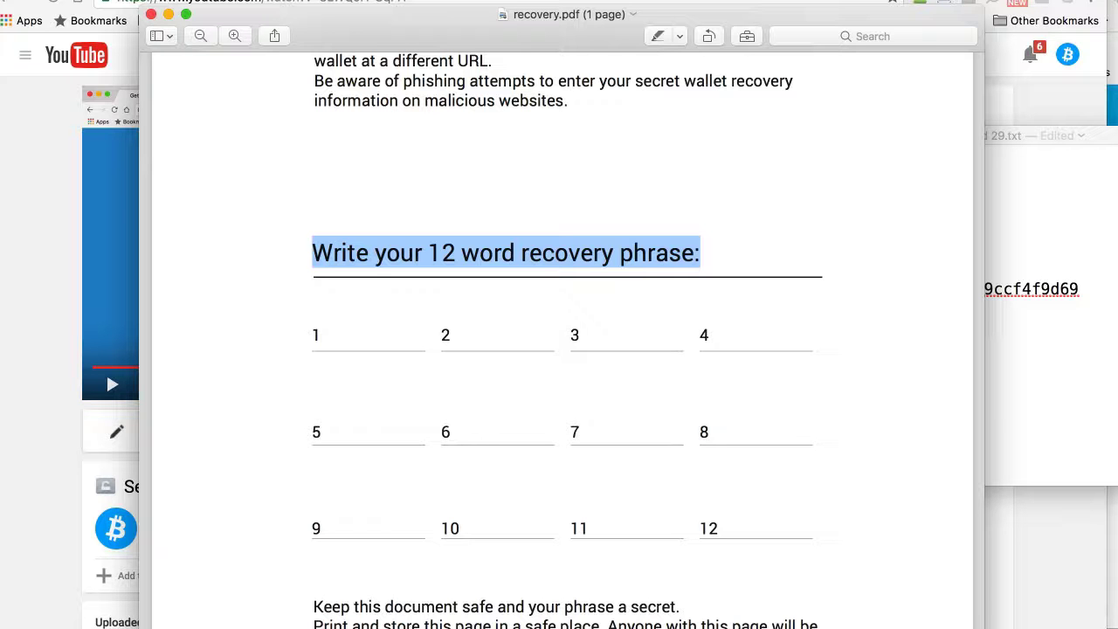
key(super+Tab)
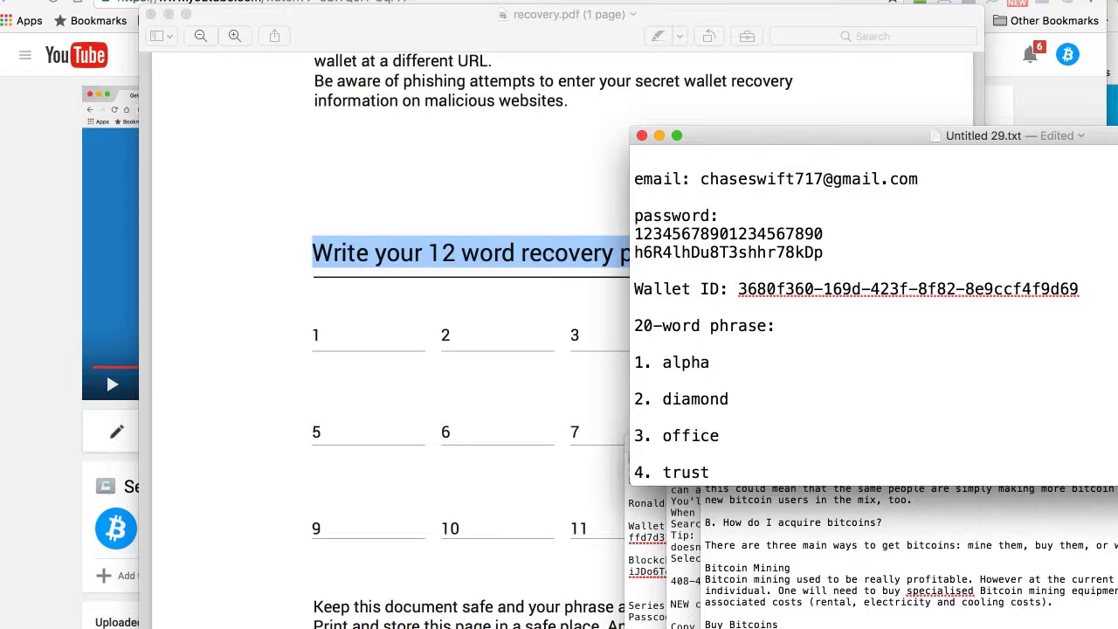
key(super+Tab)
key(super+Tab)
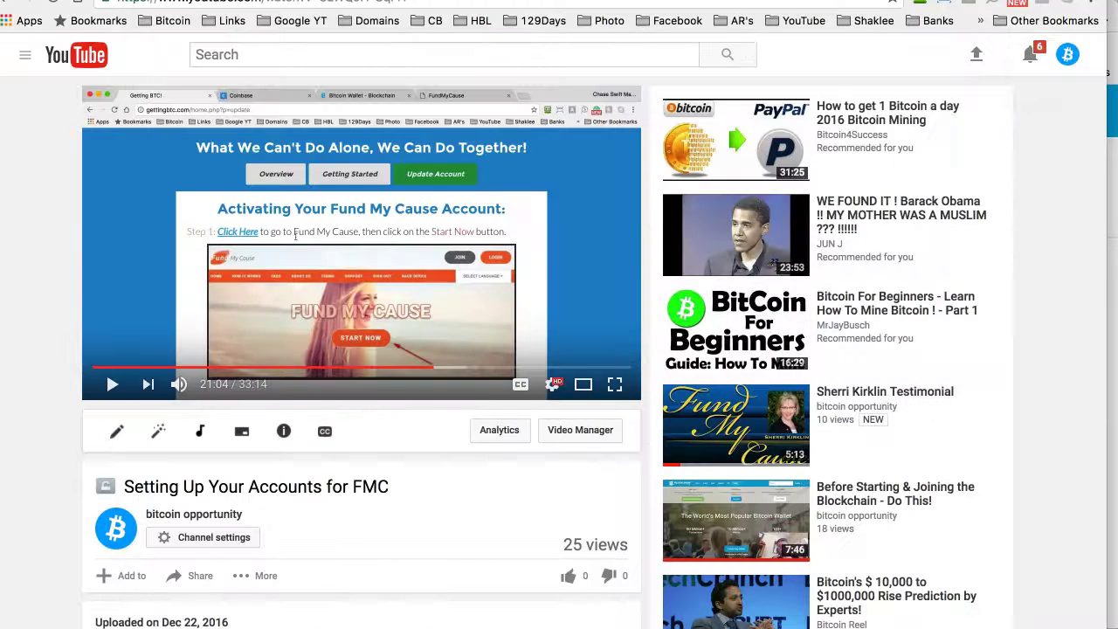
click(362, 0)
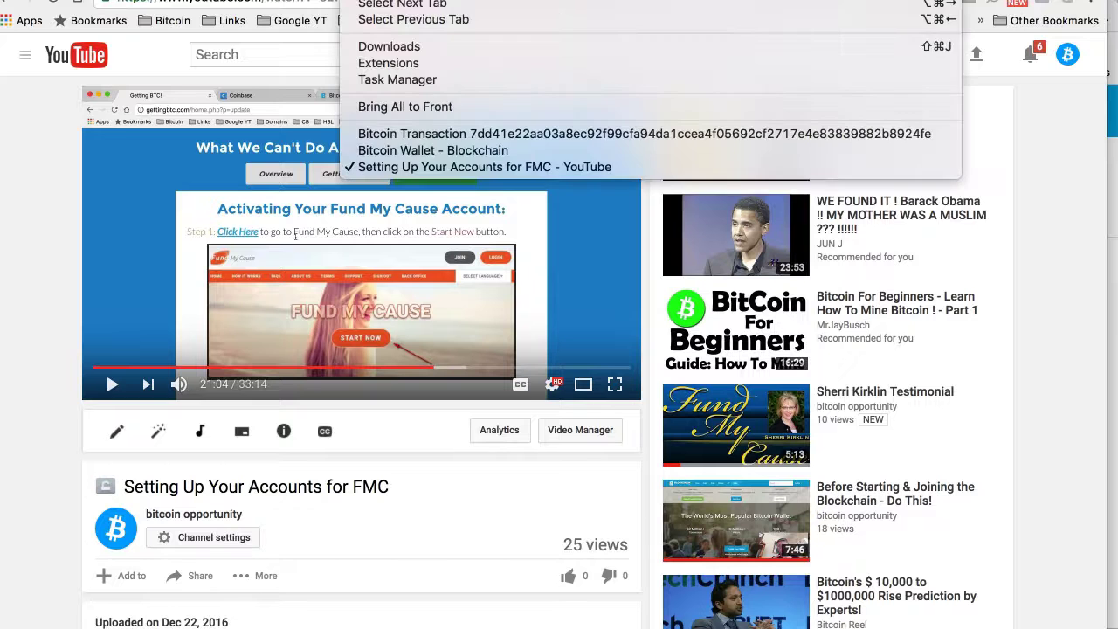
Go to the Bitcoin Wallet - Blockchain tab, close the RoboForm save-login bar, and open Receive
click(399, 154)
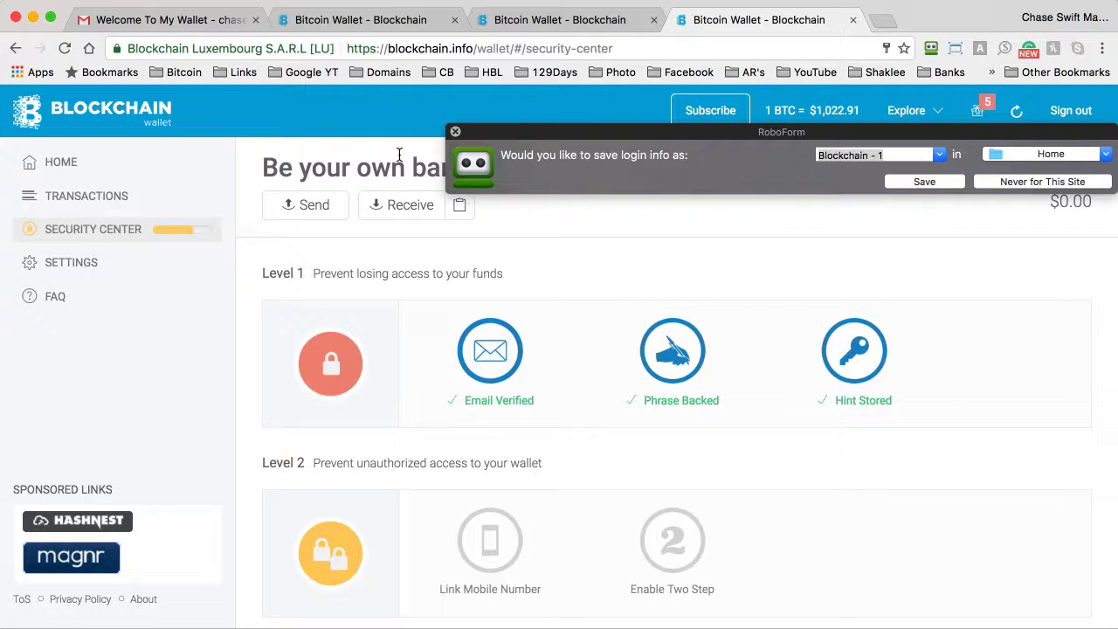
scroll(538, 448, down, 5)
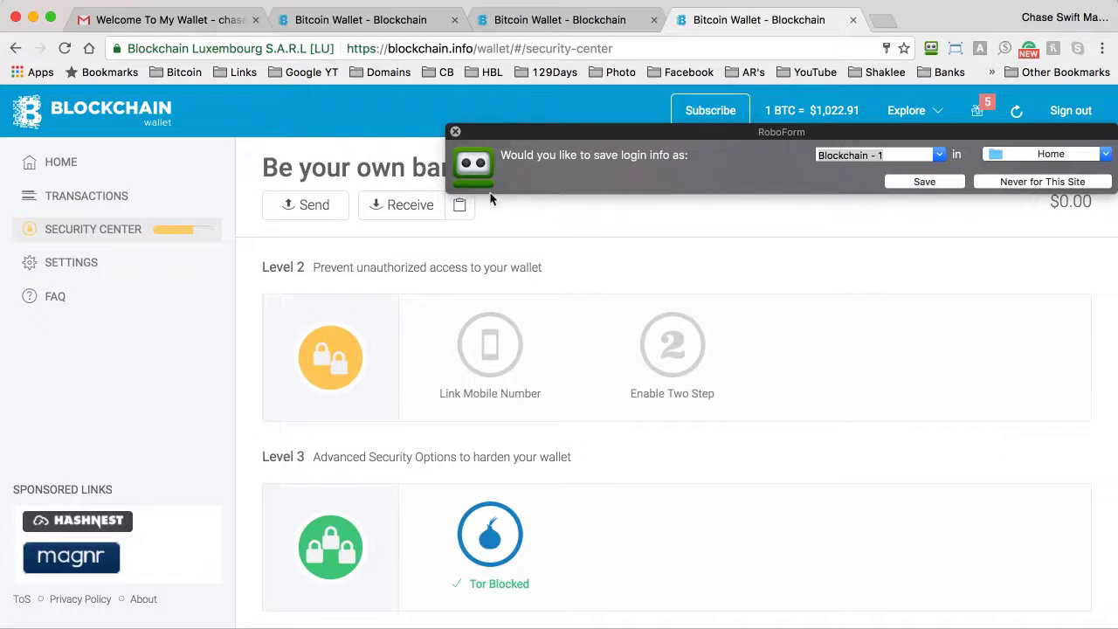
click(455, 131)
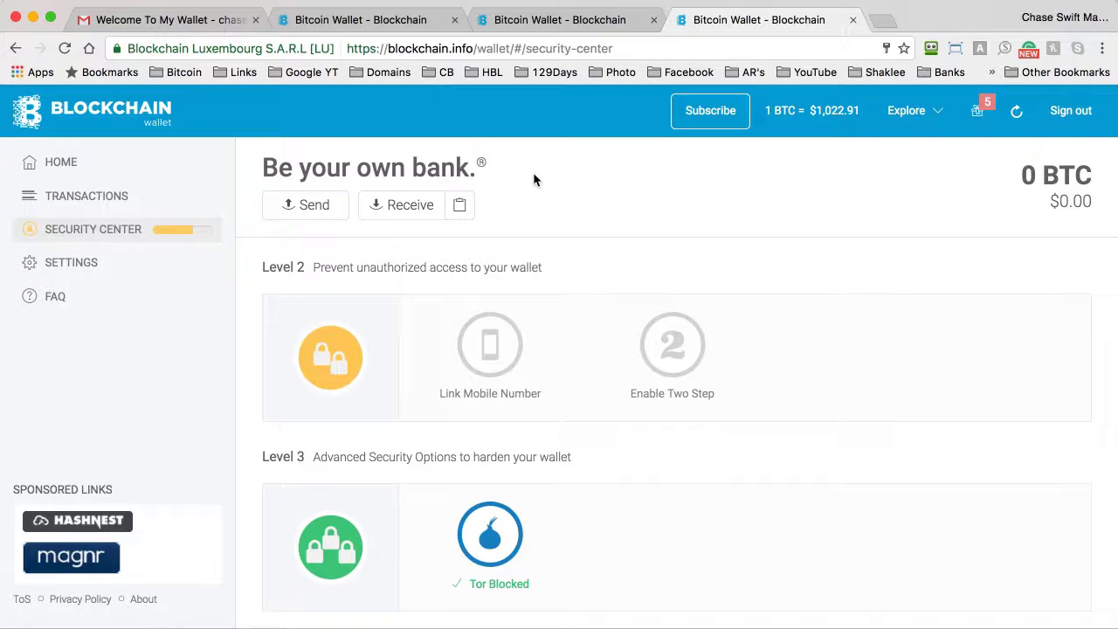
scroll(499, 250, up, 3)
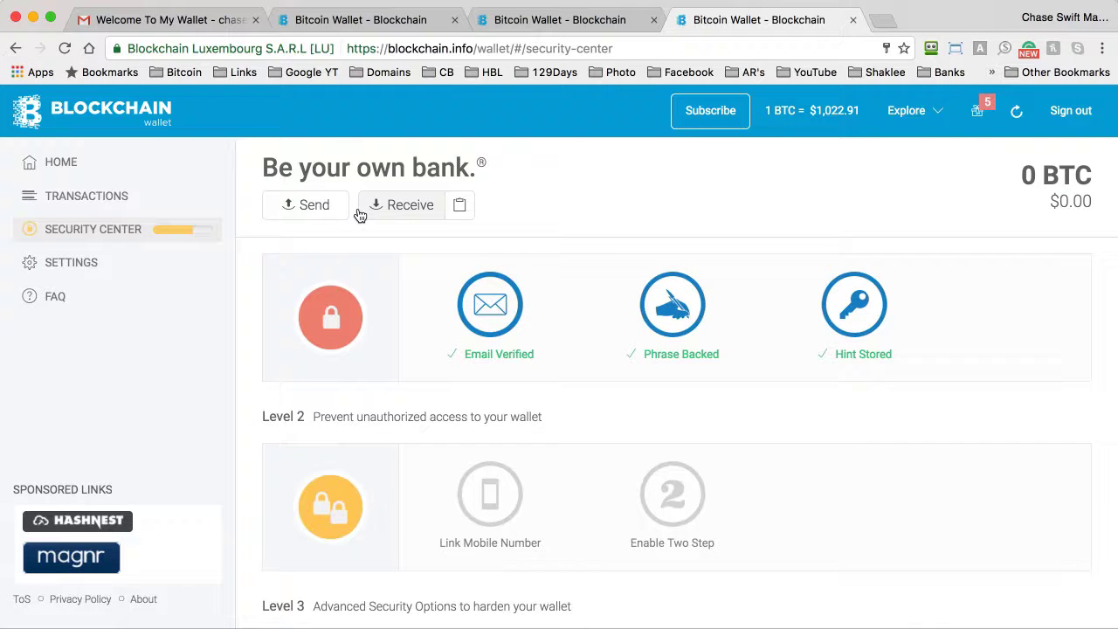
click(404, 209)
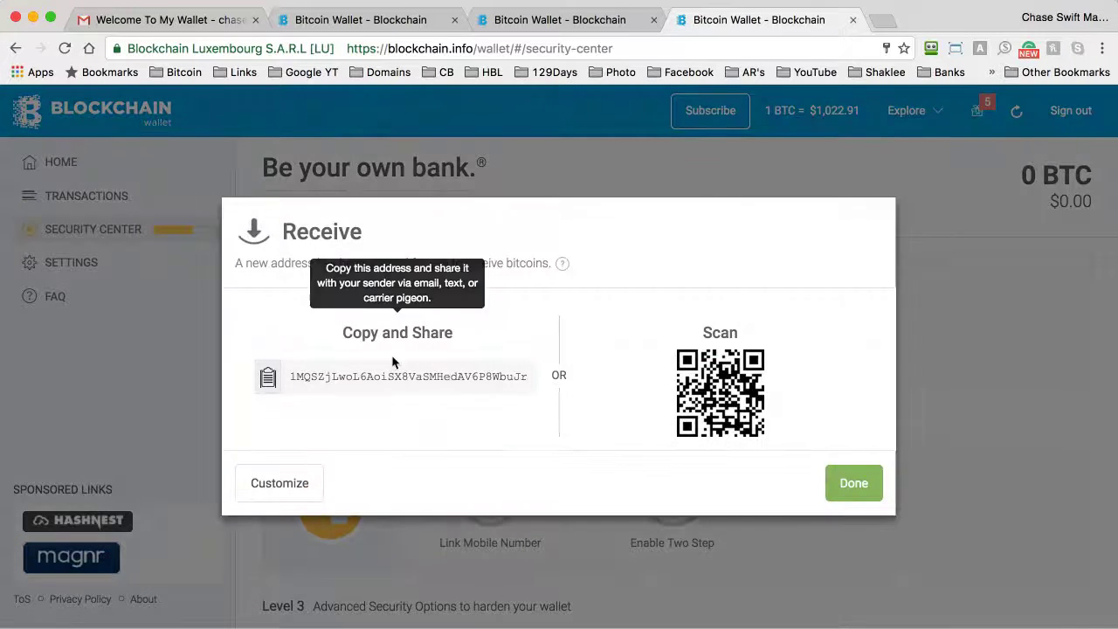
Copy the new receiving address and paste it onto the top line of the TextEdit notes
click(267, 378)
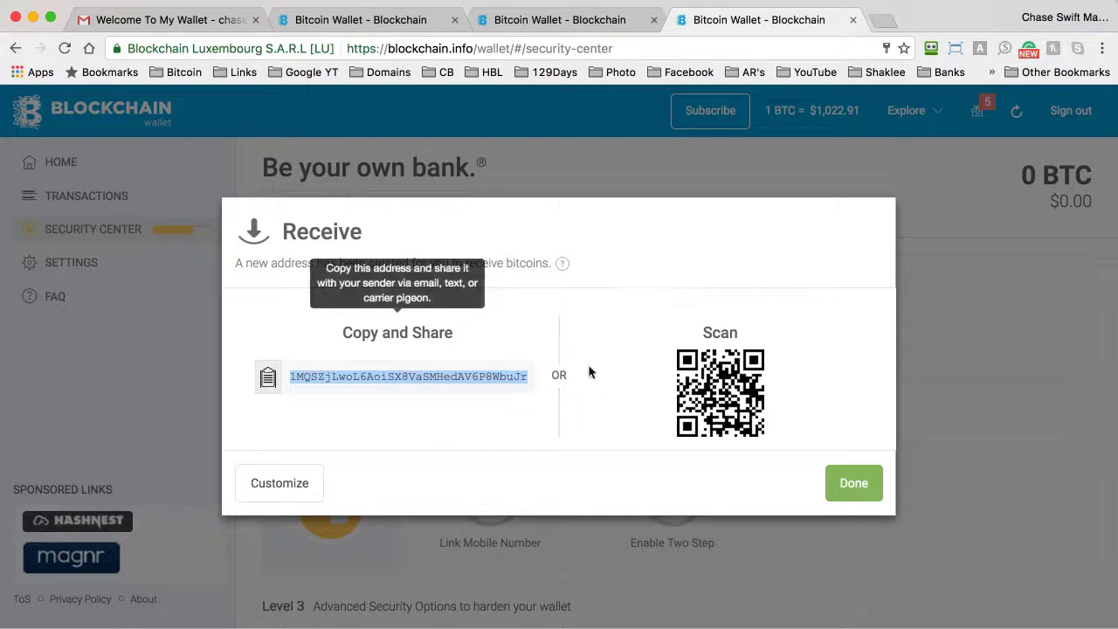
key(super+Tab)
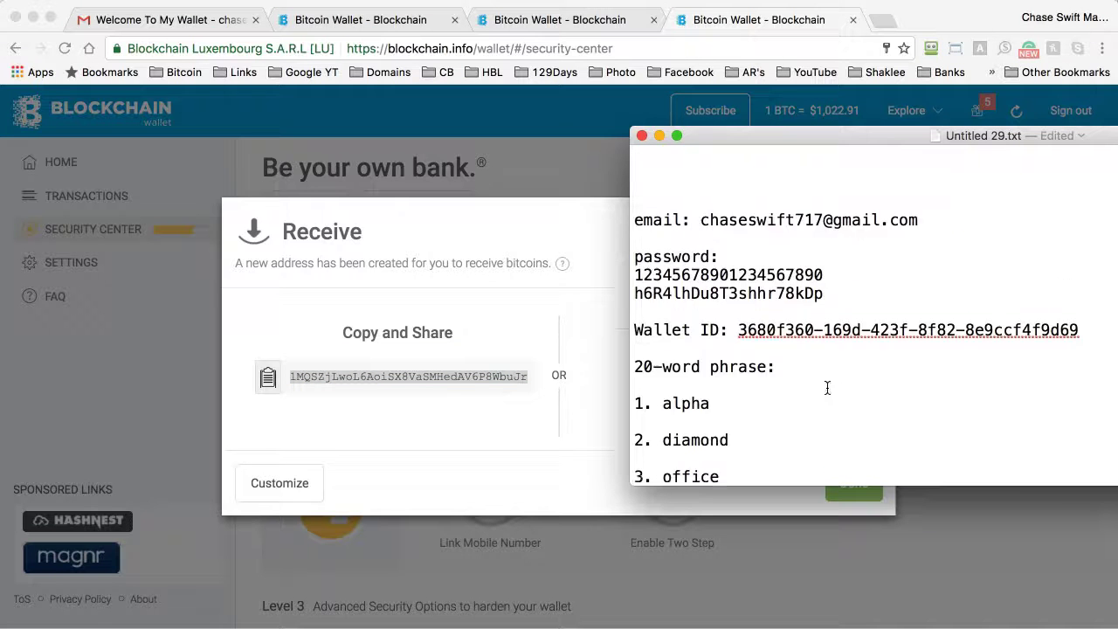
scroll(756, 387, up, 3)
click(712, 194)
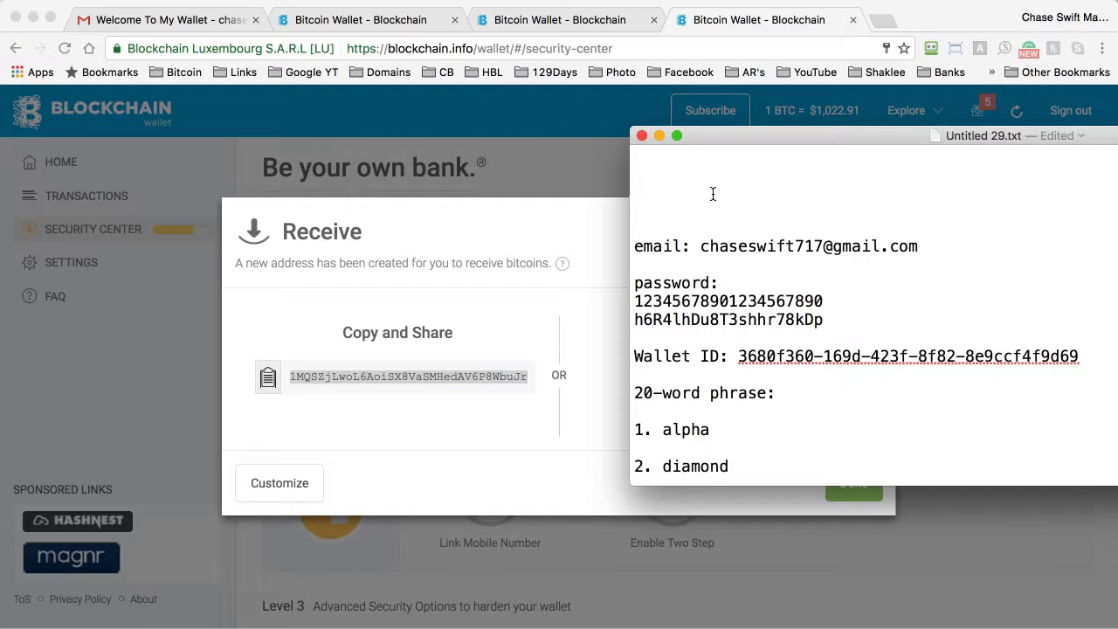
key(super+v)
key(super+Tab)
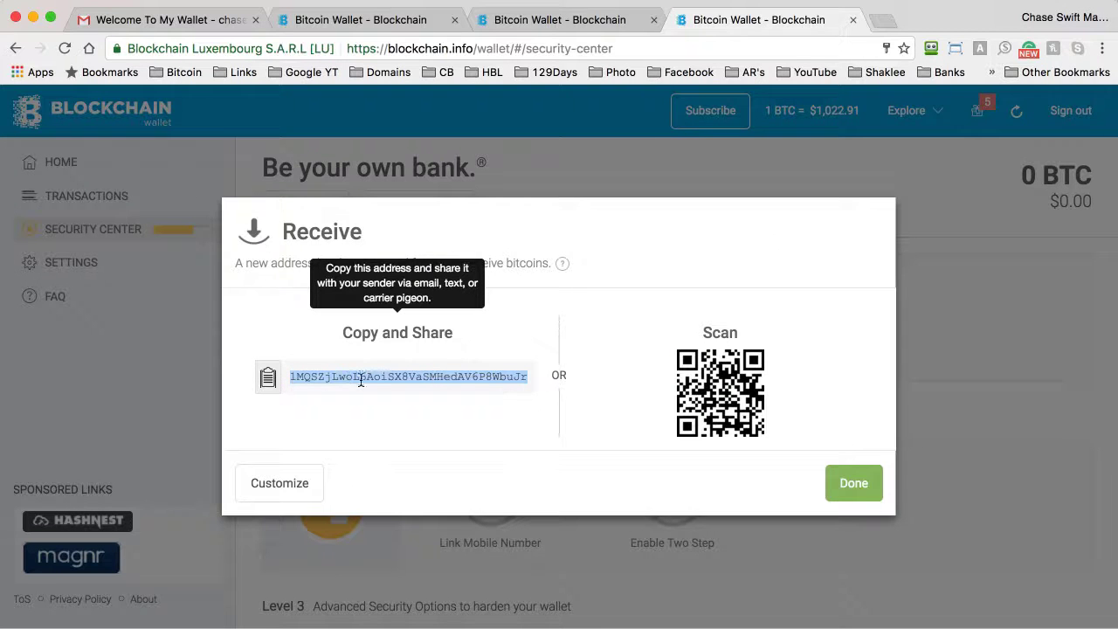
Recopy the address and re-paste it on a new blank top line above the email line
click(407, 413)
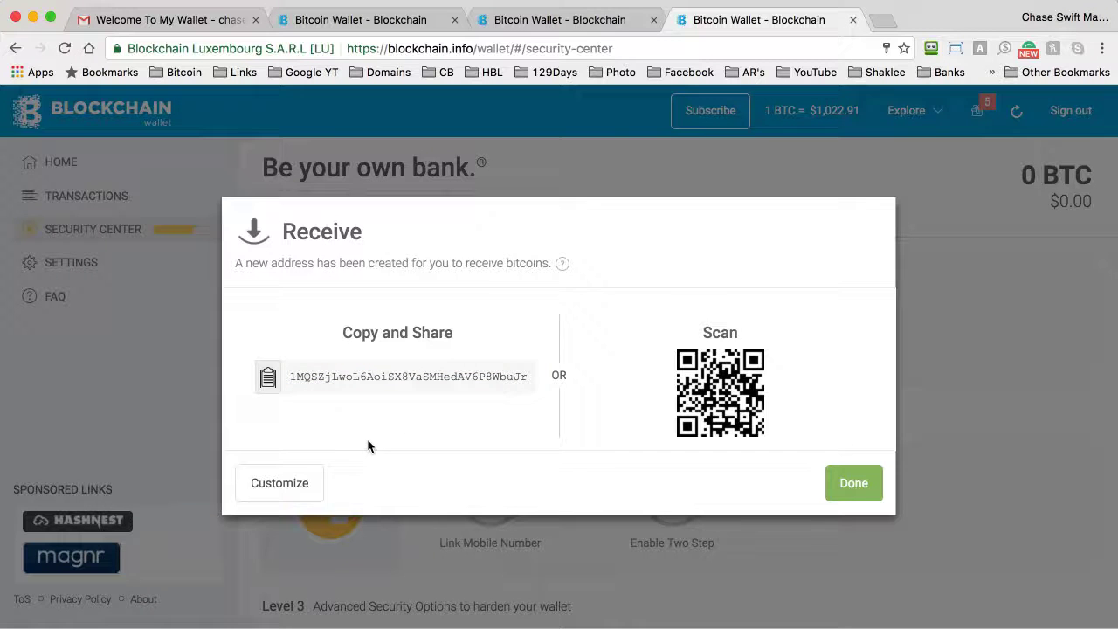
click(268, 377)
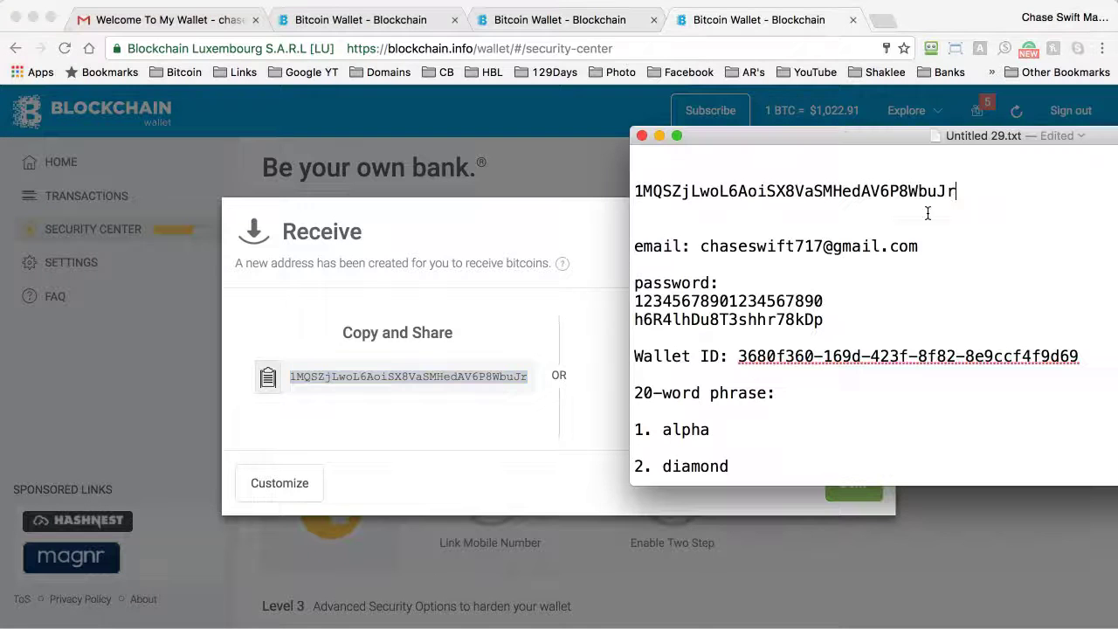
triple_click(765, 188)
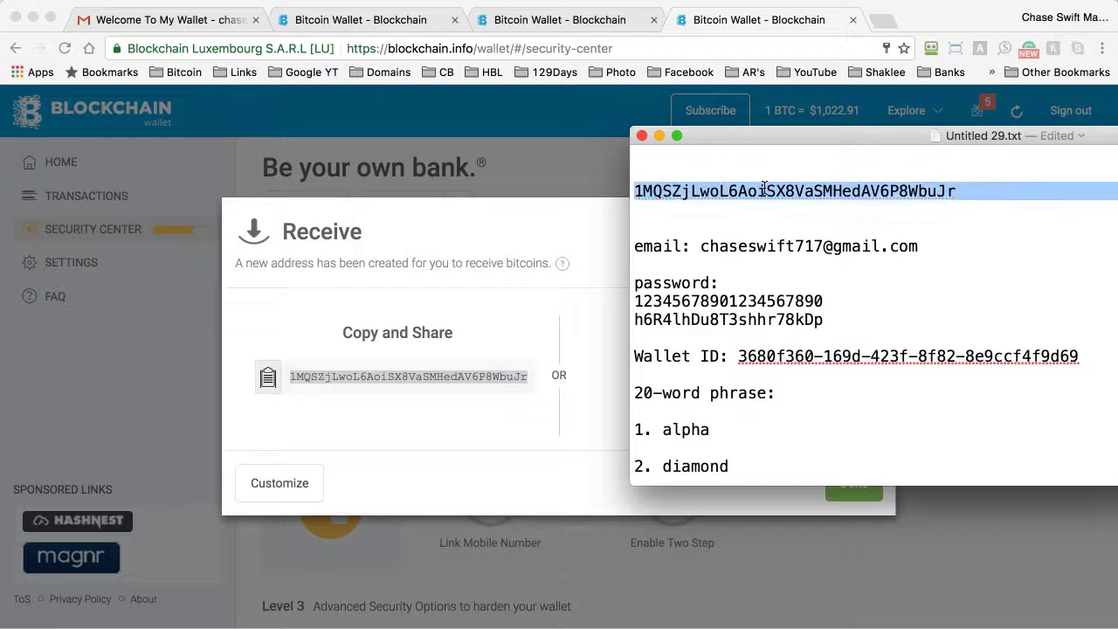
key(BackSpace)
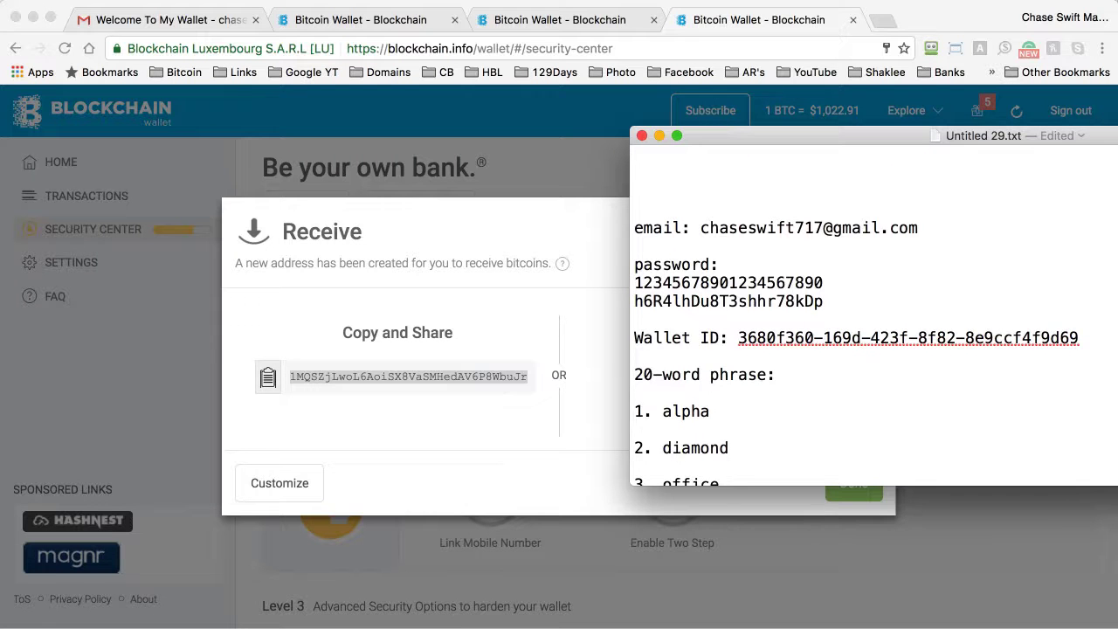
key(Return)
key(super+v)
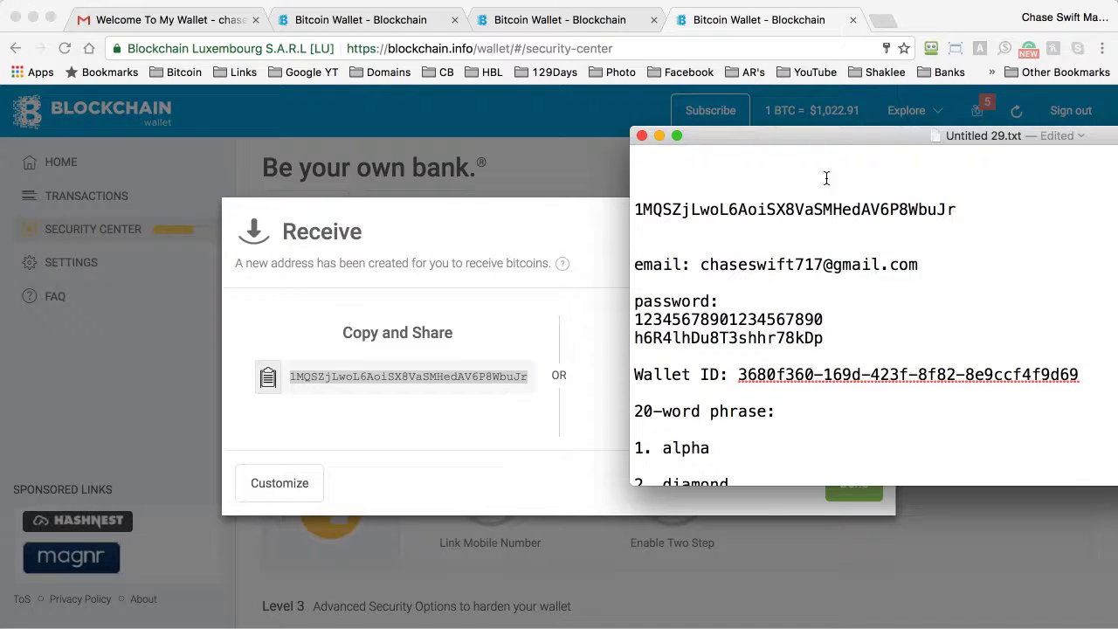
double_click(803, 210)
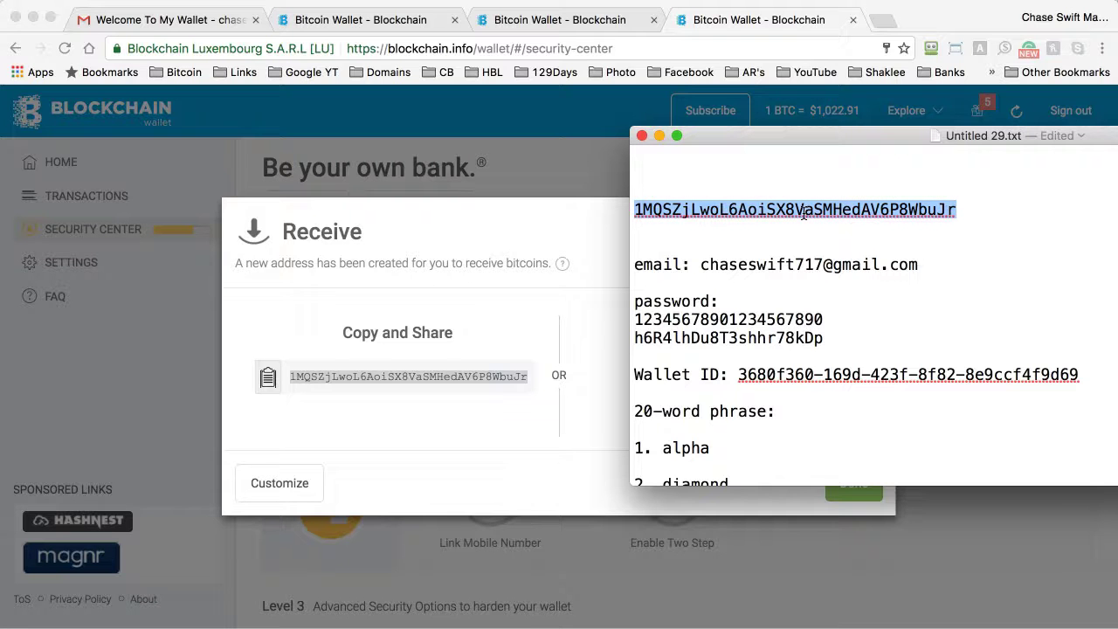
Return to the wallet and close the Receive dialog with Done
click(621, 232)
mouse_move(719, 393)
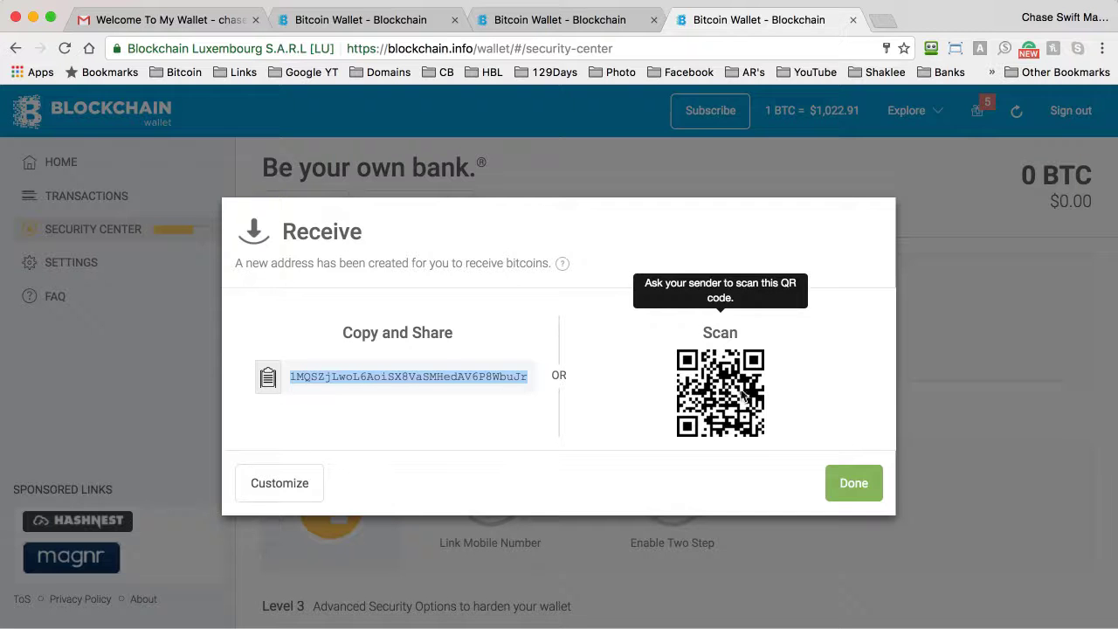
click(852, 483)
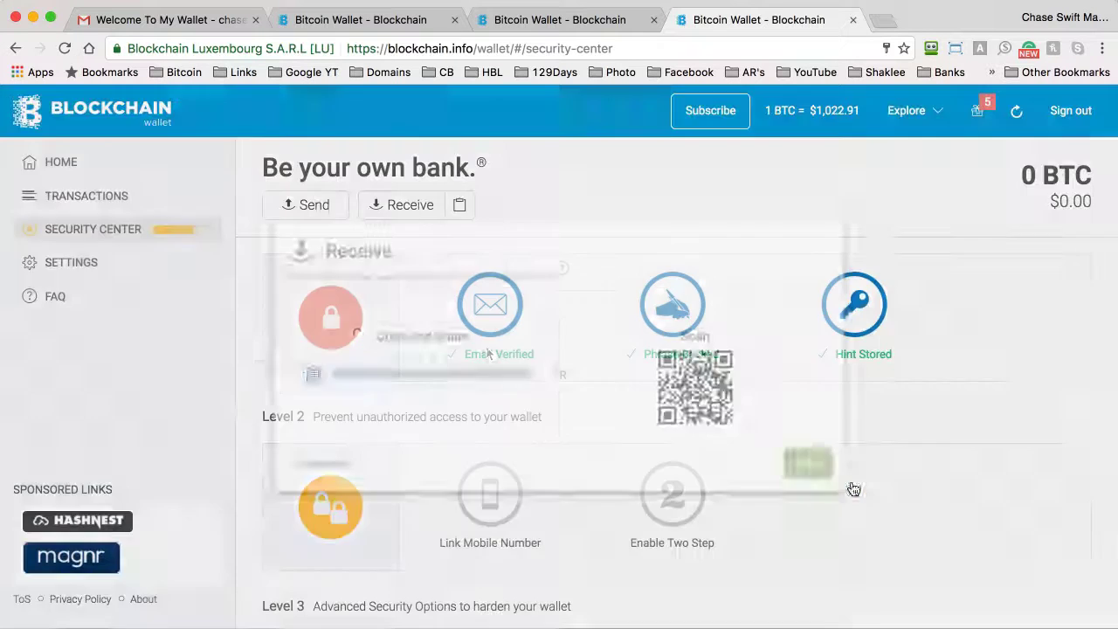
Open the Send bitcoin form, check its payment description field, cancel it, and sign out
click(314, 206)
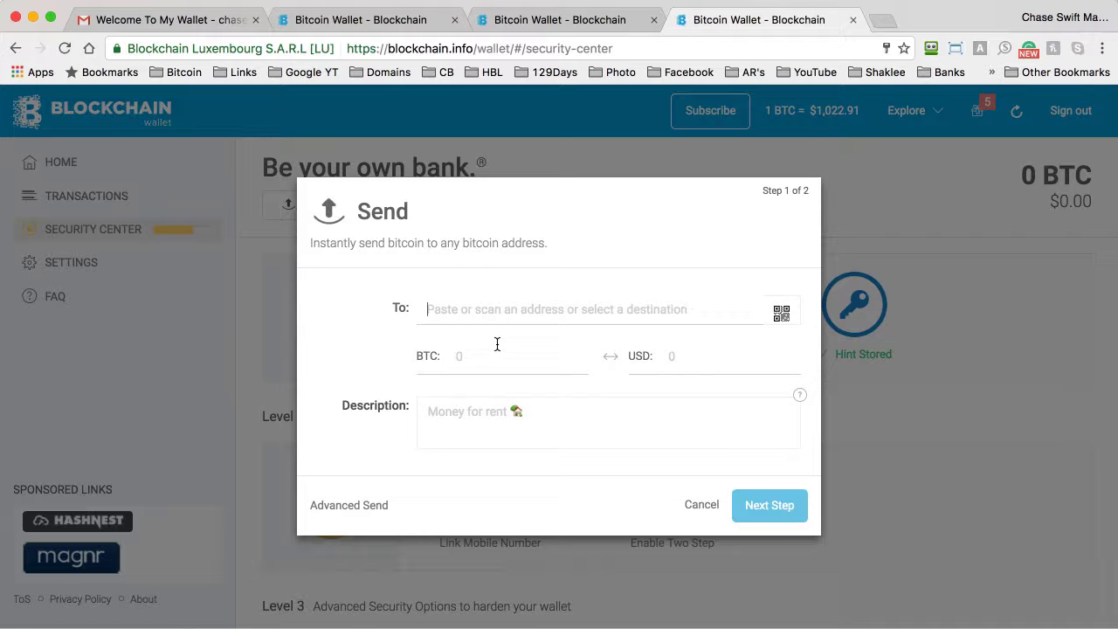
click(471, 407)
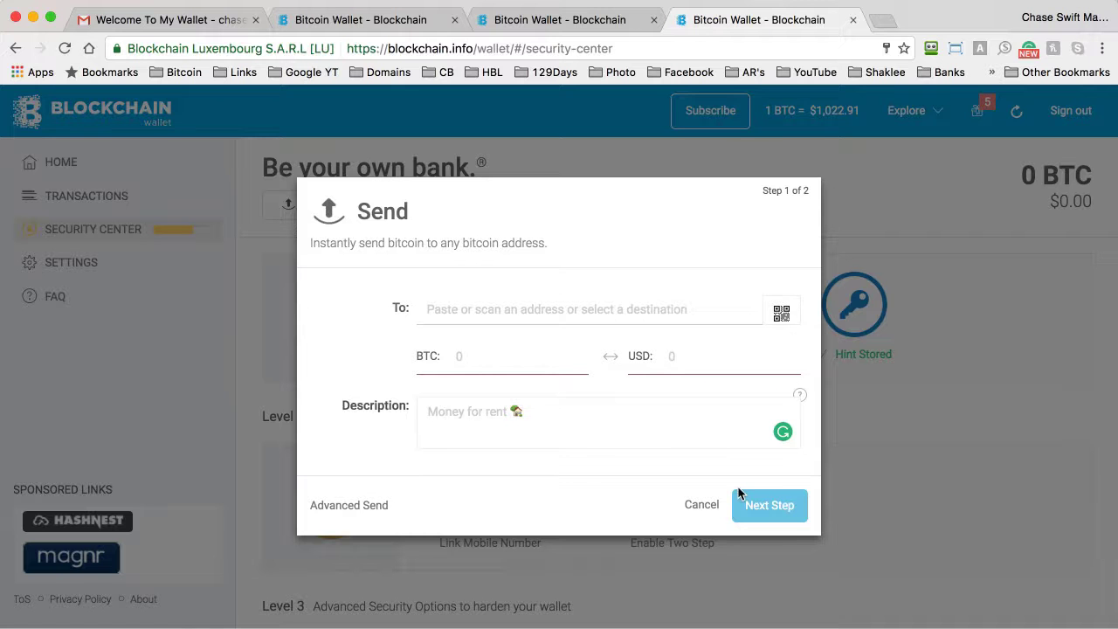
click(701, 505)
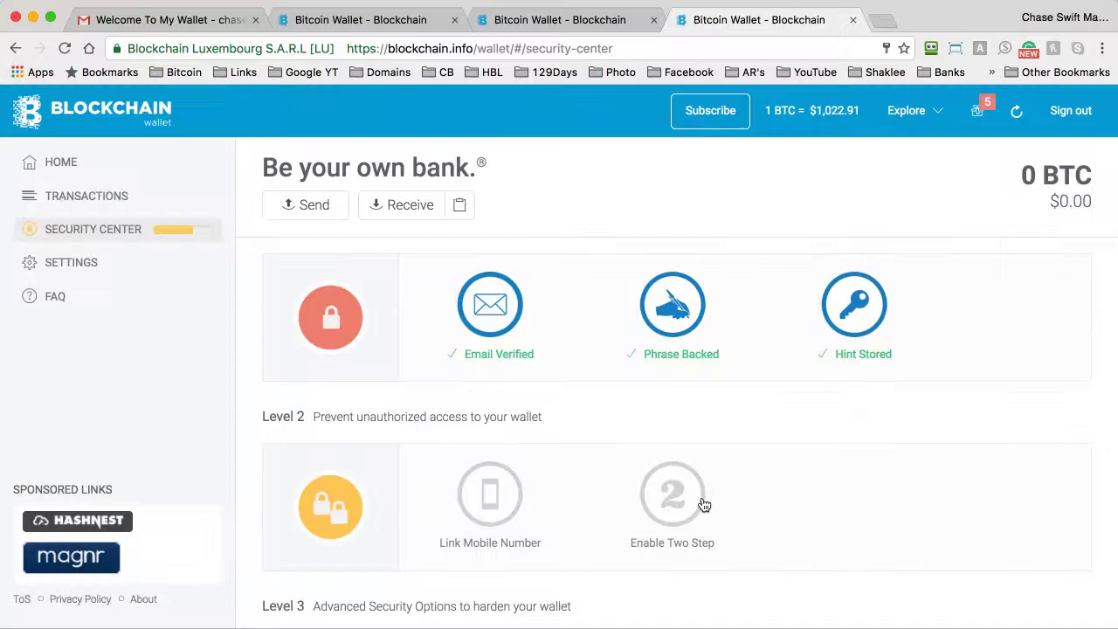
click(1071, 114)
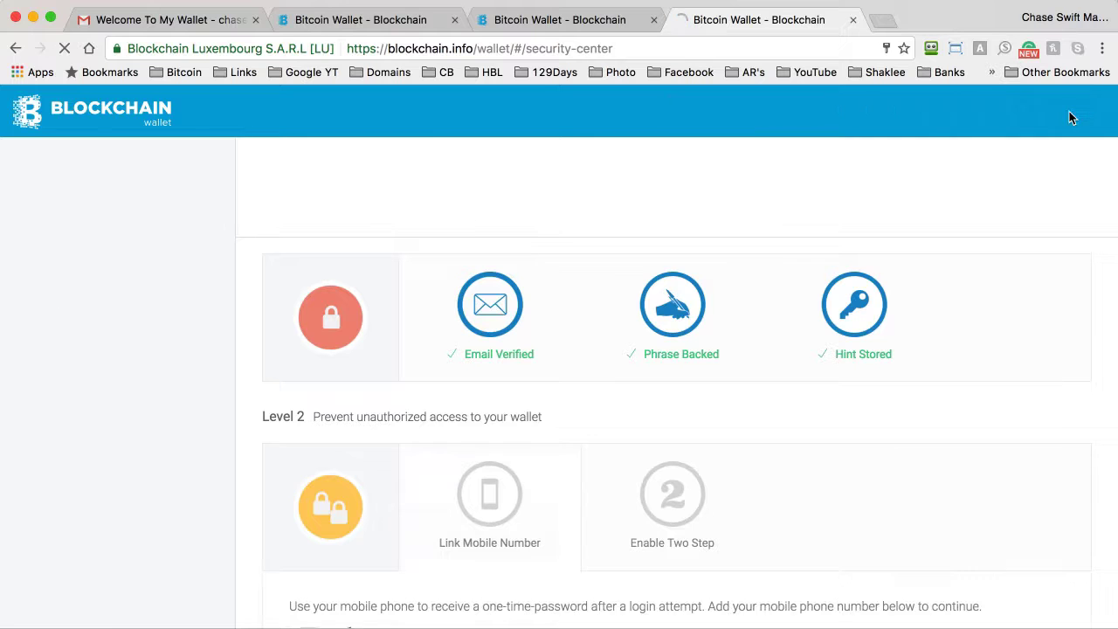
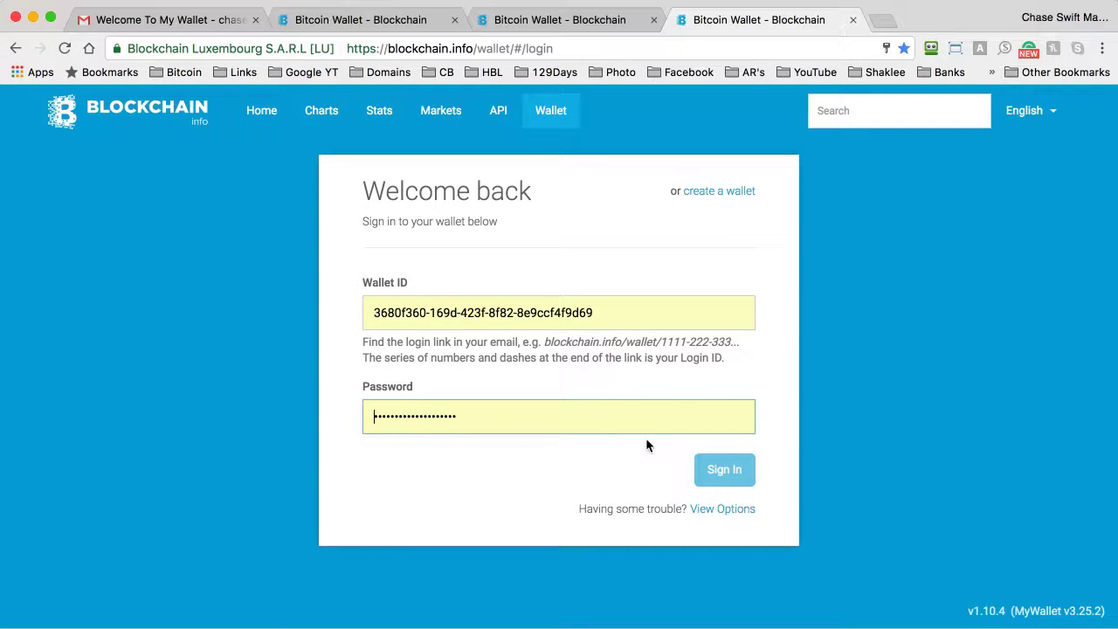
Sign back into the wallet and open the Security Center
click(669, 467)
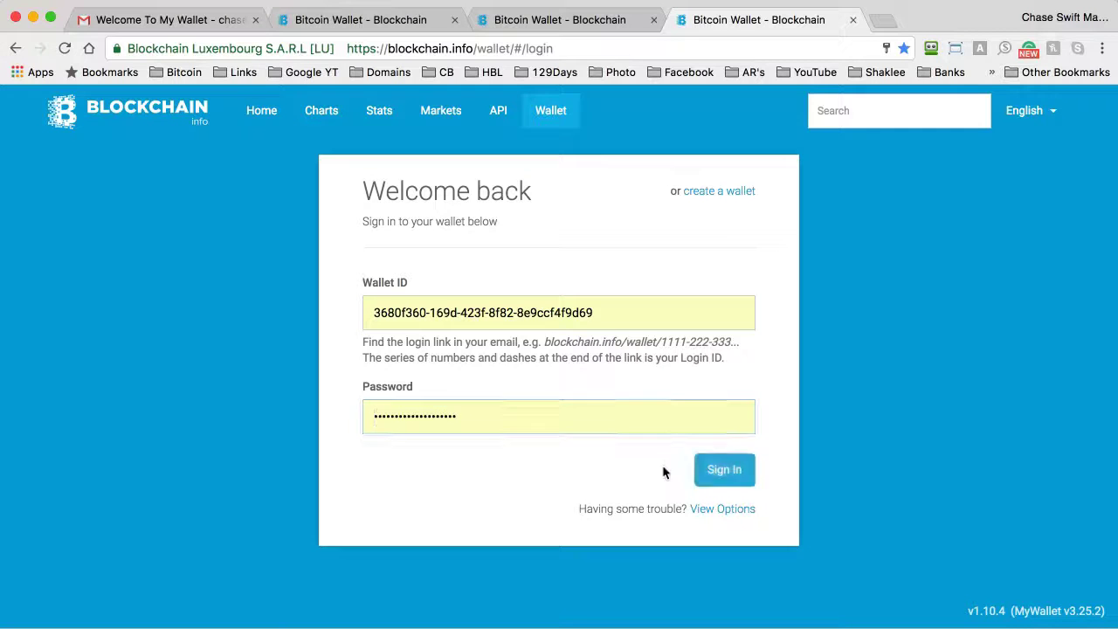
click(725, 473)
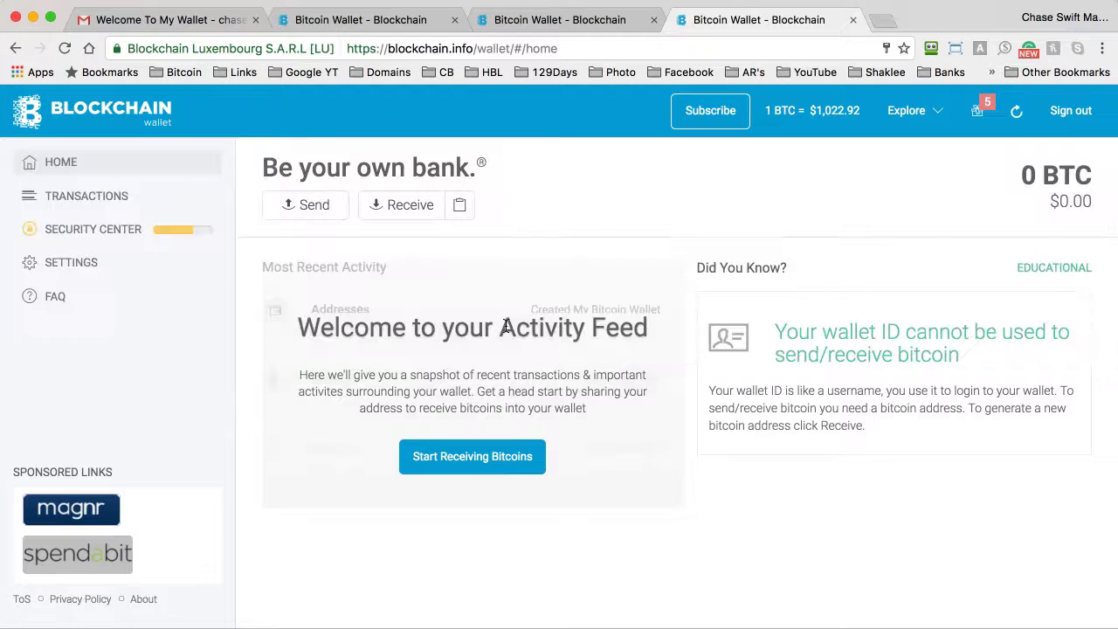
click(121, 229)
Review the Level 1 security items: email verified, phrase backed up, hint stored
scroll(442, 312, down, 5)
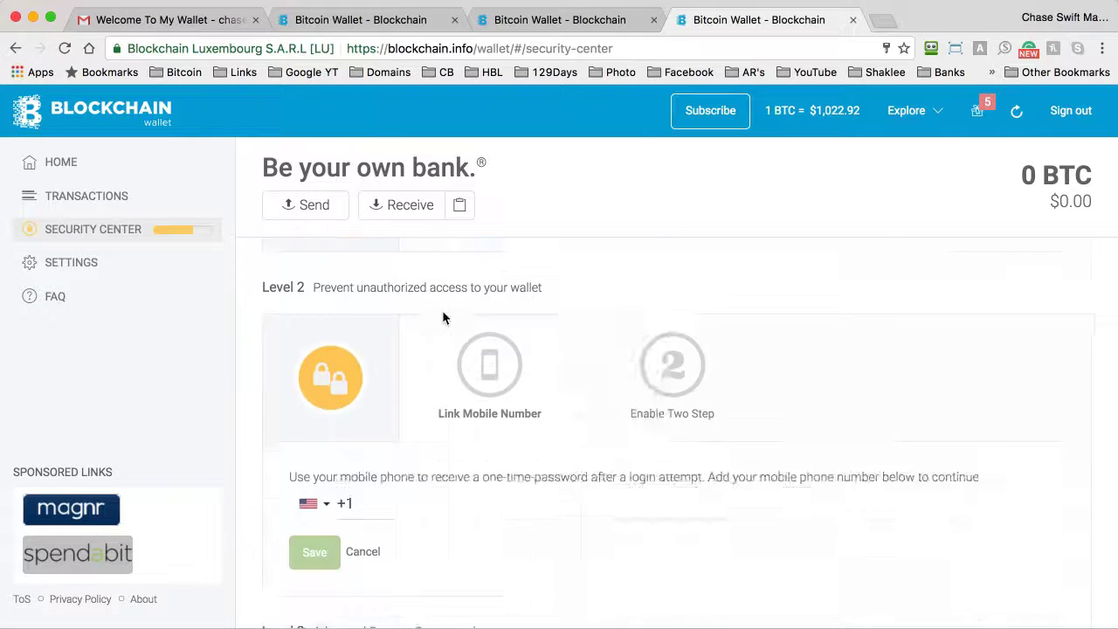
scroll(443, 316, up, 5)
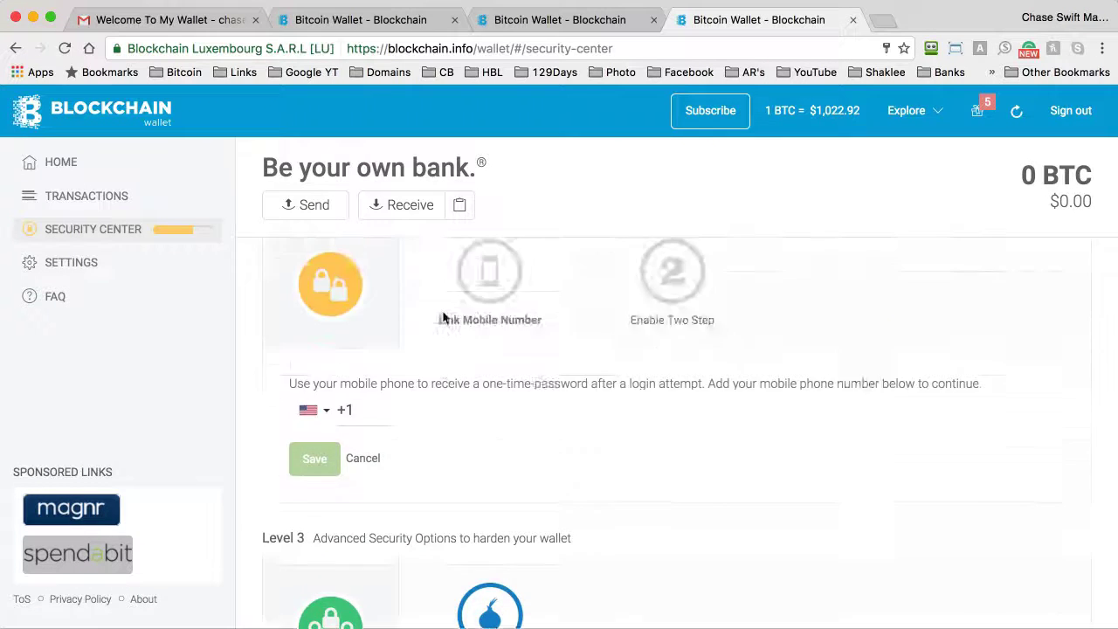
scroll(443, 318, up, 1)
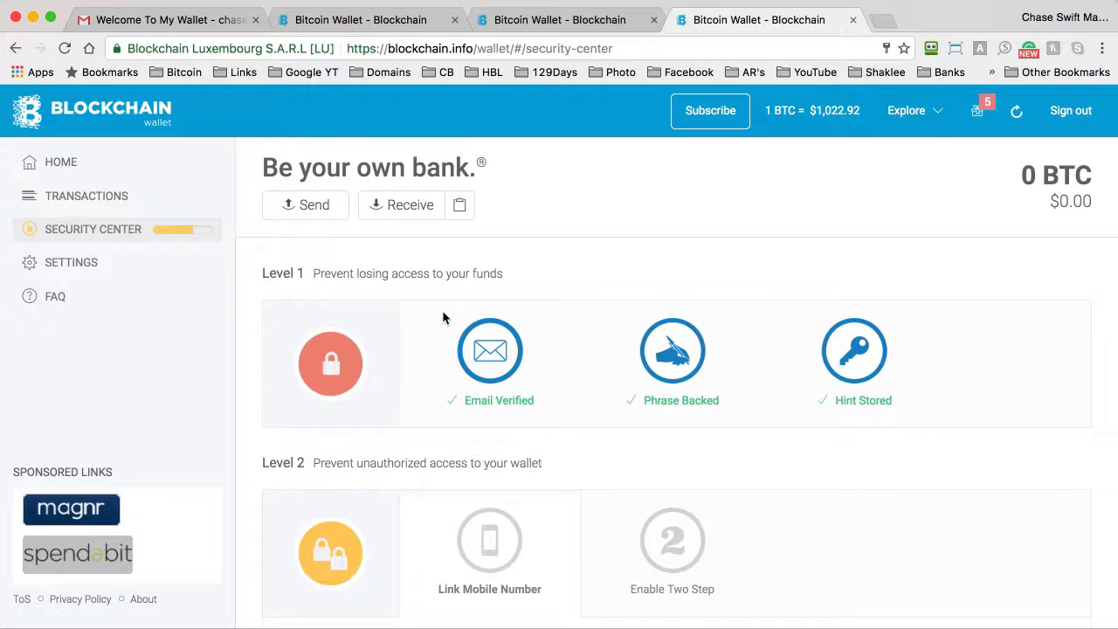
drag(1098, 193, 1052, 206)
mouse_move(673, 367)
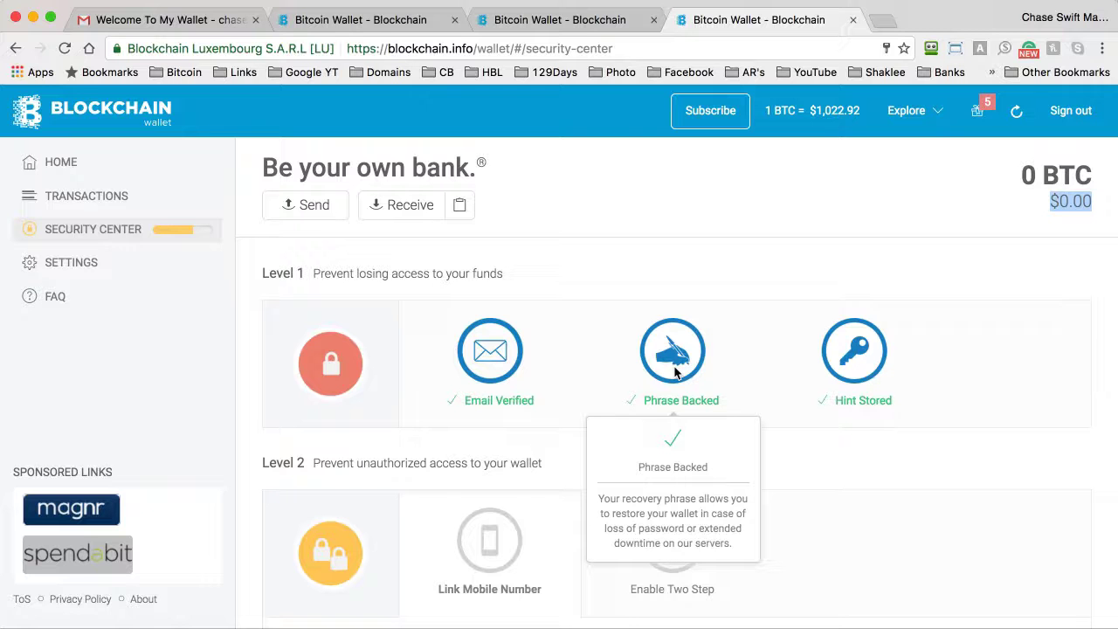
mouse_move(848, 353)
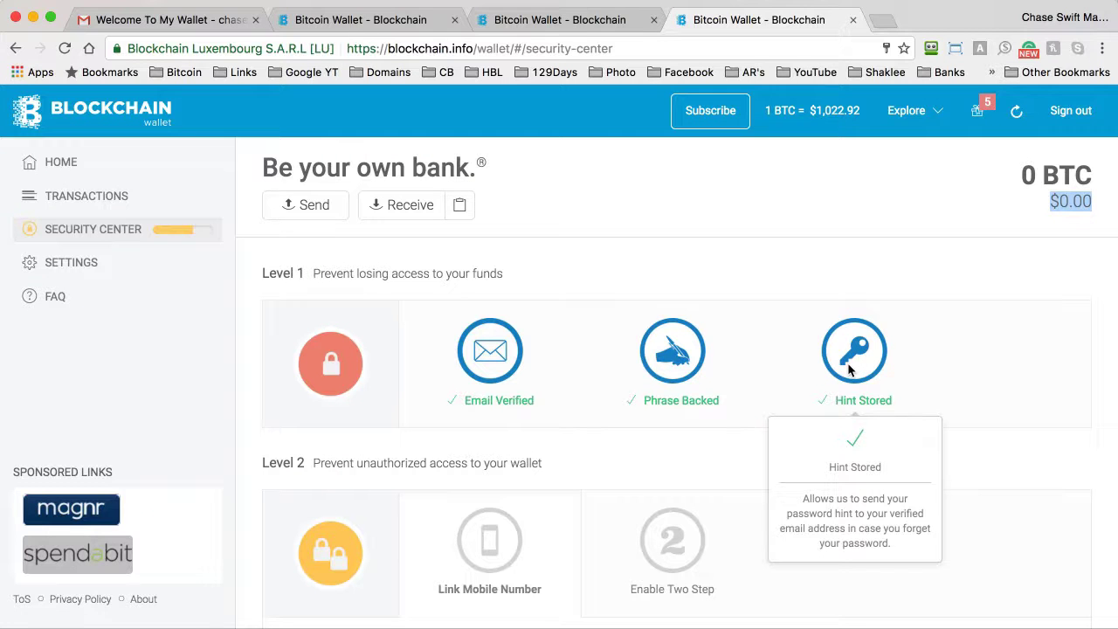
Deselect the address line in the notes file, then switch to recovery.pdf in Preview
key(super+Tab)
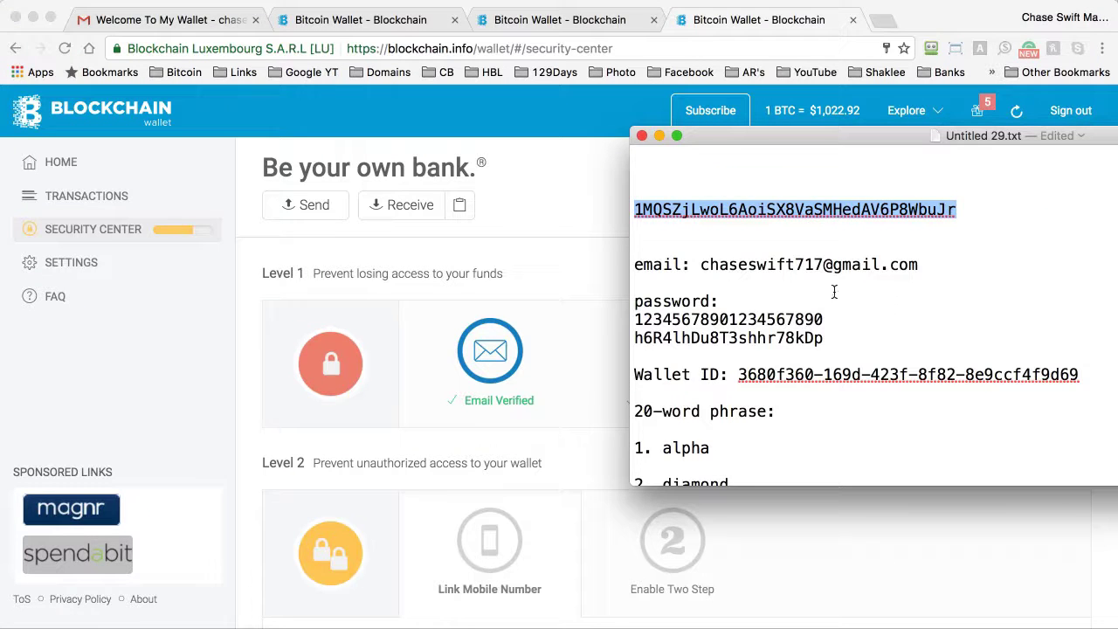
click(804, 279)
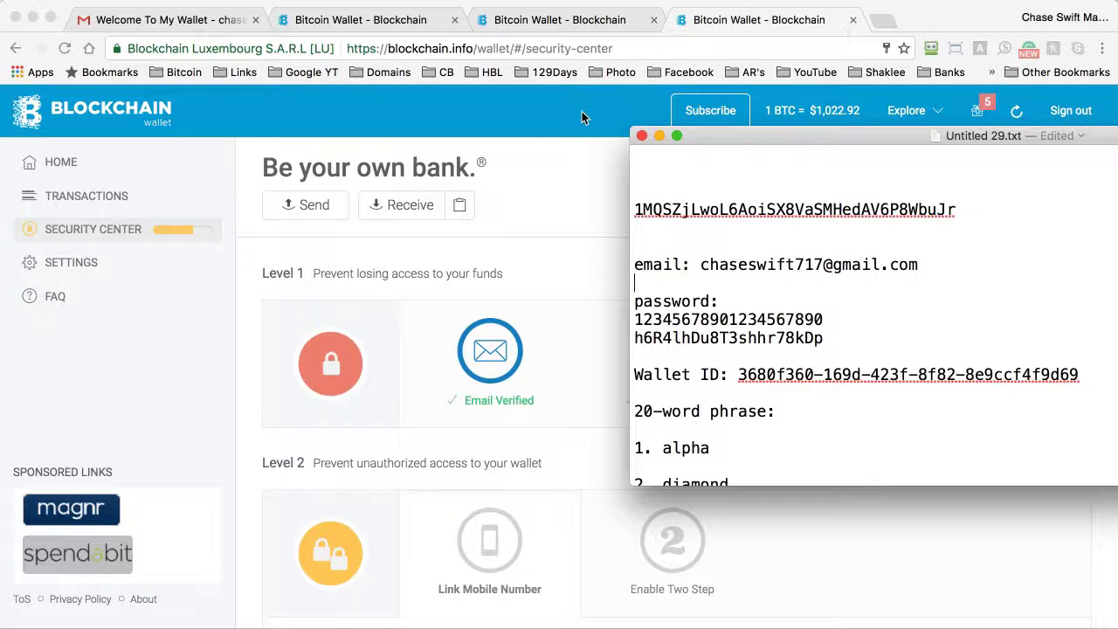
key(super+Tab)
key(super+Tab)
click(431, 290)
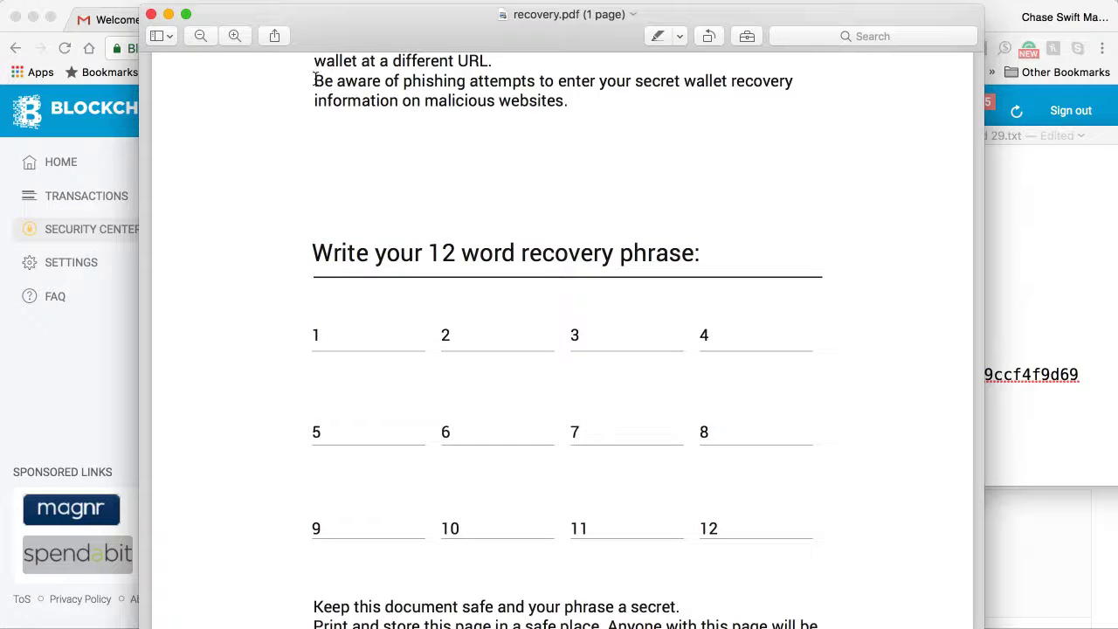
Read the PDF's phishing warning and 12-word phrase grid, then close it
drag(315, 79, 363, 151)
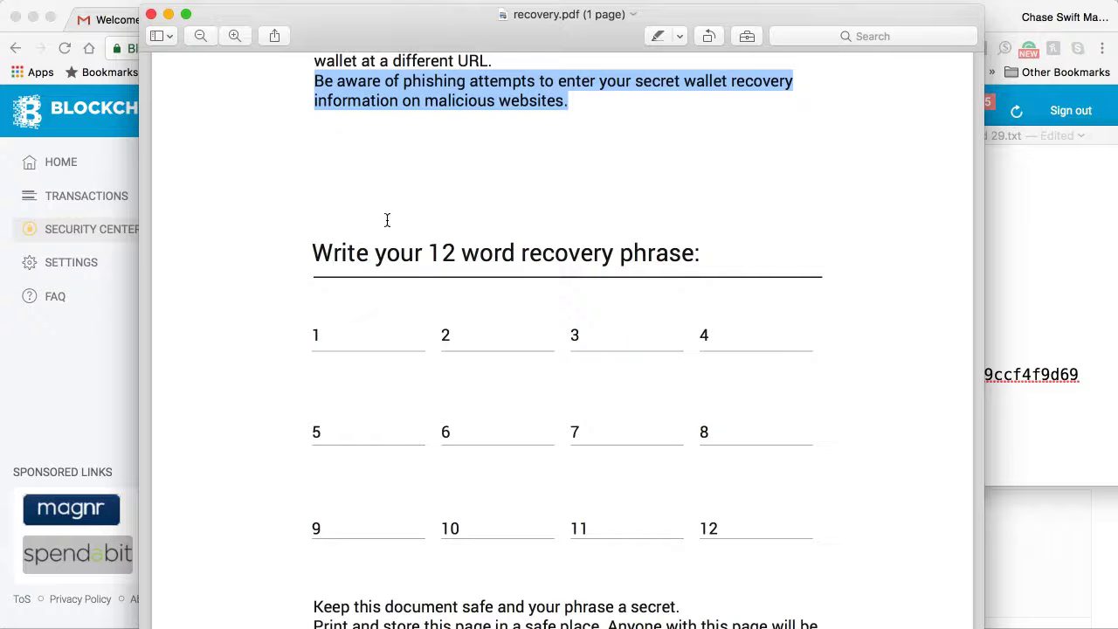
click(372, 168)
scroll(401, 194, up, 10)
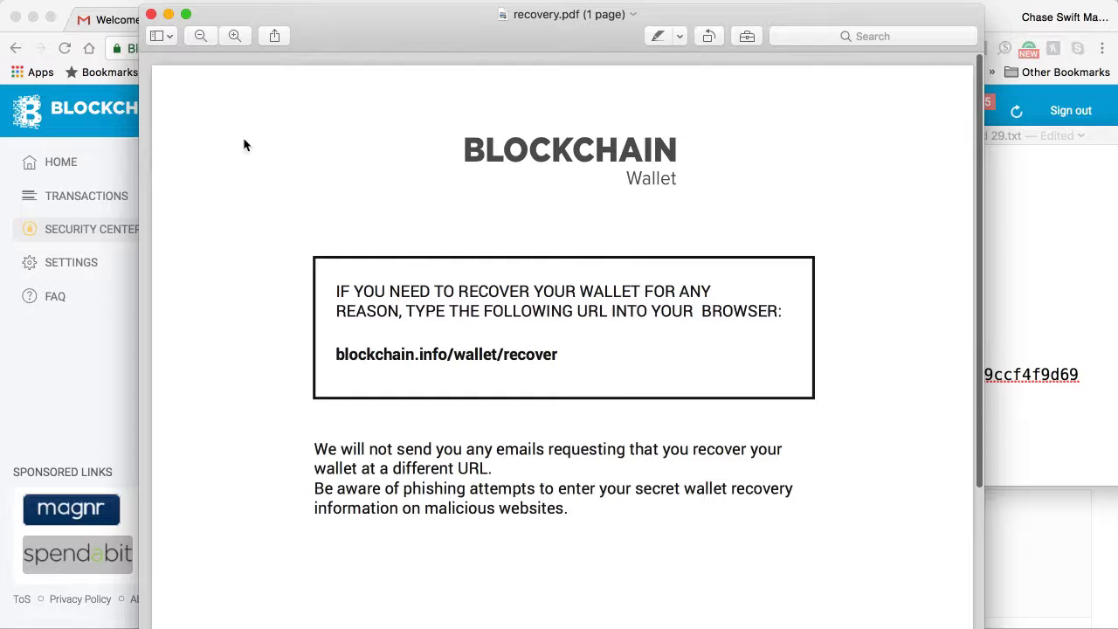
scroll(280, 257, down, 10)
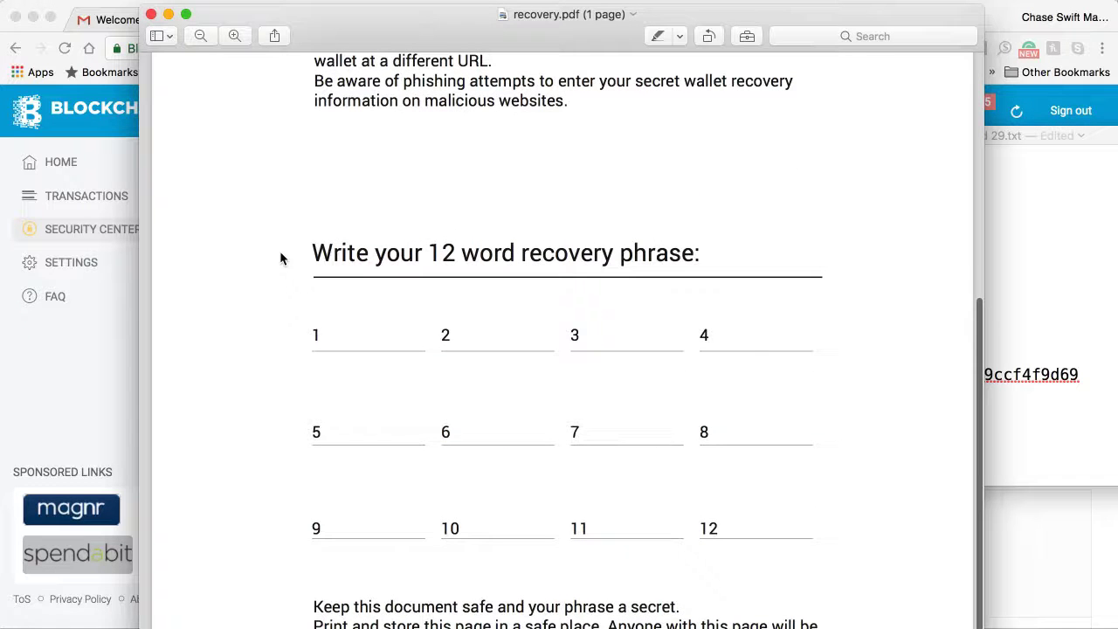
drag(367, 23, 298, 44)
scroll(308, 227, up, 10)
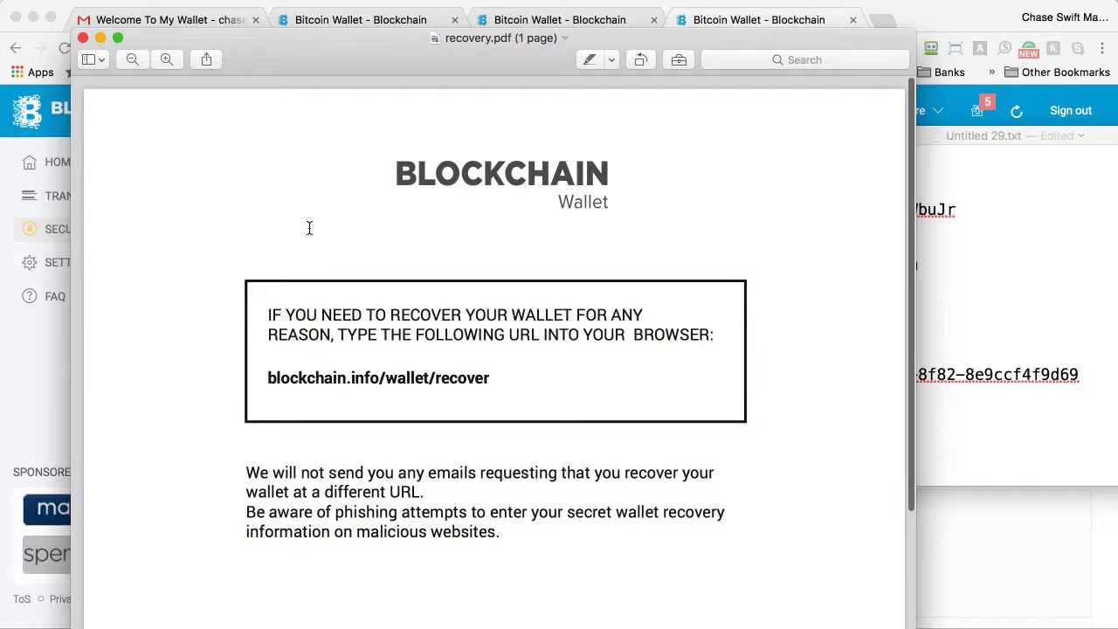
drag(280, 58, 333, 0)
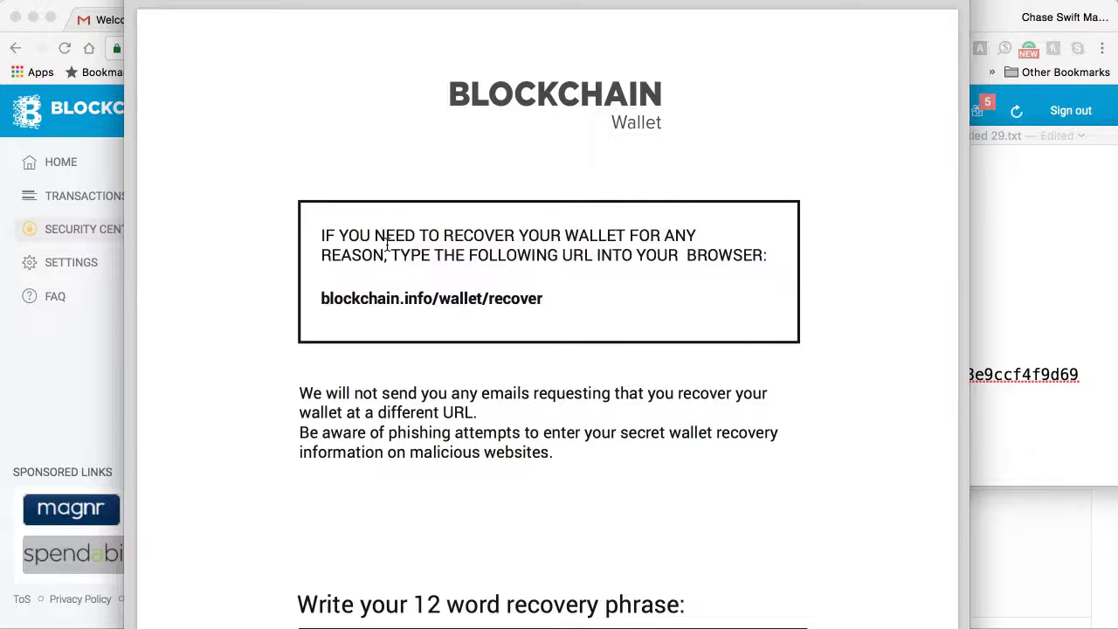
scroll(387, 244, down, 10)
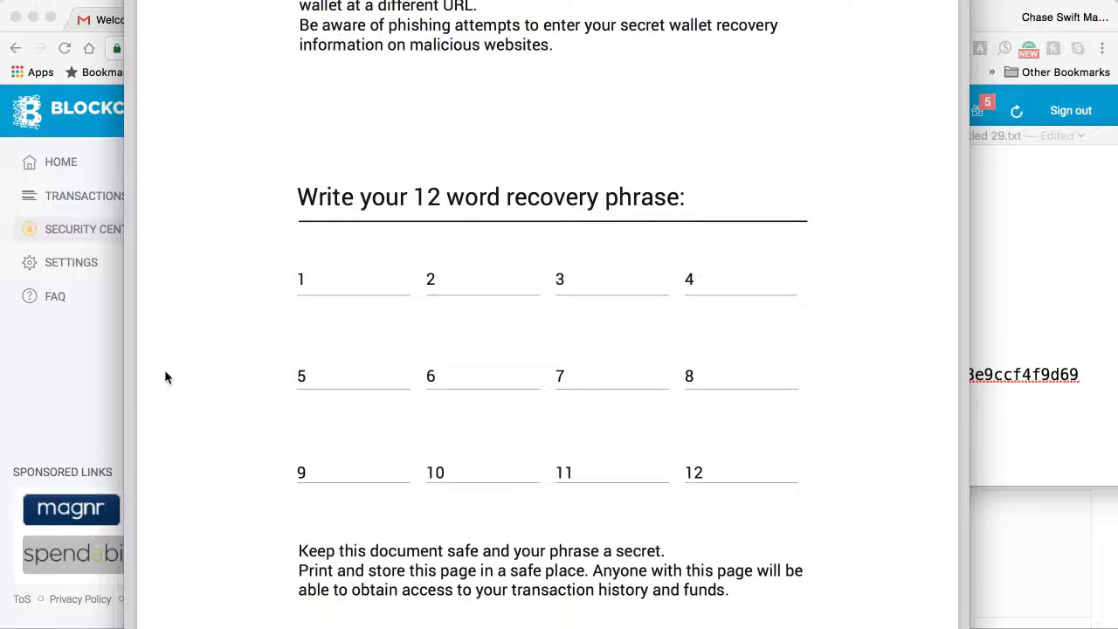
click(96, 361)
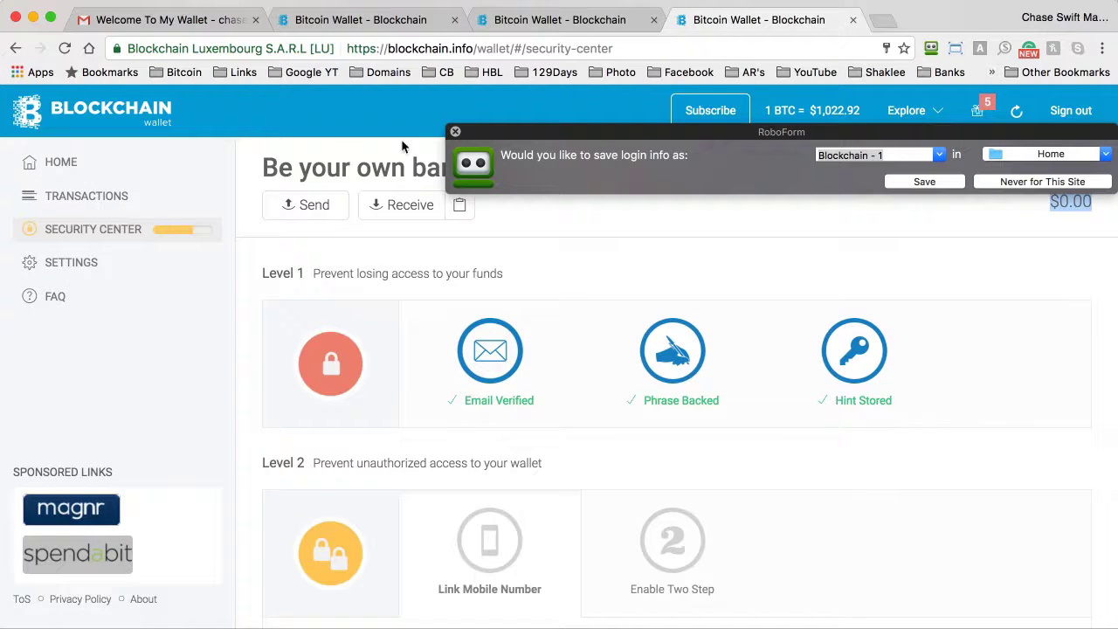
Dismiss RoboForm's save-login offer, sign out of the wallet, and continue to login
click(455, 131)
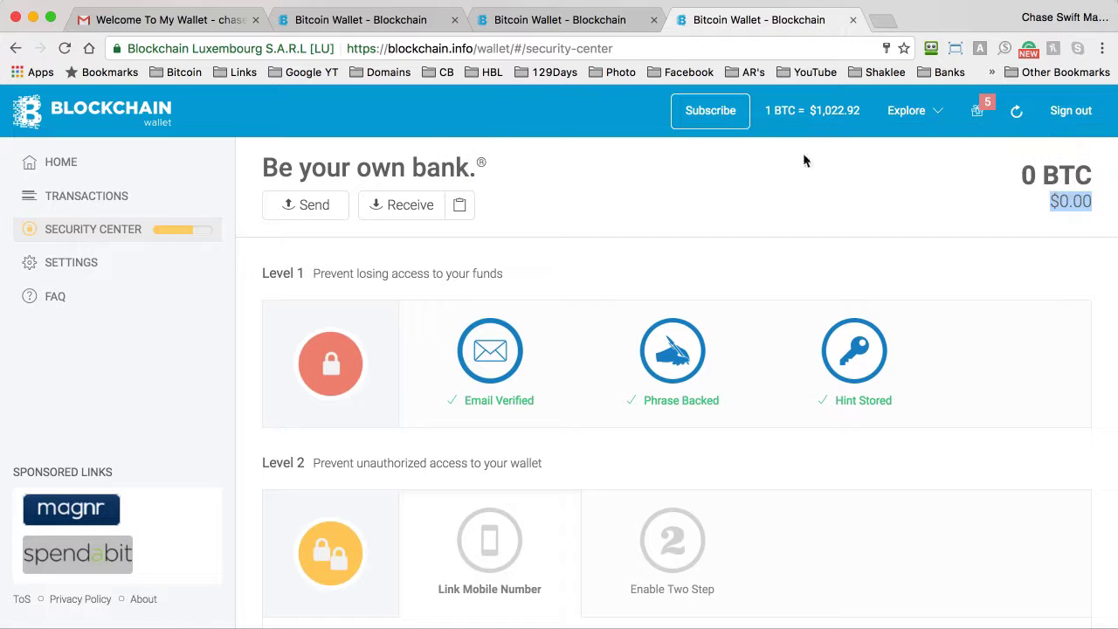
click(1072, 111)
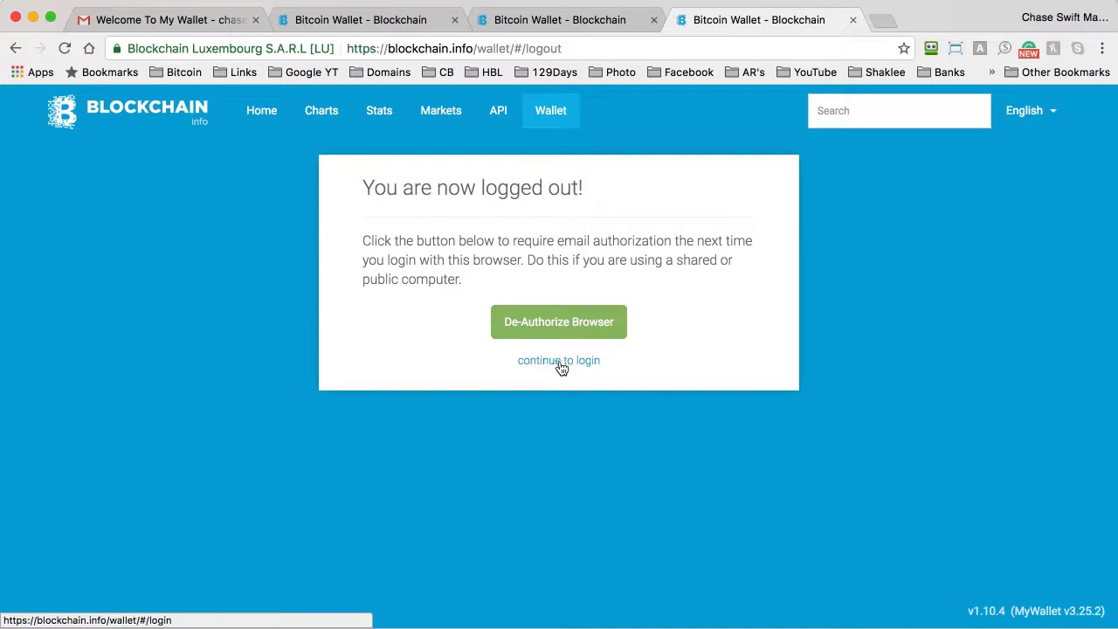
click(559, 365)
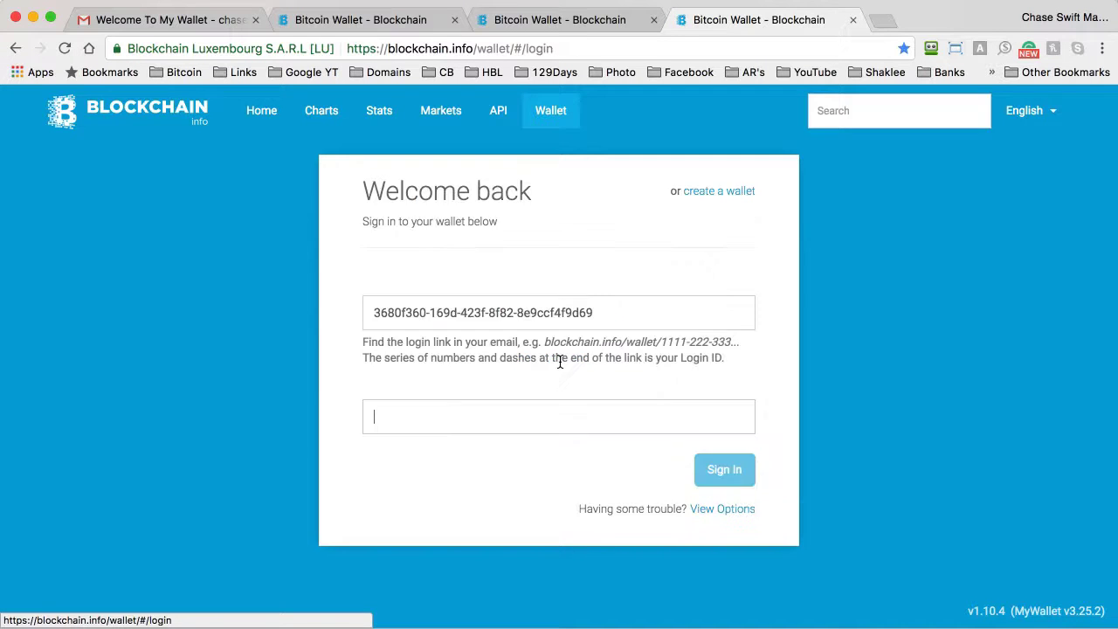
Open Login Help and read its lost-password and lost-wallet-ID recovery options
click(723, 510)
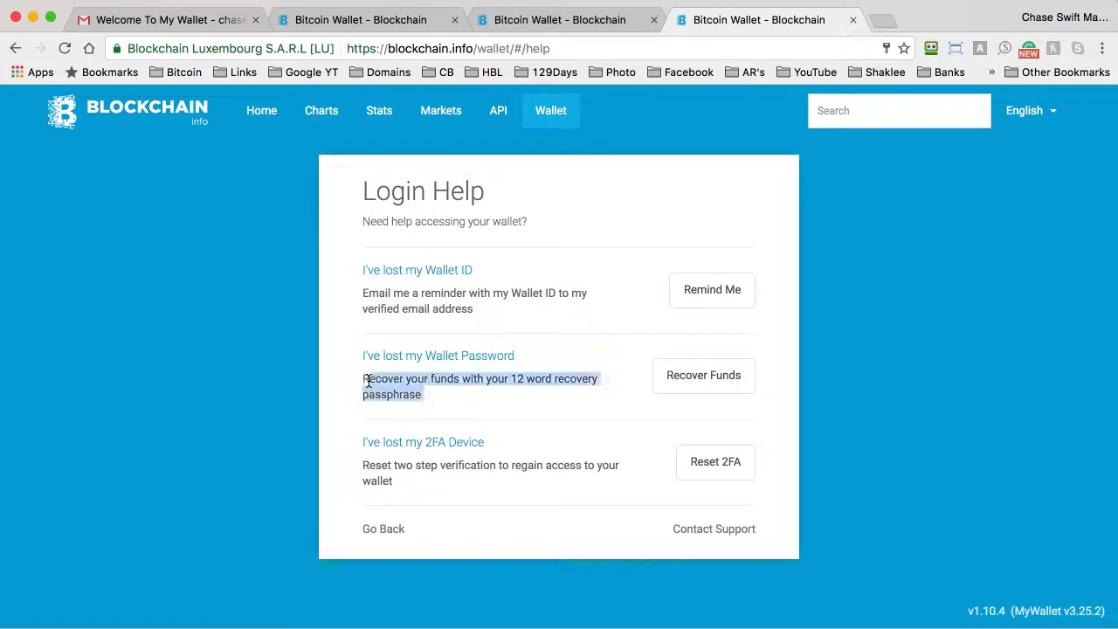
drag(421, 394, 365, 380)
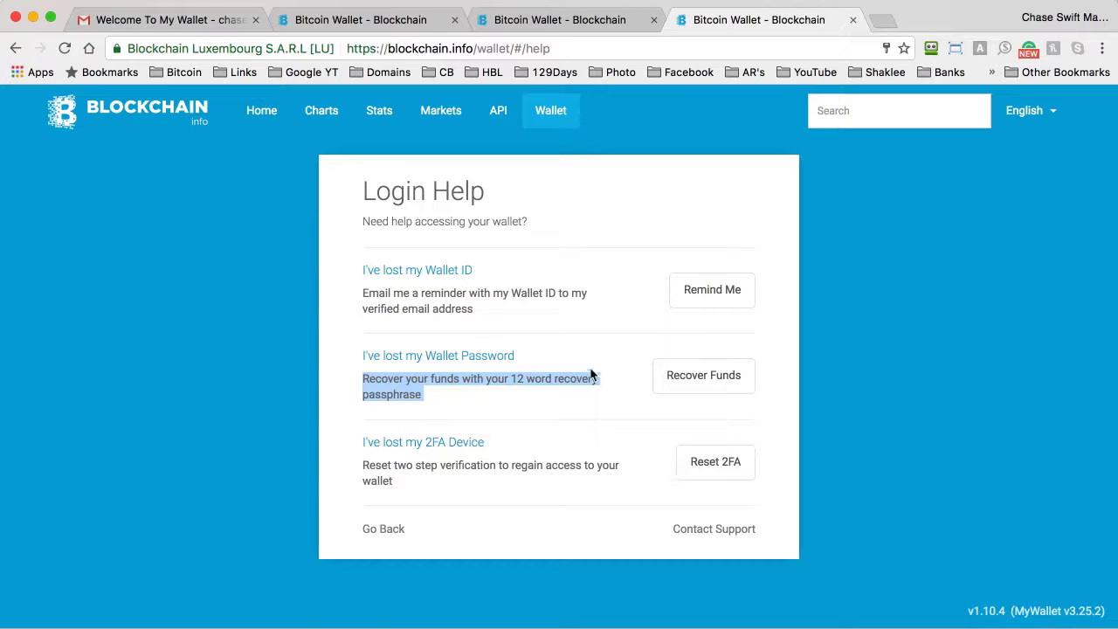
click(506, 379)
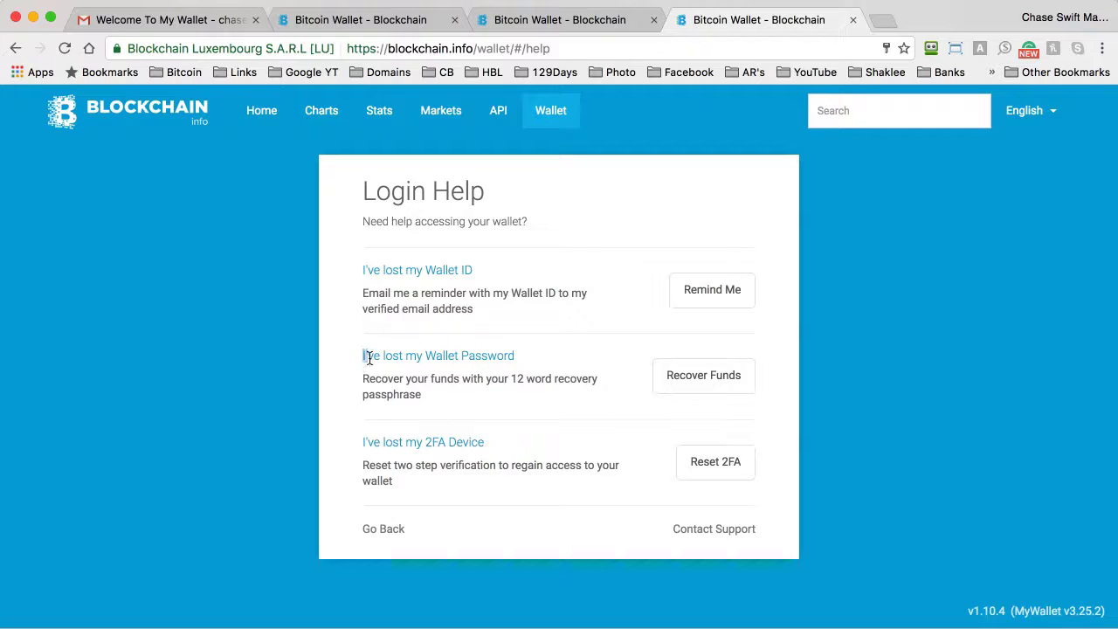
drag(360, 355, 434, 387)
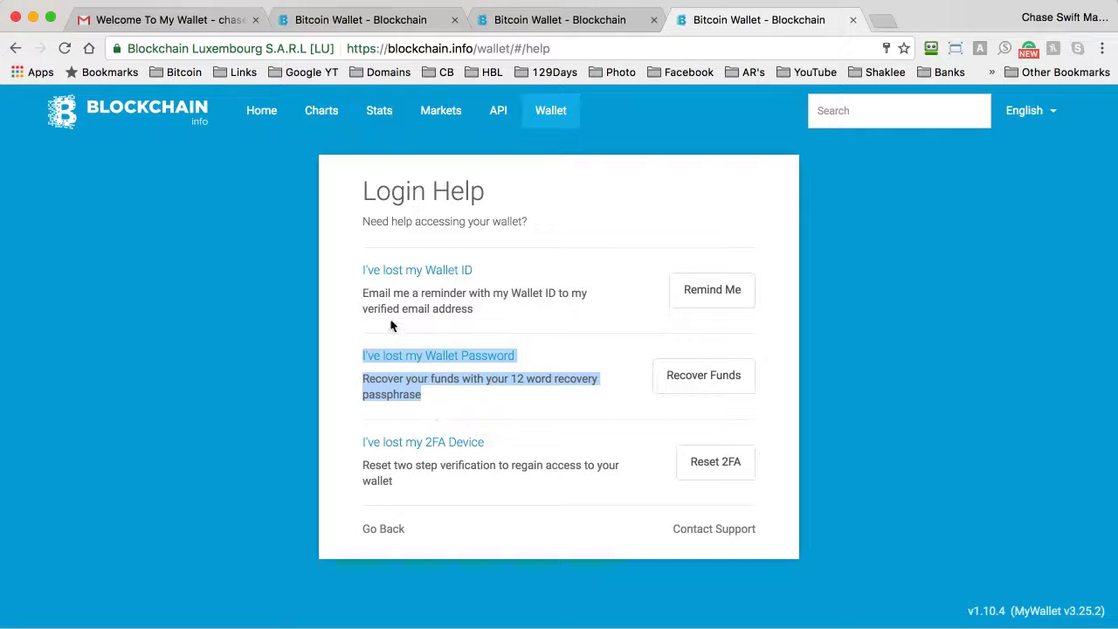
click(441, 321)
Select the Wallet ID in the TextEdit notes, then bring Login Help back forward
key(super+Tab)
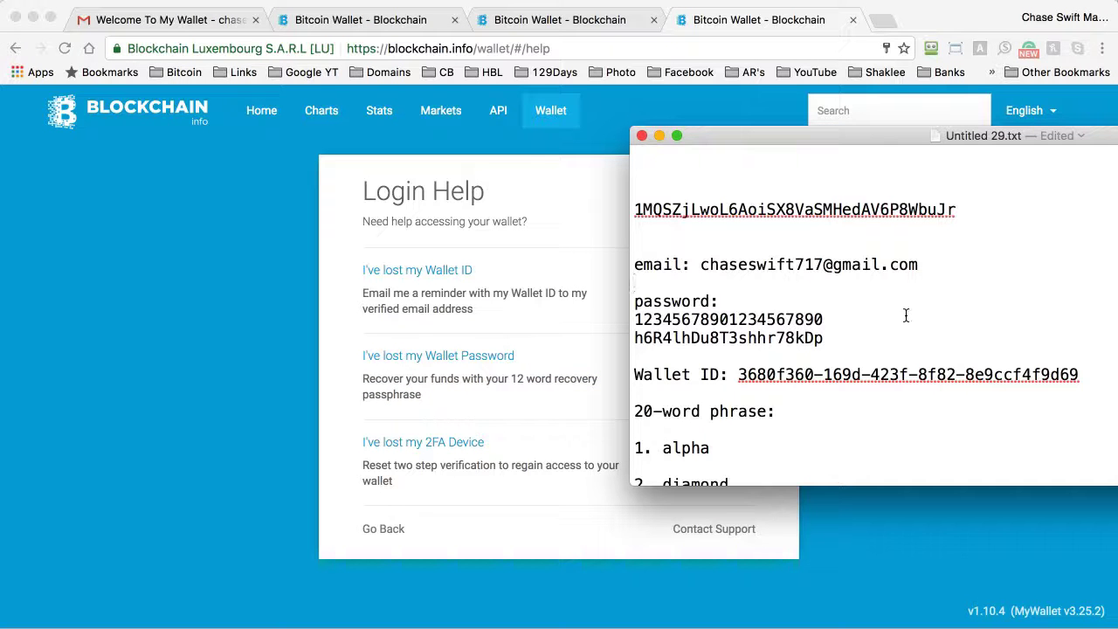
double_click(732, 341)
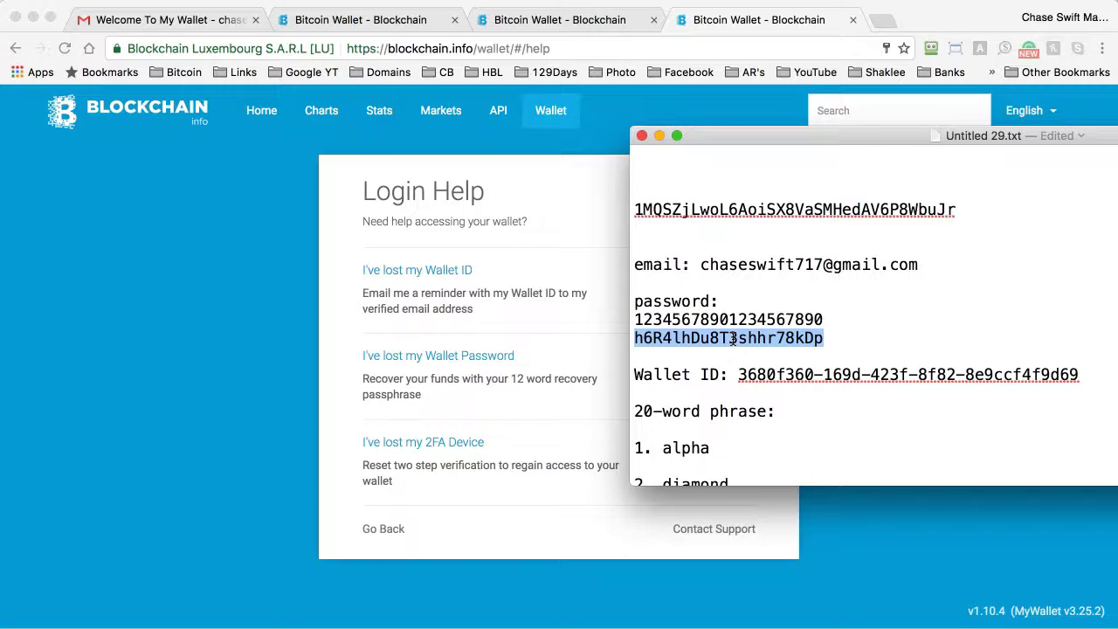
drag(738, 376, 1081, 376)
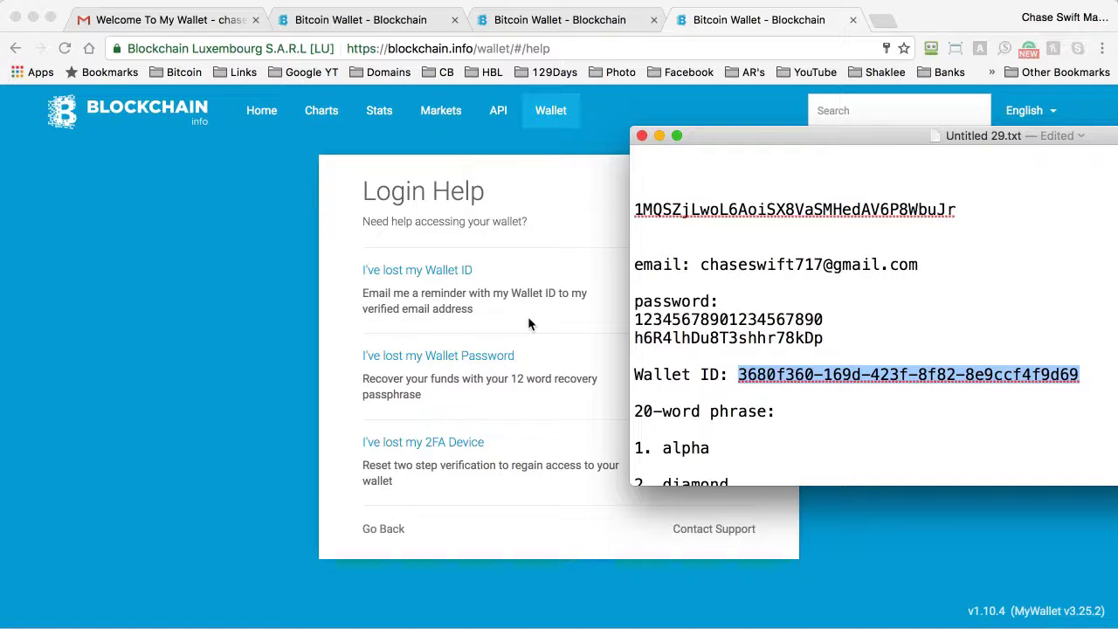
scroll(757, 454, down, 5)
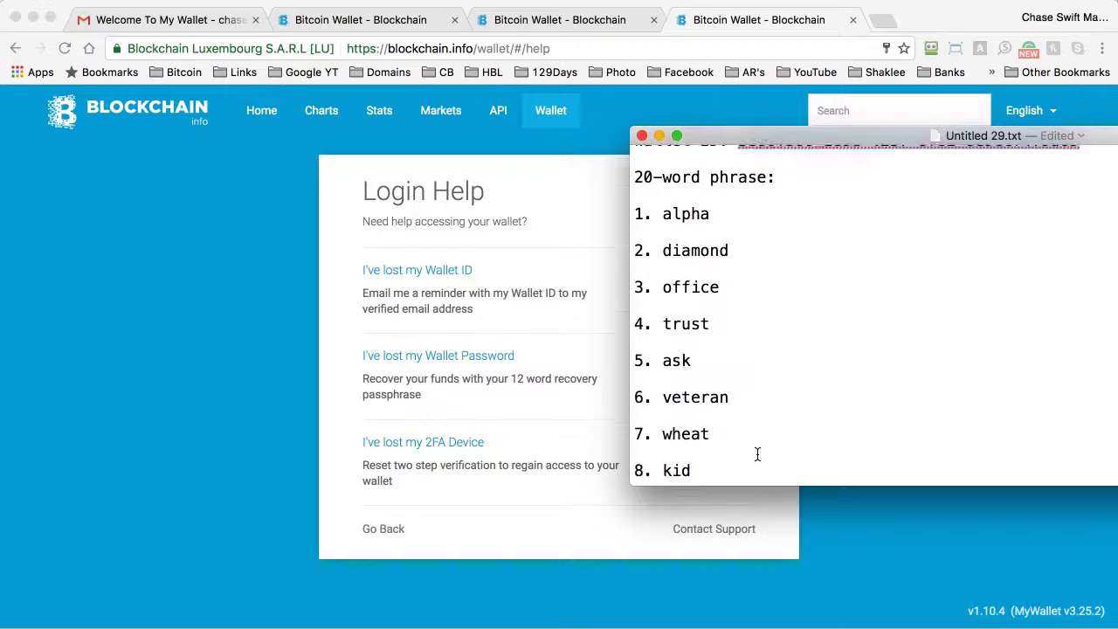
scroll(756, 454, up, 5)
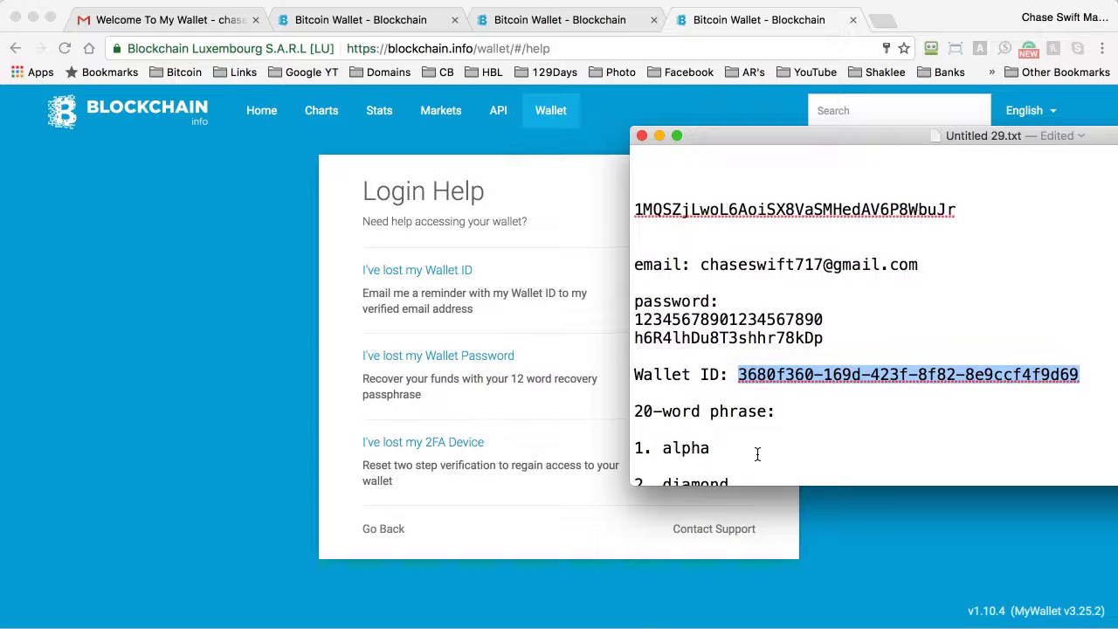
click(265, 386)
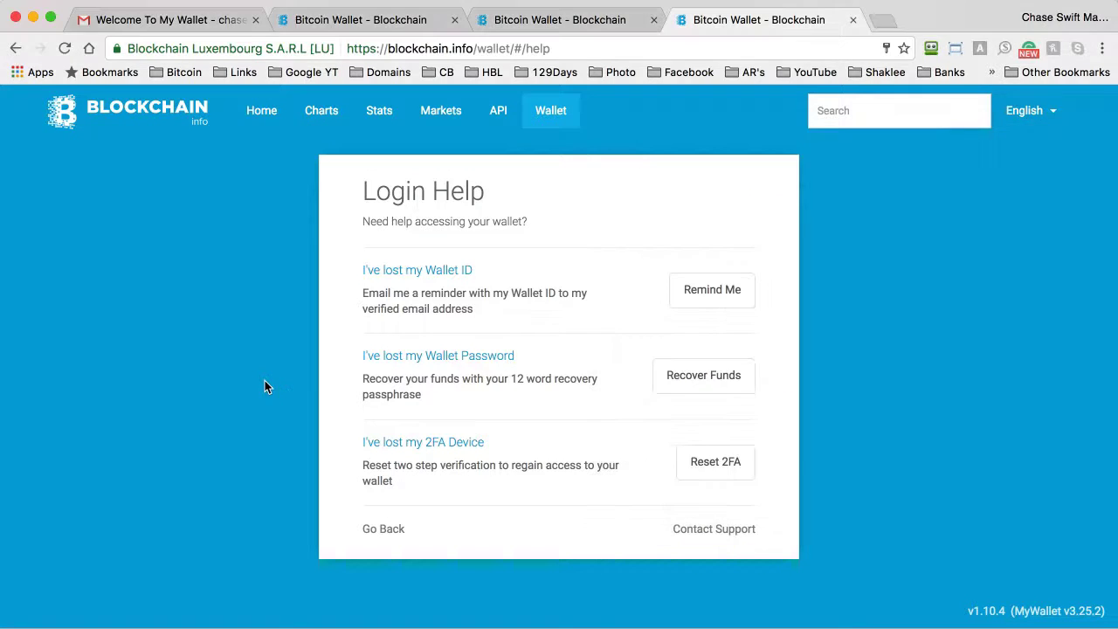
Return to the login page and sign in with the last saved wallet ID
click(386, 530)
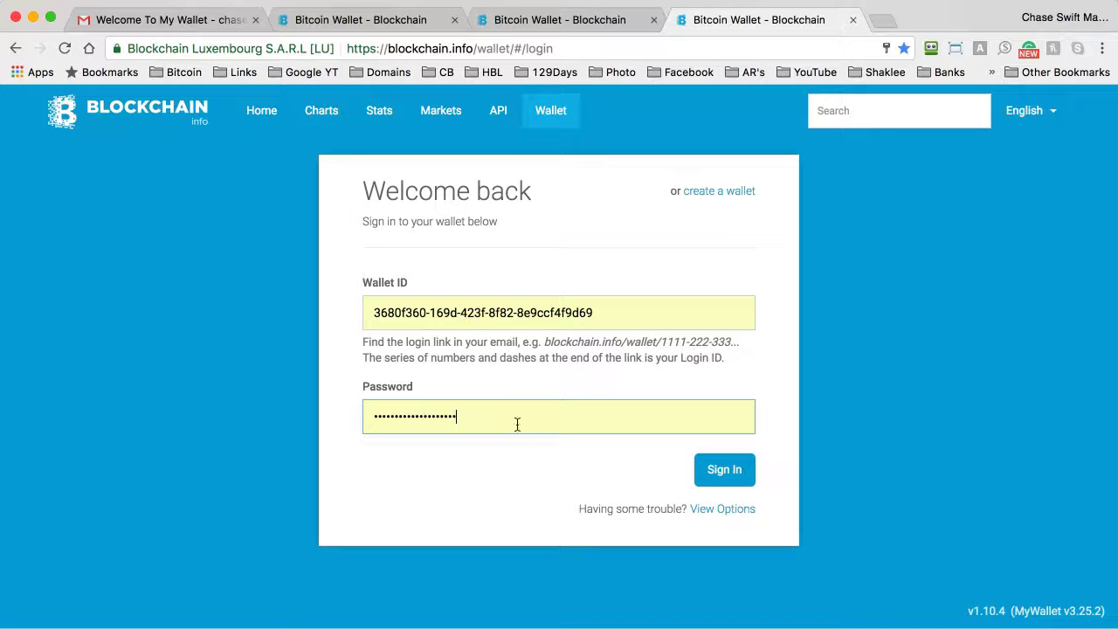
click(552, 313)
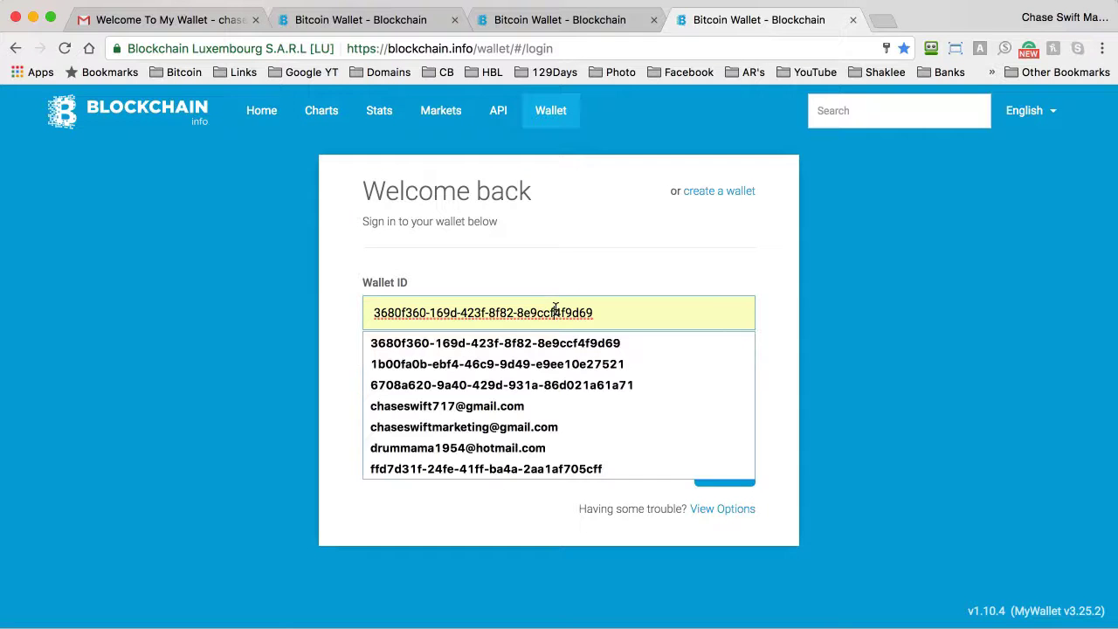
click(474, 469)
click(718, 480)
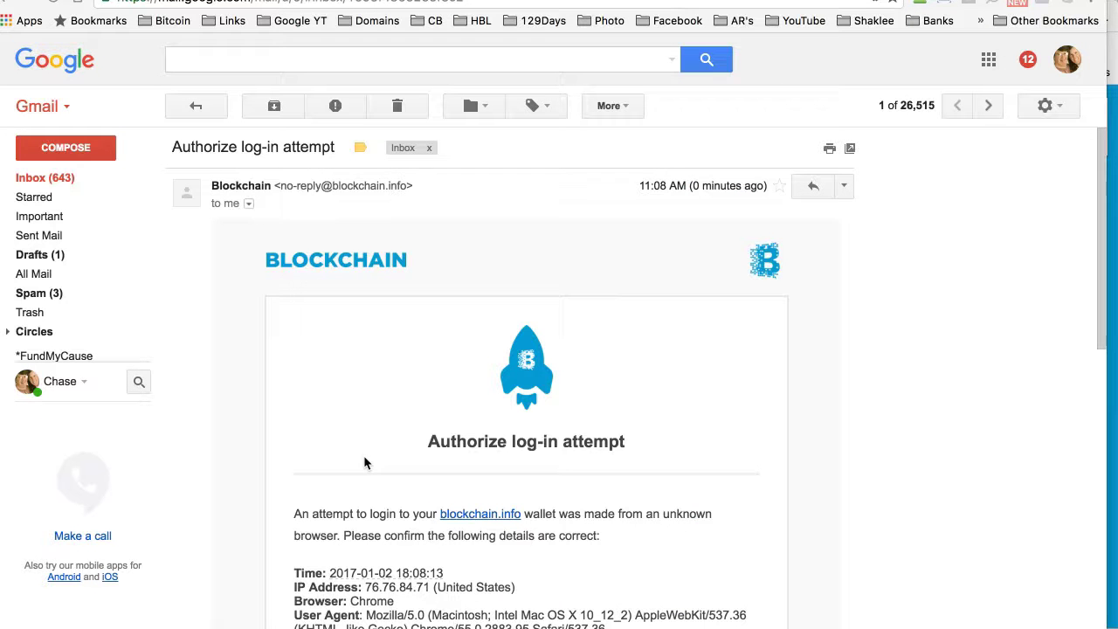
Scroll through the authorization email and follow its log-in approval link
scroll(365, 463, down, 3)
scroll(367, 463, down, 5)
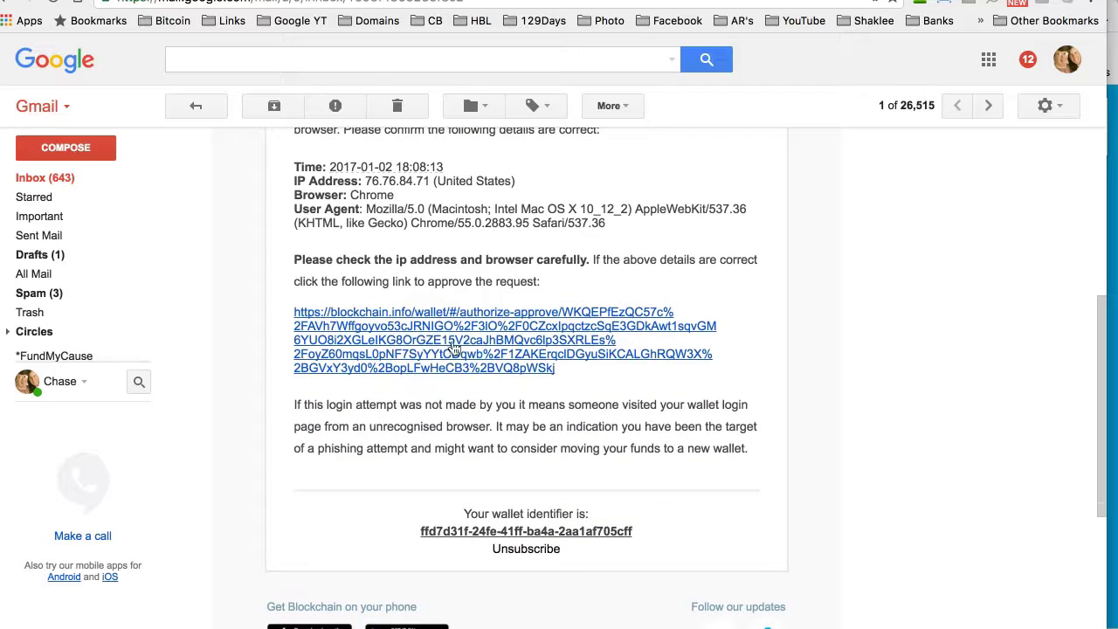
scroll(449, 349, up, 9)
scroll(453, 347, down, 4)
scroll(453, 347, down, 4)
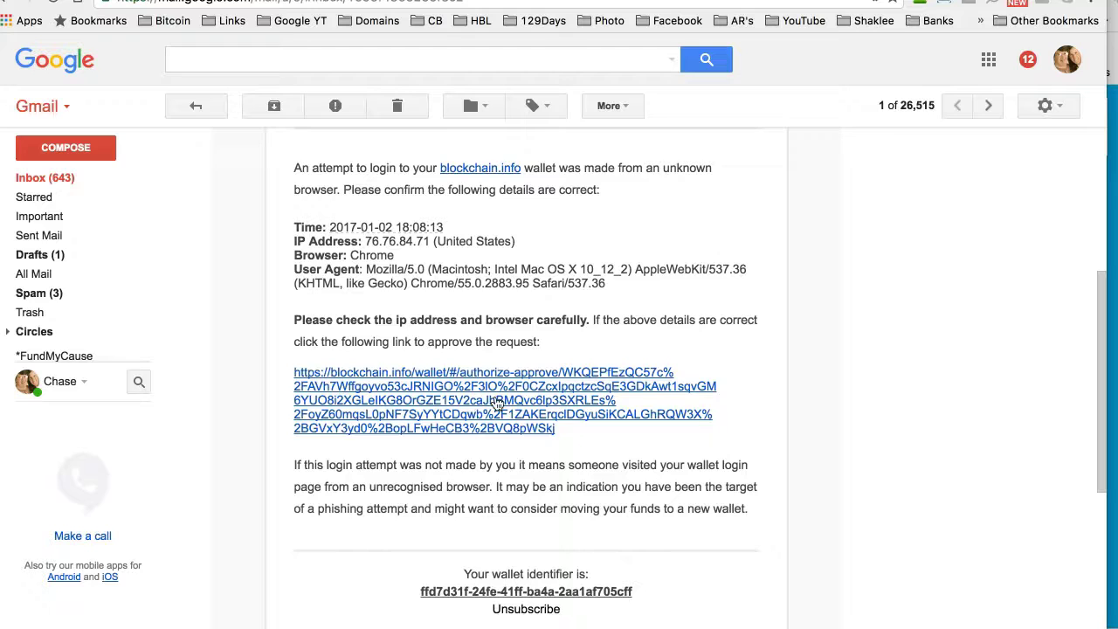
click(496, 401)
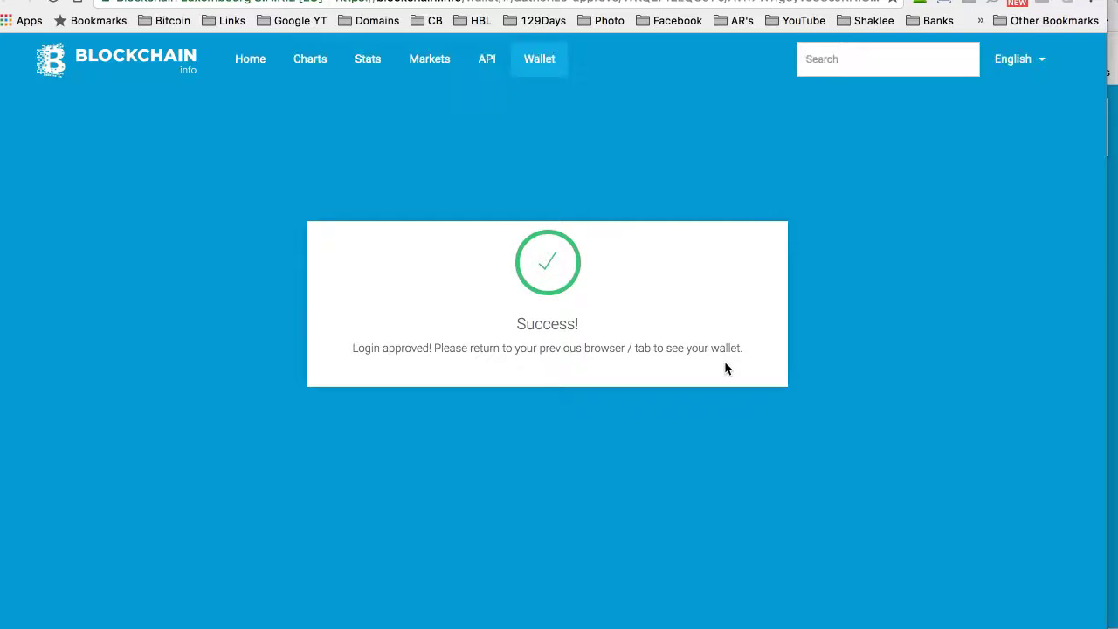
Enter the SMS verification code and sign in to the 0.30715967 BTC wallet dashboard
click(1113, 303)
click(465, 493)
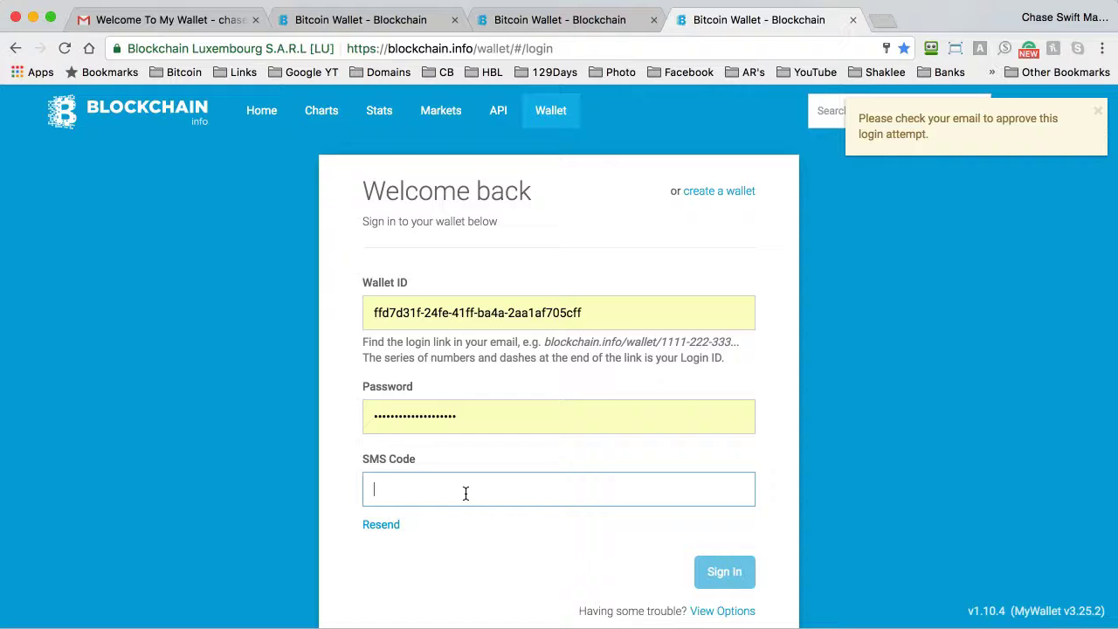
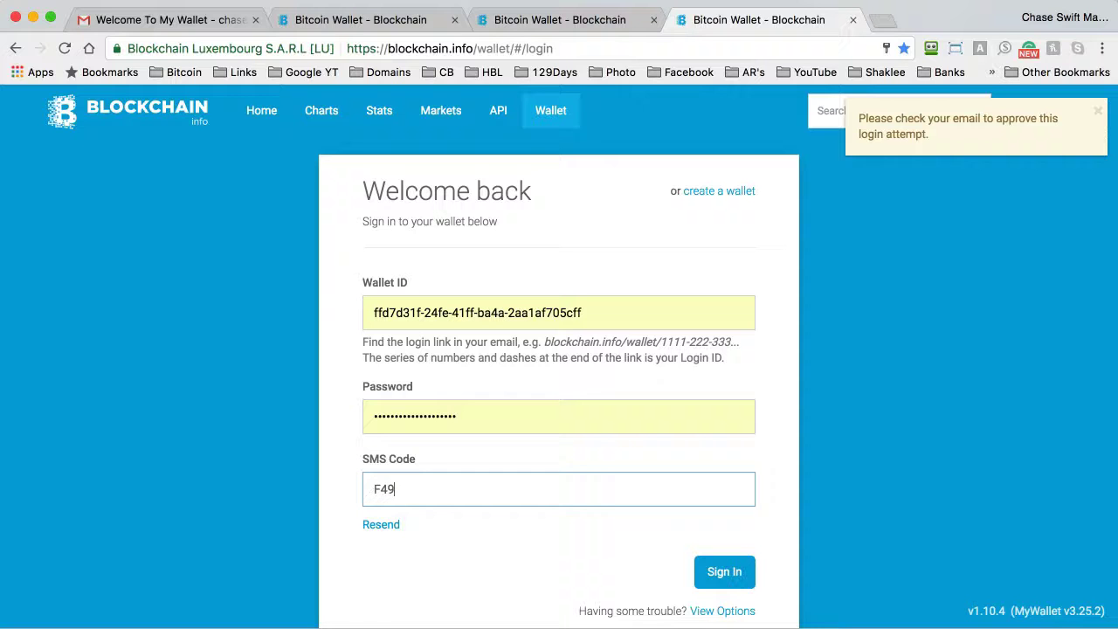
click(730, 572)
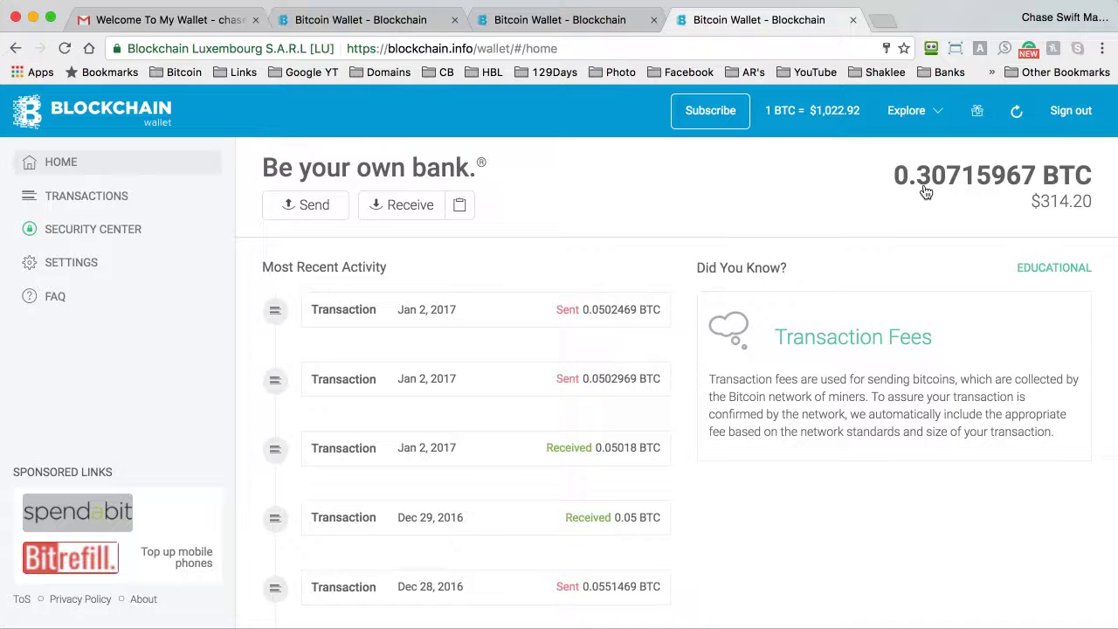
Open Coinbase from the Bitcoin bookmarks in a new tab, sign in, then return to the wallet tab
click(883, 19)
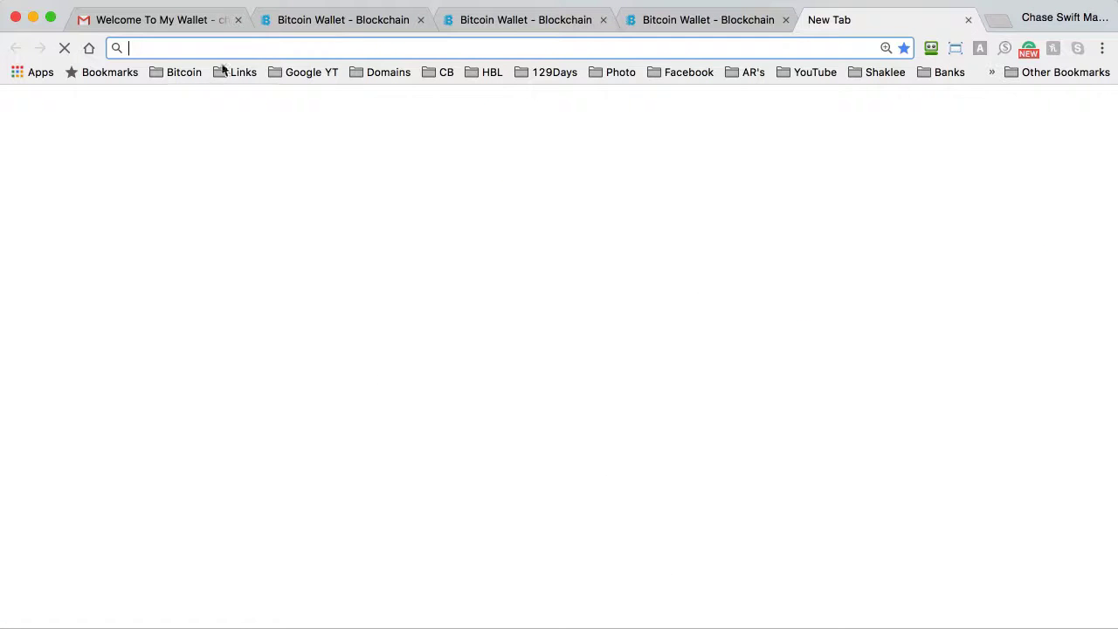
click(191, 72)
click(210, 200)
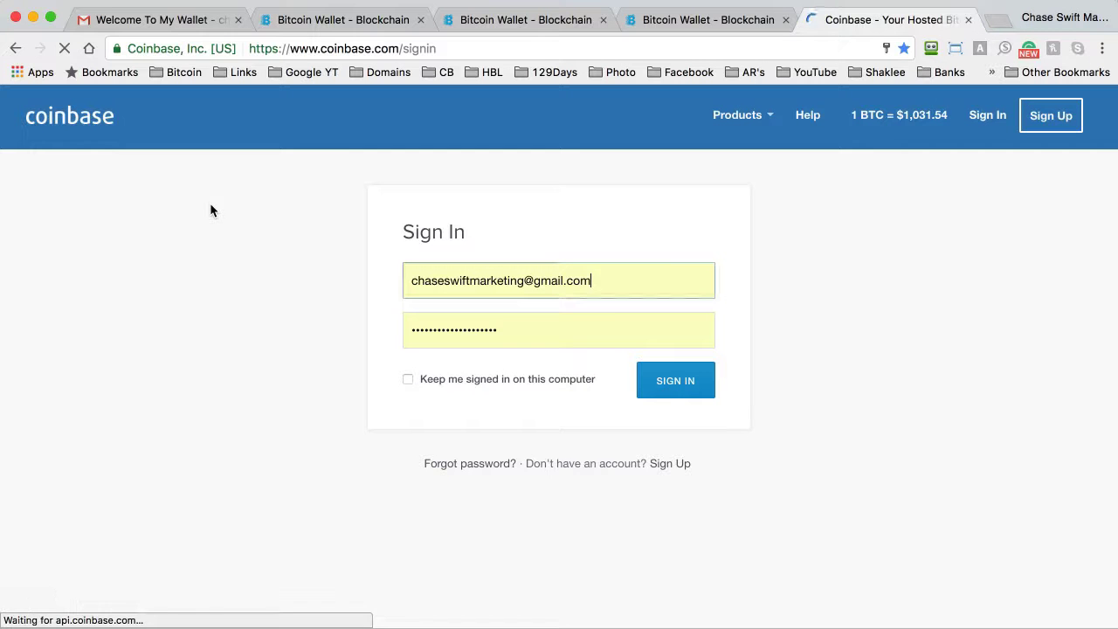
click(686, 379)
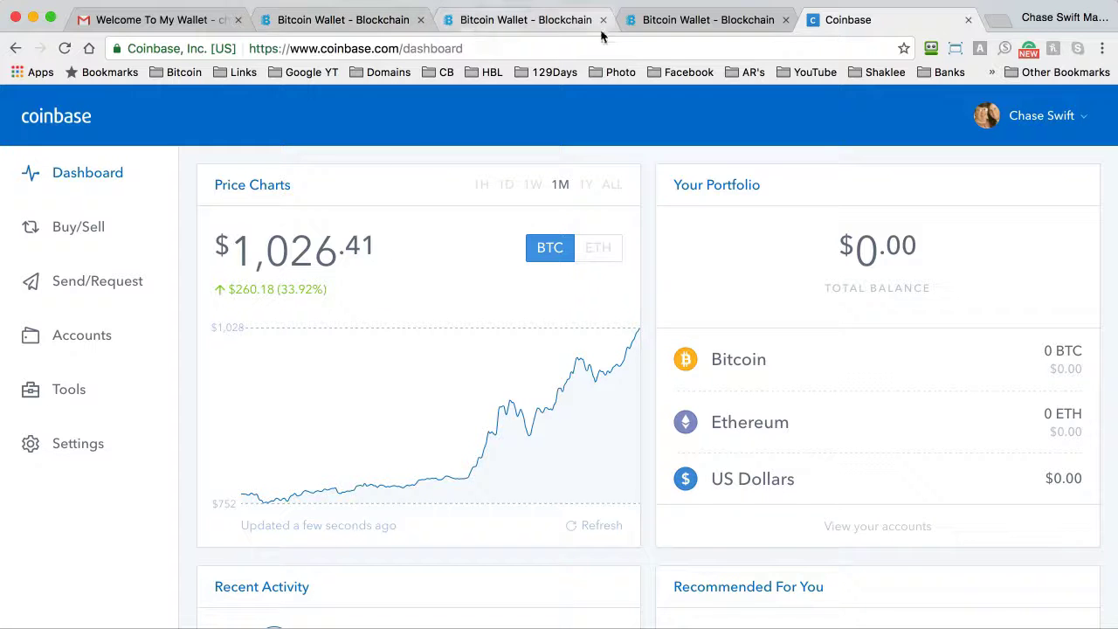
click(687, 20)
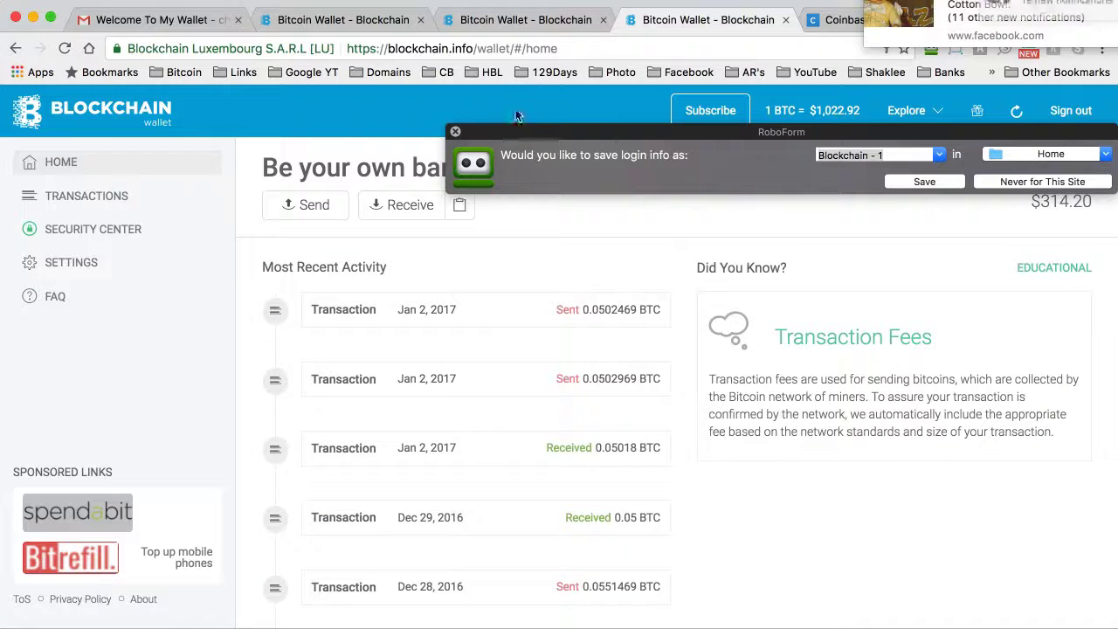
Dismiss the RoboForm prompt, sign out of the wallet, and continue to login
click(455, 132)
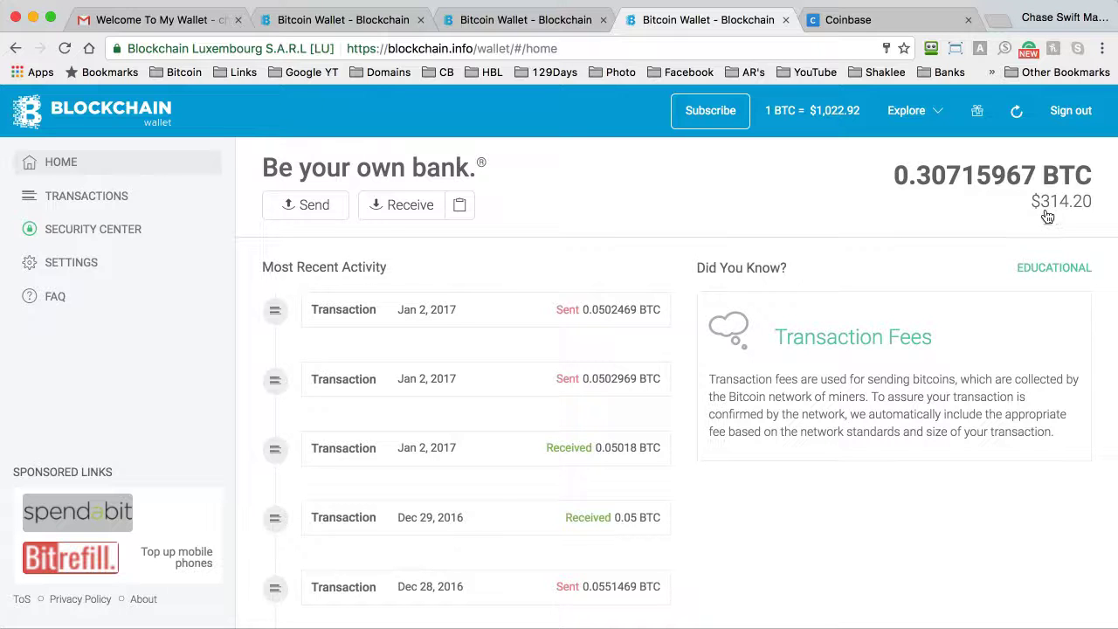
click(1067, 114)
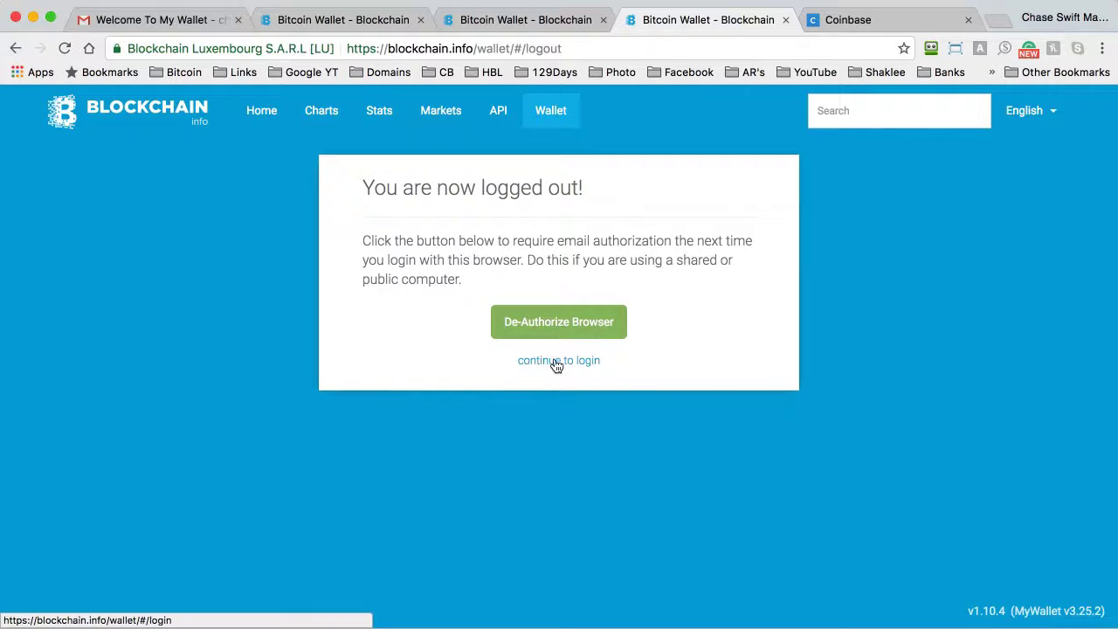
click(555, 360)
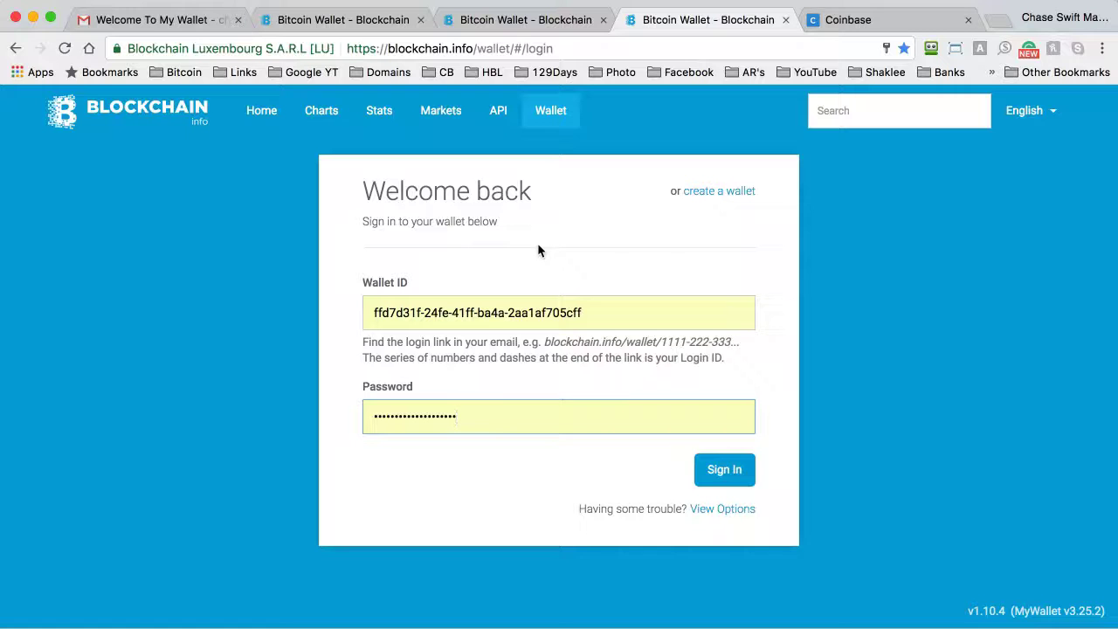
Switch to recovery.pdf in Preview, scroll up to its wallet/recover instructions and phishing warning, and move the window higher
key(super+Tab)
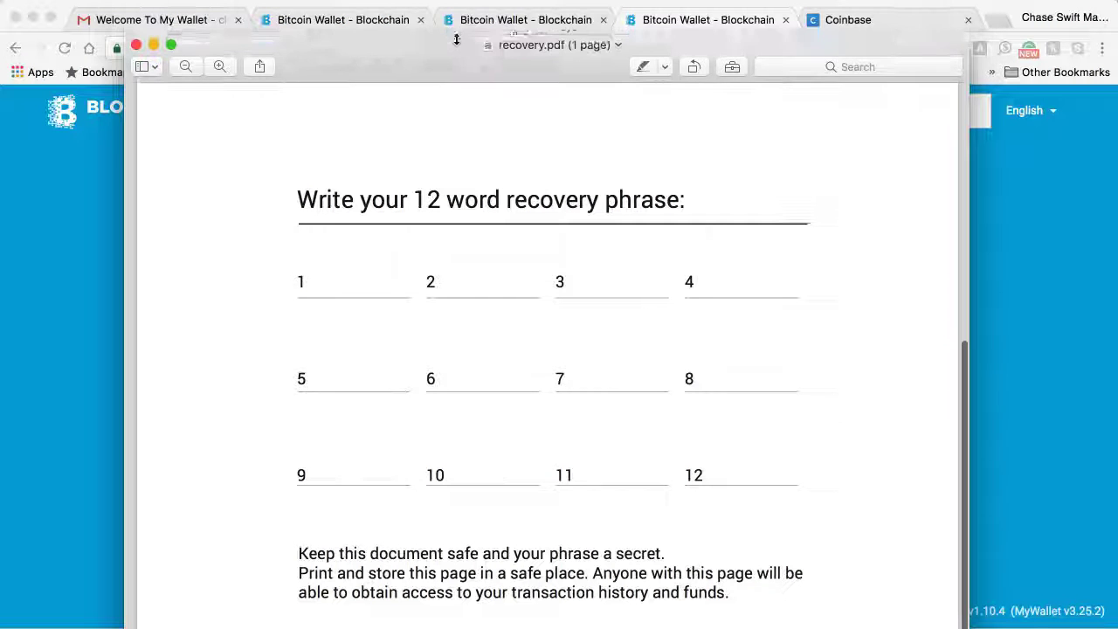
scroll(484, 150, up, 10)
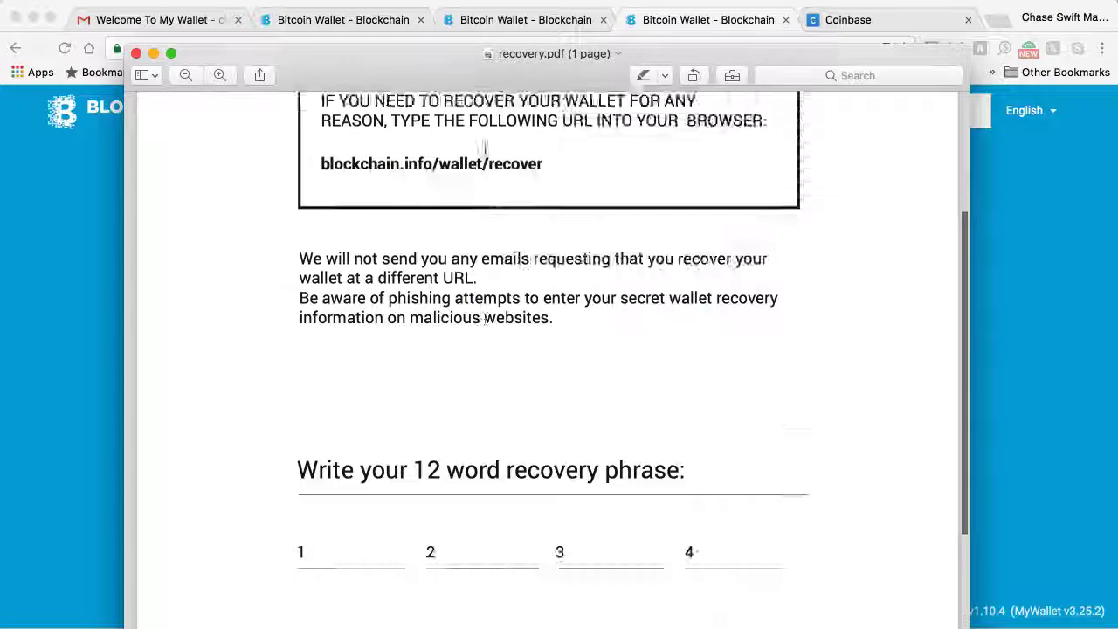
drag(480, 75, 489, 44)
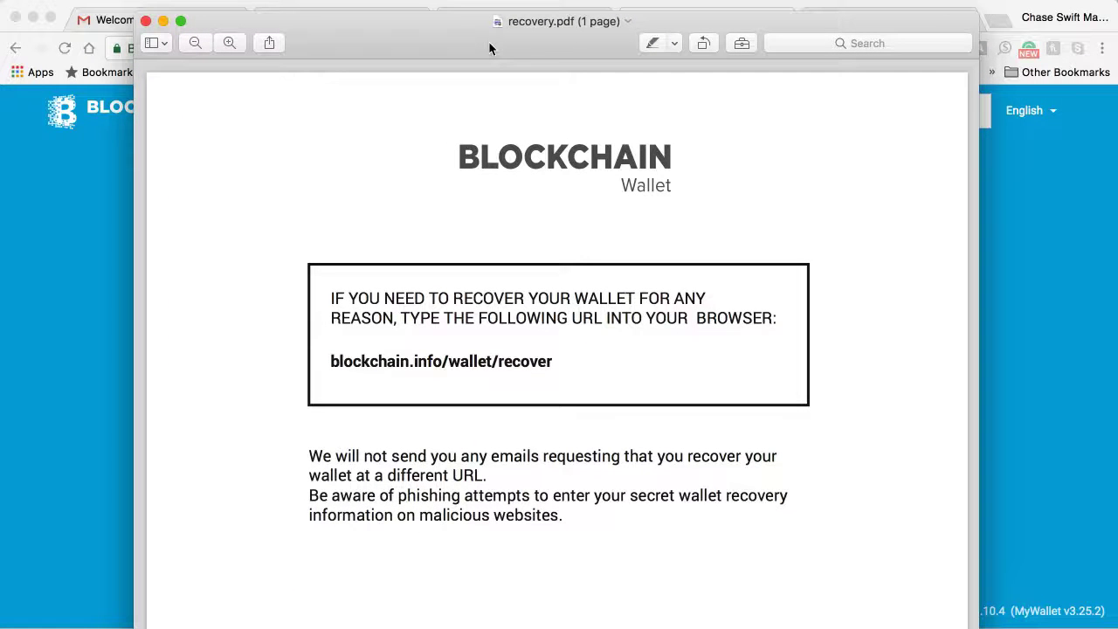